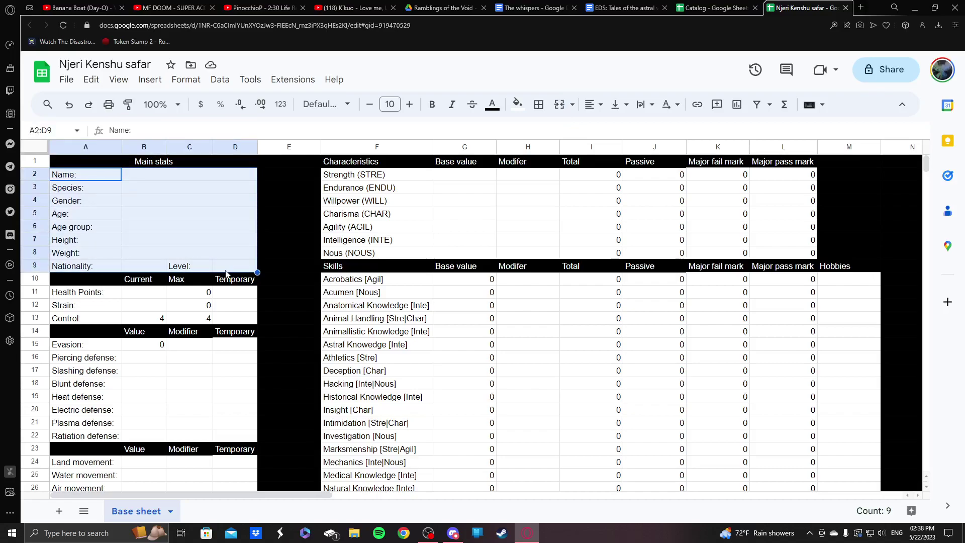
- Enter the character's full name in the Name field of the main stats
left_click(194, 203)
left_click(180, 175)
type("Njeri")
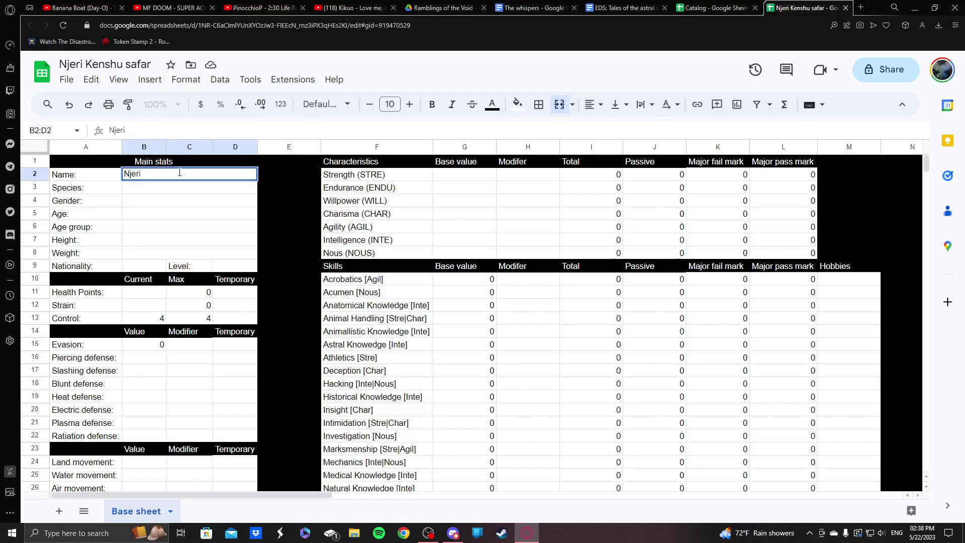
type(" Kenshu Safar")
key("Return")
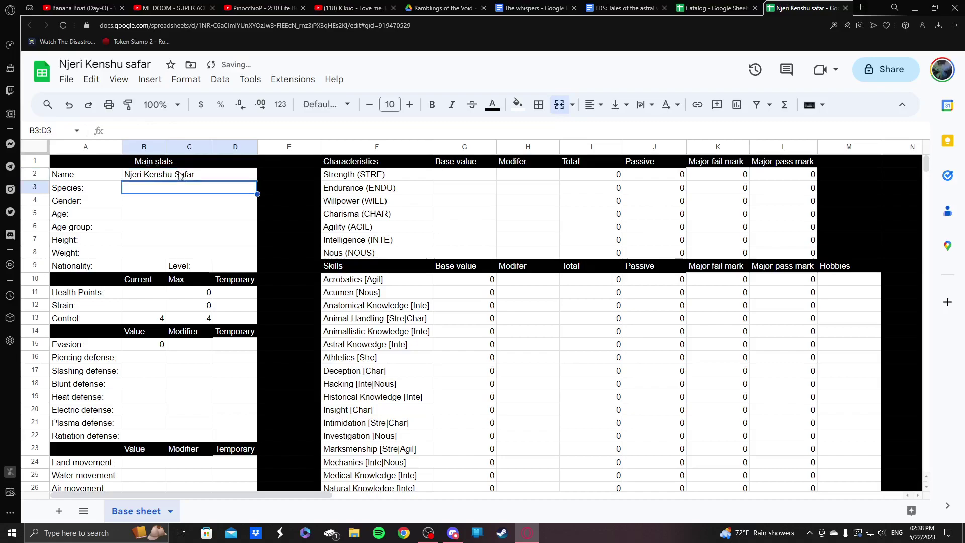
- Fill in the character's species as Human and gender as Female
type("Huma")
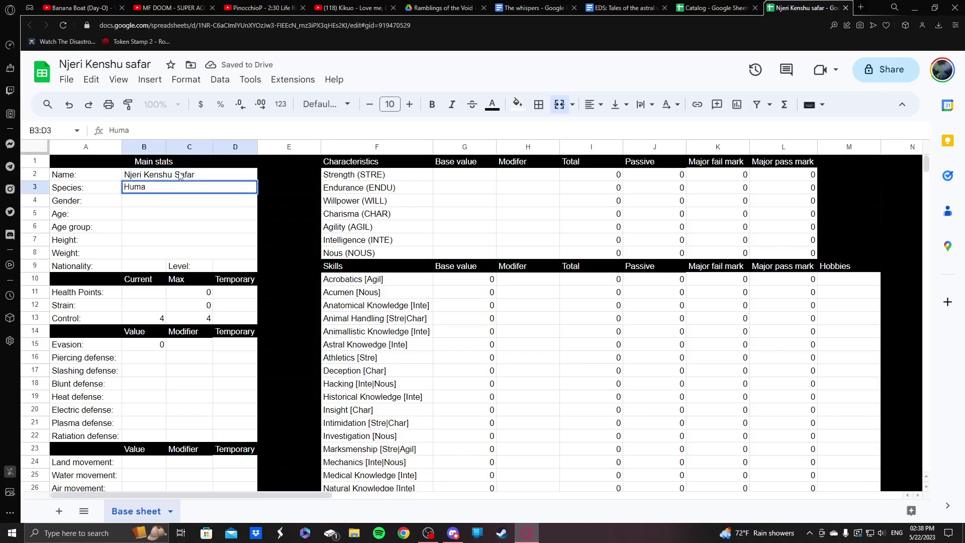
type("n")
key("Return")
type("Female")
key("Return")
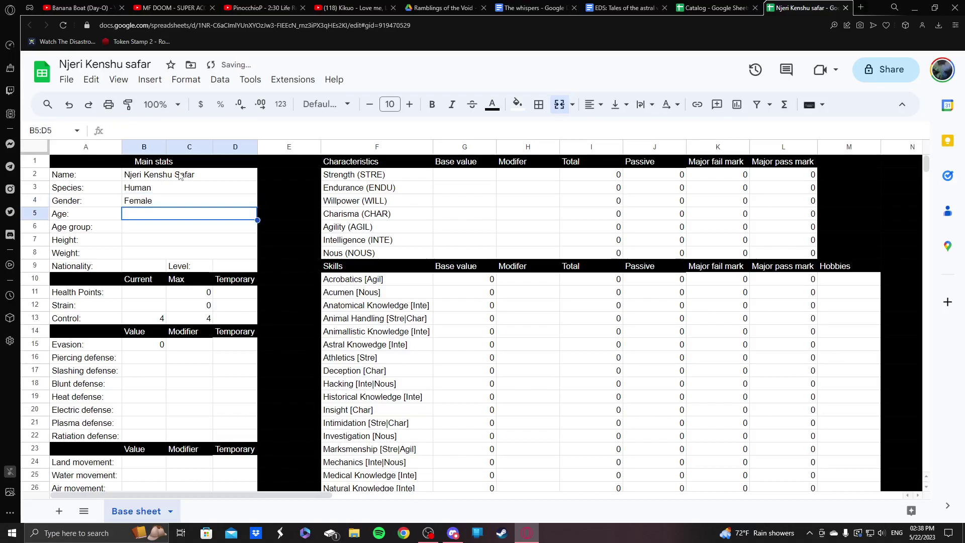
- Enter the placeholder "----" for the age and set the age group to Young Adult
type("----")
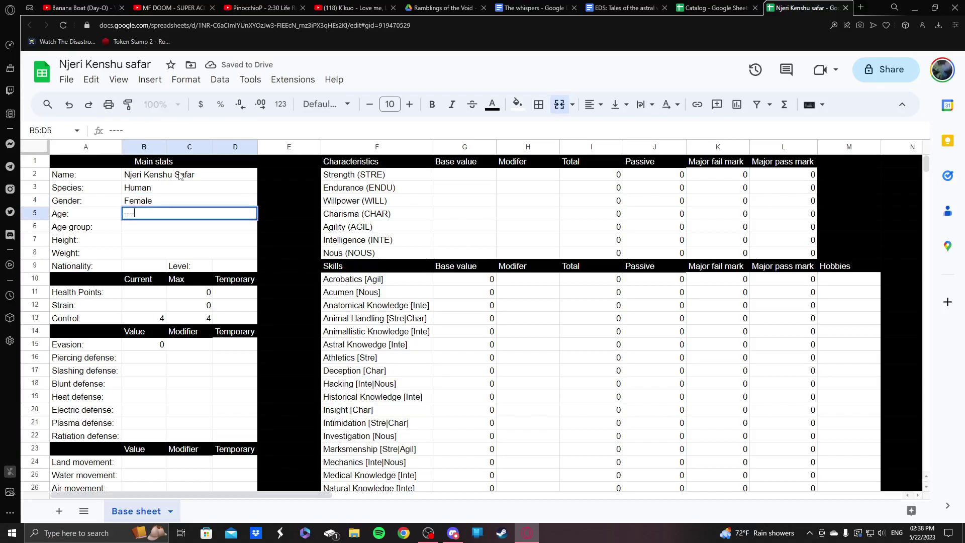
key("Return")
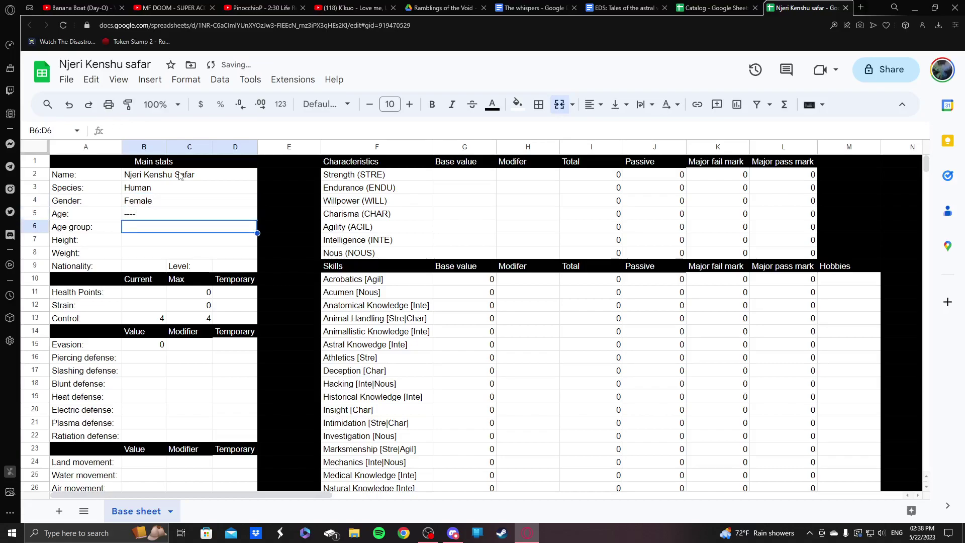
type("Young ")
type("Afu")
type("ult")
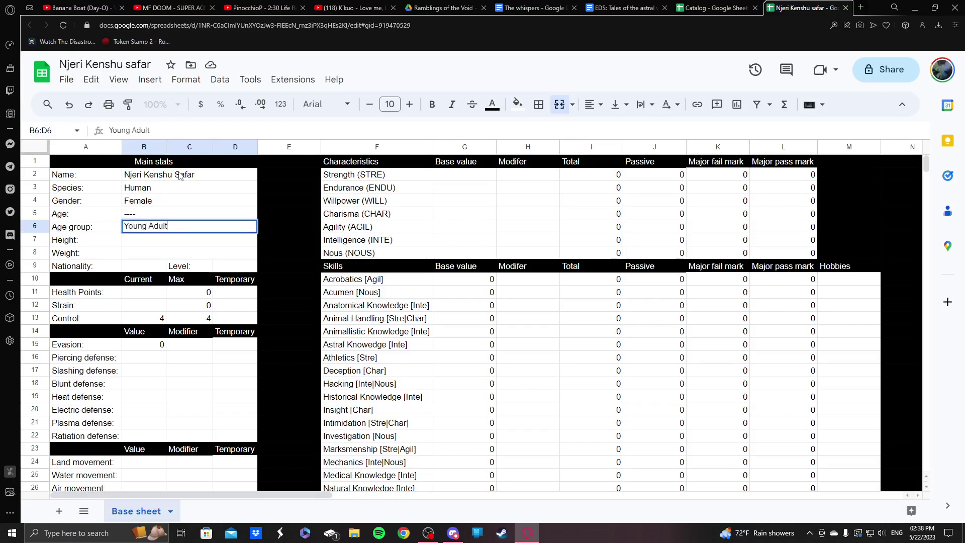
key("Return")
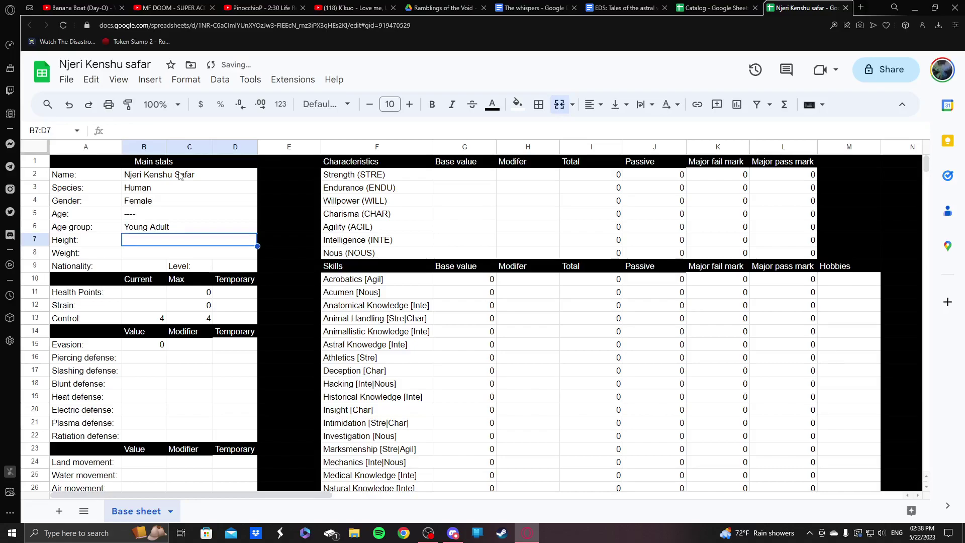
- Enter the placeholder "----" for both the character's height and weight
type("----")
key("Return")
type("----")
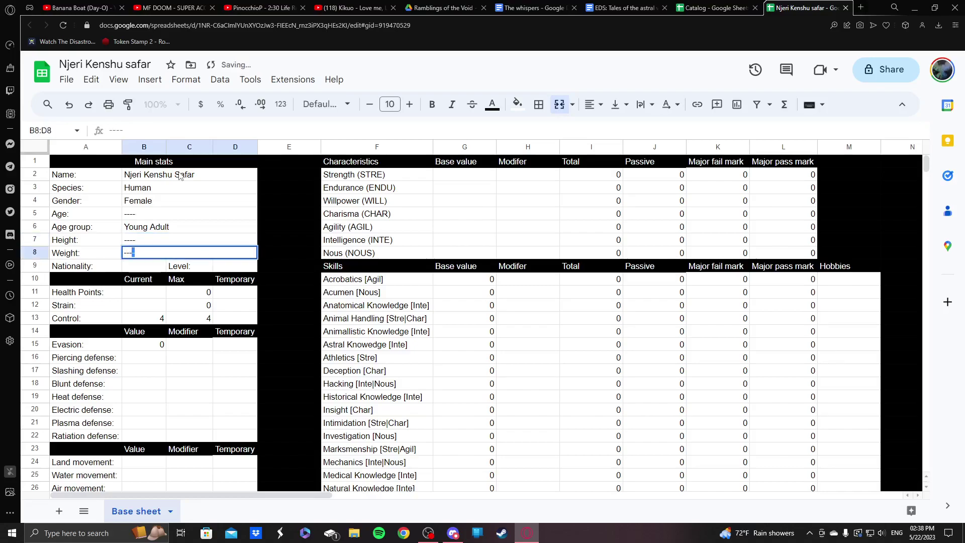
key("Return")
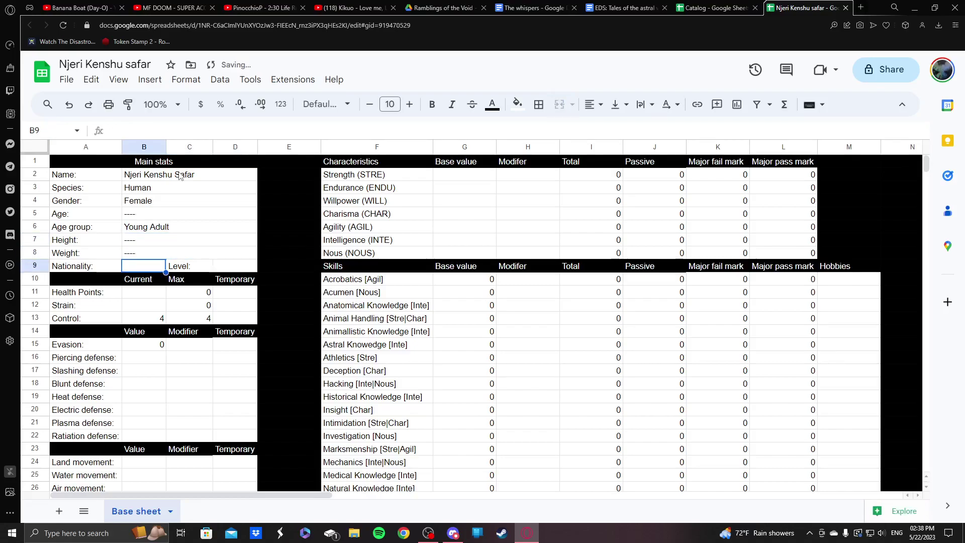
- Set the character's nationality to Alliance and the level to 1
type("Alliance")
key("Tab")
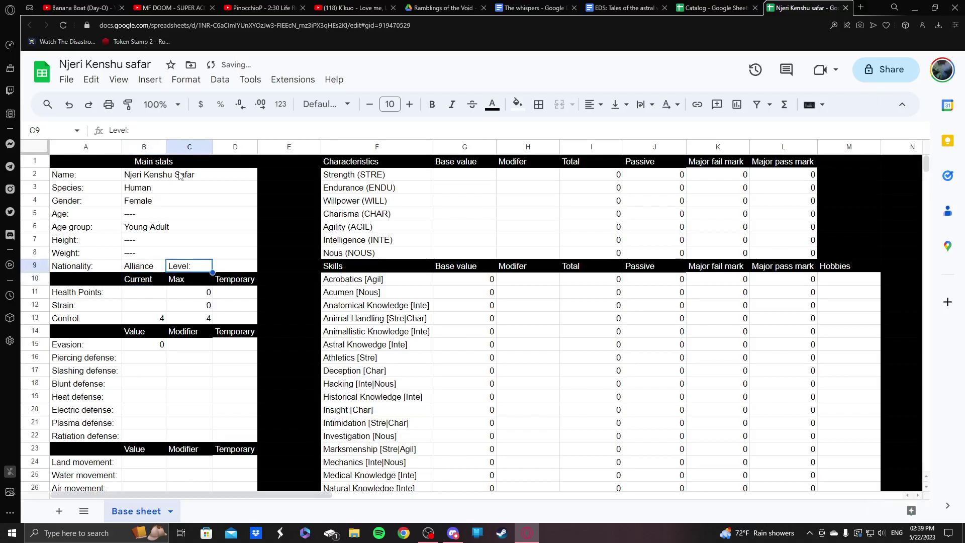
key("Tab")
type("1")
key("Return")
key("Down")
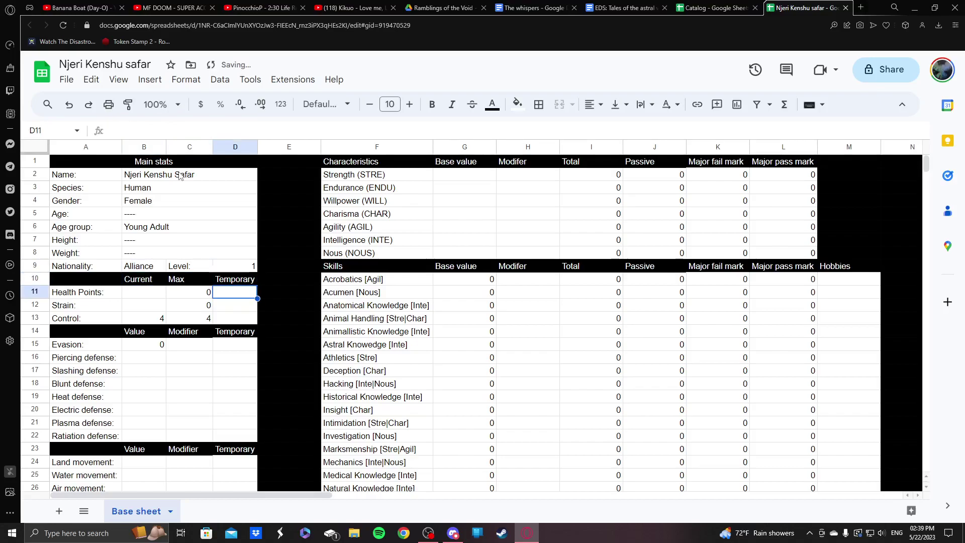
- Review the main stats block and look through the remaining sections of the character sheet
key("Up")
key("Up")
key("Up")
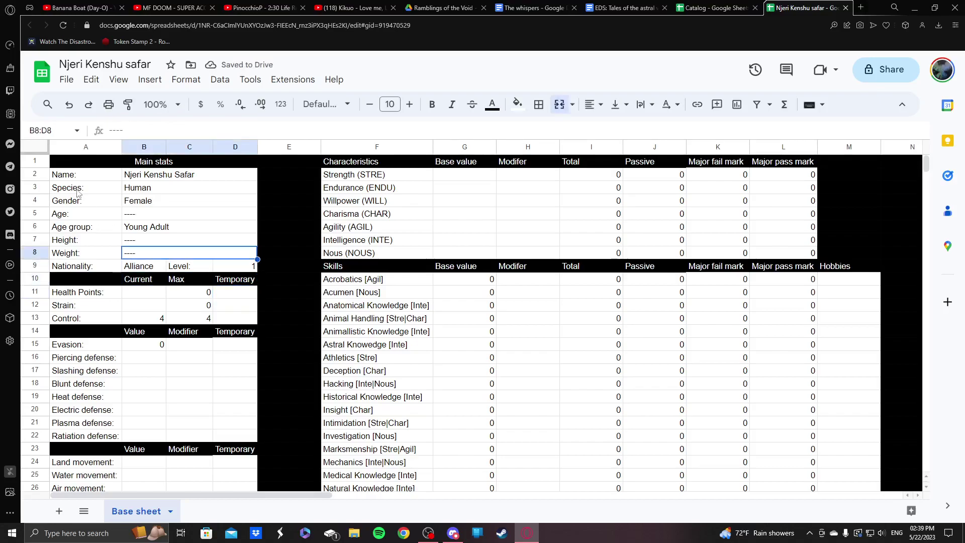
left_click_drag(75, 176, 254, 269)
left_click_drag(196, 243, 200, 264)
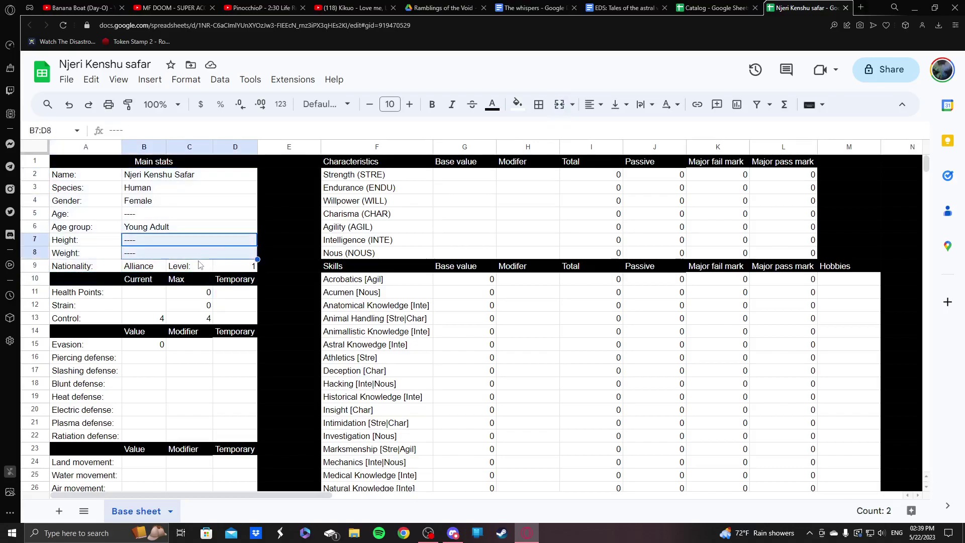
left_click(197, 218)
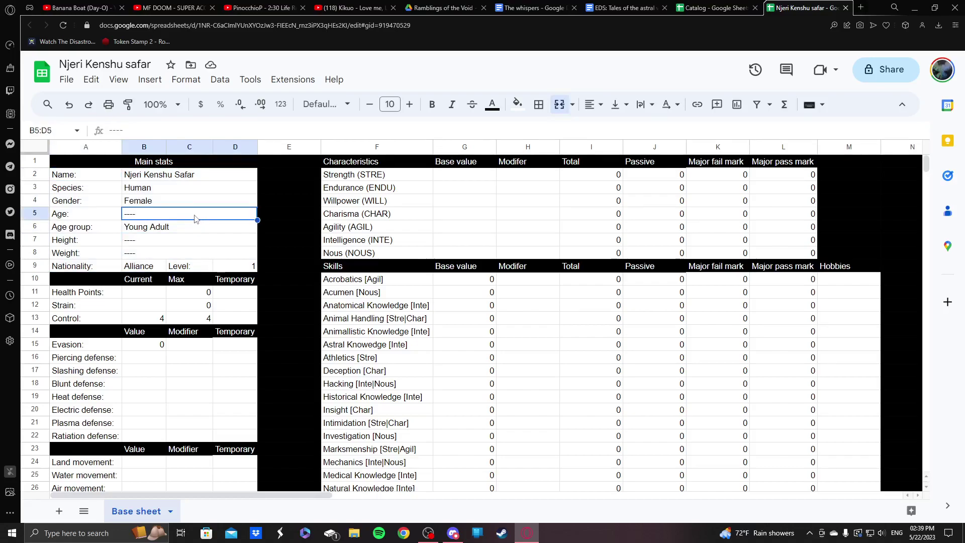
left_click(449, 180)
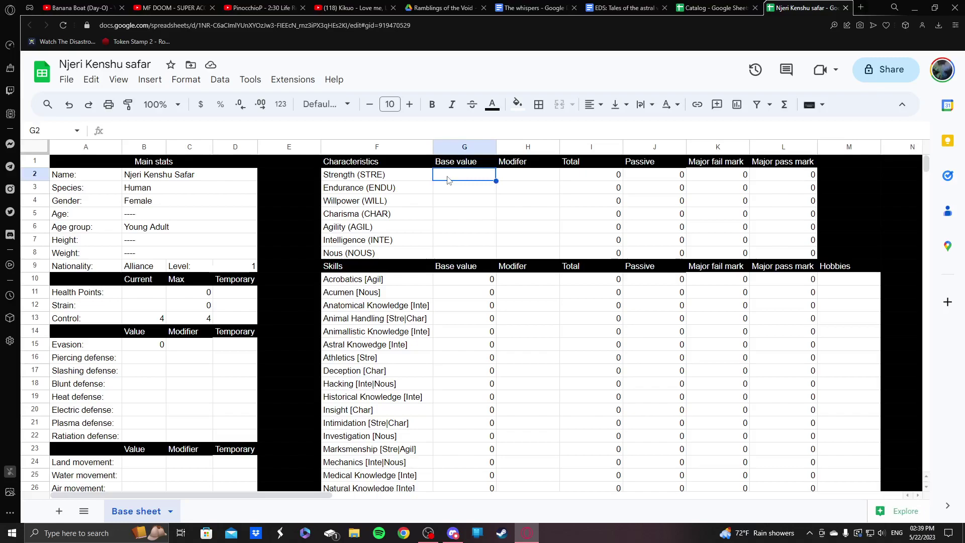
left_click(115, 227)
left_click(171, 206)
left_click(170, 215)
scroll(170, 215, "down", 9)
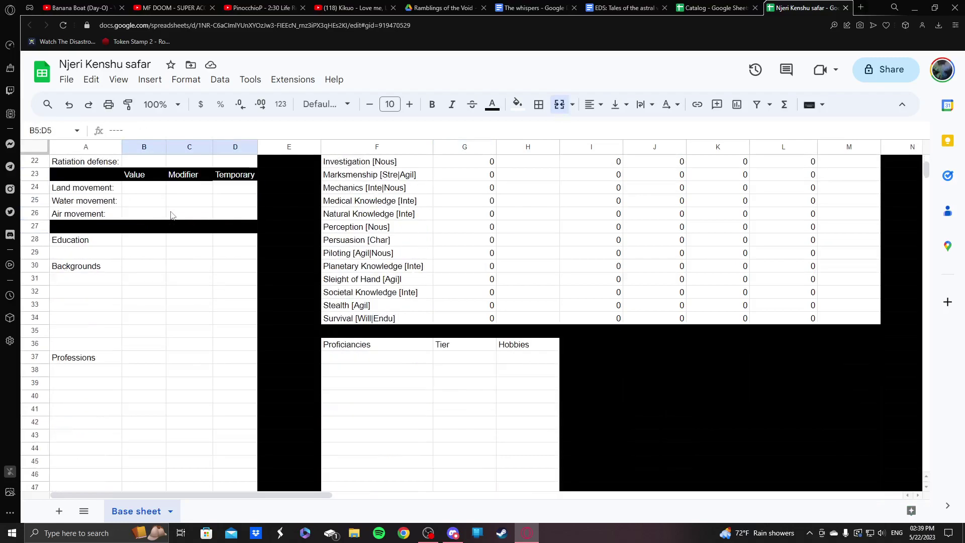
scroll(108, 405, "down", 5)
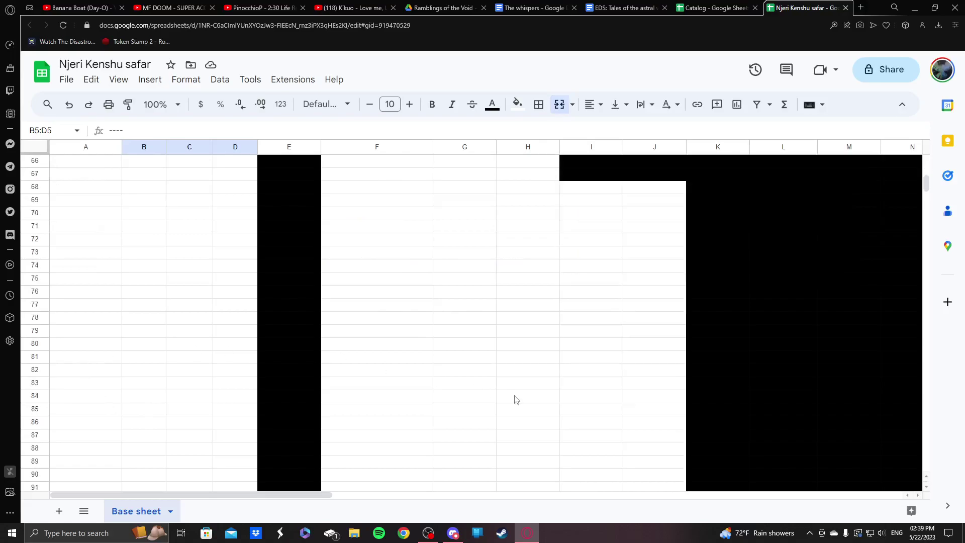
scroll(393, 366, "up", 15)
mouse_move(288, 495)
left_mouse_down()
mouse_move(496, 497)
mouse_move(287, 497)
left_mouse_up()
left_click(211, 241)
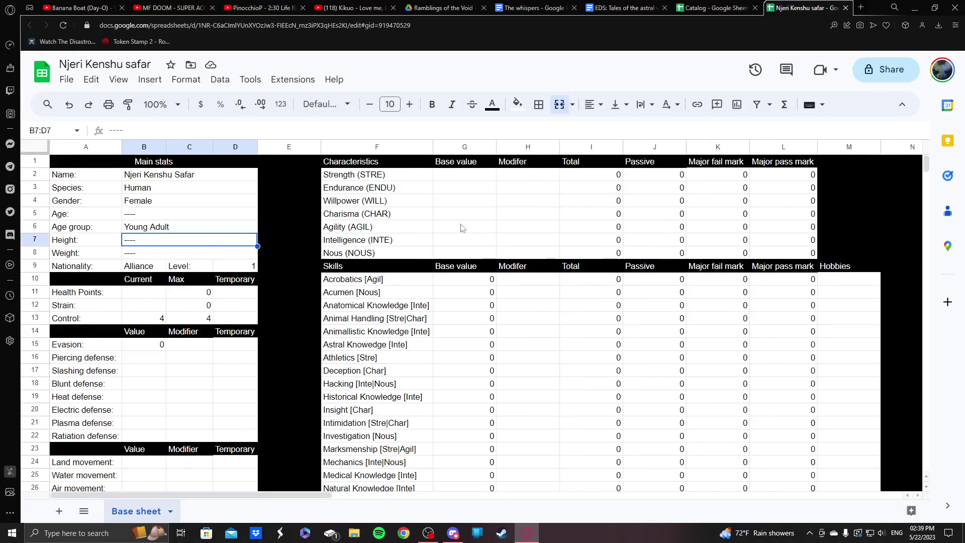
- Enter 20 as the base value of all seven characteristics, from Strength down to Nous
left_click(470, 177)
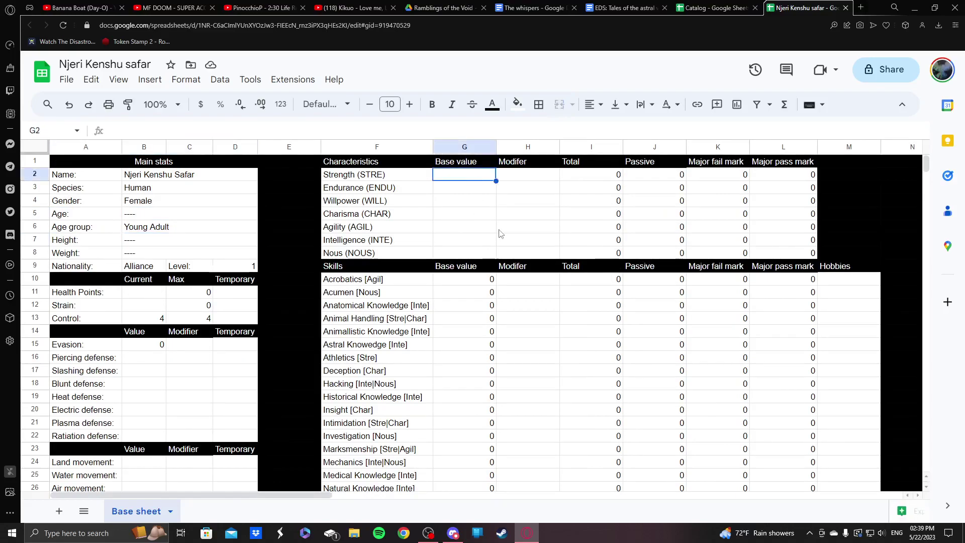
left_click_drag(477, 180, 477, 256)
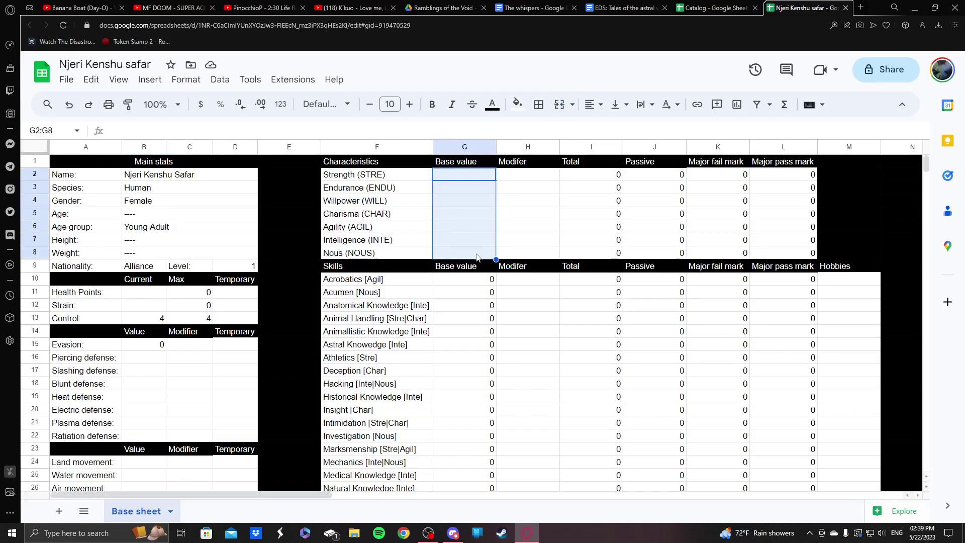
left_click(534, 211)
left_click(476, 178)
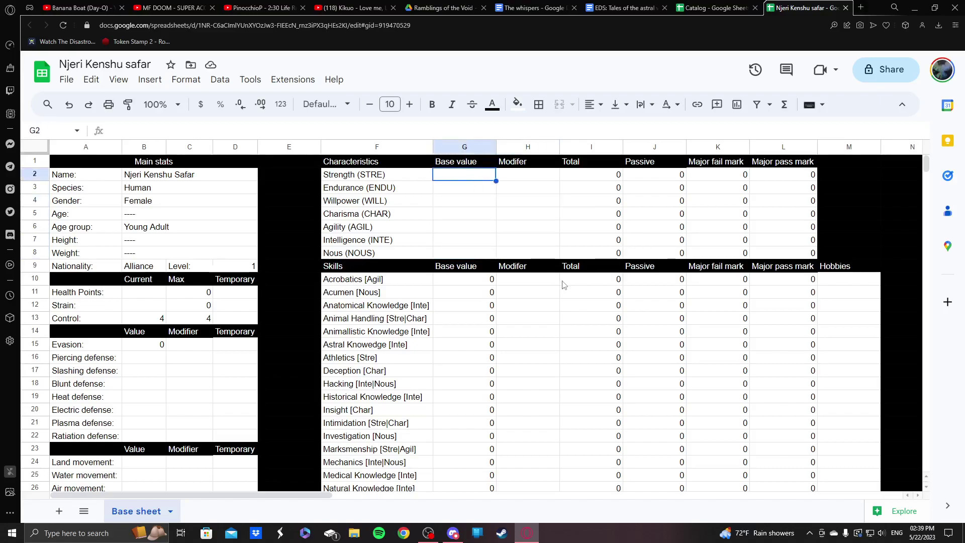
type("20")
key("Return")
type("20")
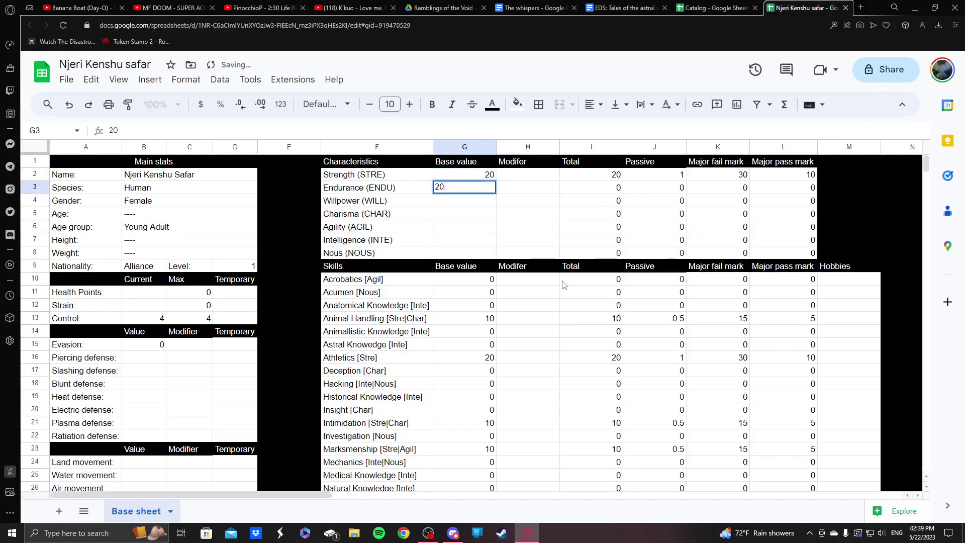
key("Return")
type("20")
key("Return")
type("20")
key("Return")
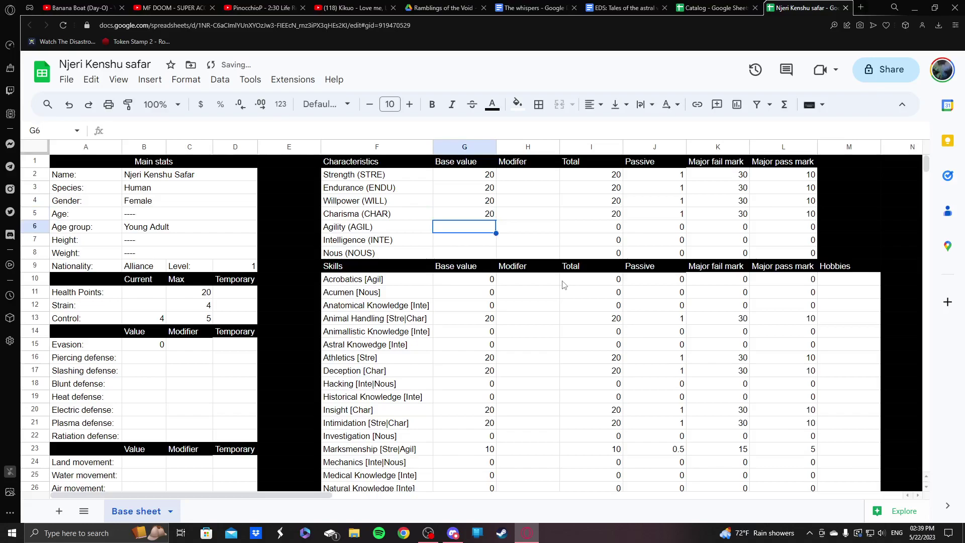
type("20")
key("Return")
type("20")
key("Return")
type("20")
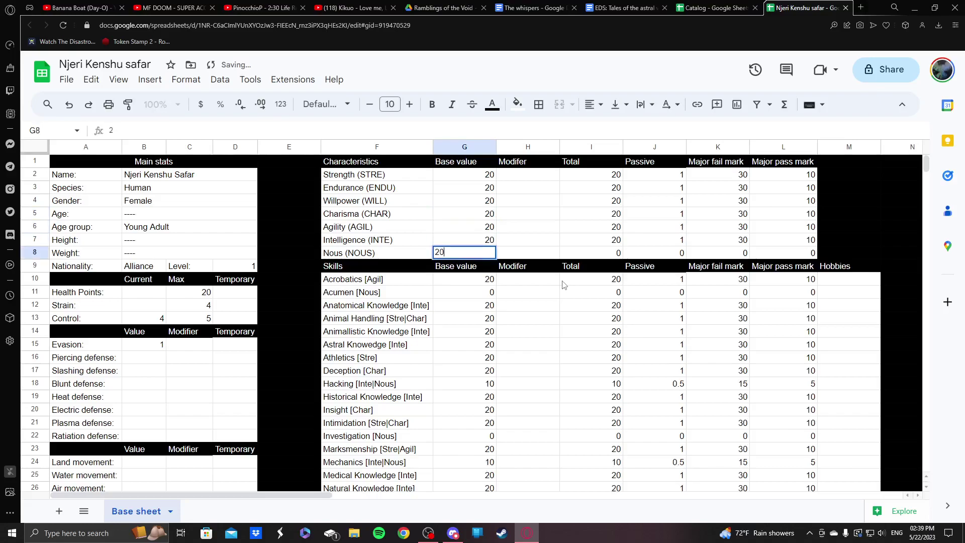
key("Return")
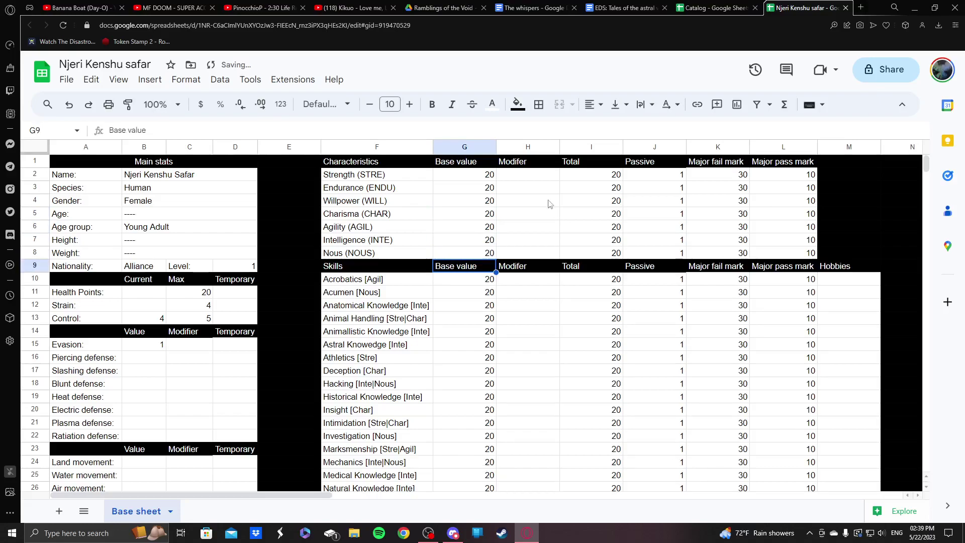
- Change the base value of Agility to 15
left_click(536, 180)
left_click(464, 182)
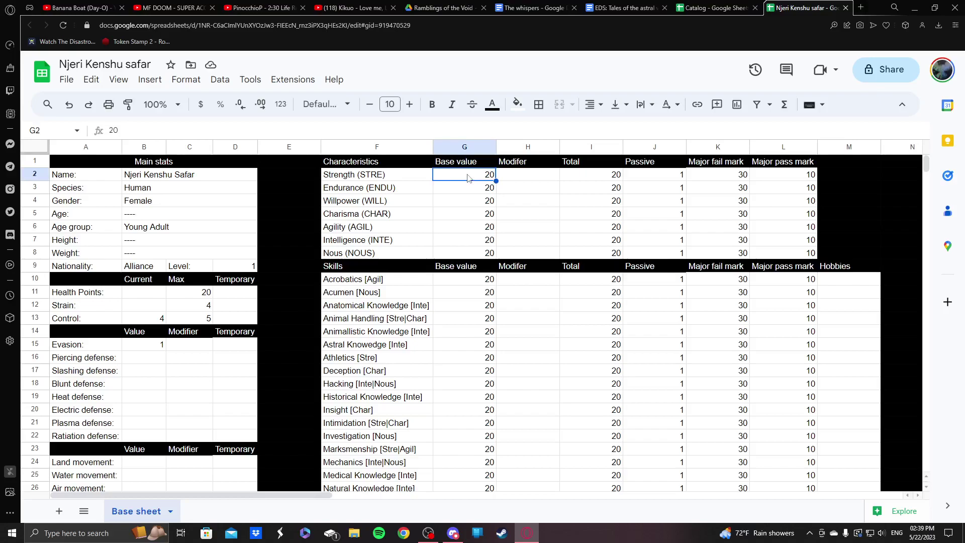
left_click(487, 229)
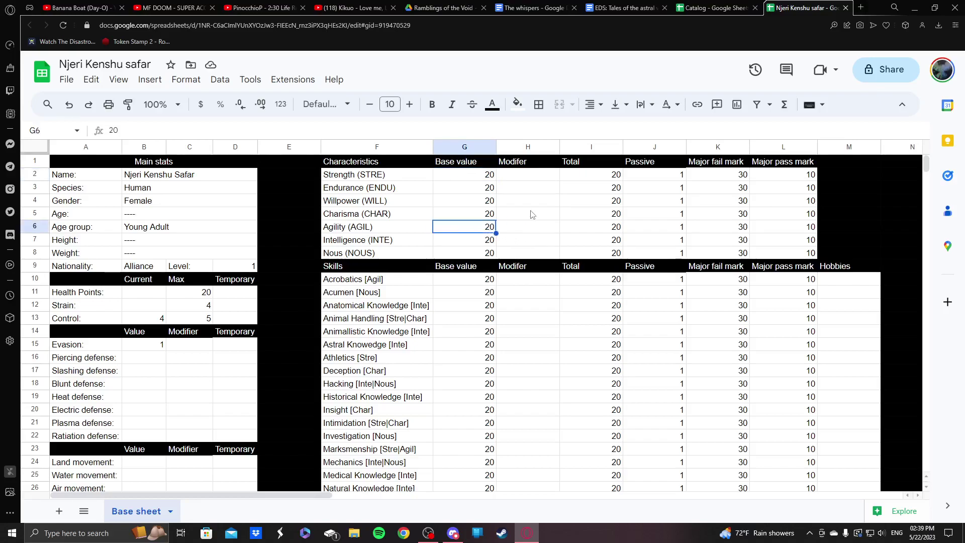
key("Delete")
type("15")
key("Return")
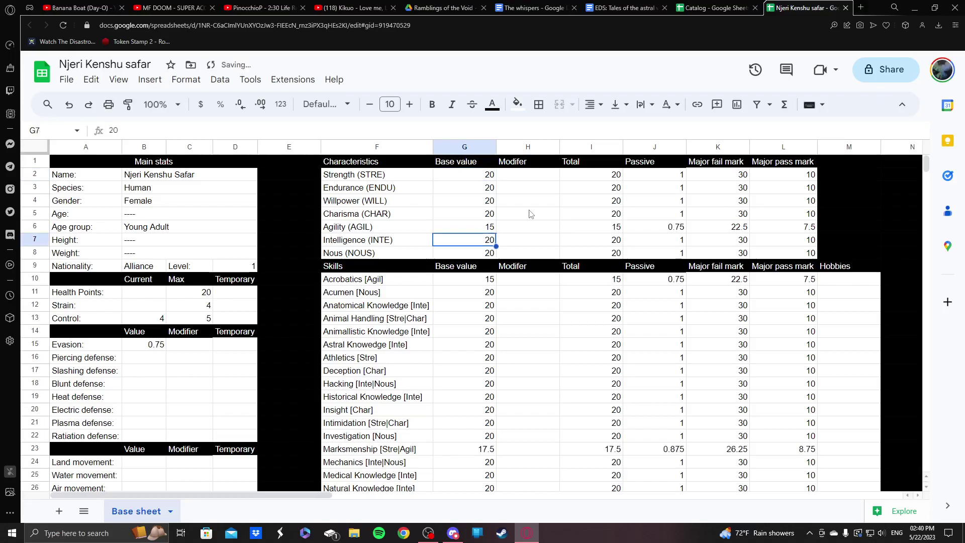
- Change the base value of Charisma to 25
key("Up")
key("Up")
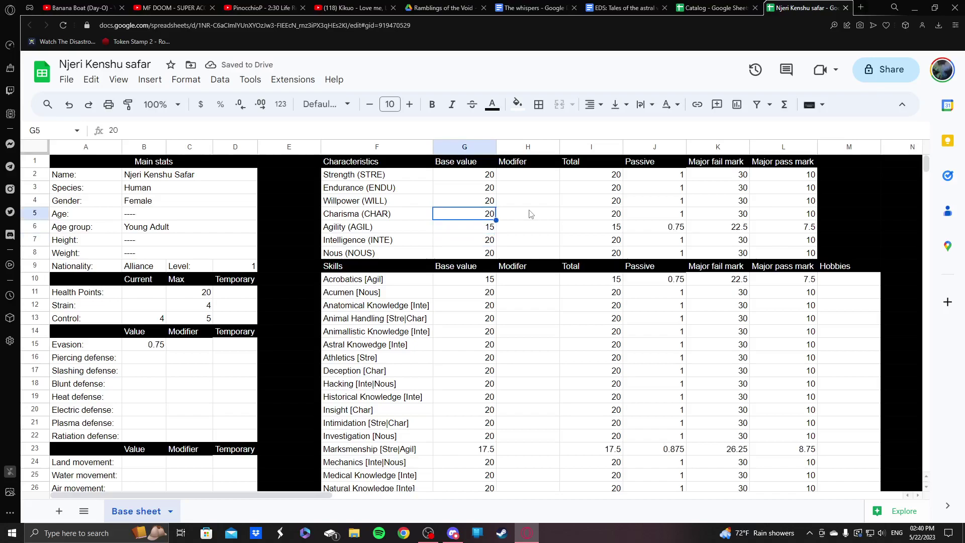
key("Delete")
type("25")
key("Return")
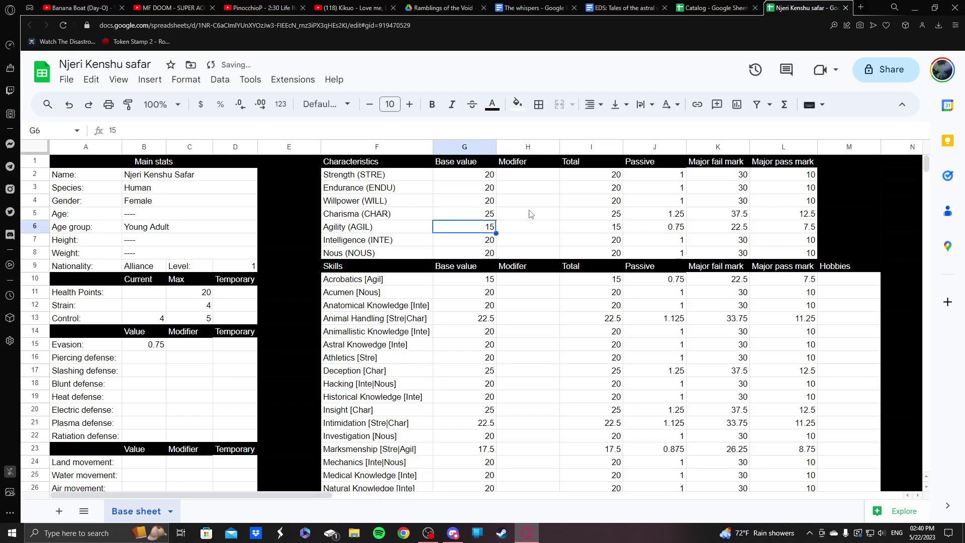
- Change the base value of Strength to 10
key("Up")
key("Up")
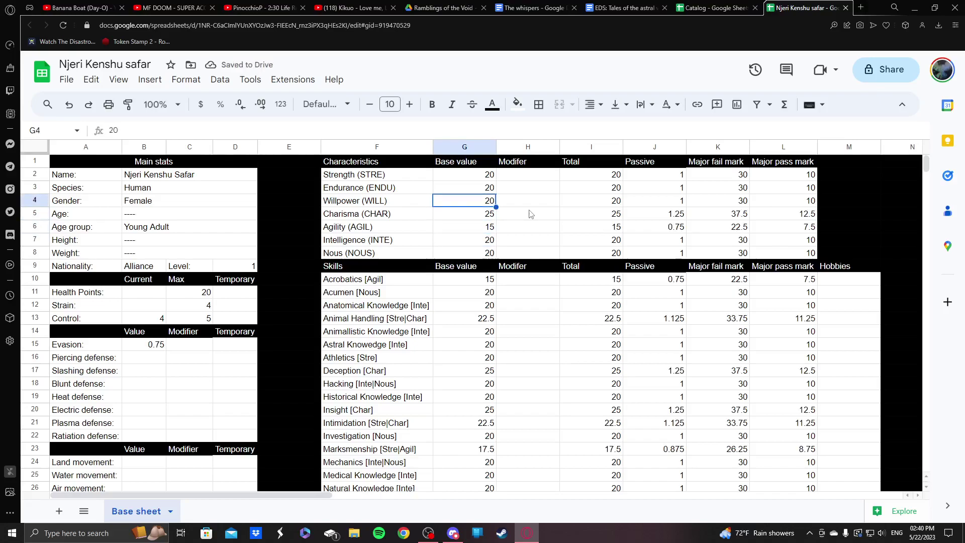
key("Up")
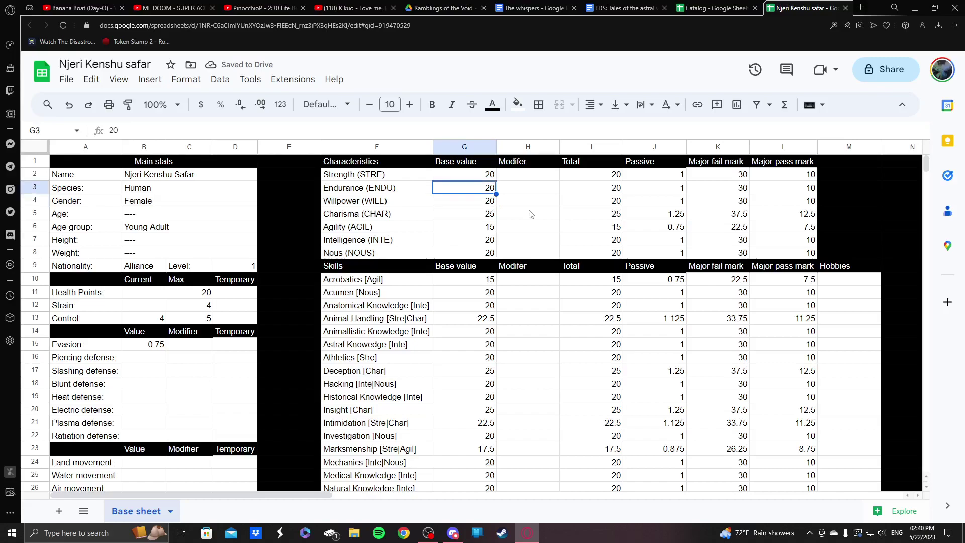
key("Up")
type("1")
key("Return")
key("Up")
type("10")
key("Return")
- Change the base value of Willpower to 30
key("Down")
key("Down")
key("Down")
key("Down")
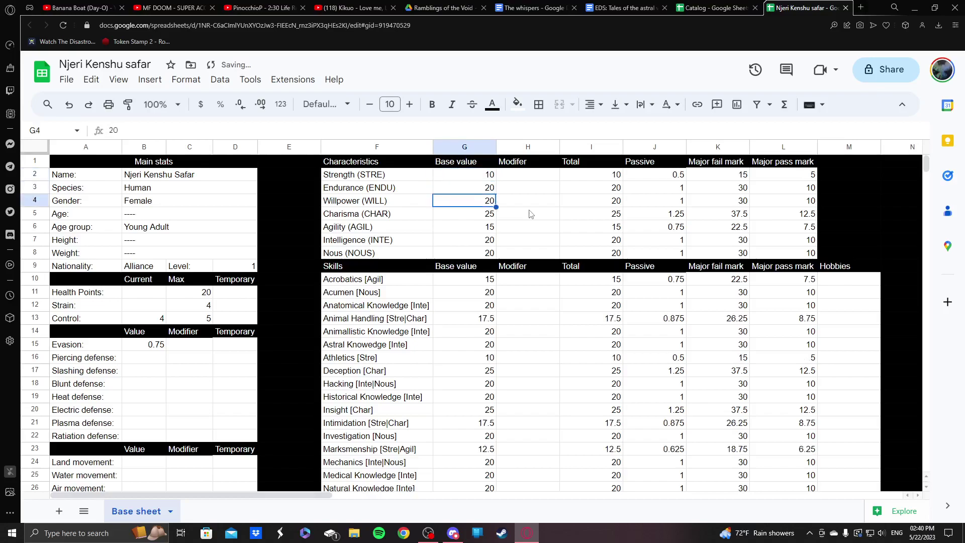
key("Up")
key("Up")
key("Up")
type("30")
key("Return")
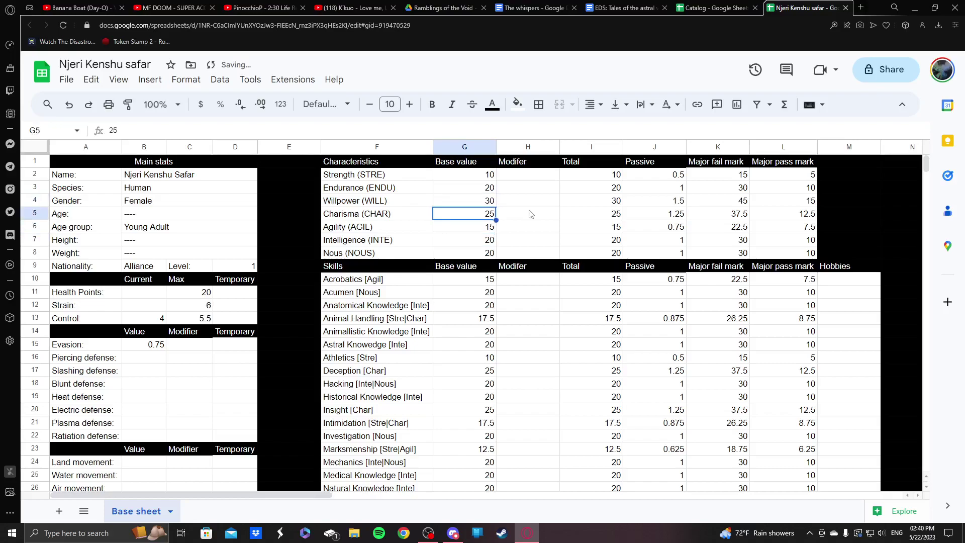
- Change the base value of Intelligence to 10
key("Up")
key("Up")
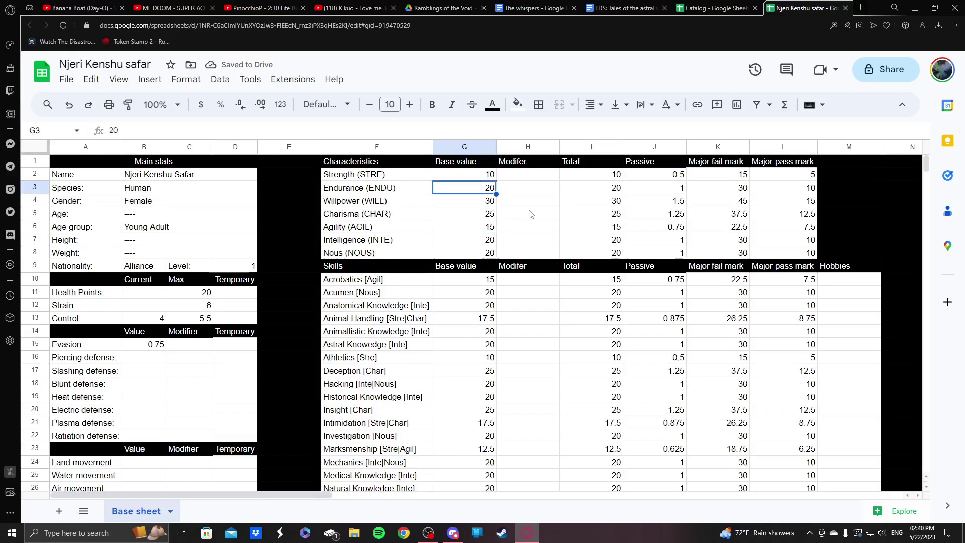
key("Down")
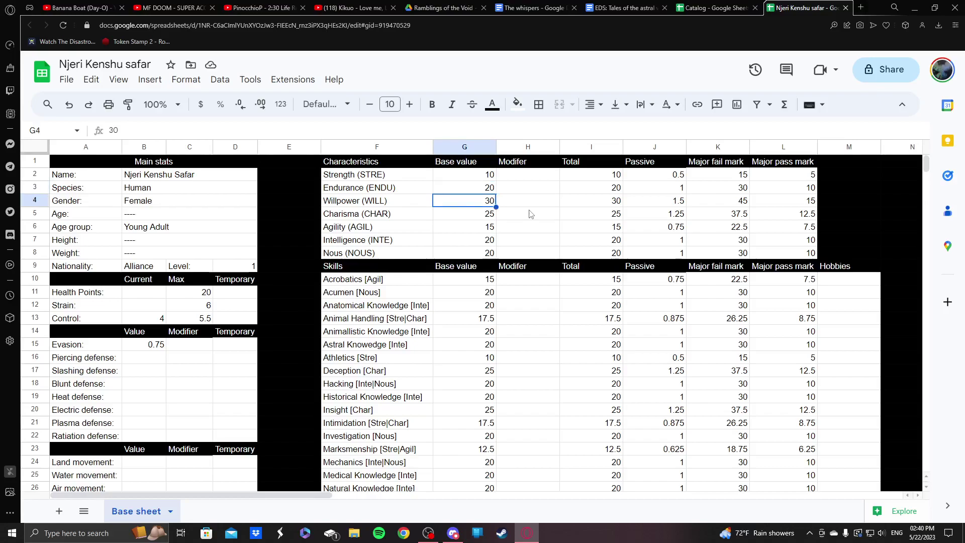
key("Down")
key("Down")
key("Down")
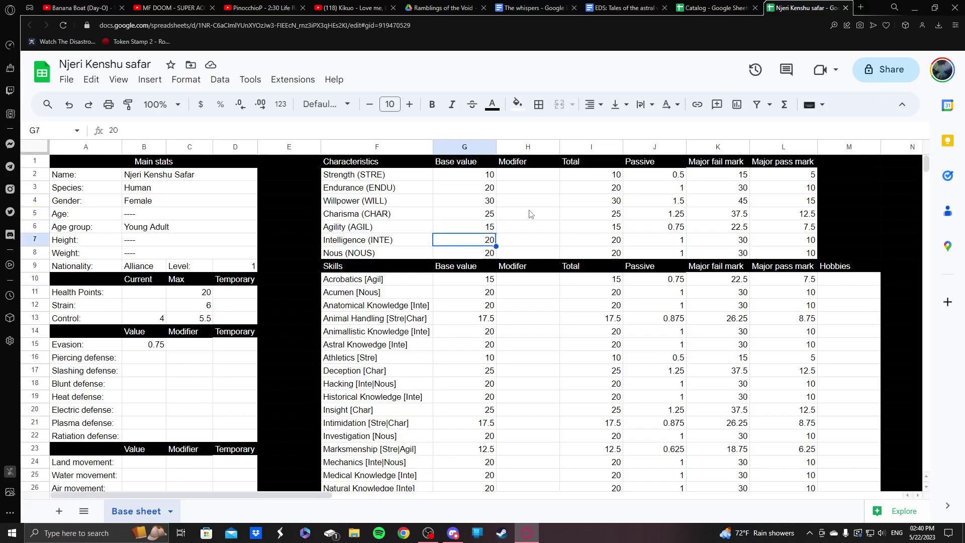
key("Delete")
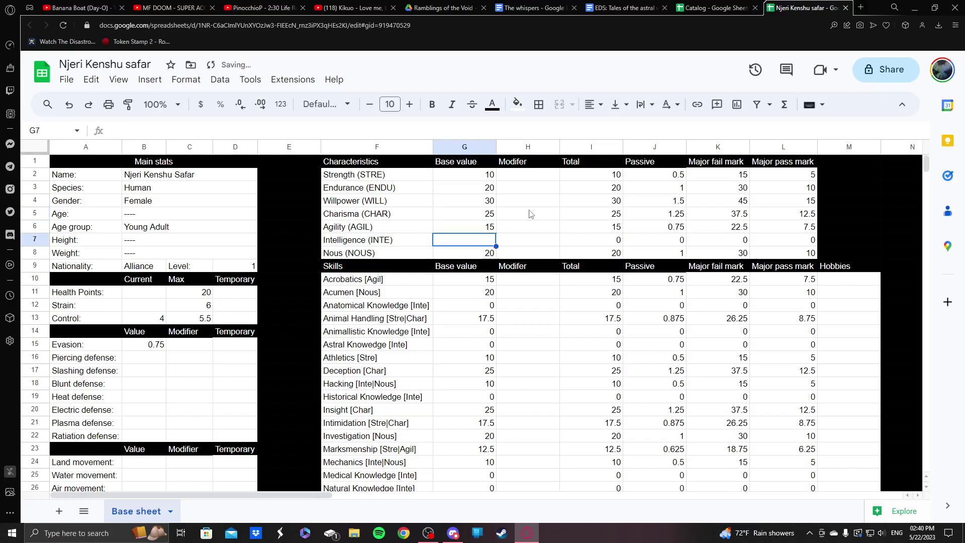
type("10")
key("Return")
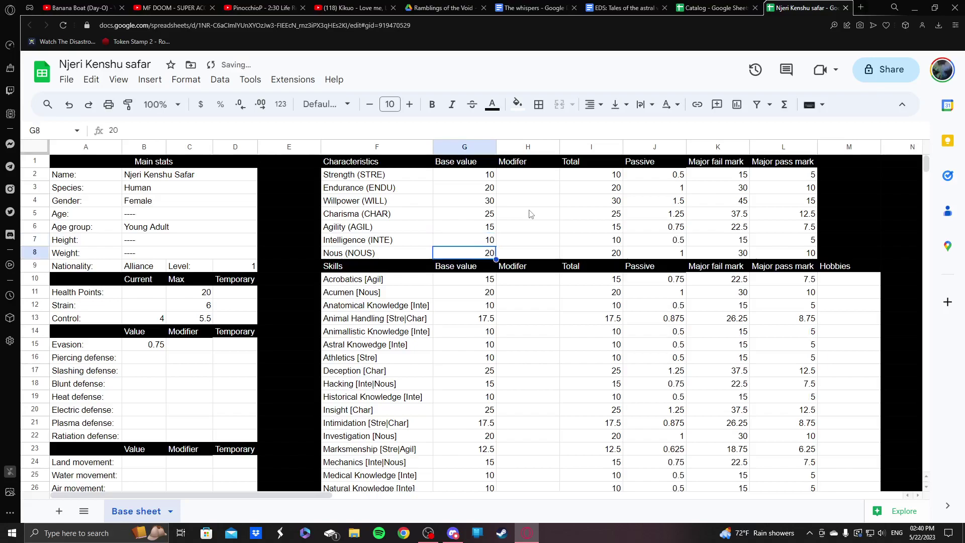
- Change the base value of Nous to 30
key("Delete")
type("30")
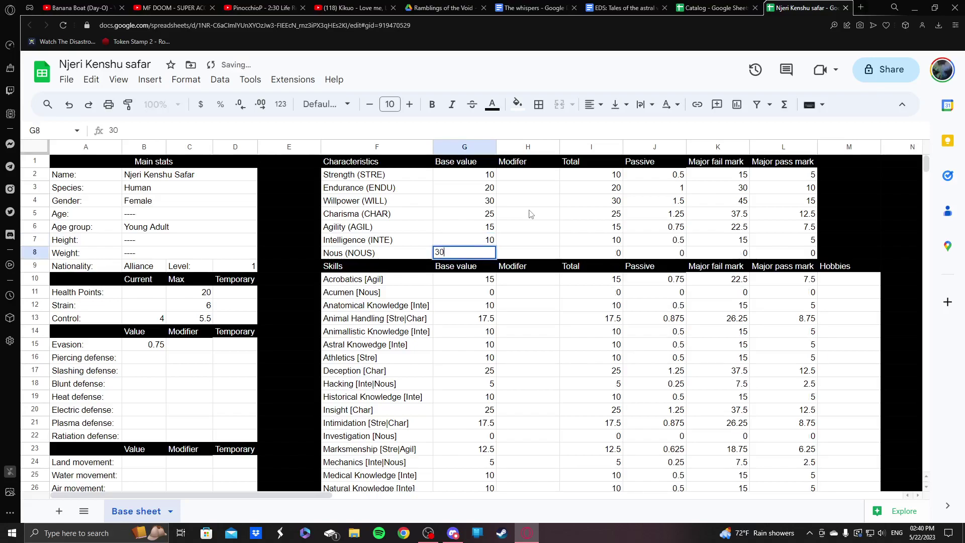
key("Return")
- Review the base value, modifier, total and passive columns of the characteristics and how they relate
key("Up")
key("Up")
key("Up")
key("Up")
key("Up")
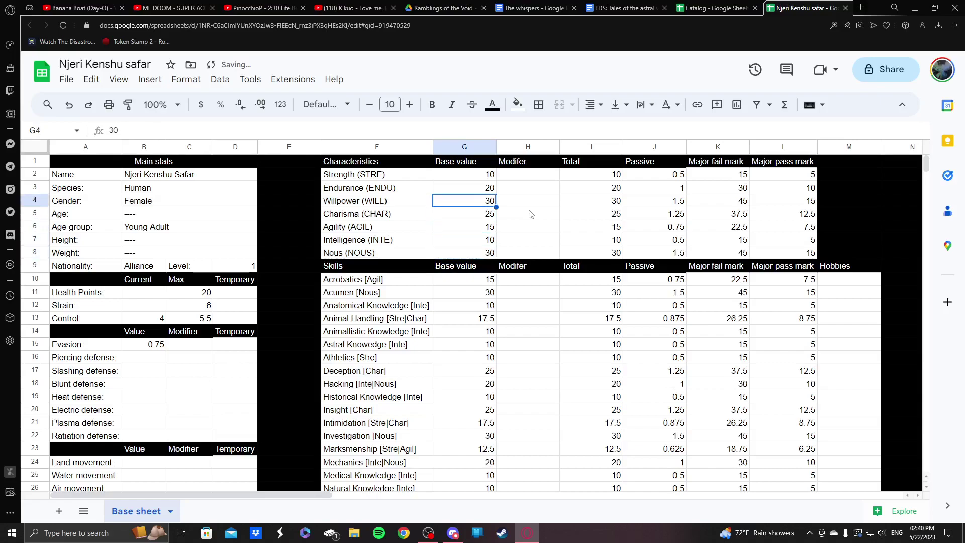
key("Right")
key("Up")
key("Left")
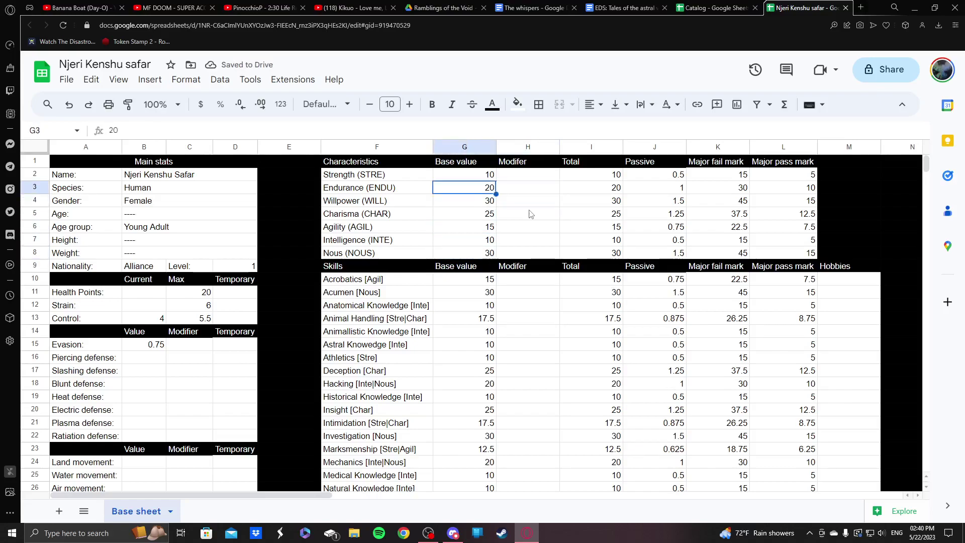
key("Up")
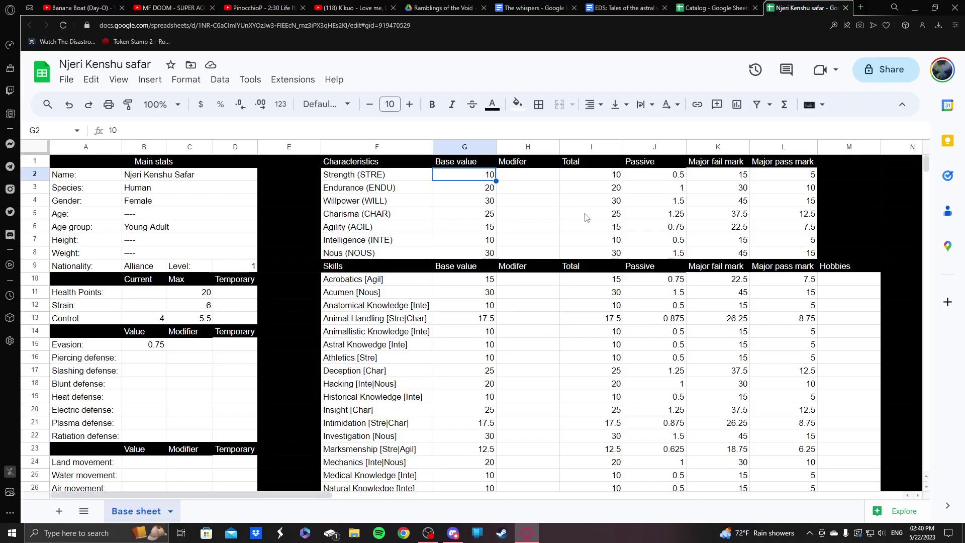
left_click_drag(568, 175, 807, 257)
left_click(537, 226)
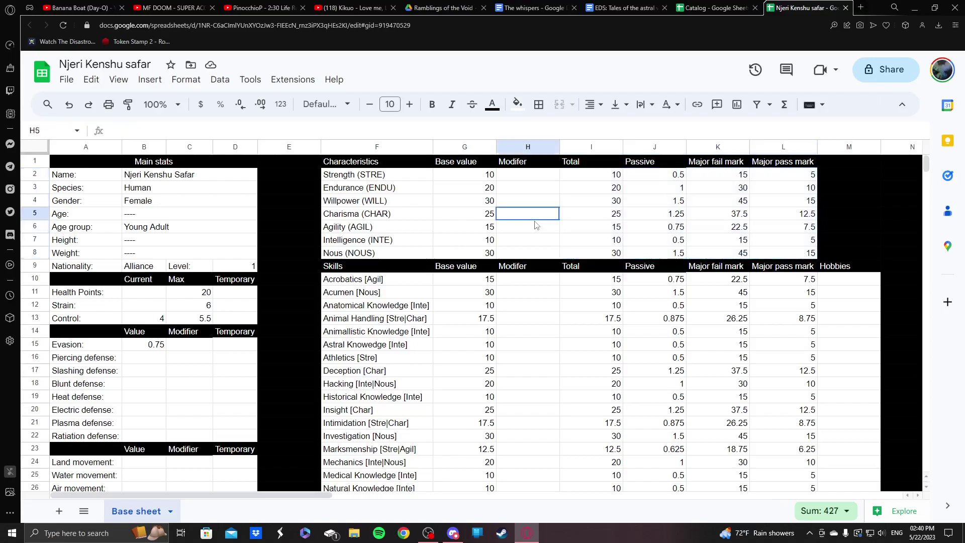
left_click(591, 163)
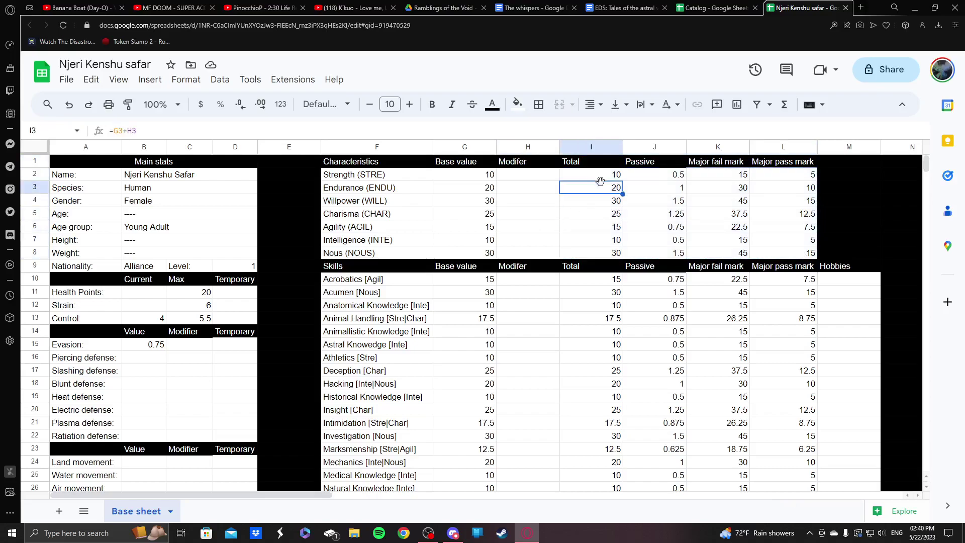
left_click(448, 165)
left_click(449, 173)
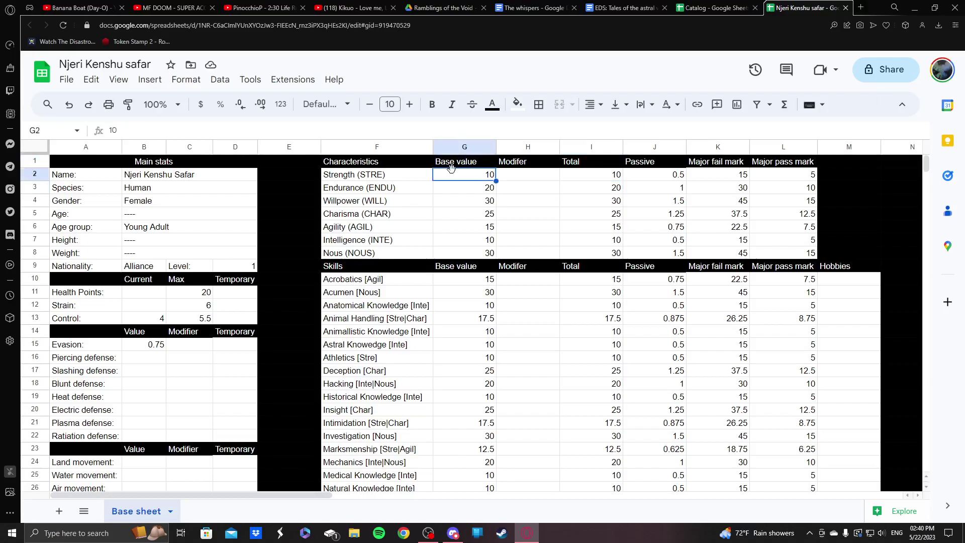
left_click(526, 181)
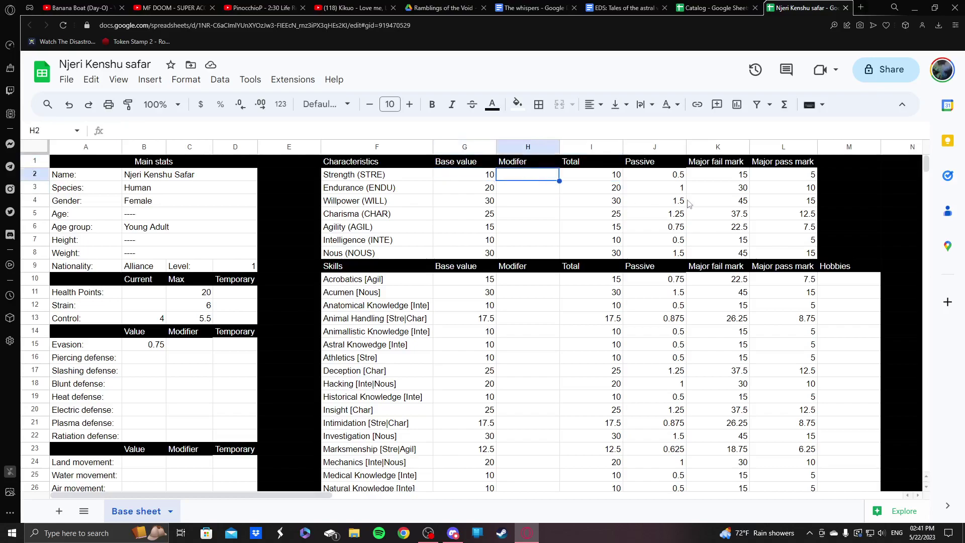
left_click(666, 180)
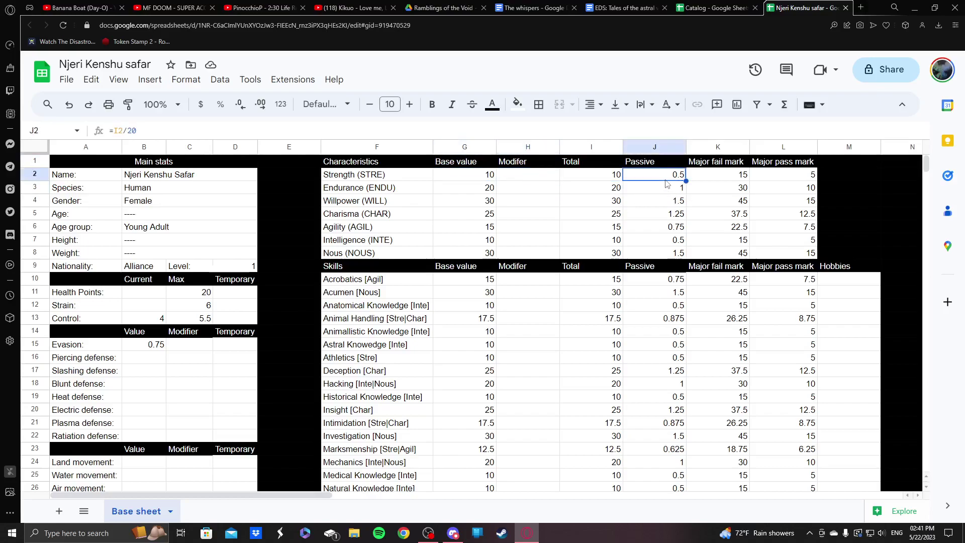
left_click(595, 179)
- Try changing the number of decimal places shown for Strength's passive value
left_click(656, 174)
left_click(246, 109)
left_click(260, 104)
left_click(675, 233)
left_click(653, 178)
left_click(235, 109)
left_click(274, 107)
left_click(264, 108)
left_click(660, 229)
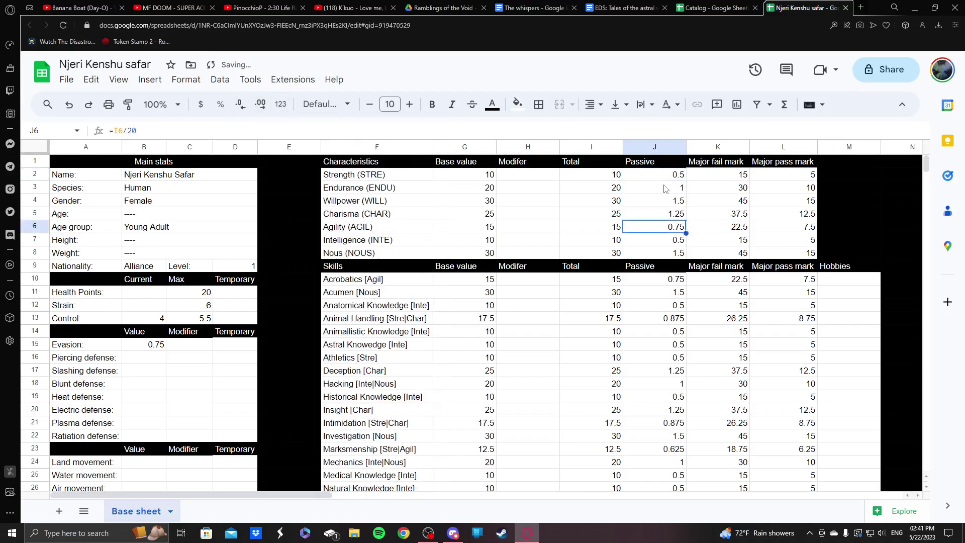
- Inspect the passive value formula of each characteristic from Strength down to Nous
mouse_move(656, 176)
left_mouse_down()
mouse_move(661, 192)
mouse_move(654, 164)
mouse_move(664, 179)
left_mouse_up()
left_click(666, 194)
left_click(668, 205)
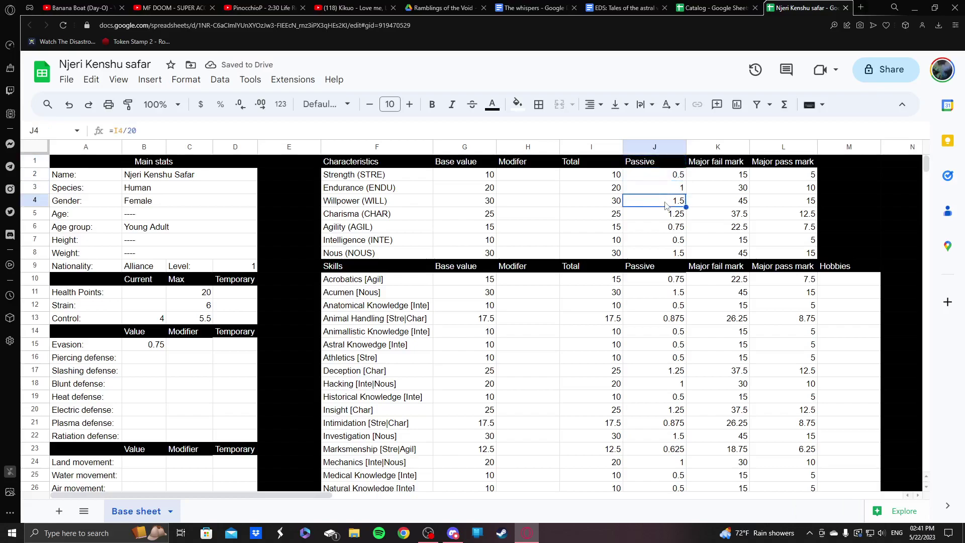
left_click(659, 218)
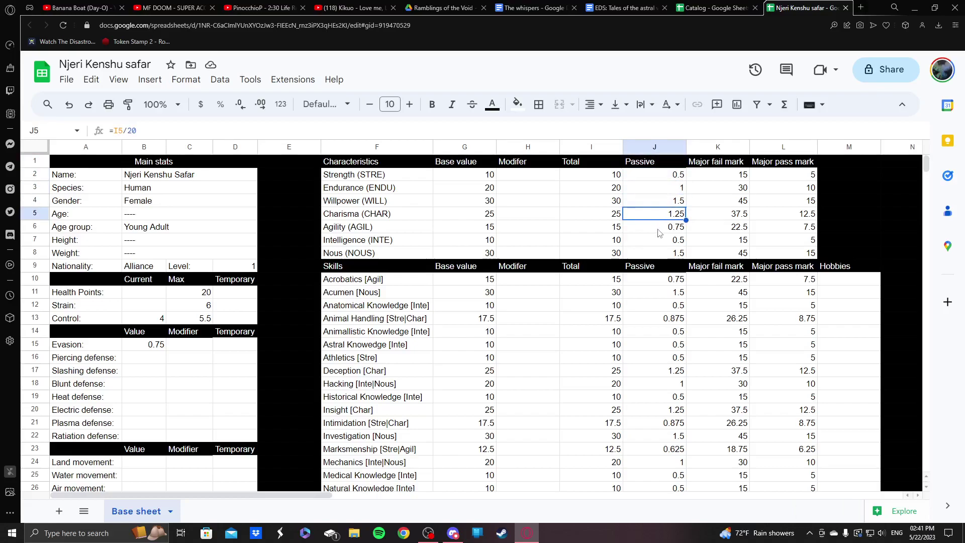
left_click(660, 228)
left_click(662, 244)
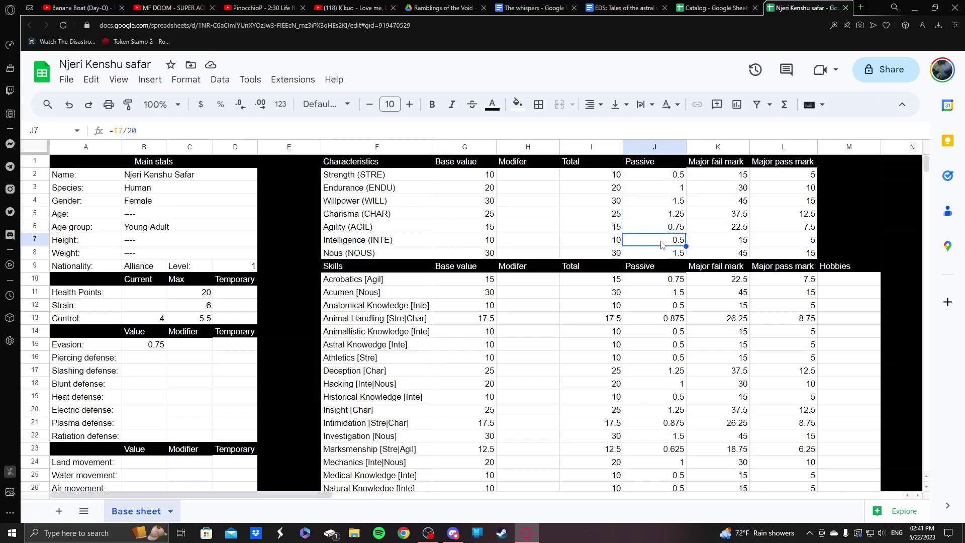
left_click(661, 255)
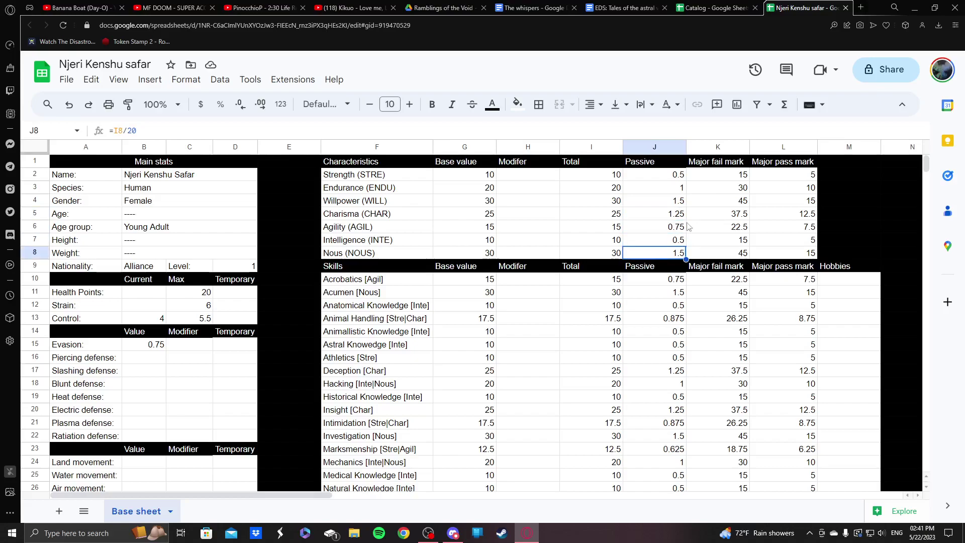
- Examine the major fail mark and major pass mark columns of the characteristics and their link to the totals
left_click(706, 177)
left_click_drag(707, 180, 711, 255)
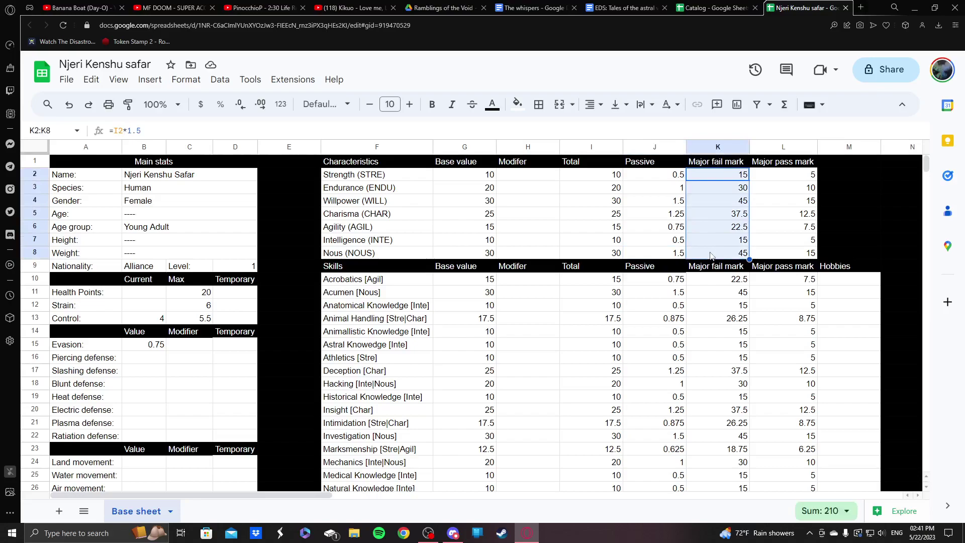
left_click(718, 214)
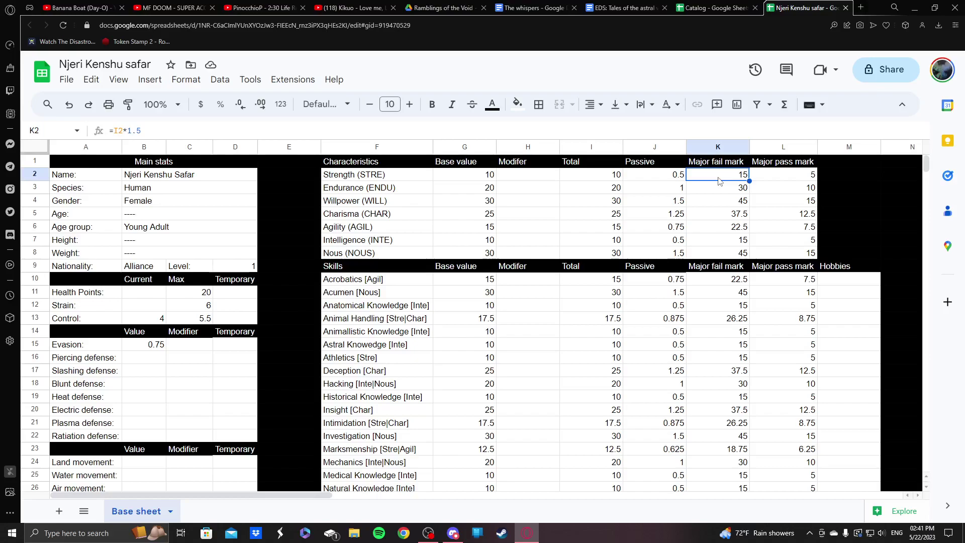
left_click(579, 178)
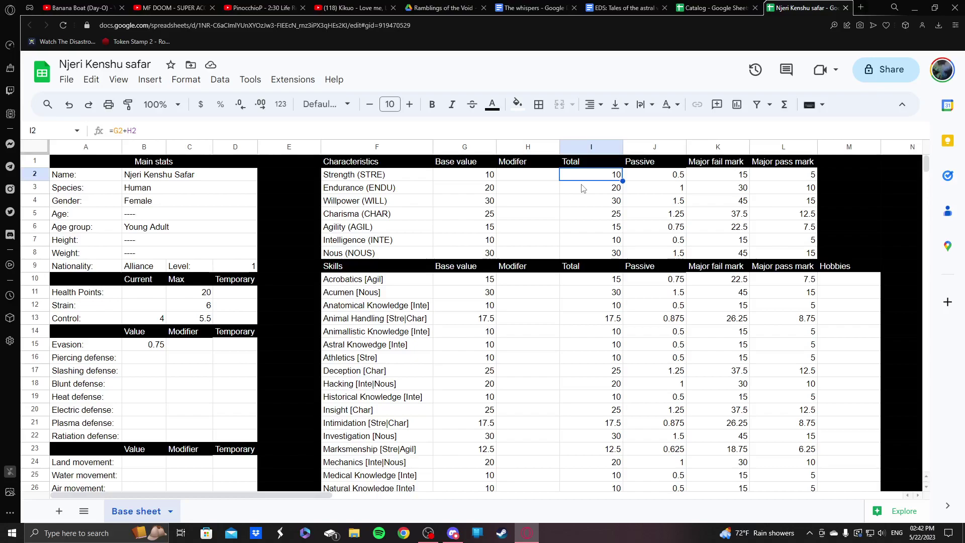
left_click_drag(709, 176, 720, 255)
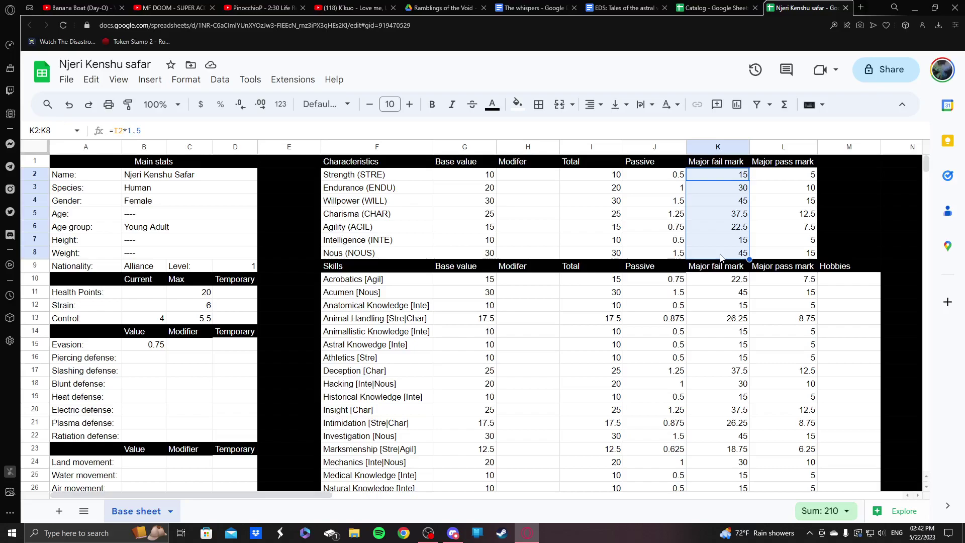
left_click_drag(790, 174, 798, 254)
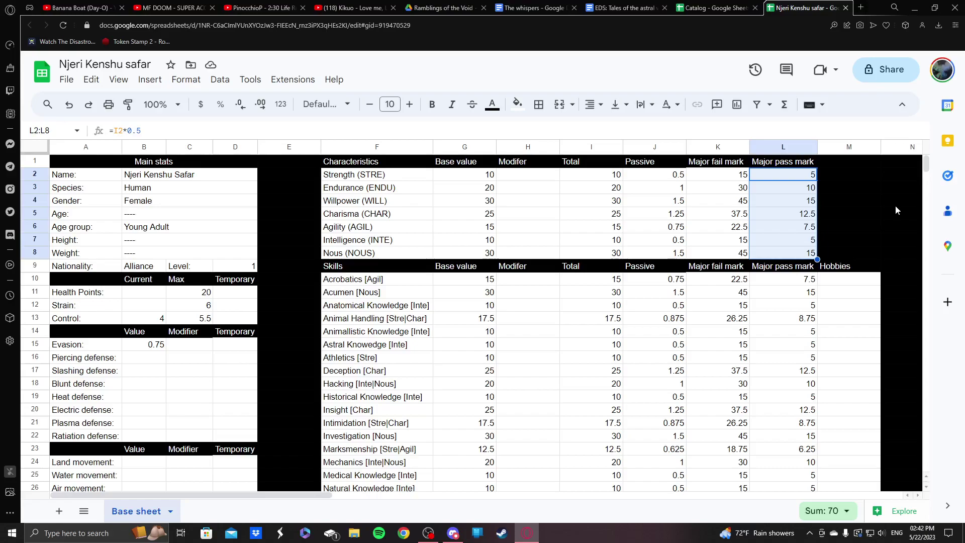
left_click(841, 194)
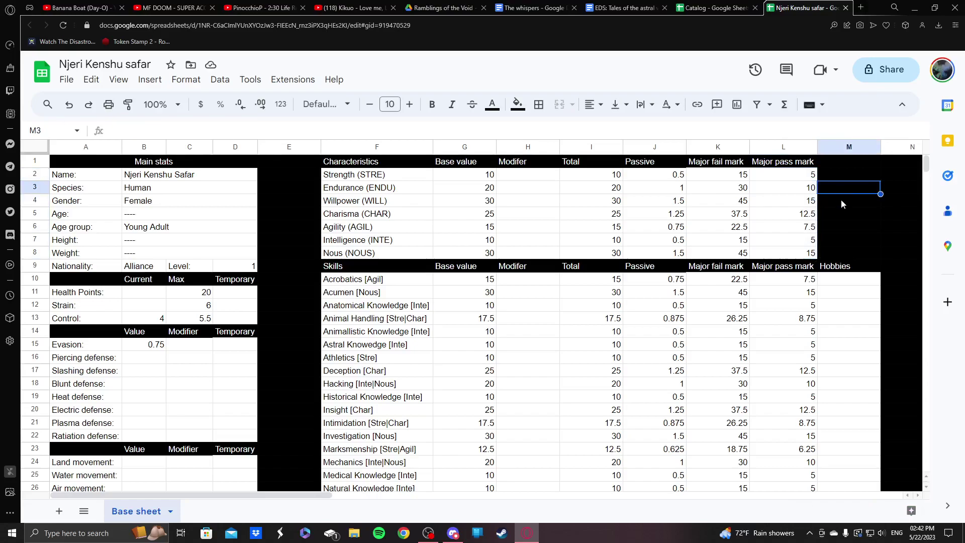
left_click_drag(718, 176, 779, 255)
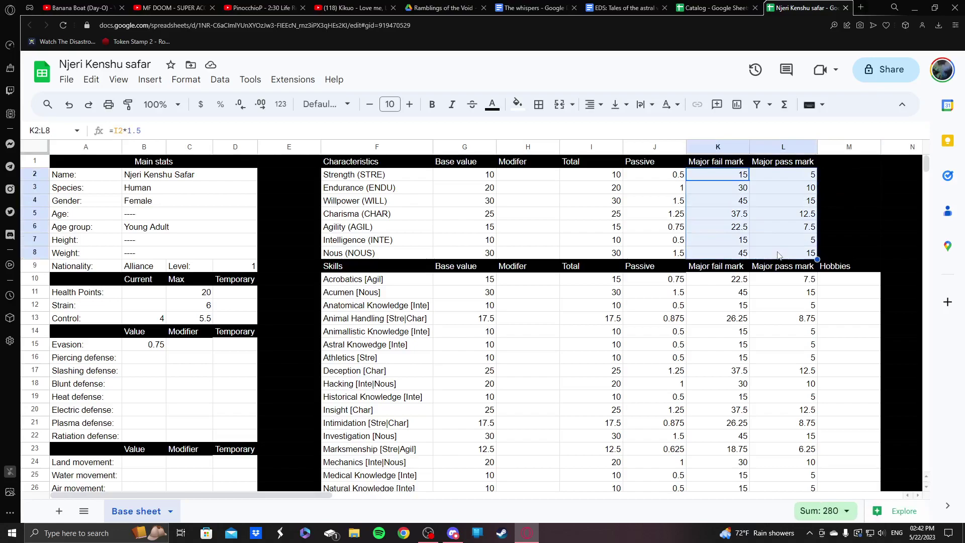
left_click(849, 220)
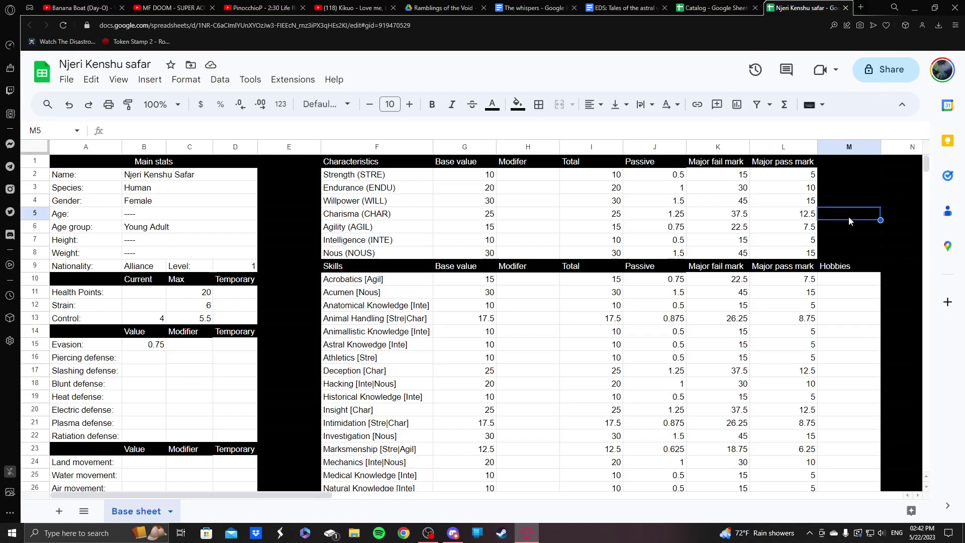
- Examine the skills list, checking the linked characteristics of Acrobatics and Animal Handling and the Animal Handling base value formula
scroll(850, 221, "down", 2)
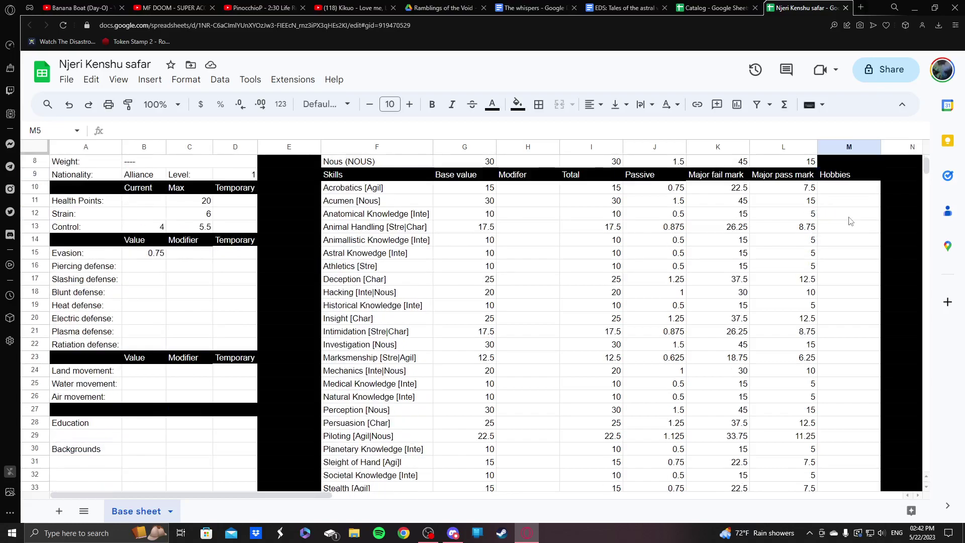
left_click_drag(397, 188, 377, 370)
scroll(499, 274, "up", 3)
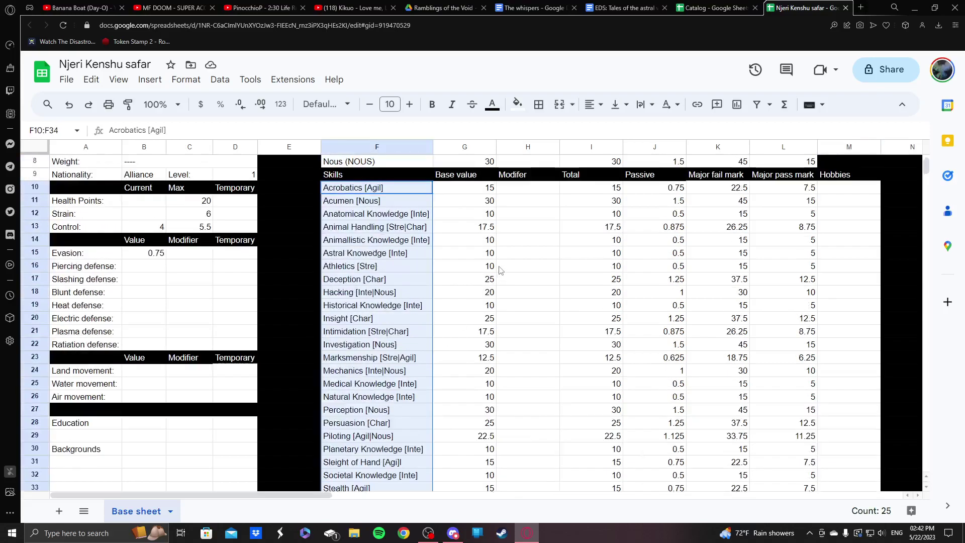
left_click(384, 191)
left_click(147, 131)
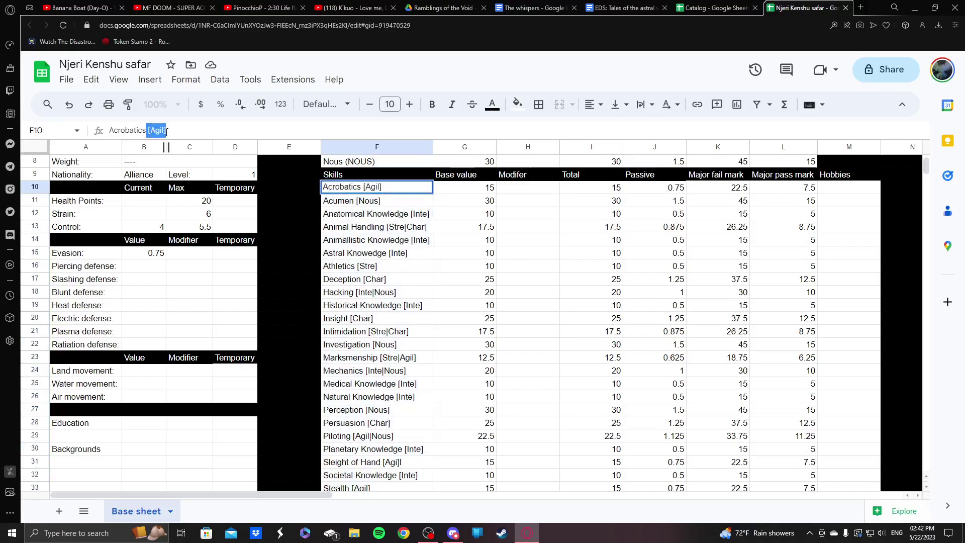
left_click(494, 244)
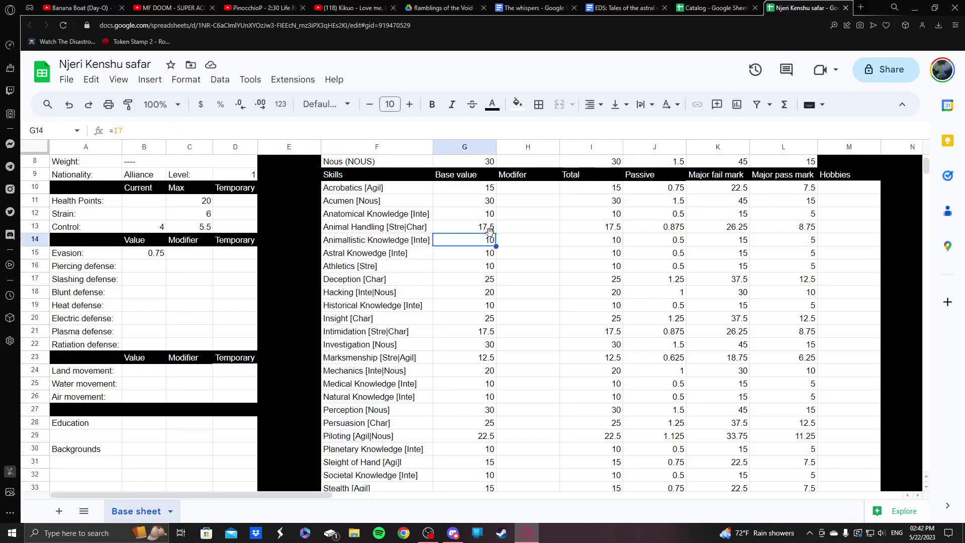
left_click(471, 232)
left_click(403, 229)
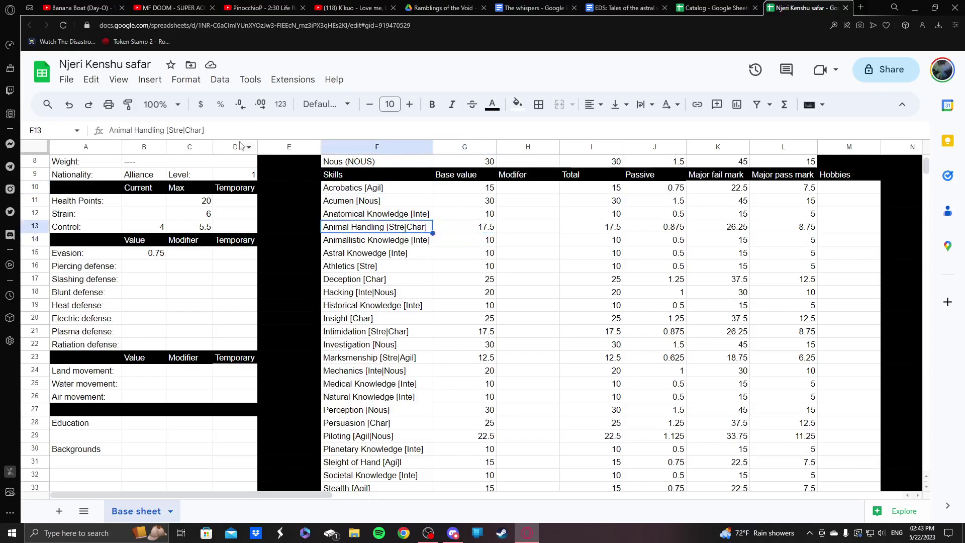
left_click_drag(219, 130, 86, 135)
left_click(261, 136)
left_click(478, 226)
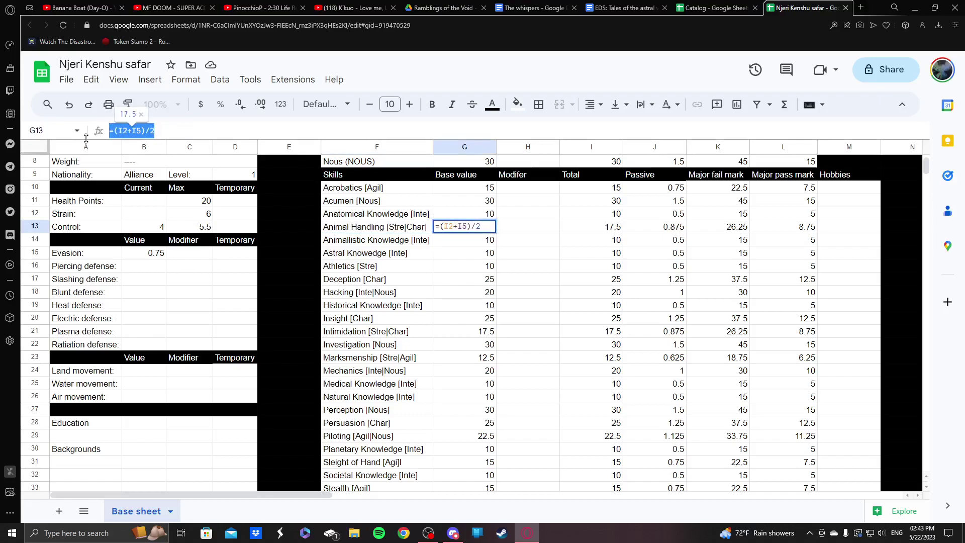
left_click(536, 232)
- Look through the remaining skills and the proficiencies section, and inspect the total formula of Acrobatics
scroll(456, 307, "down", 1)
scroll(456, 306, "down", 4)
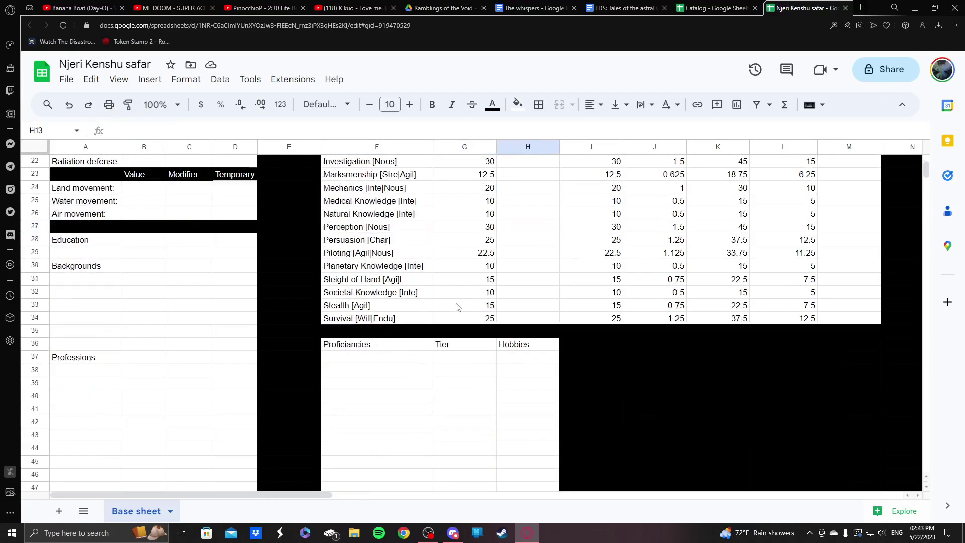
scroll(456, 306, "up", 7)
left_click(603, 280)
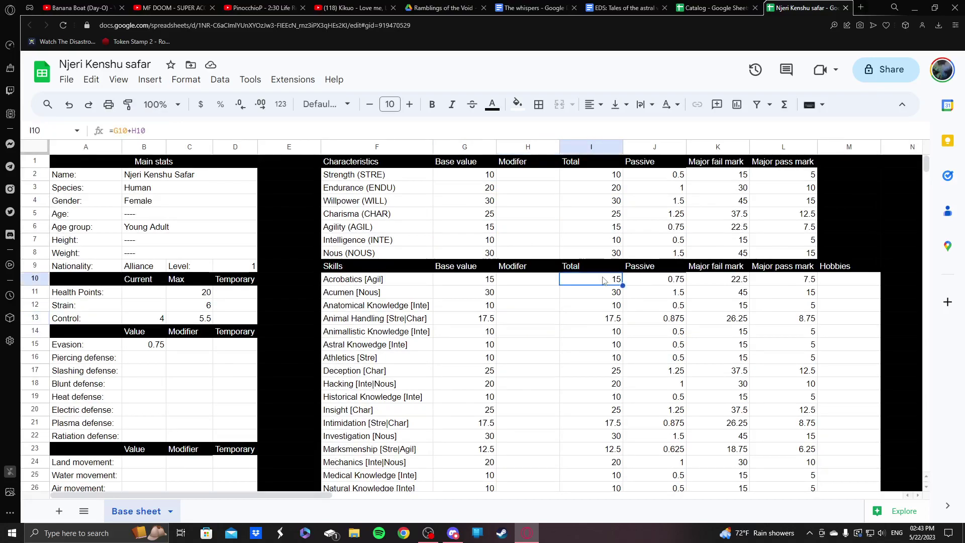
- Examine the total, passive, major fail mark and major pass mark columns of the skills list
left_click_drag(573, 279, 796, 410)
scroll(792, 377, "down", 5)
scroll(756, 376, "up", 5)
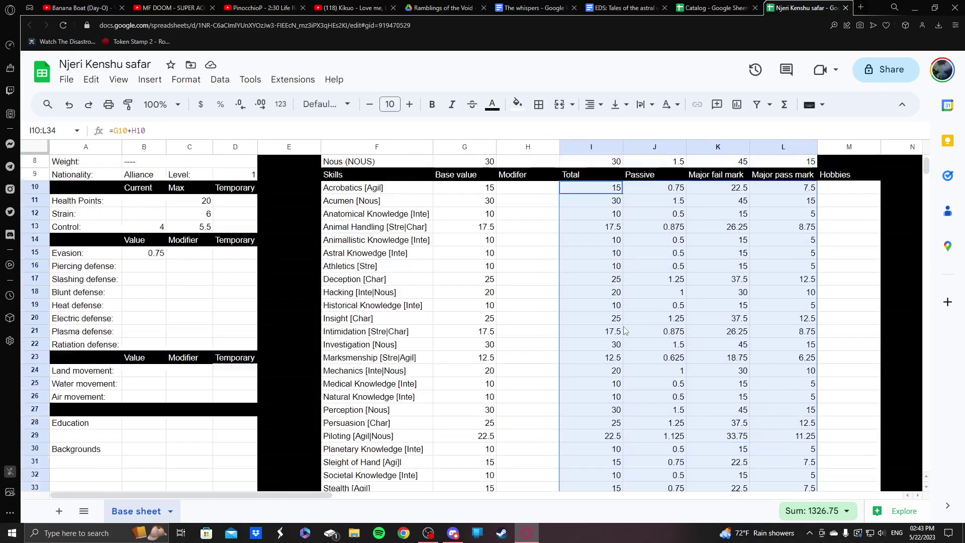
left_click(375, 296)
left_click(546, 283)
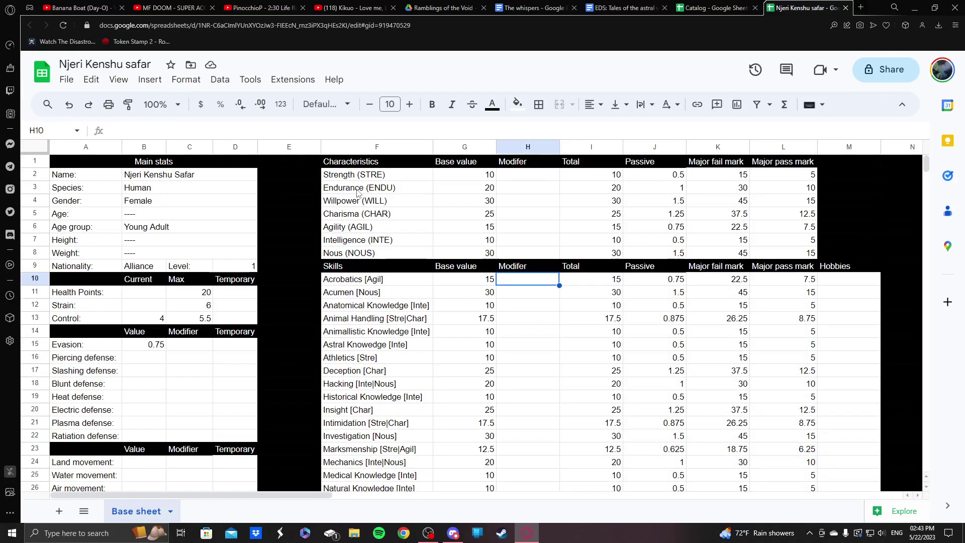
- Review the main stats block, the characteristics table, and the section from Health Points down to Air movement
left_click_drag(87, 176, 245, 288)
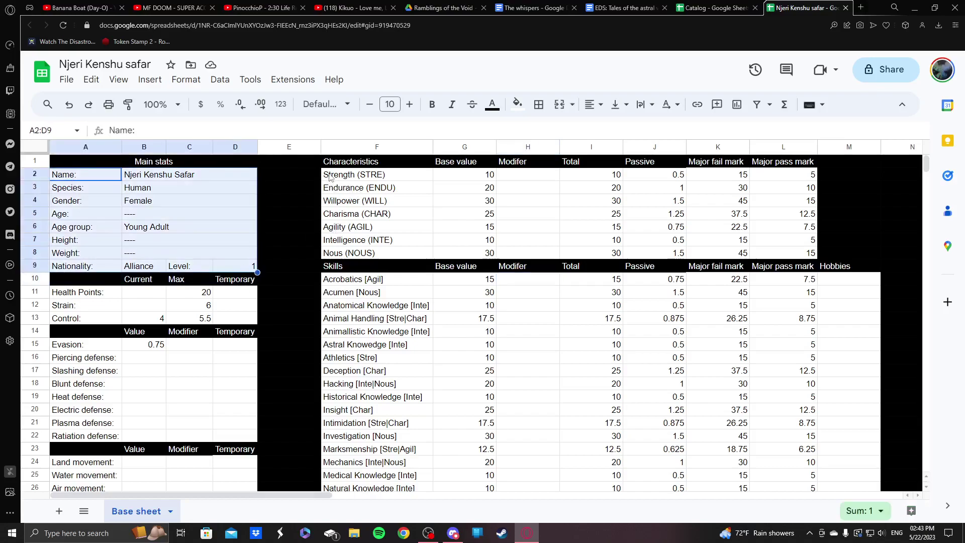
left_click_drag(331, 176, 761, 275)
left_click(851, 241)
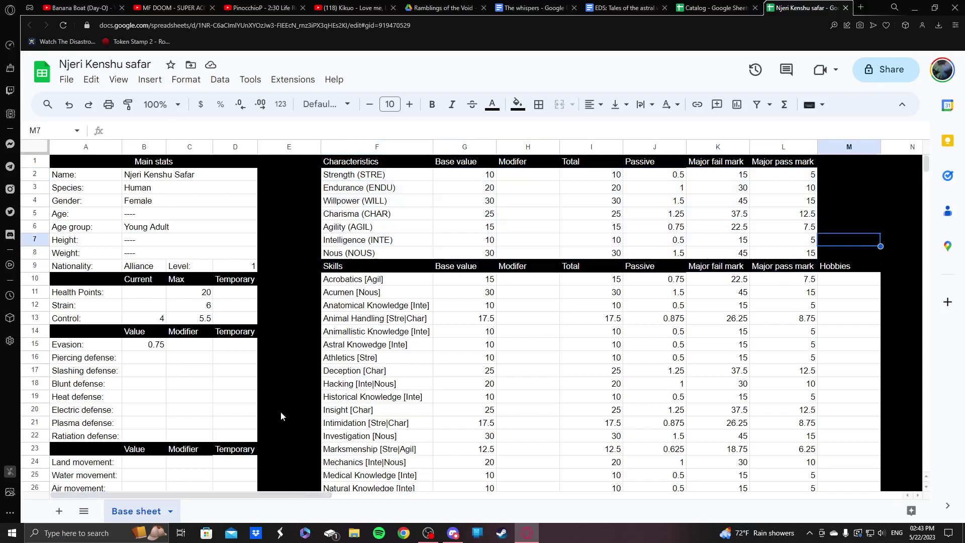
scroll(280, 411, "down", 3)
scroll(99, 227, "up", 1)
mouse_move(68, 203)
left_mouse_down()
mouse_move(116, 221)
mouse_move(201, 341)
mouse_move(237, 312)
mouse_move(259, 399)
left_mouse_up()
scroll(258, 399, "up", 3)
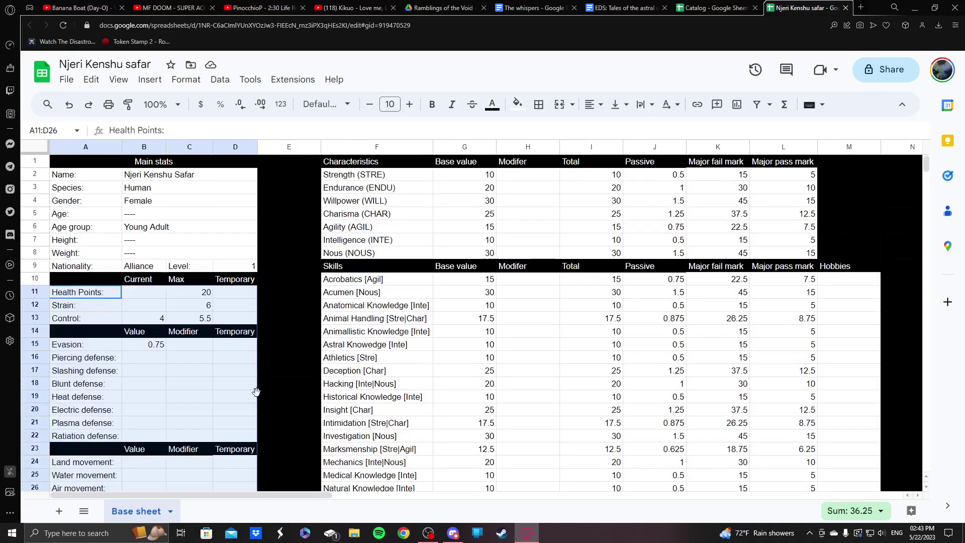
left_click(289, 371)
- Check the maximum Health Points formula against the Endurance total and set the current Health Points to 20
left_click(182, 283)
left_click(182, 292)
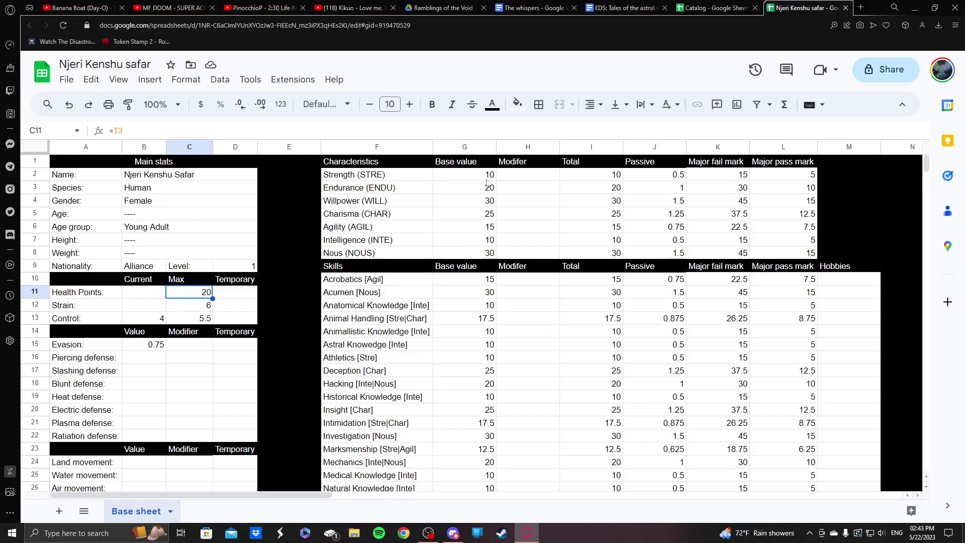
left_click(603, 190)
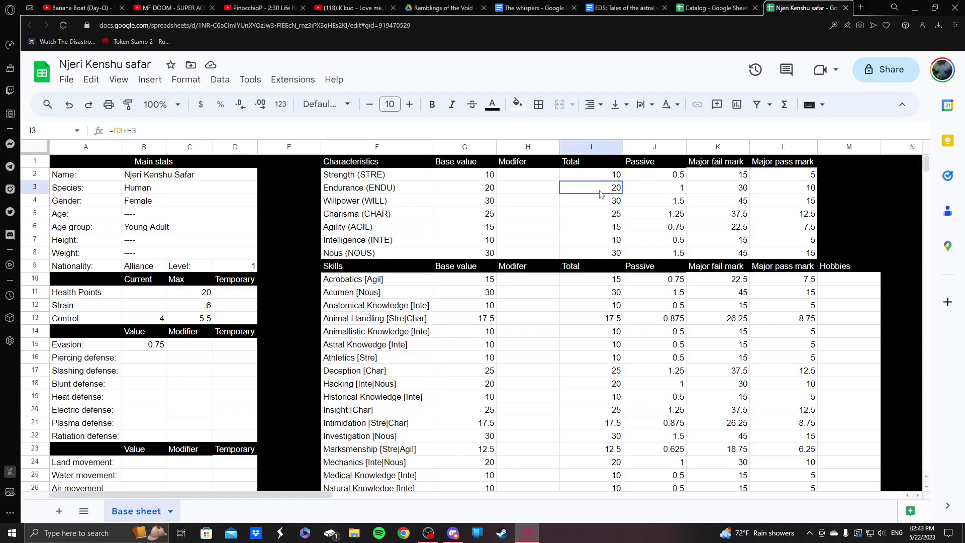
left_click(154, 299)
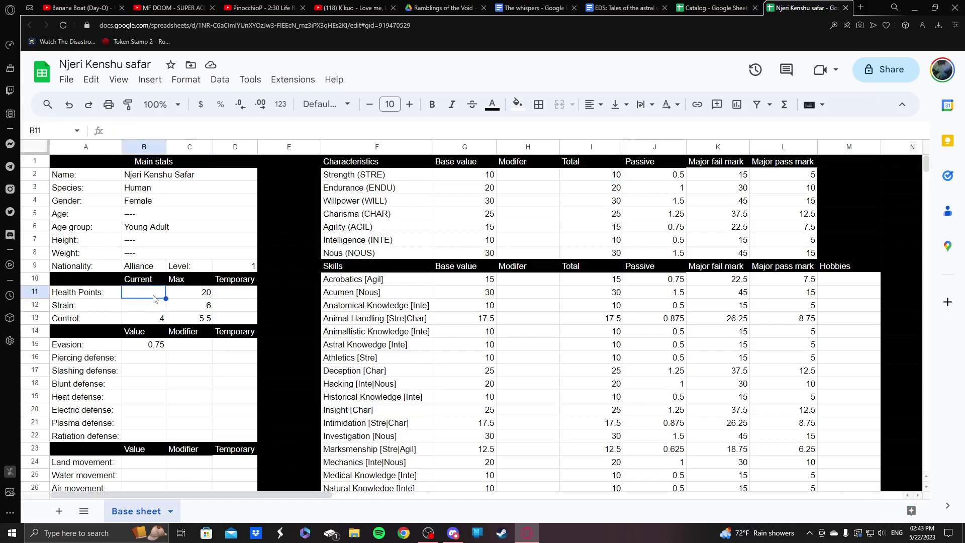
type("20")
key("Return")
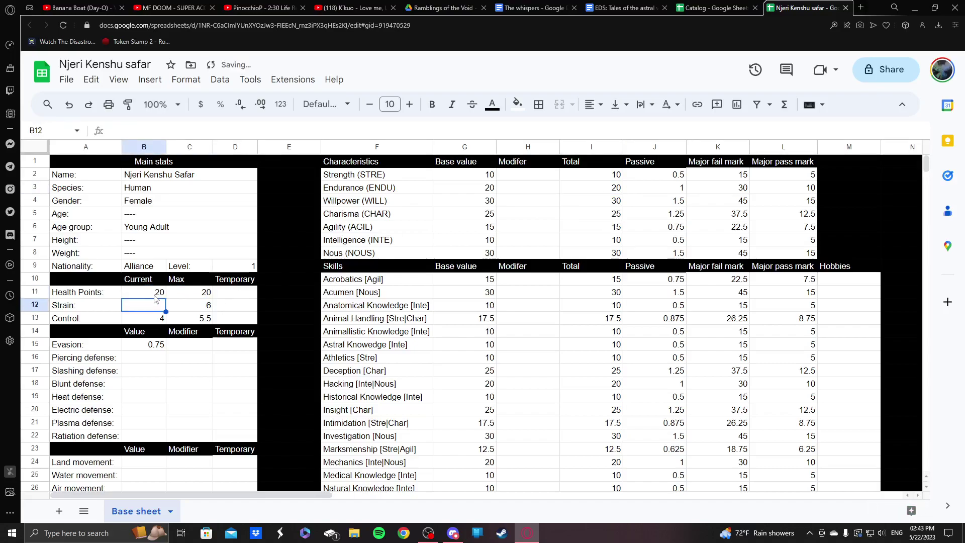
- Check the maximum Strain formula against the Willpower total and enter 6 as the current Strain
left_click(195, 309)
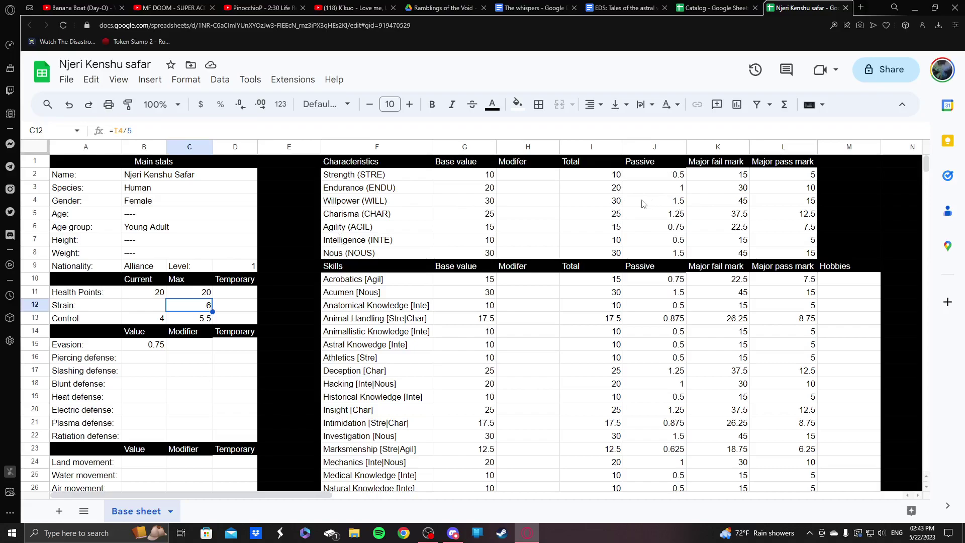
left_click(608, 205)
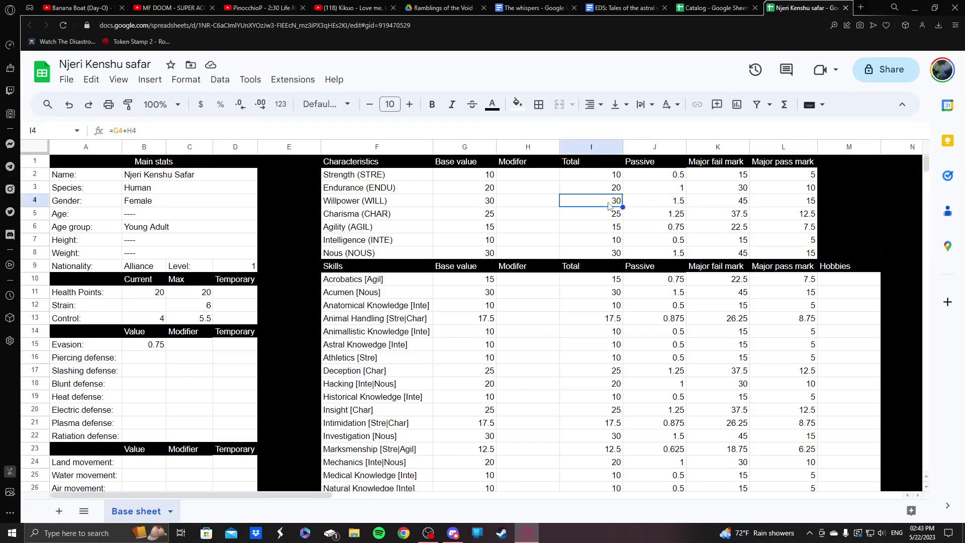
left_click(202, 318)
left_click(156, 308)
type("6")
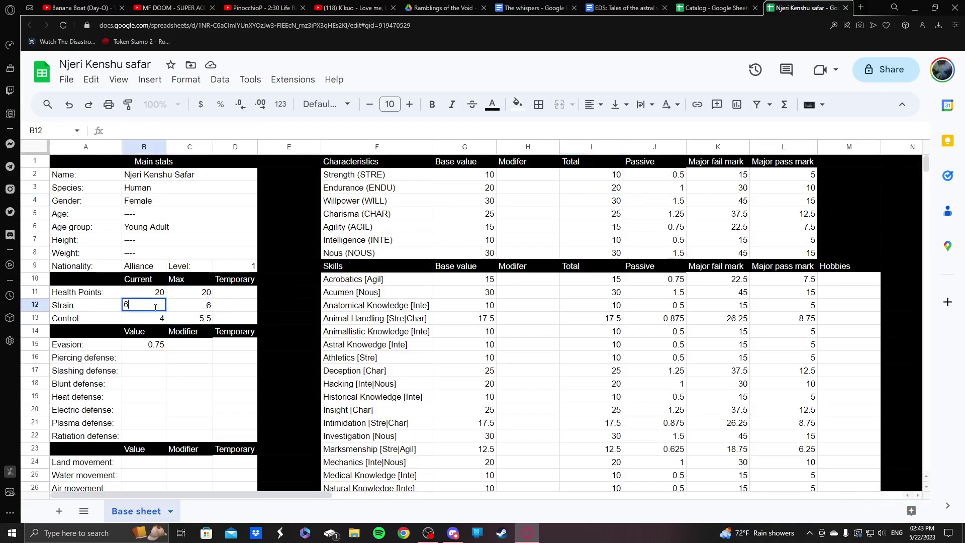
key("Return")
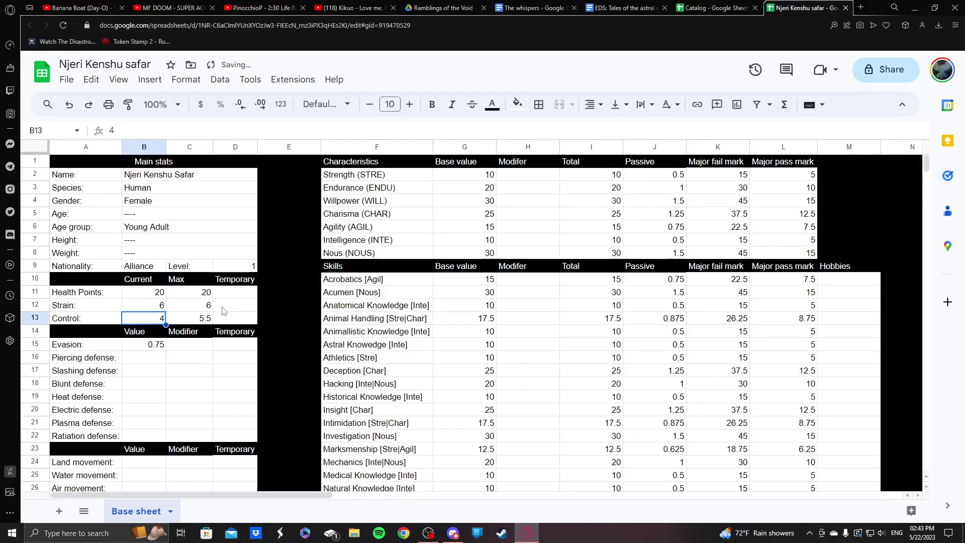
- Set the current Strain to 0
left_click(154, 308)
type("0")
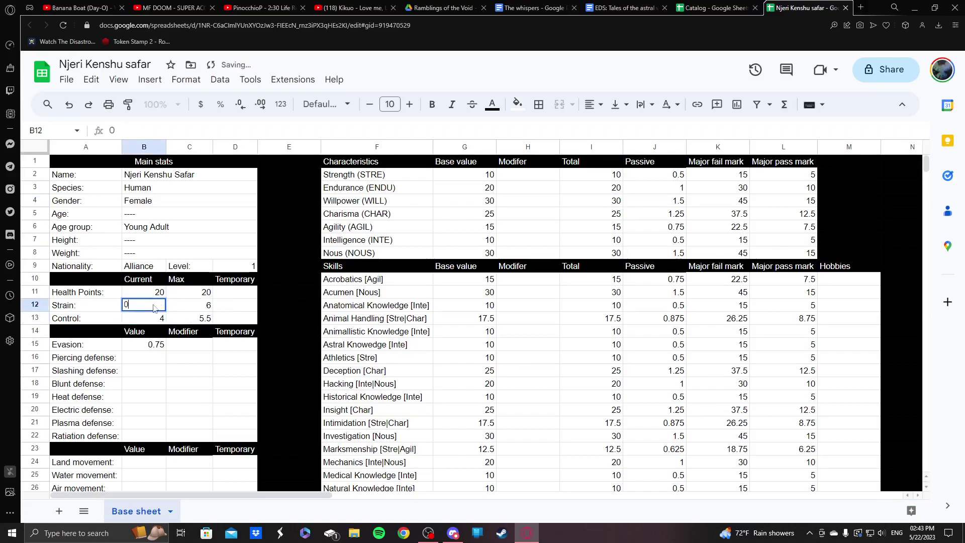
key("Return")
left_click(151, 310)
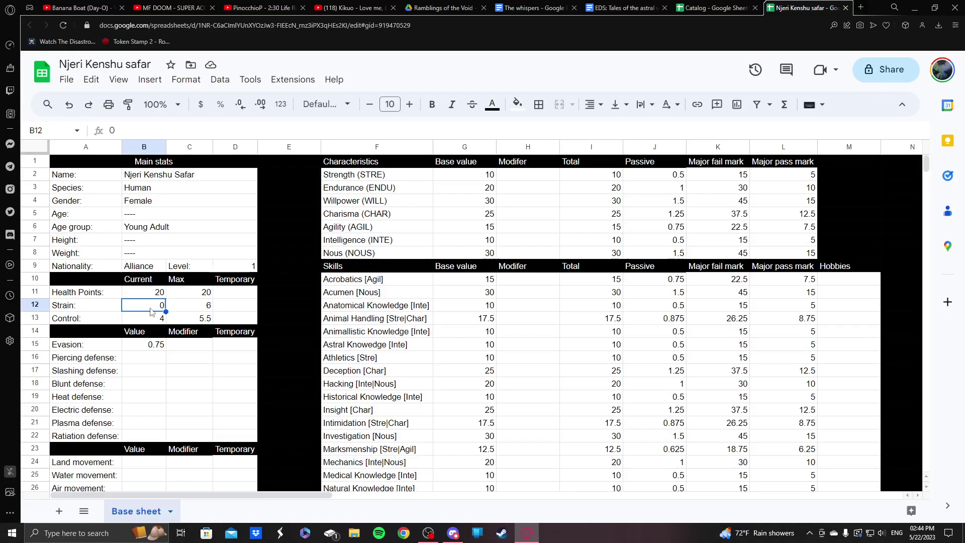
- Set the current Control to 5
left_click(142, 322)
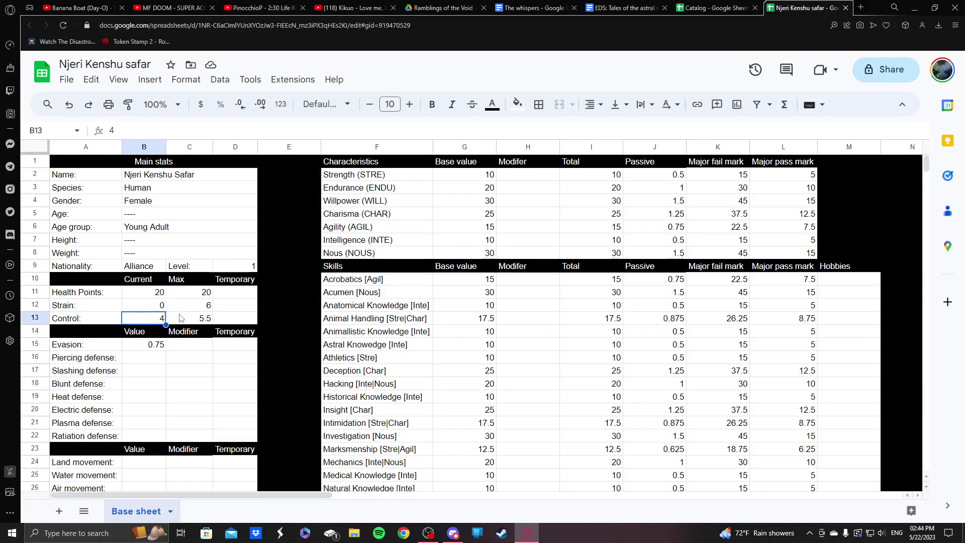
type("5")
left_click(226, 321)
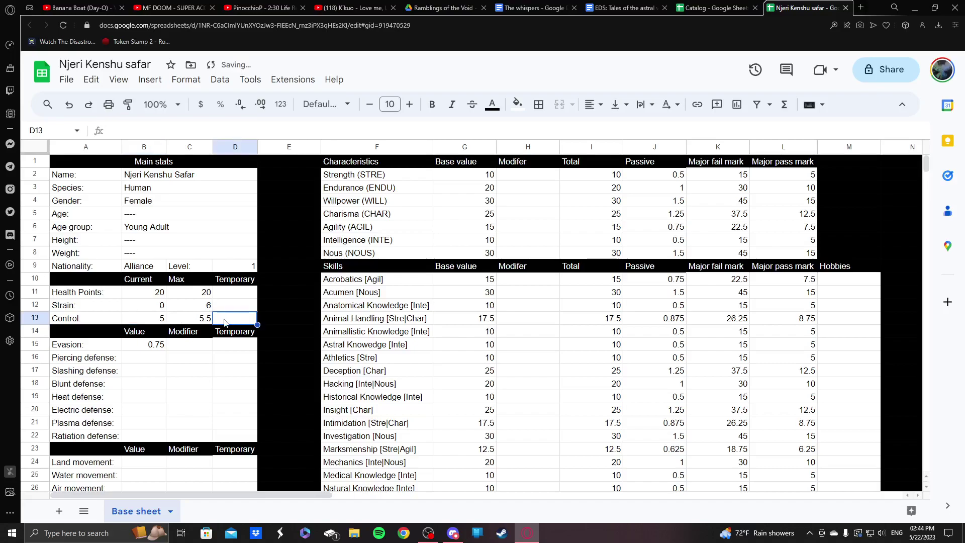
- Compare the current and maximum values of Health Points, Strain and Control, row by row
left_click(191, 308)
left_click(149, 309)
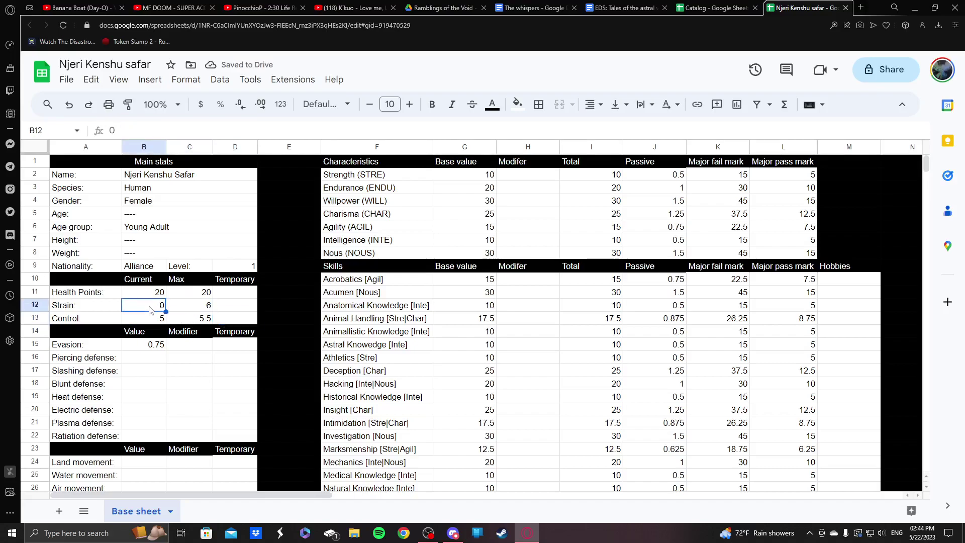
left_click_drag(151, 294, 199, 294)
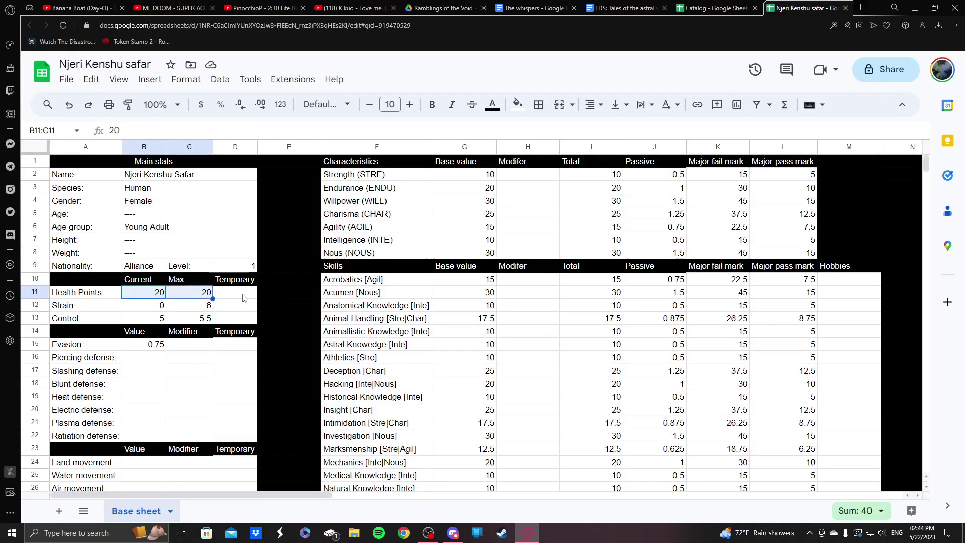
left_click_drag(151, 306, 194, 306)
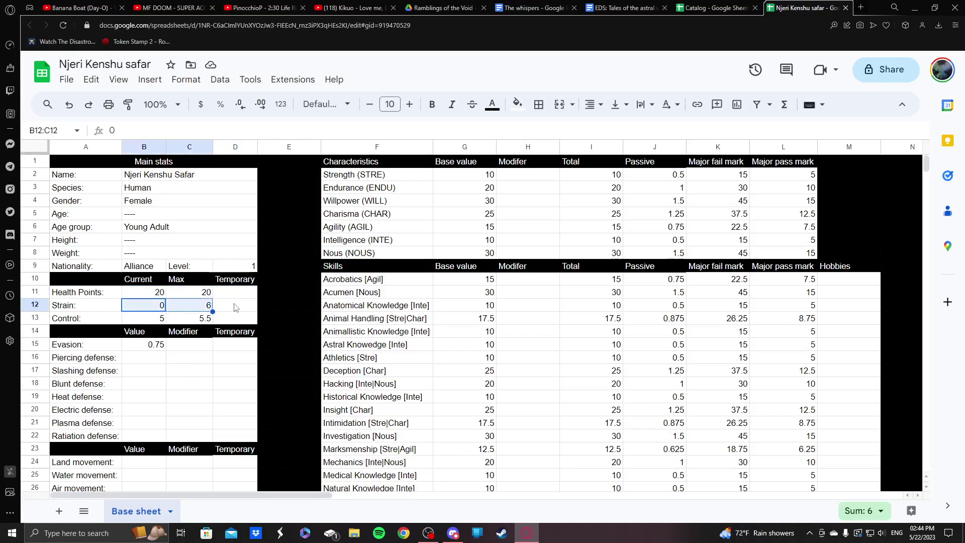
left_click_drag(147, 318, 207, 320)
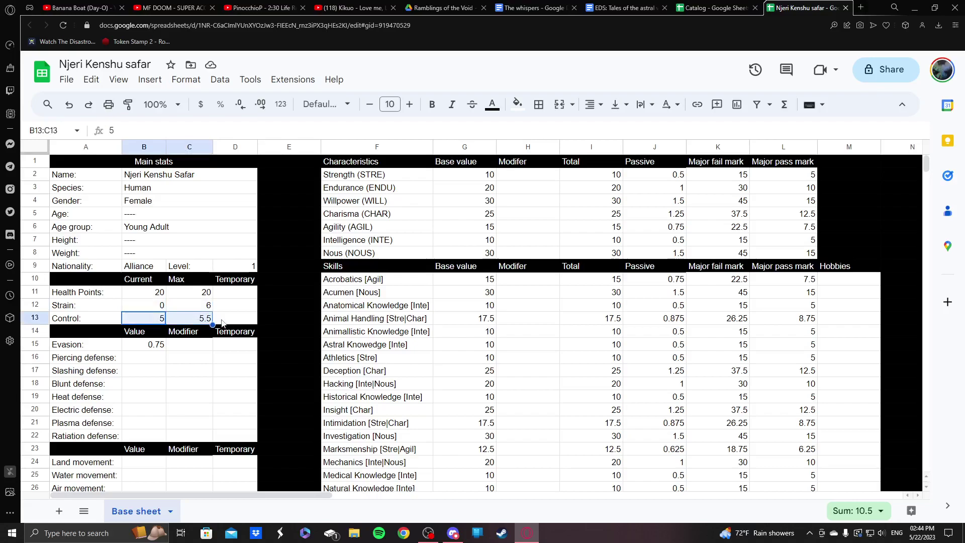
left_click(223, 323)
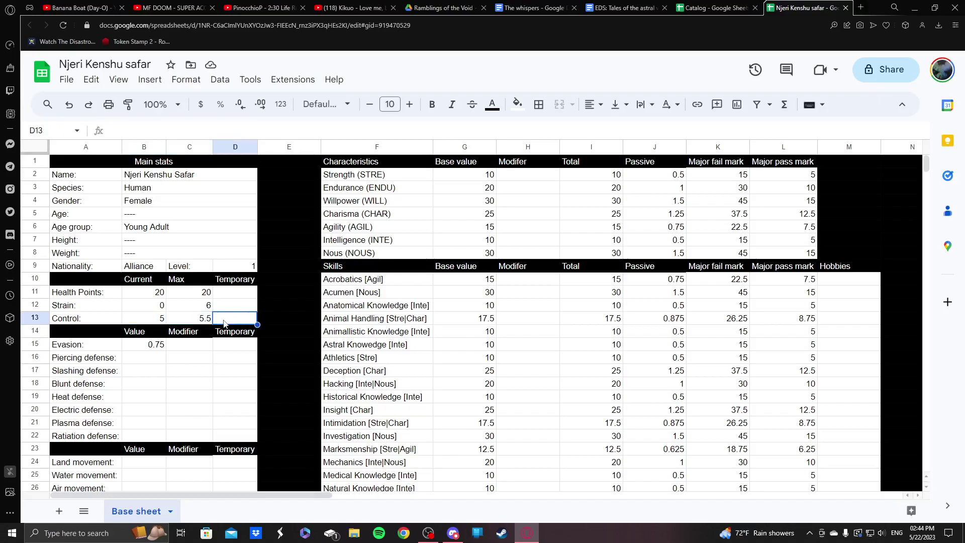
left_click_drag(146, 294, 194, 295)
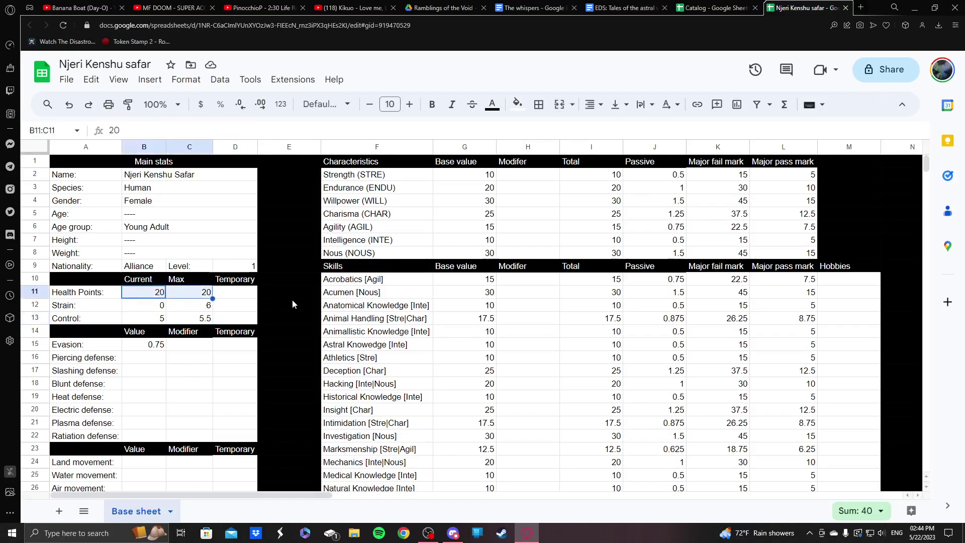
left_click(250, 306)
- Inspect the maximum Strain and maximum Control formulas, and compare Control's maximum with its current value
left_click(199, 309)
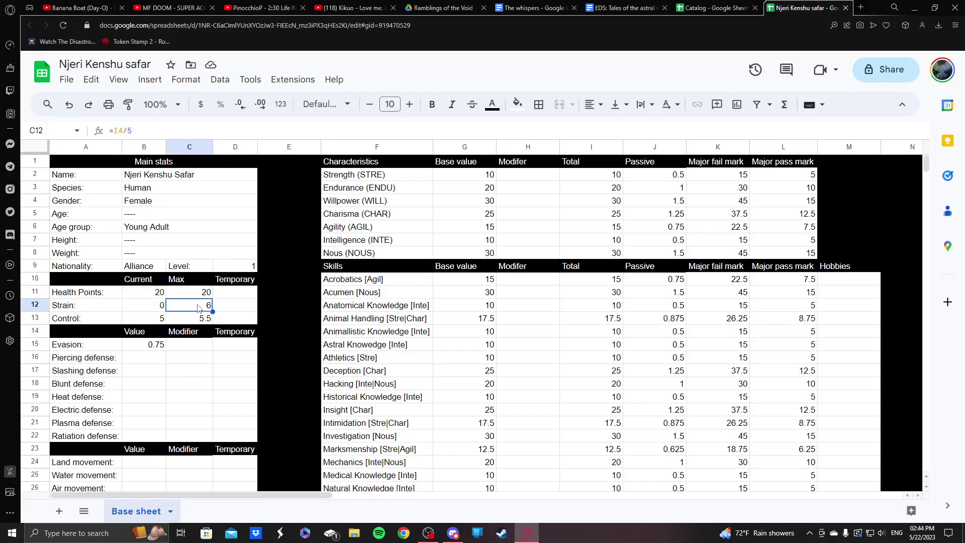
left_click(201, 319)
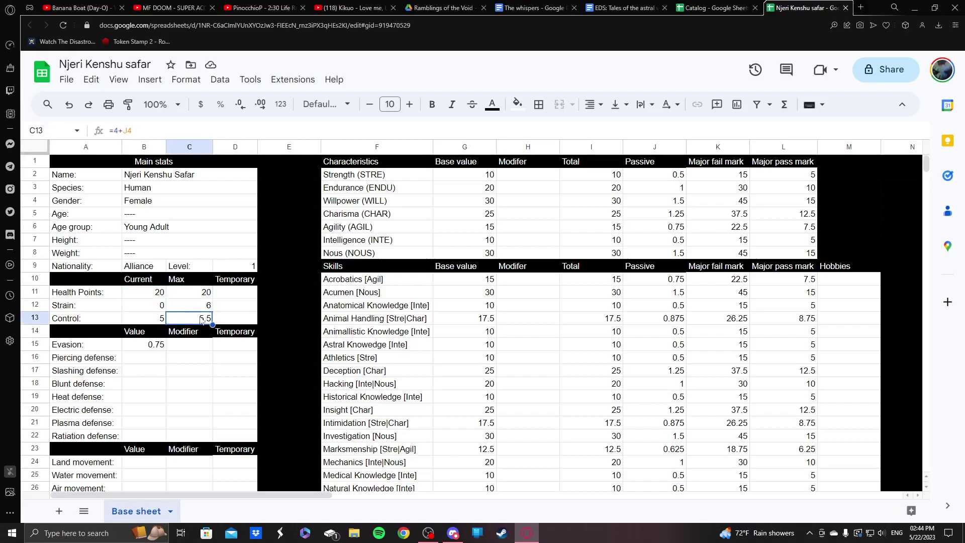
left_click(119, 130)
left_click(150, 133)
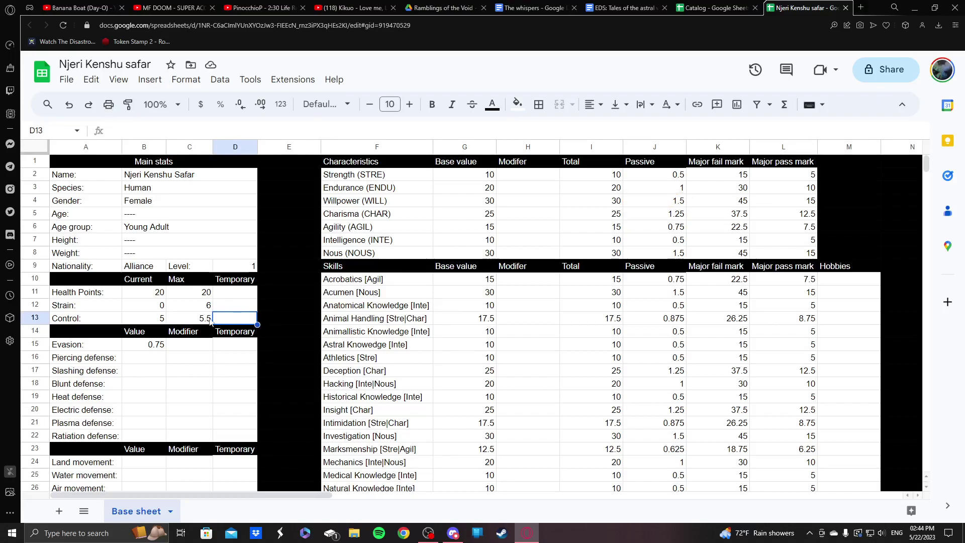
left_click(230, 323)
left_click(149, 324)
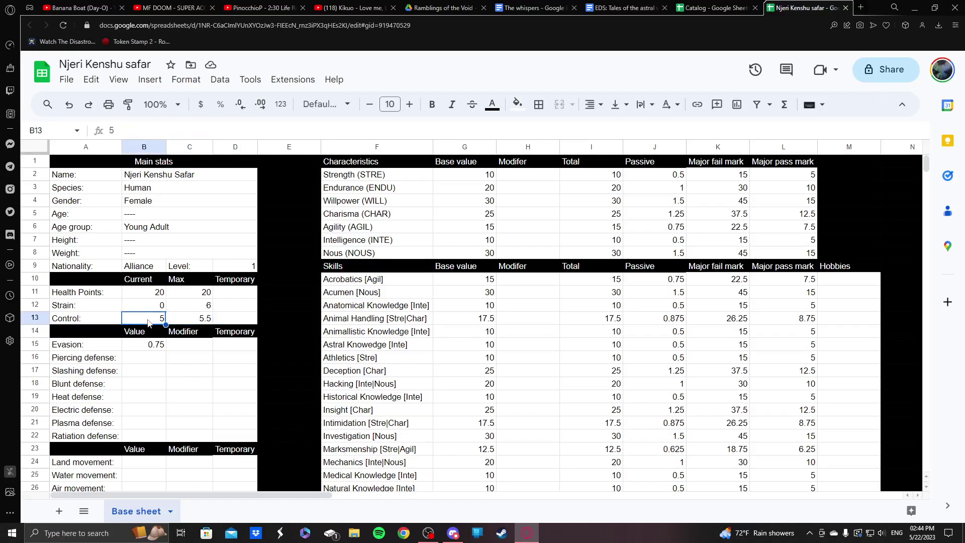
left_click(198, 321)
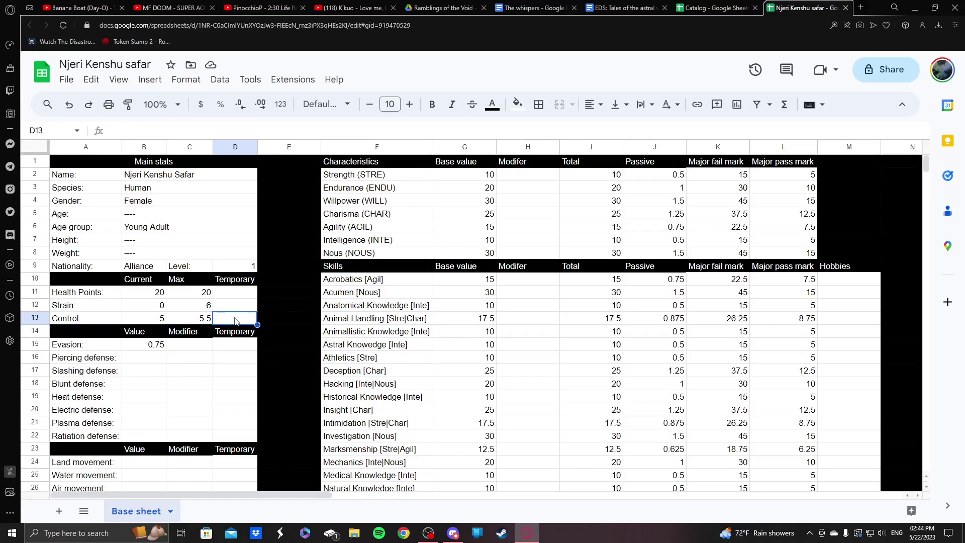
- Inspect the Evasion value formula and the Agility passive value it refers to
scroll(235, 322, "down", 1)
left_click(132, 308)
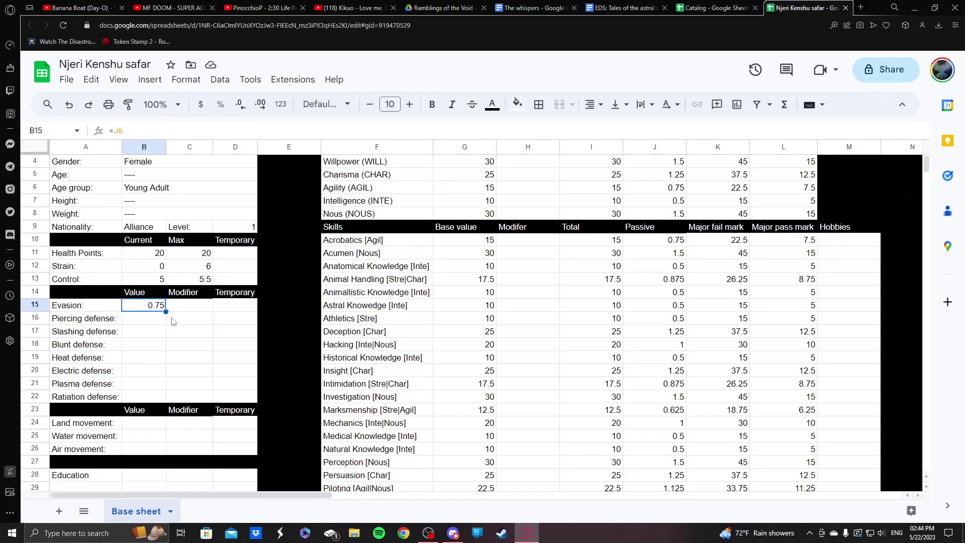
scroll(205, 326, "up", 1)
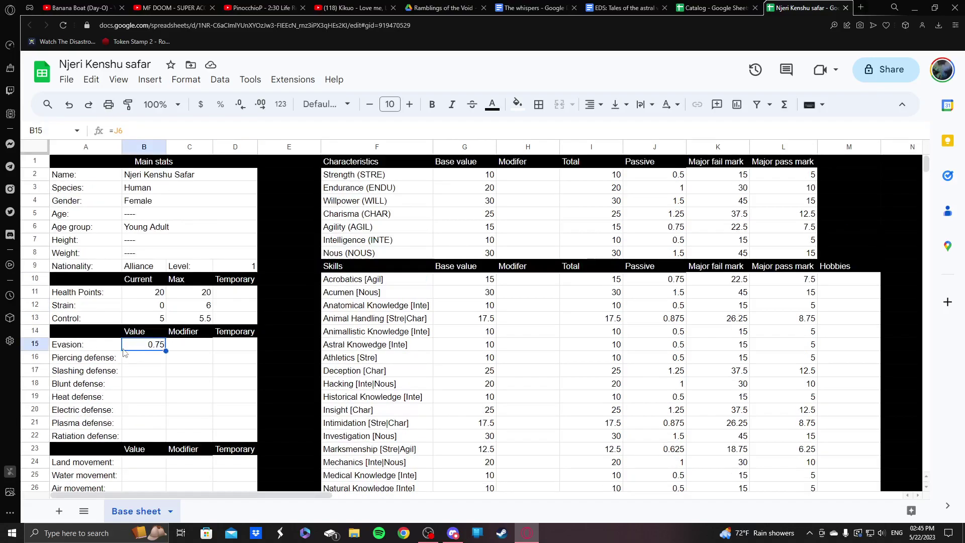
left_click(657, 227)
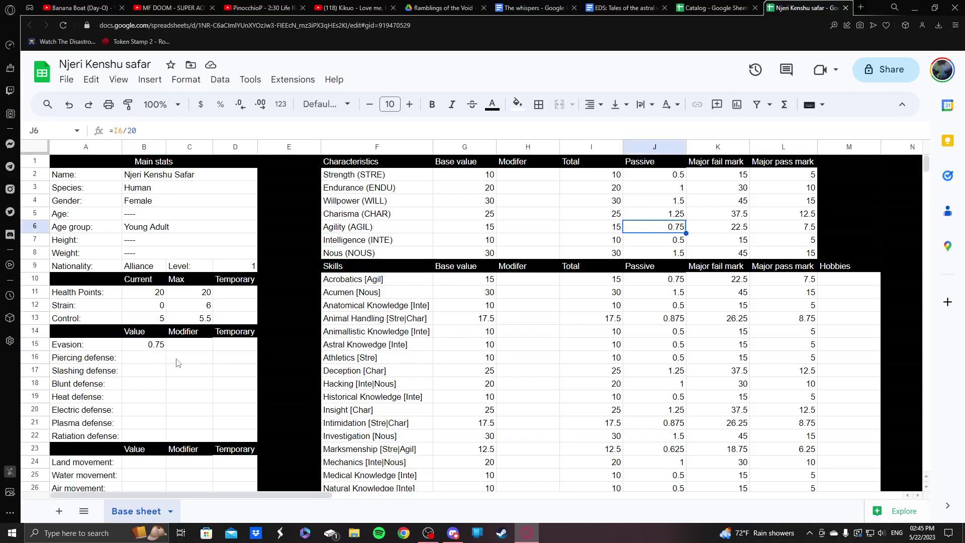
left_click(150, 348)
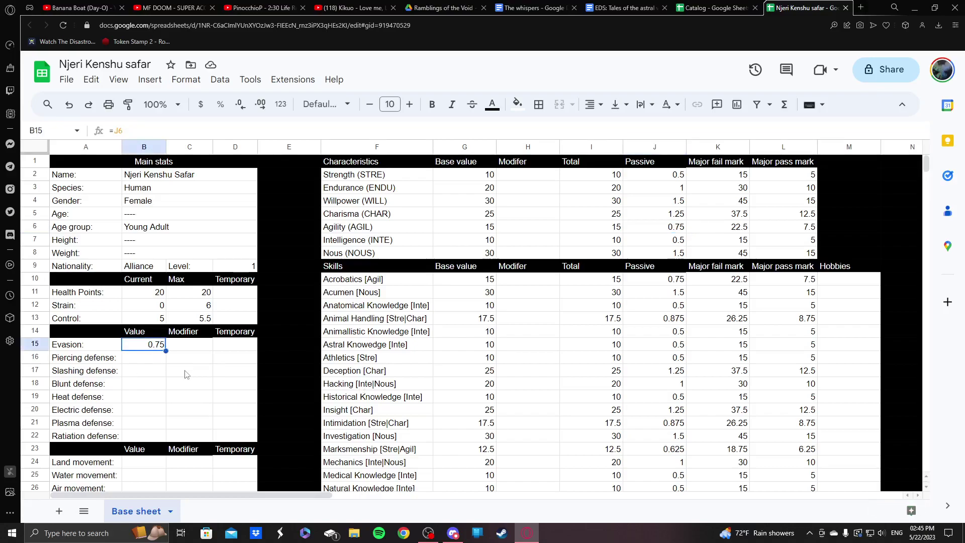
- Look over the defense and movement rows and the education, backgrounds and professions sections below them
left_click_drag(95, 362, 216, 433)
scroll(213, 415, "down", 5)
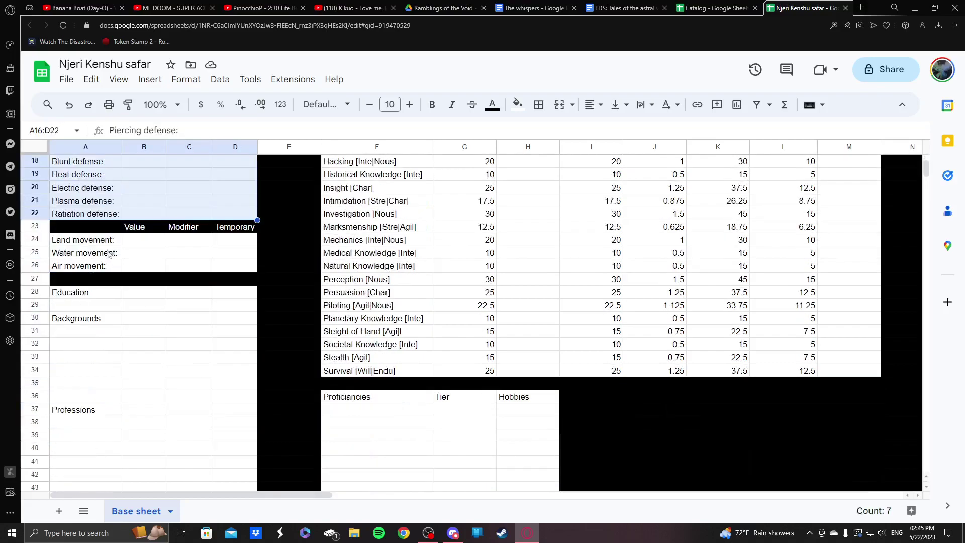
left_click(135, 244)
left_click_drag(97, 246, 253, 279)
scroll(254, 274, "up", 4)
scroll(254, 274, "up", 1)
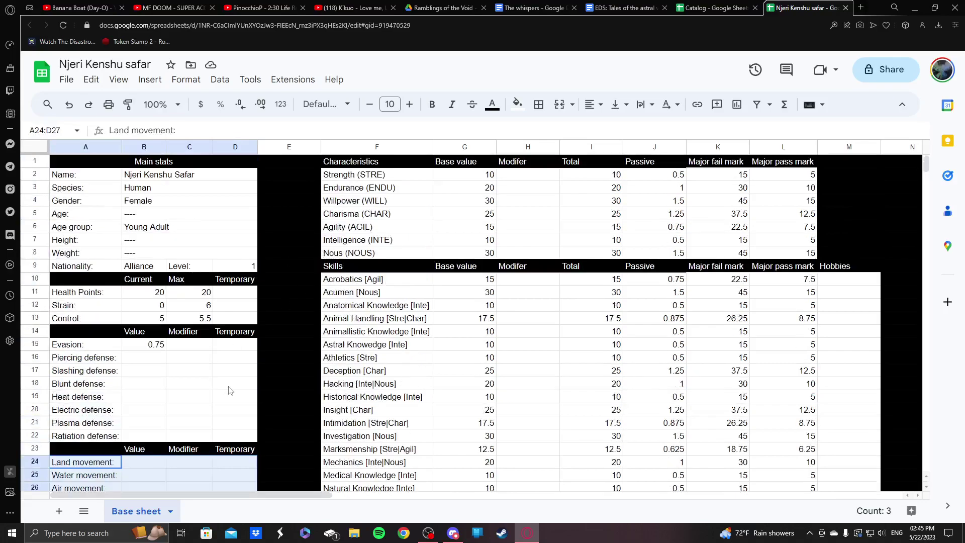
left_click(275, 433)
scroll(274, 277, "down", 7)
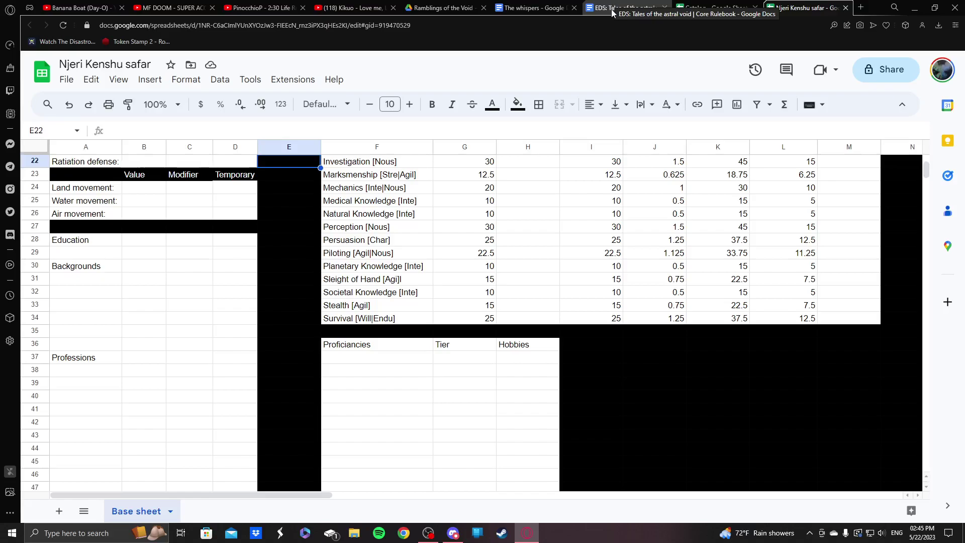
- Switch to the Core Rulebook and read how background, profession and hobby points depend on age range, focusing on Young adult
left_click(613, 10)
scroll(367, 294, "down", 1)
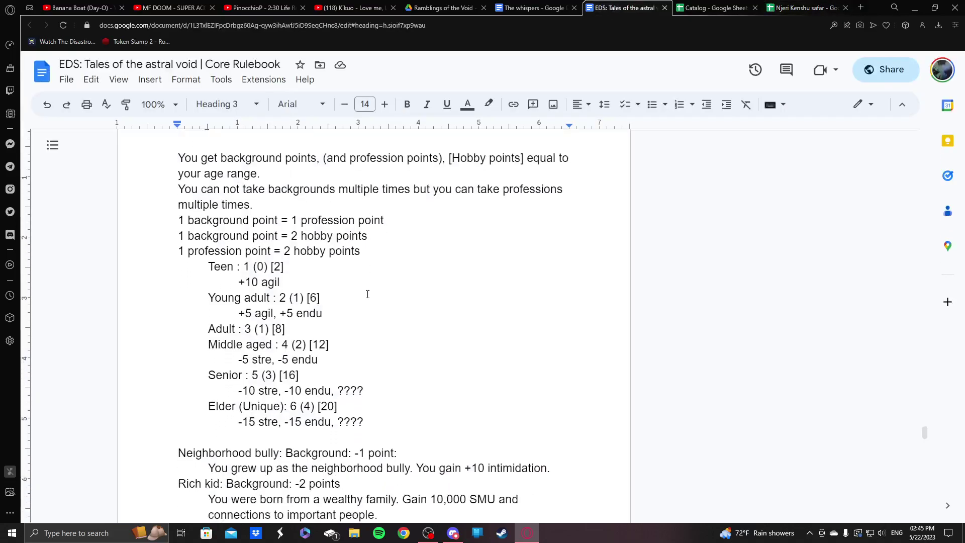
left_click_drag(201, 301, 329, 314)
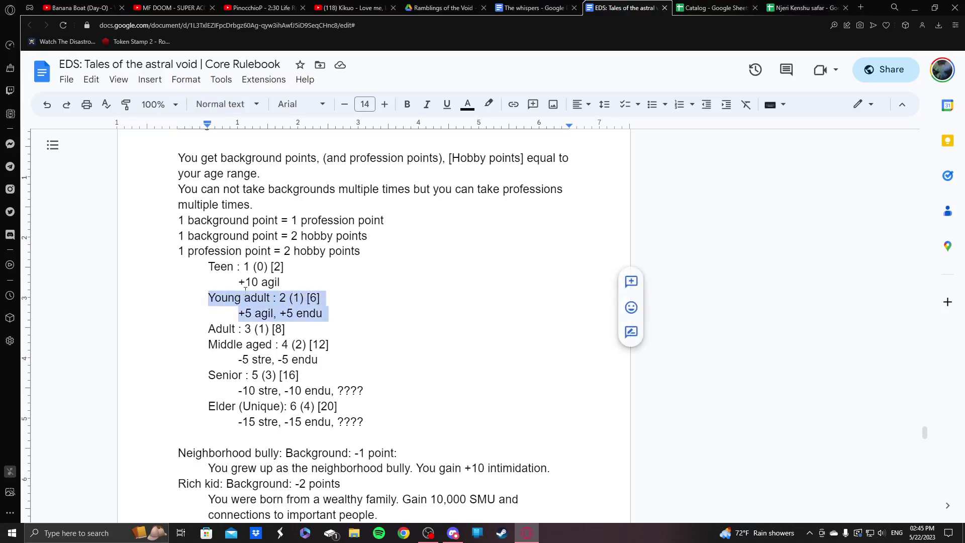
left_click_drag(291, 236, 363, 237)
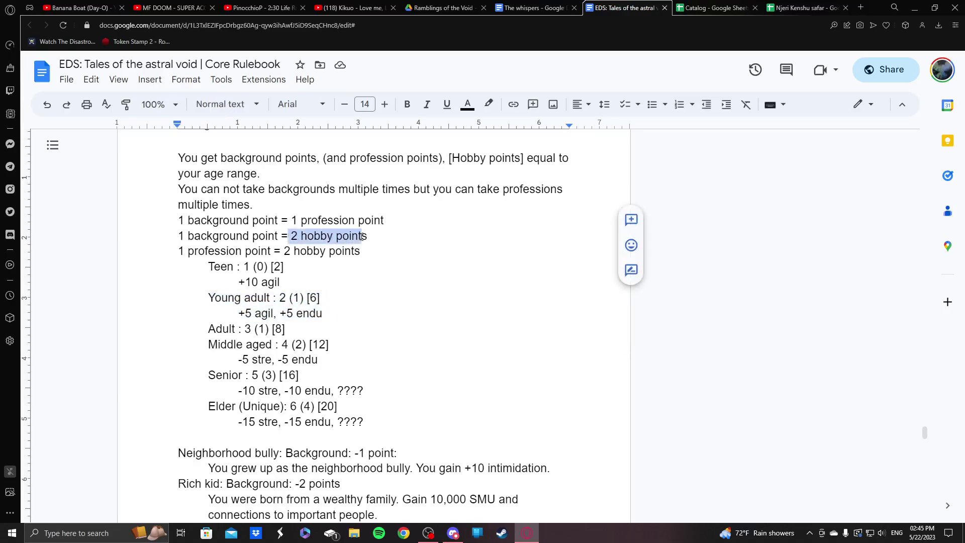
left_click(278, 179)
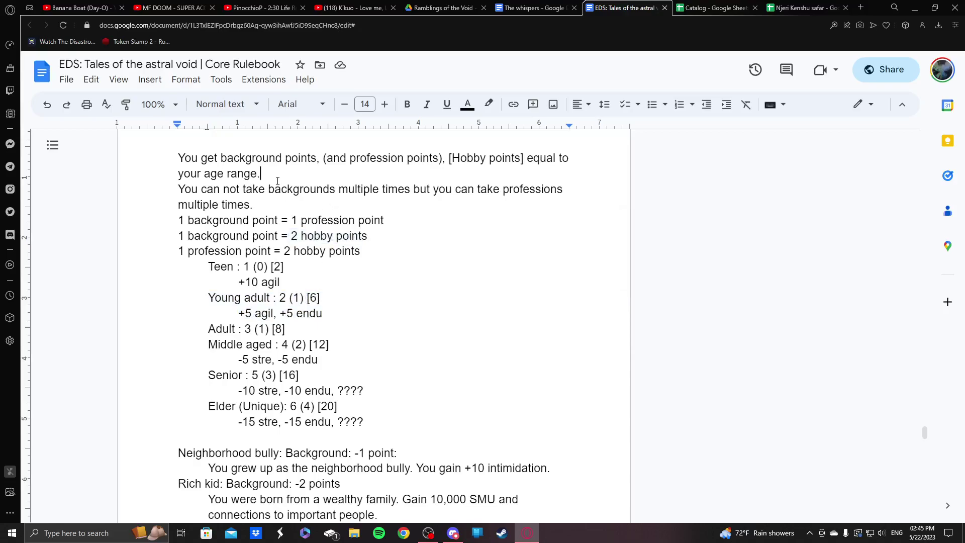
left_click_drag(226, 159, 523, 158)
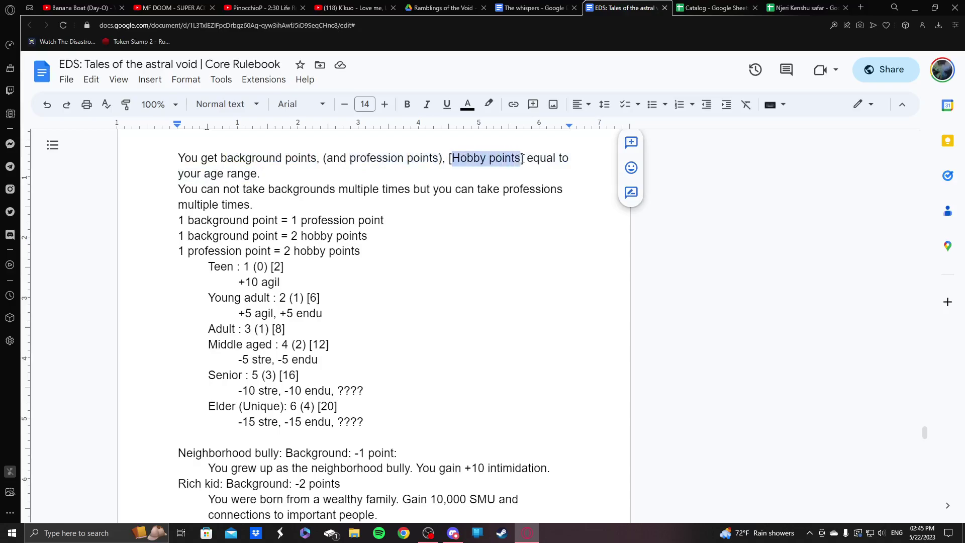
left_click(529, 184)
left_click(344, 309)
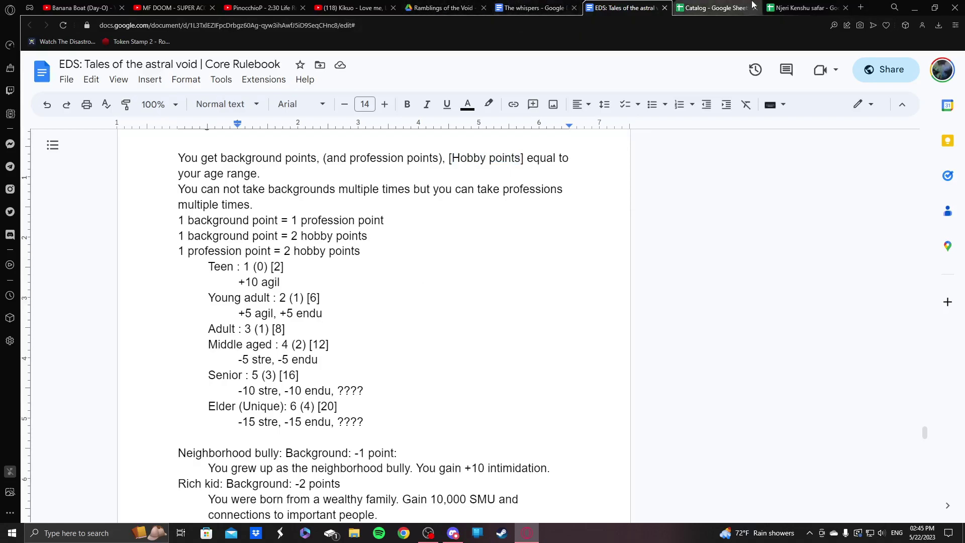
left_click(804, 8)
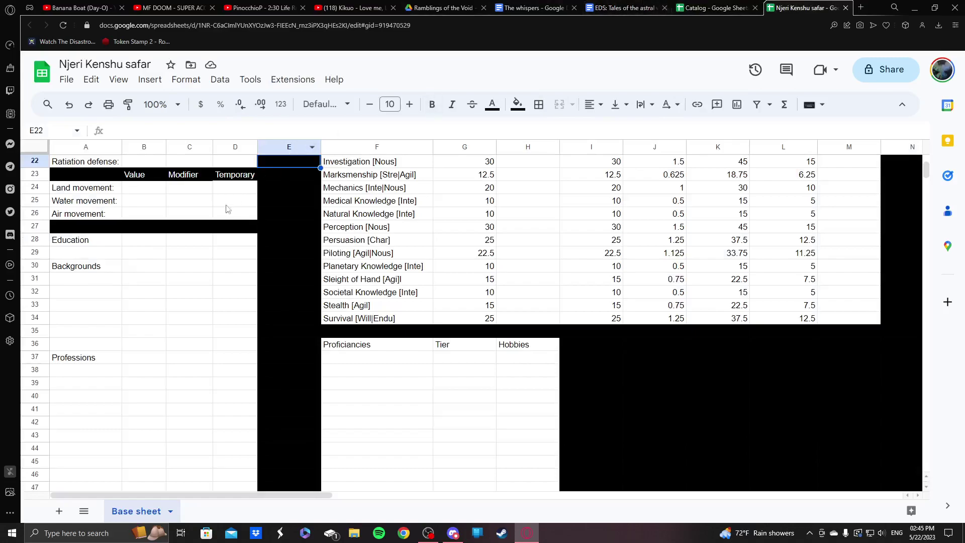
left_click(143, 240)
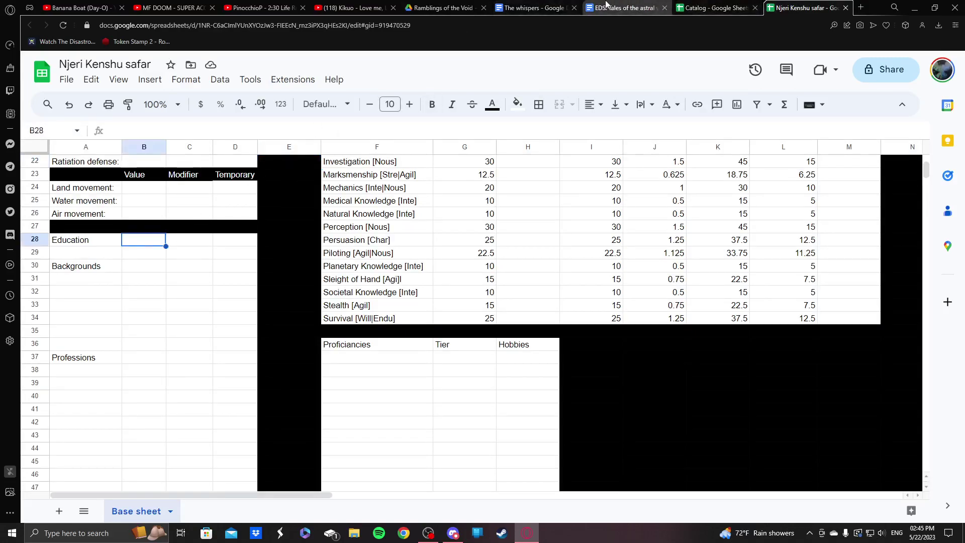
left_click(608, 7)
left_click(804, 8)
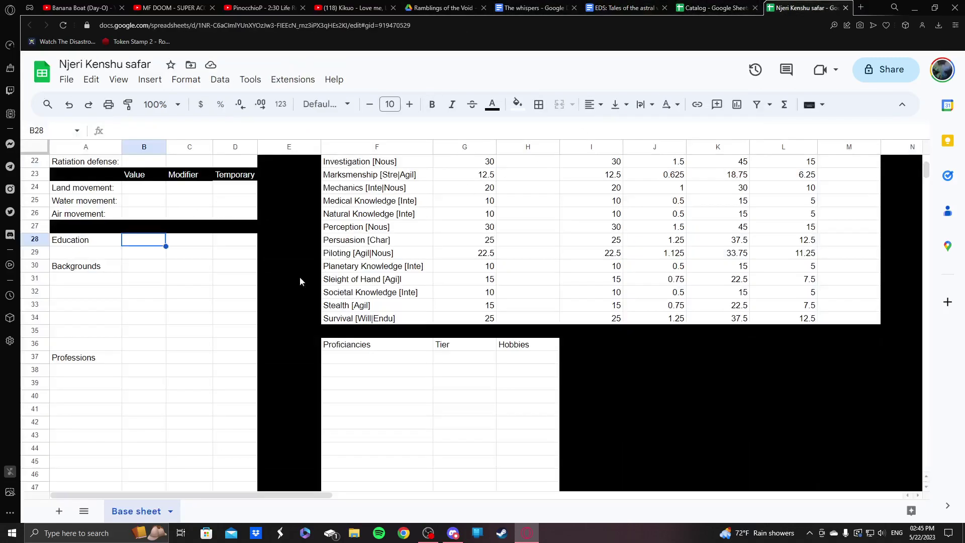
type("2")
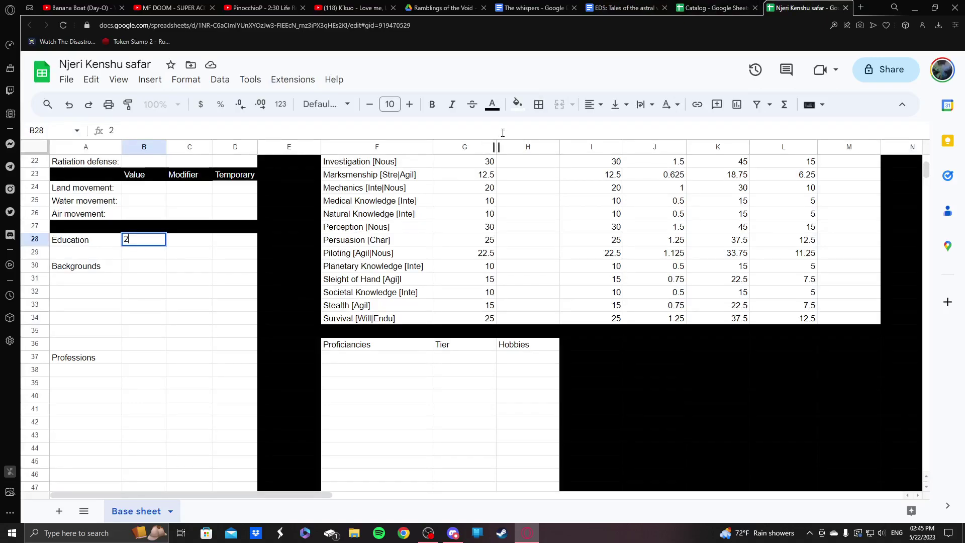
left_click(647, 5)
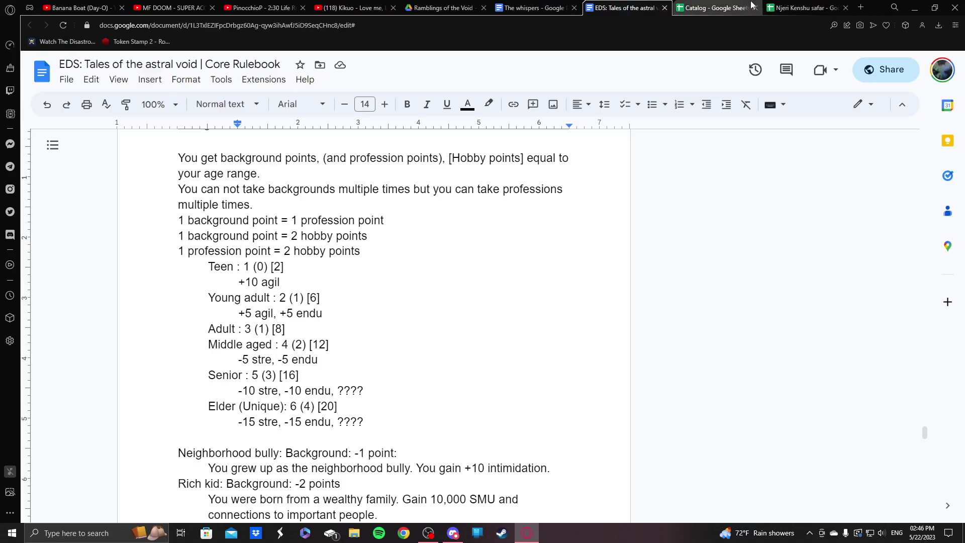
left_click(836, 6)
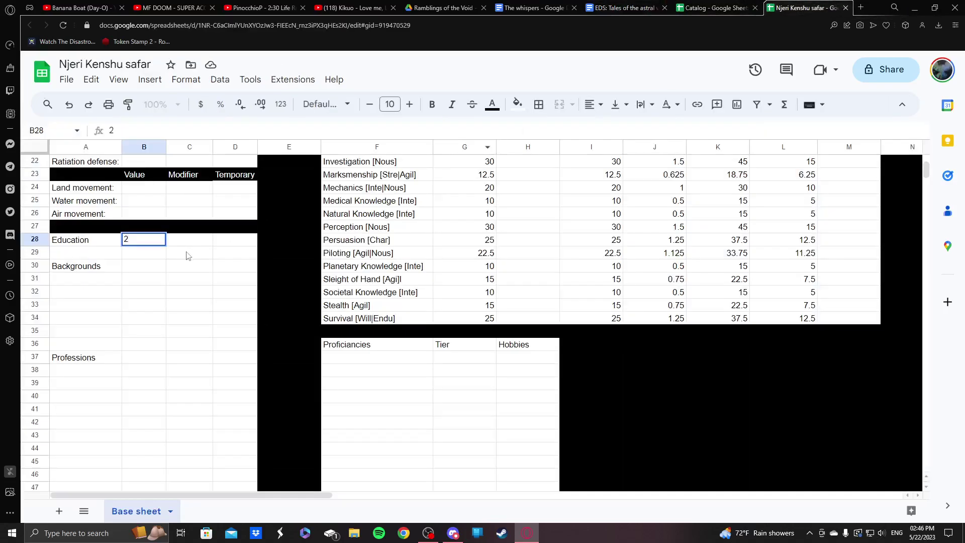
key("Escape")
- Enter 2 beside Backgrounds and 1 beside Professions in the character sheet
left_click(135, 270)
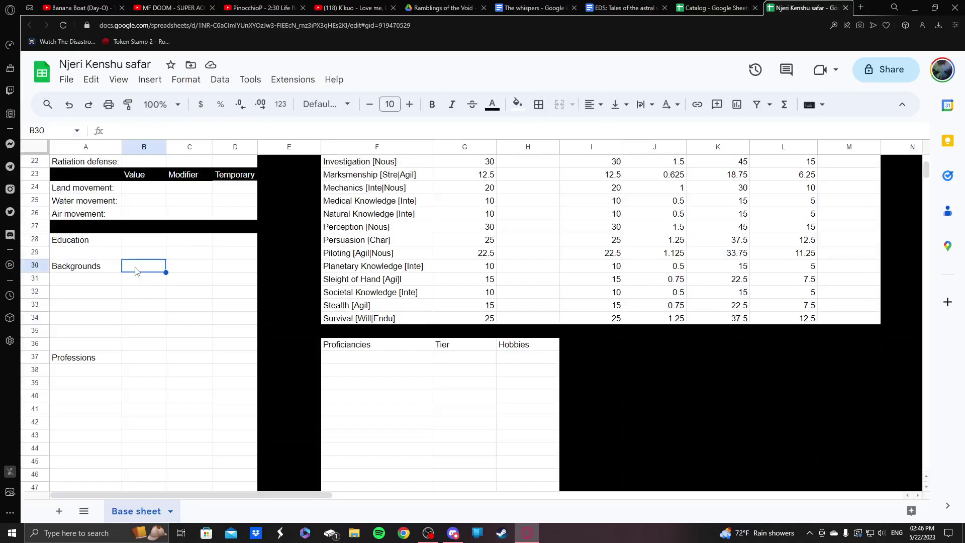
type("2")
left_click(151, 358)
type("1")
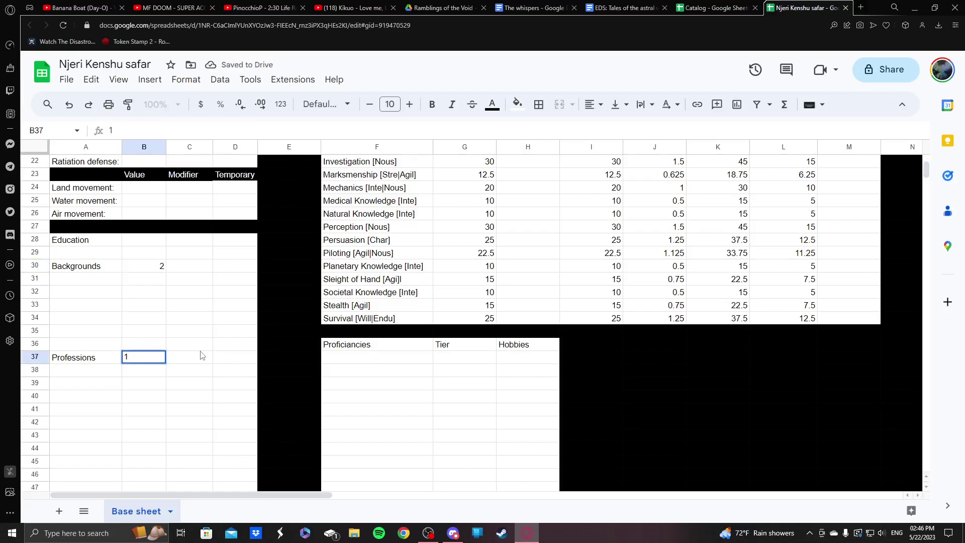
- Add the hobby points note "hob: 6" in the cell next to the Professions value
left_click(202, 357)
type("hon: 6")
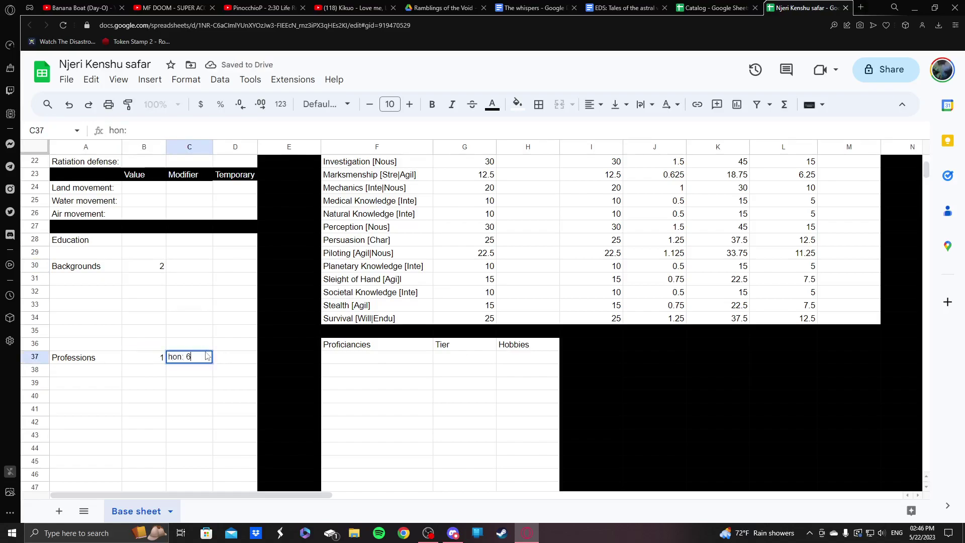
key("Return")
left_click(209, 356)
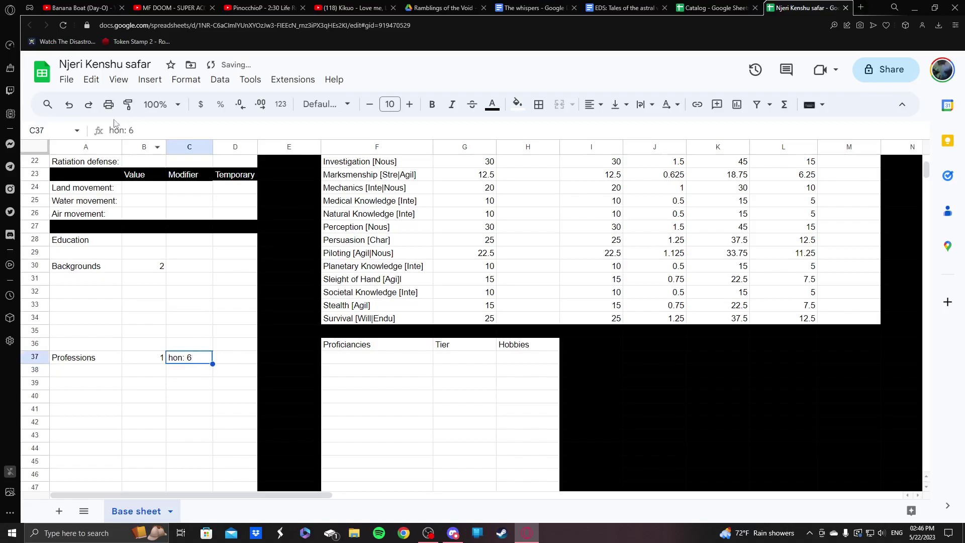
left_click_drag(119, 130, 133, 134)
type("b")
key("Return")
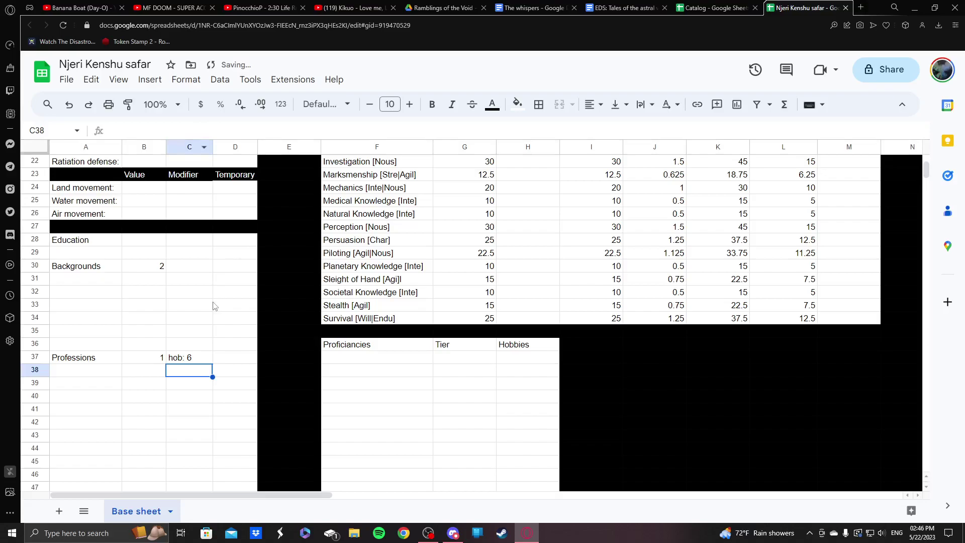
- Read through the rulebook's list of backgrounds, from Neighborhood bully down to Codebreaker, with their point costs and bonuses
left_click(144, 279)
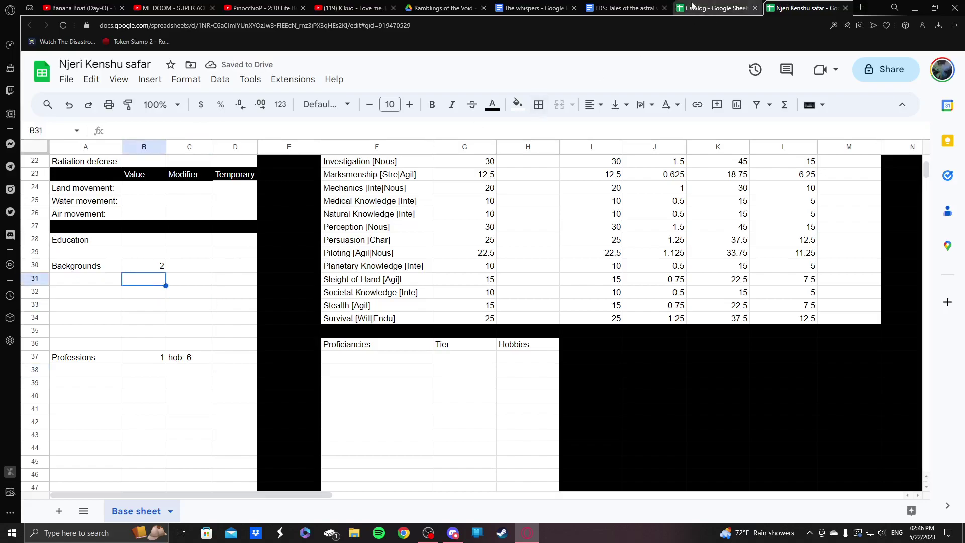
left_click(534, 8)
left_click(625, 7)
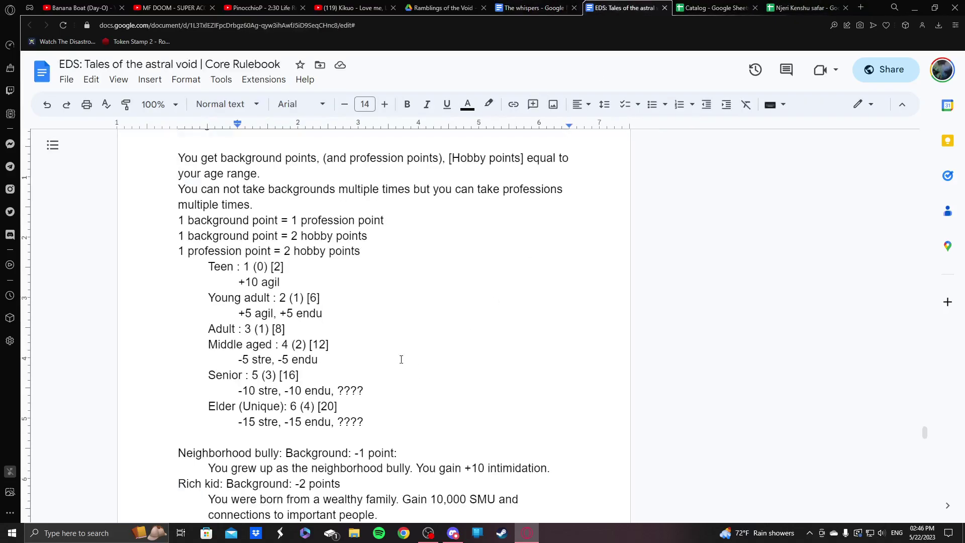
scroll(408, 364, "down", 1)
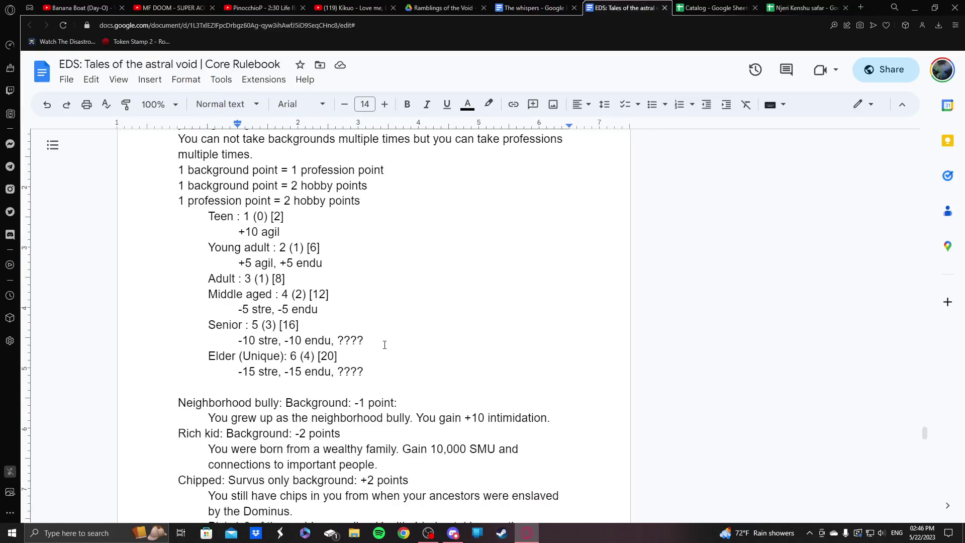
scroll(385, 344, "down", 5)
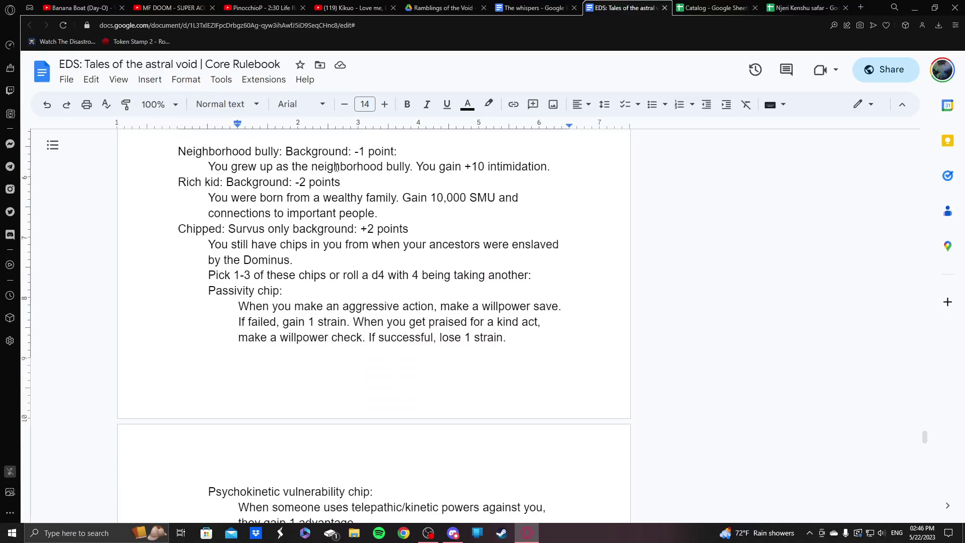
scroll(207, 182, "down", 1)
scroll(420, 283, "up", 1)
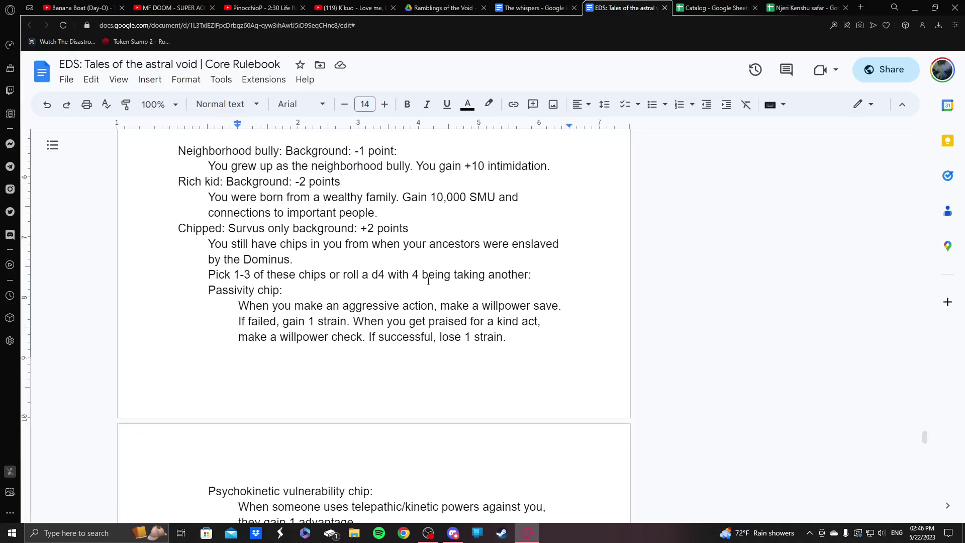
scroll(429, 280, "down", 7)
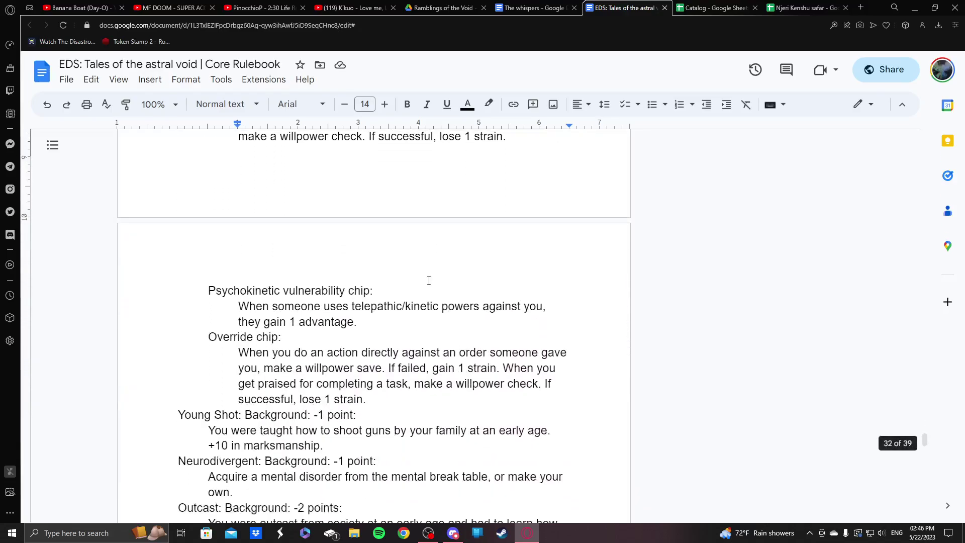
scroll(429, 280, "down", 1)
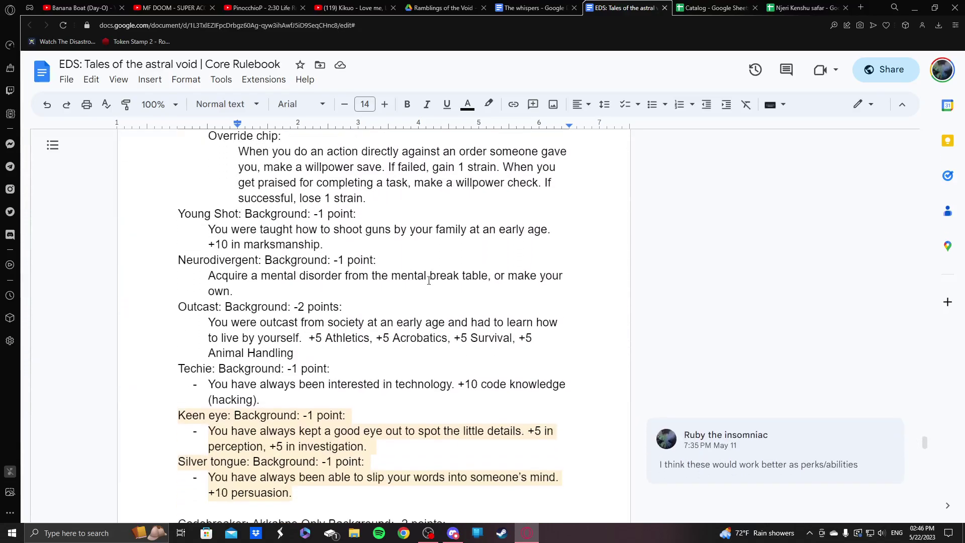
scroll(429, 280, "down", 1)
scroll(428, 280, "down", 1)
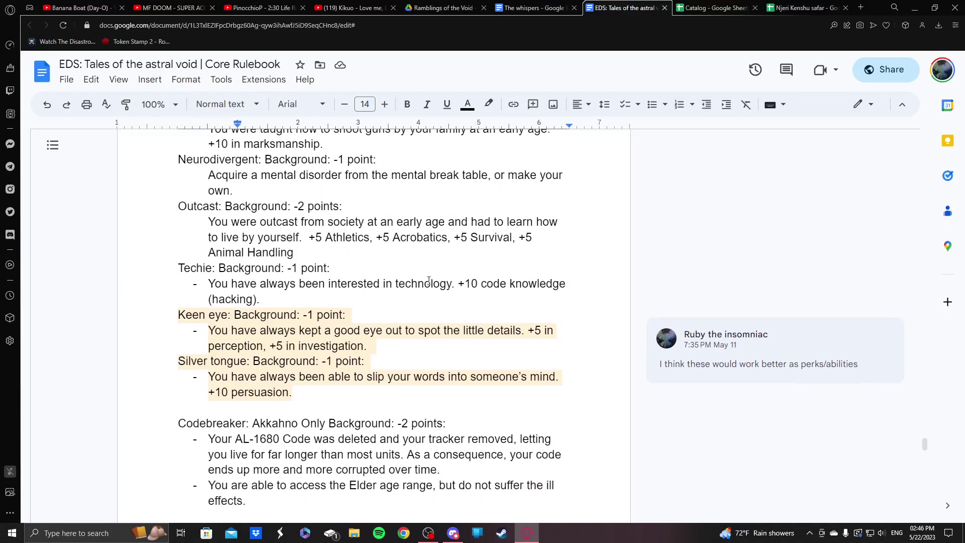
scroll(429, 281, "down", 1)
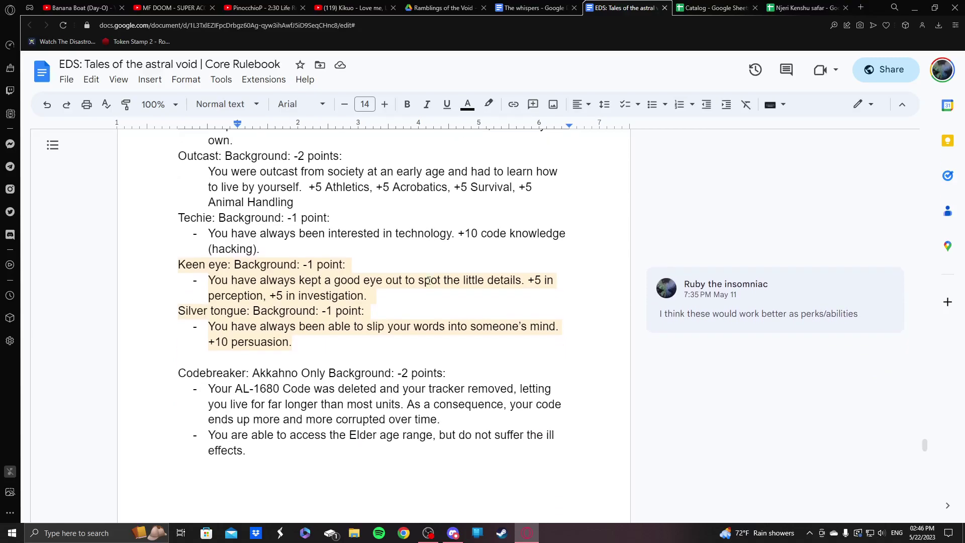
- Examine the Techie background's point cost and description in the rulebook
scroll(429, 281, "up", 1)
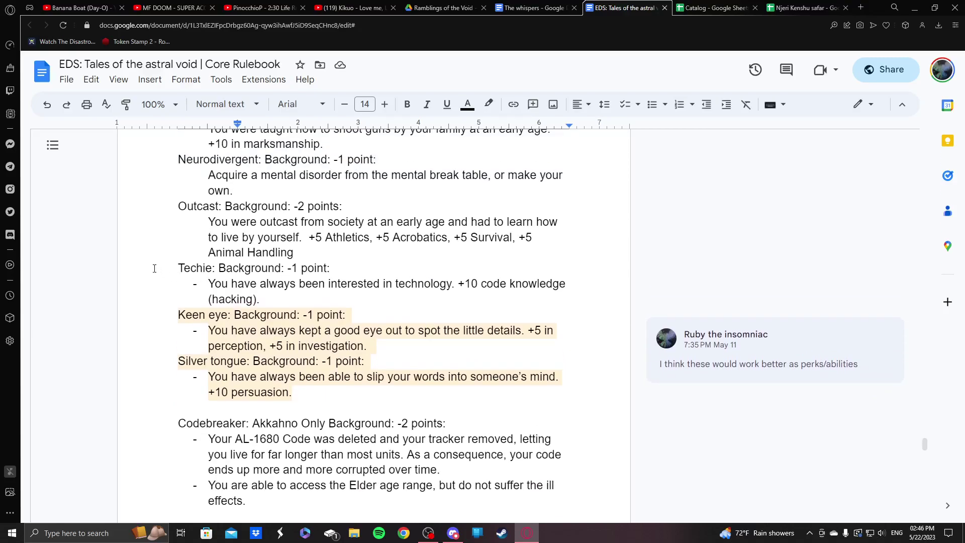
left_click_drag(154, 268, 308, 303)
scroll(307, 305, "up", 1)
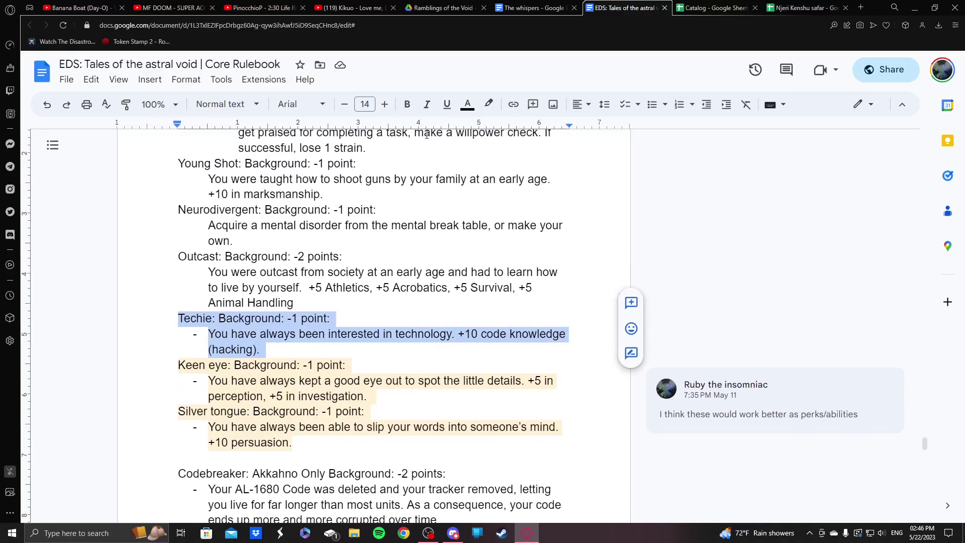
left_click(309, 348)
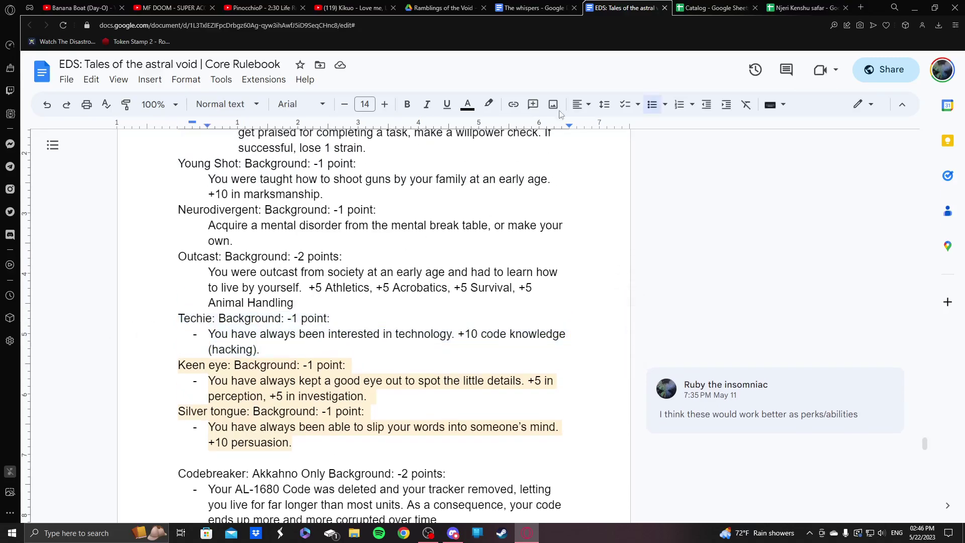
- Enter Techie as the first background under Backgrounds in the character sheet
left_click(813, 6)
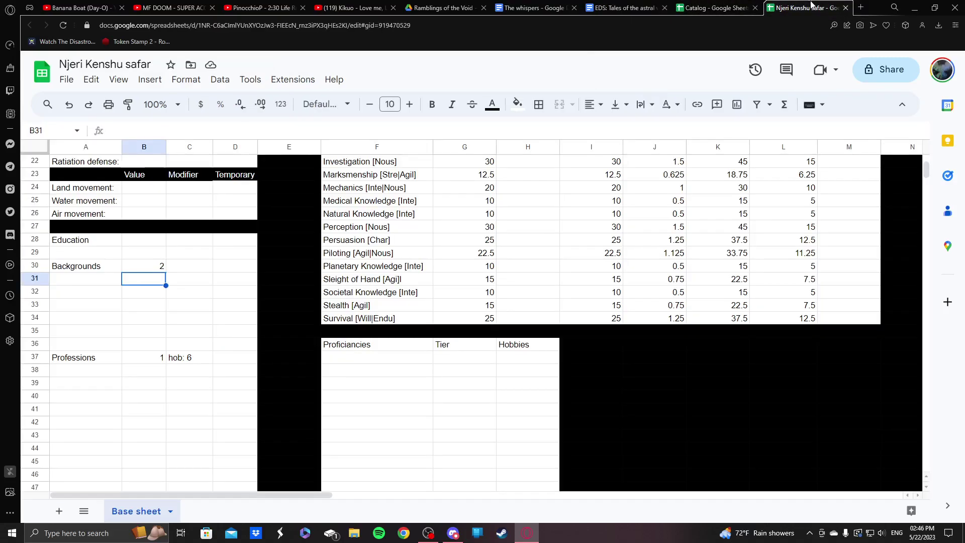
left_click(86, 282)
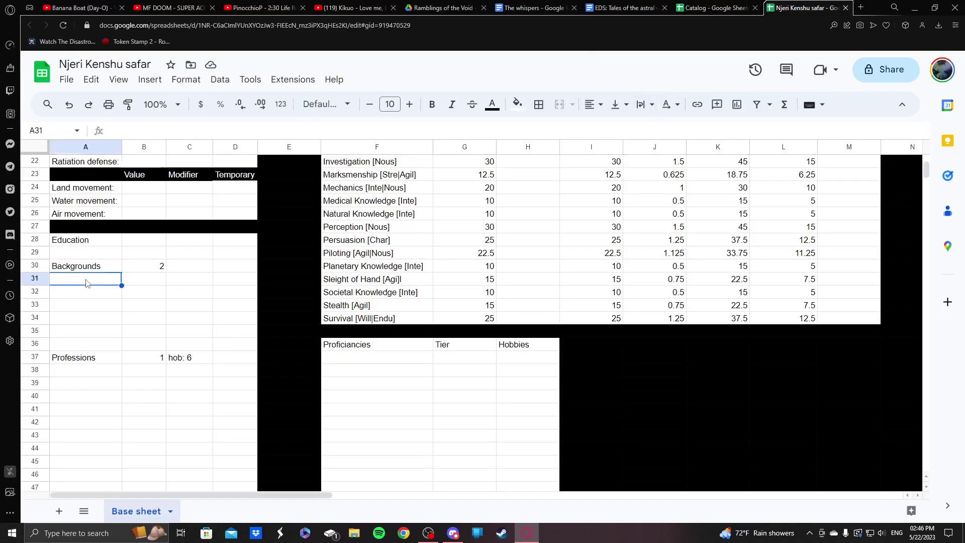
type("Techie")
key("Return")
- Enter Techie's point cost of -1 in the cell next to it, checking the cost in the core rulebook
key("Up")
key("Right")
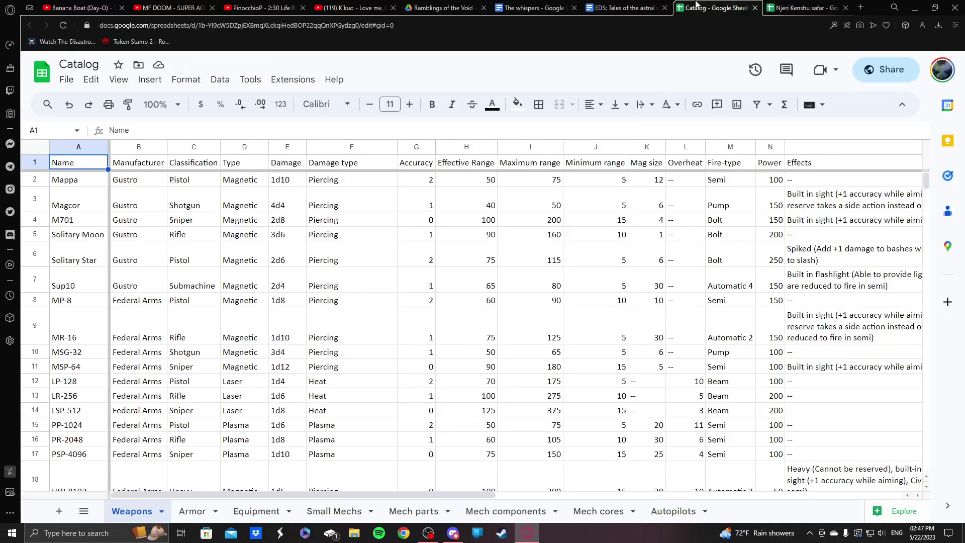
left_click(714, 8)
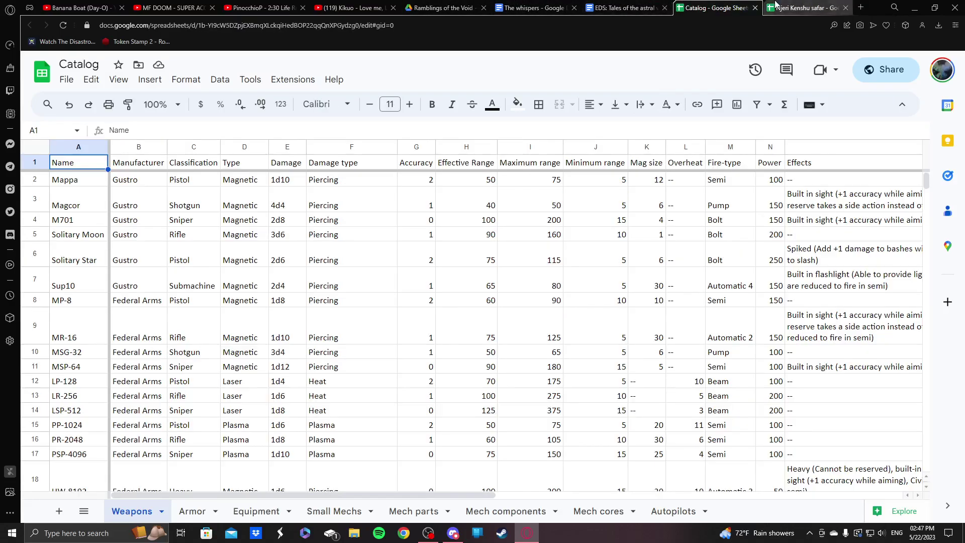
left_click(805, 8)
type("2")
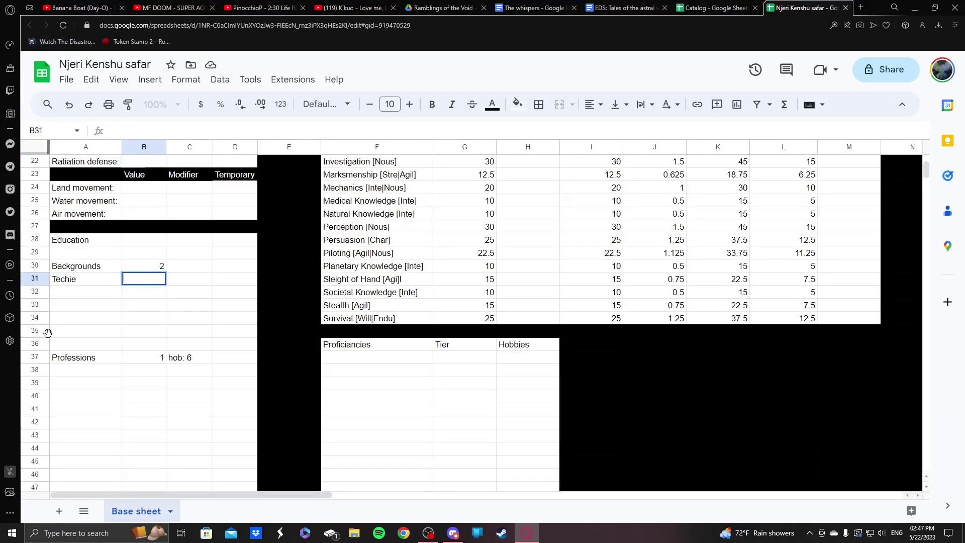
left_click(623, 7)
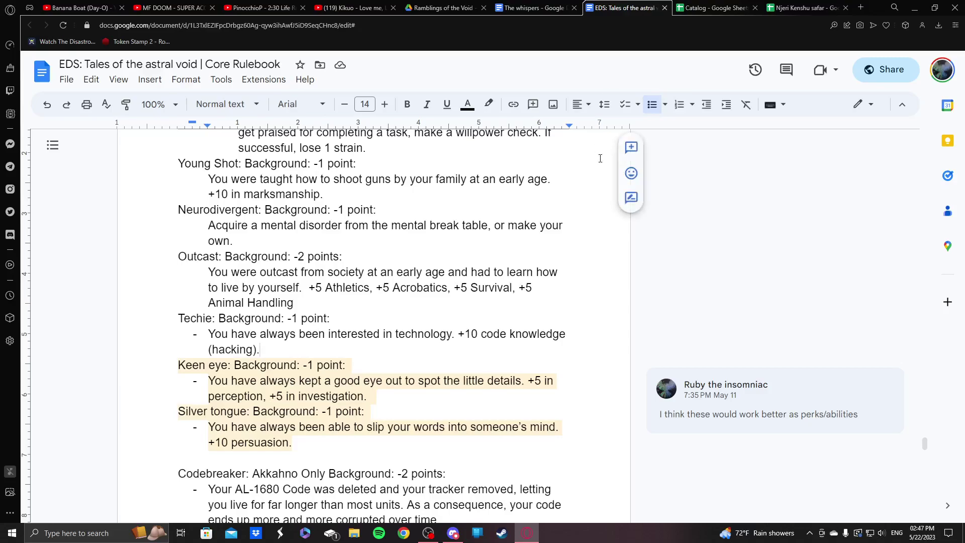
left_click(804, 7)
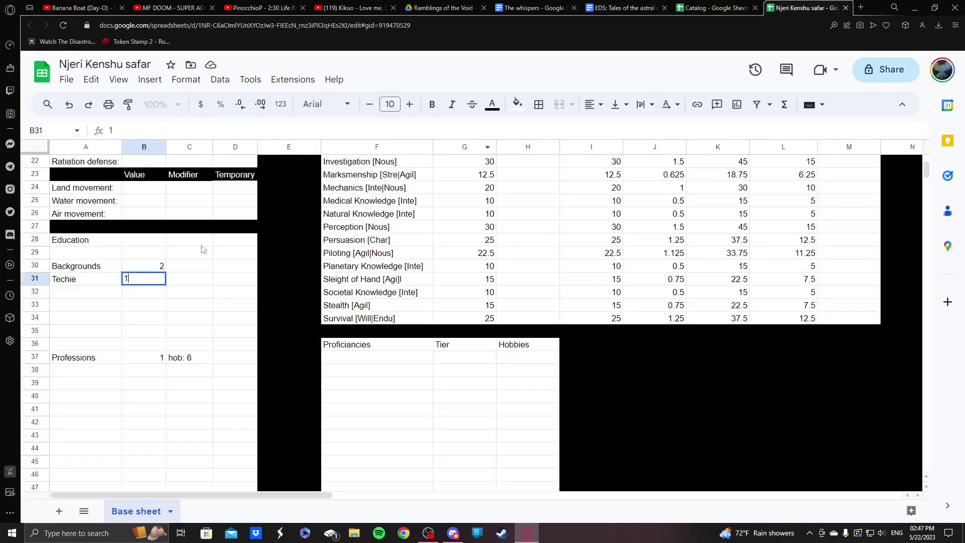
type("-")
key("Return")
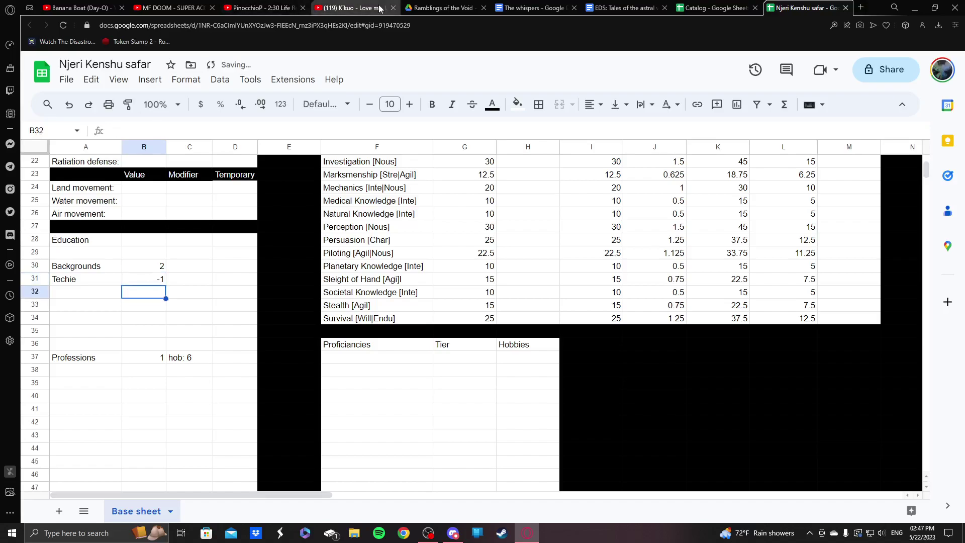
- Set the Hacking skill's modifier to 10 in the character sheet, following the Techie background's bonus in the rulebook
left_click(614, 5)
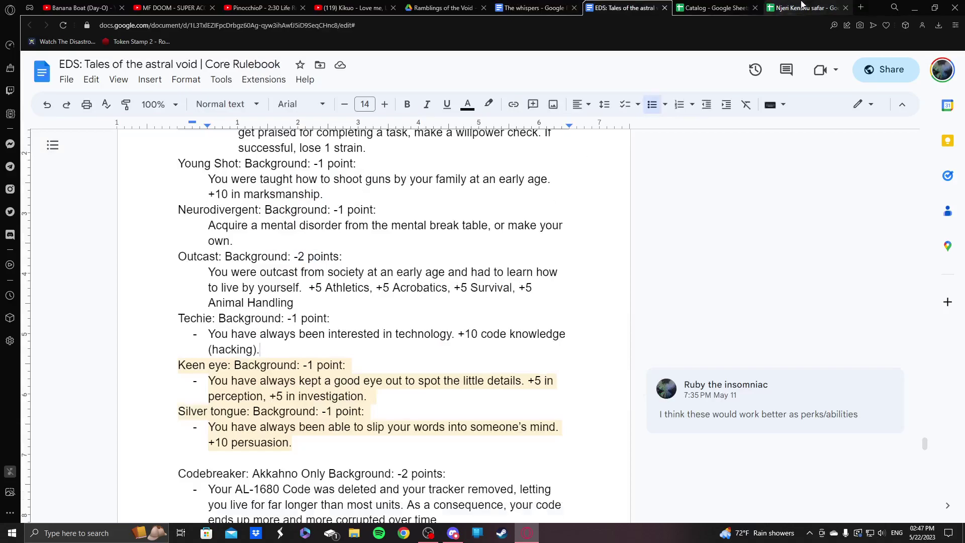
left_click(824, 6)
scroll(482, 352, "up", 1)
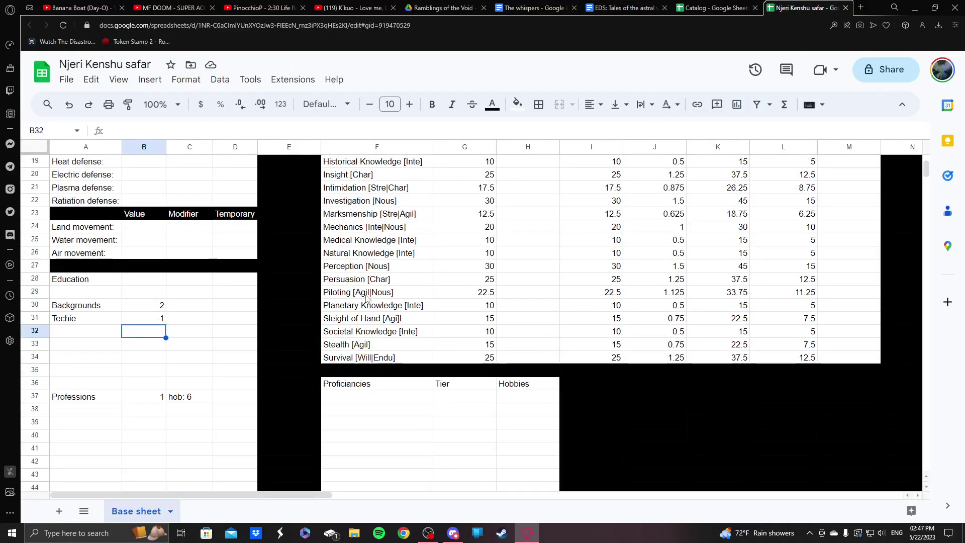
scroll(382, 299, "up", 1)
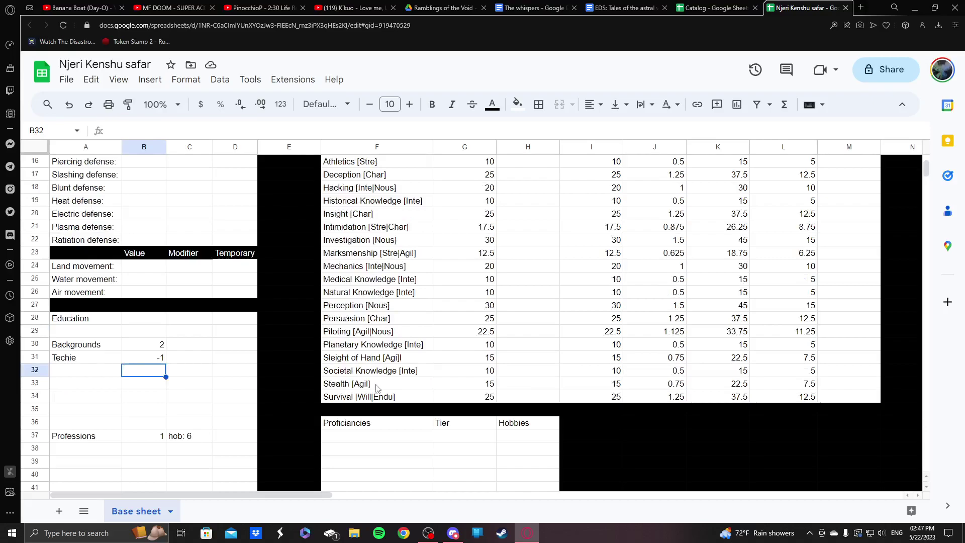
scroll(375, 385, "up", 1)
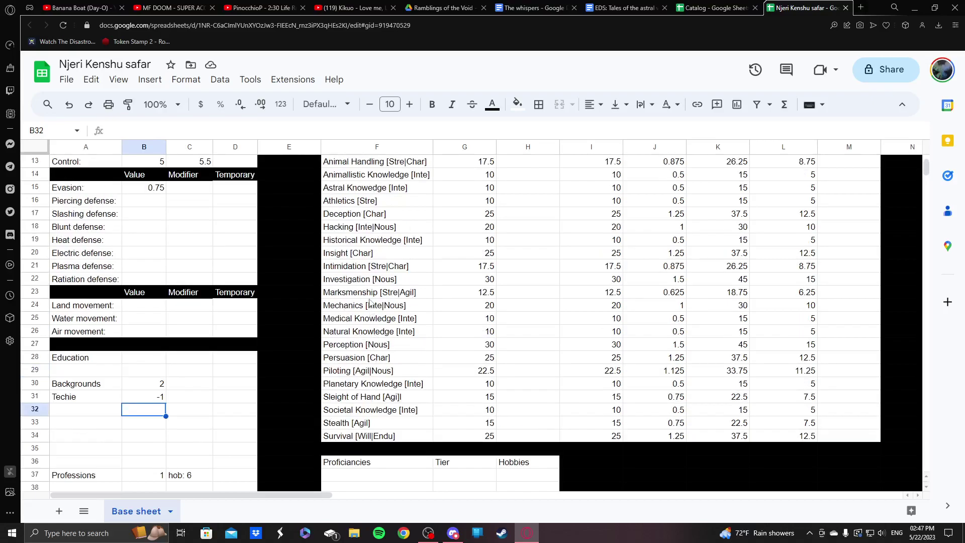
scroll(370, 302, "up", 1)
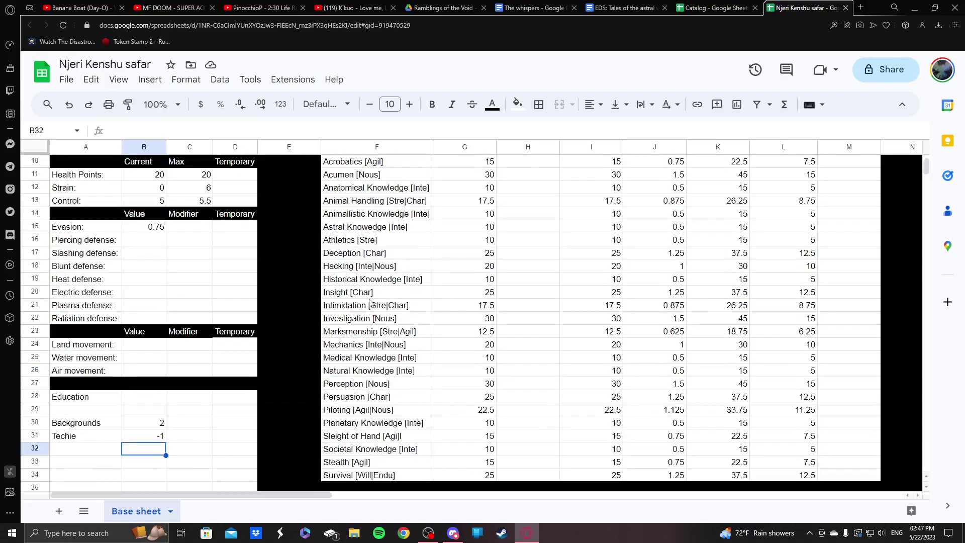
left_click(365, 271)
left_click(465, 269)
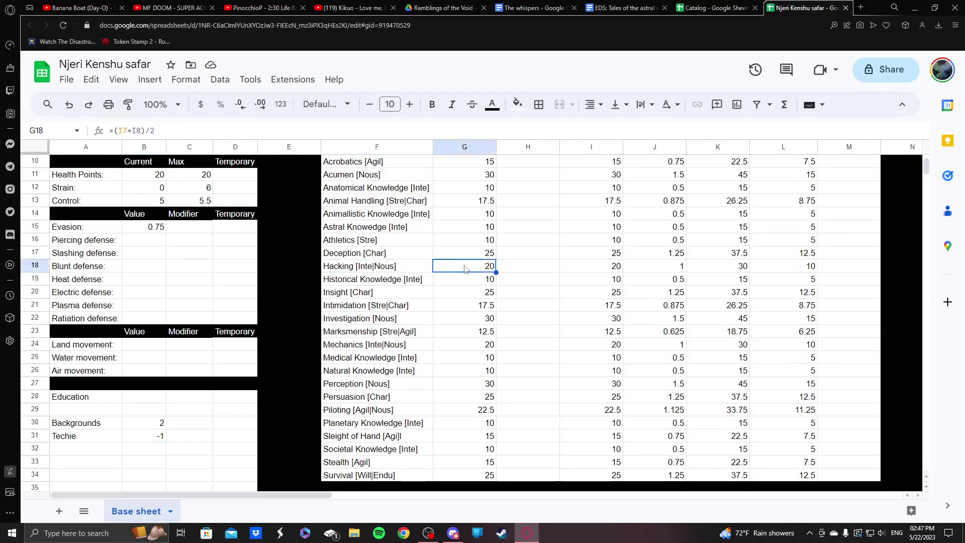
left_click(527, 267)
type("56")
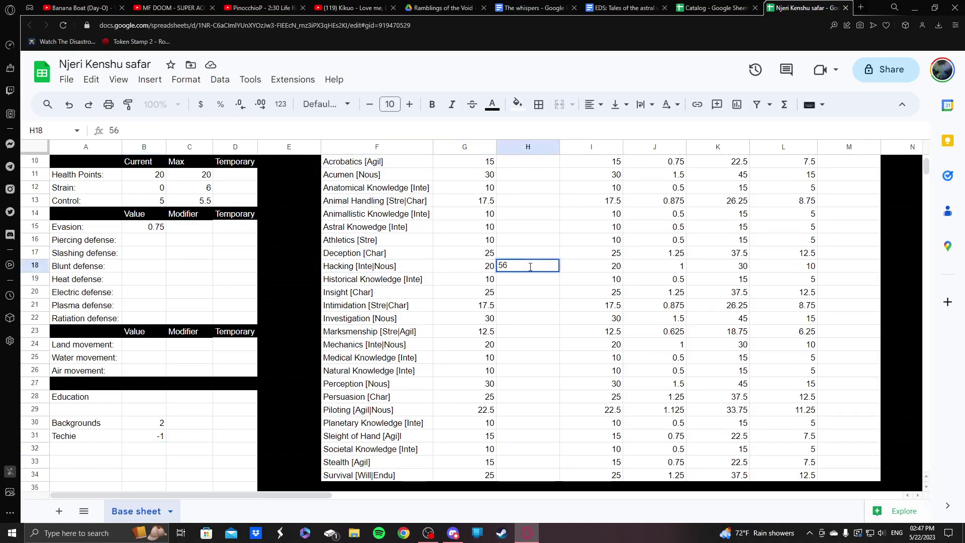
key("BackSpace")
key("BackSpace")
type("10")
key("Return")
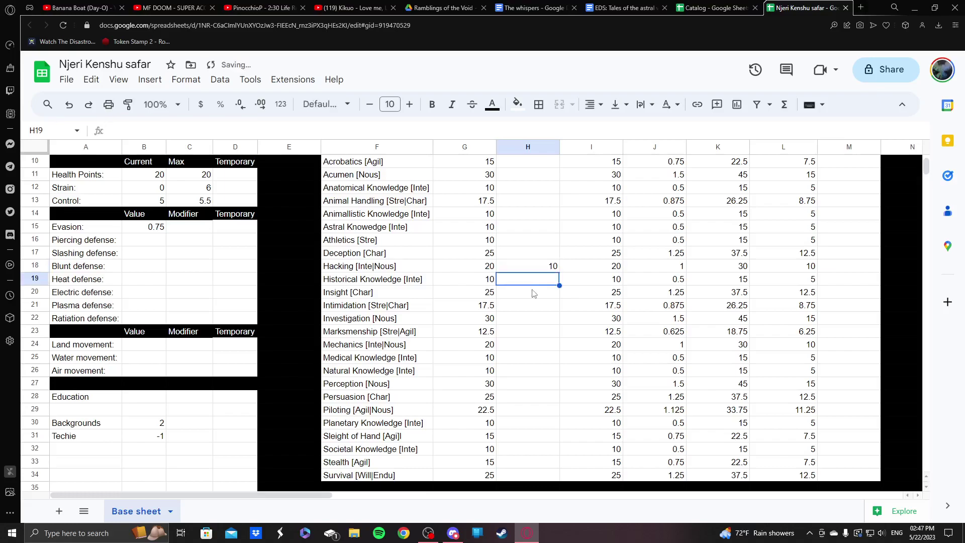
left_click(532, 269)
- Review the rulebook's backgrounds and enter Young Shot as the second background, below Techie in the character sheet
scroll(527, 303, "down", 1)
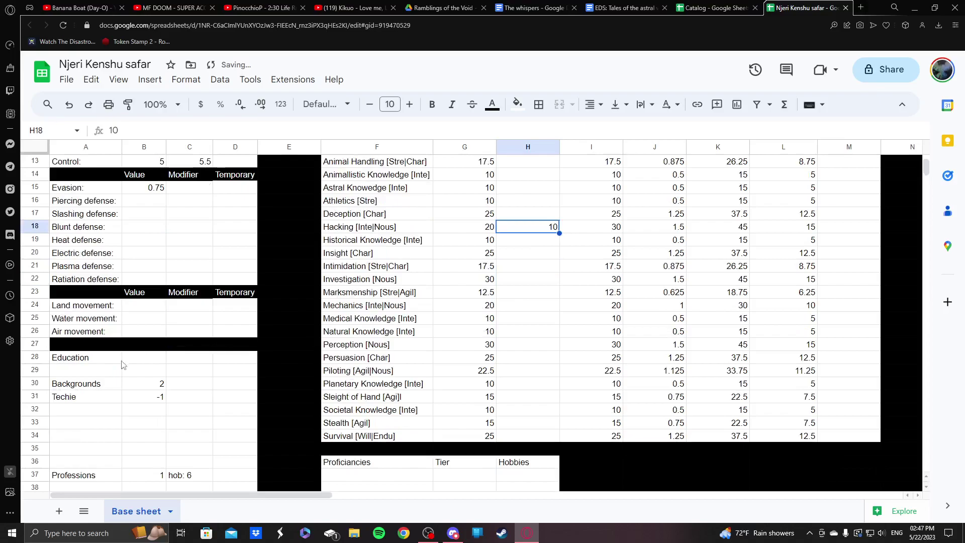
left_click(651, 6)
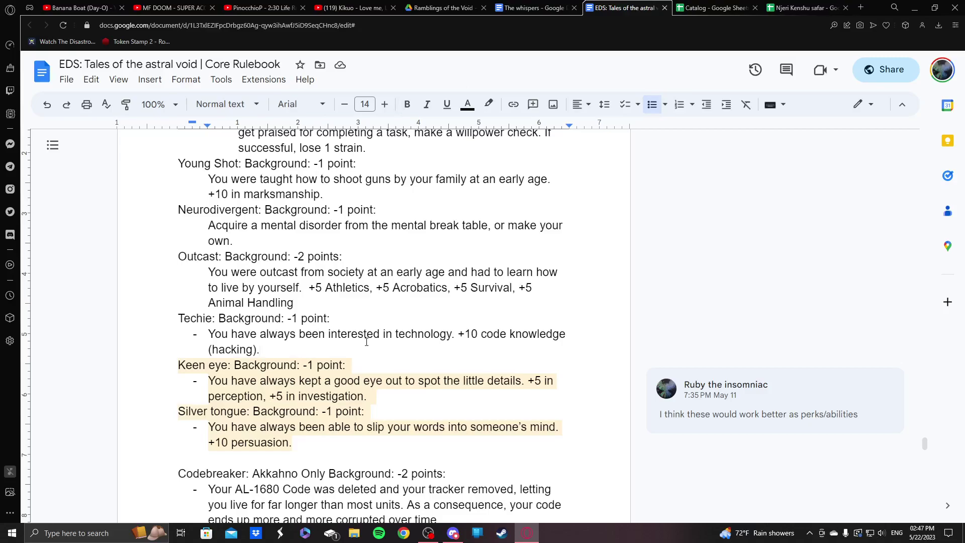
scroll(366, 341, "down", 10)
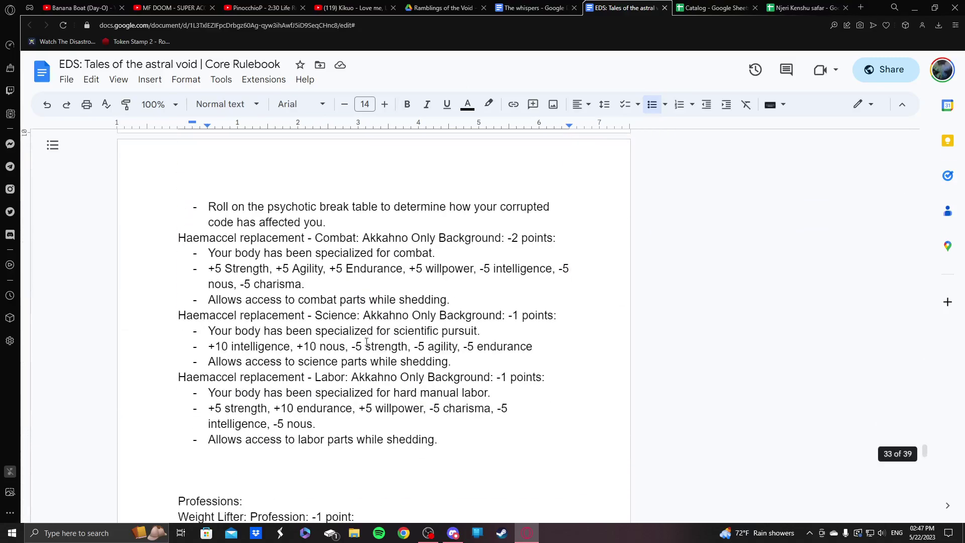
scroll(367, 342, "up", 10)
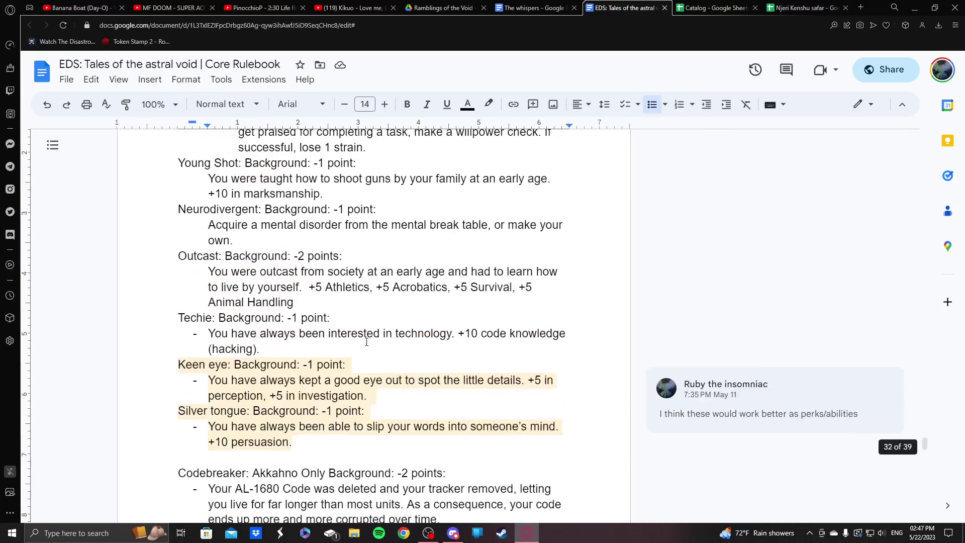
left_click_drag(169, 265, 411, 303)
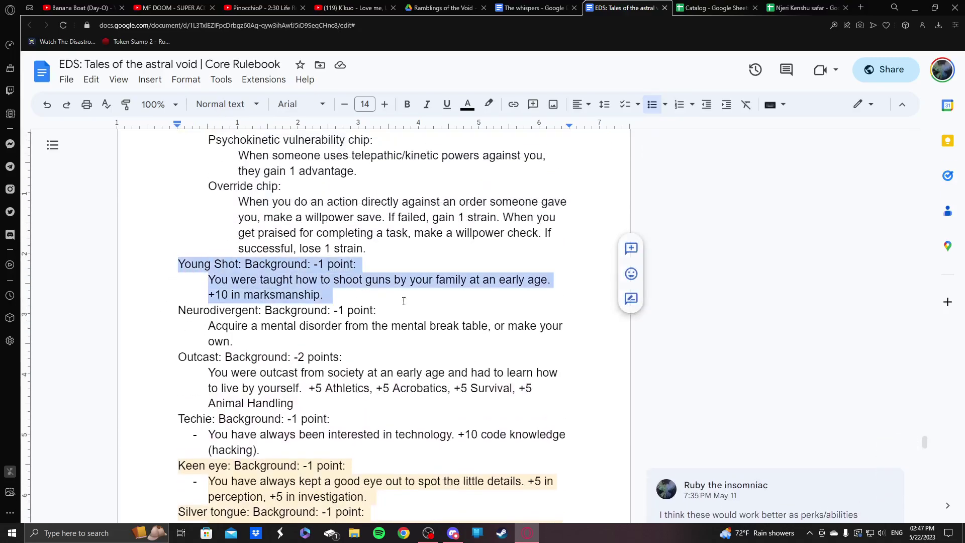
left_click(411, 296)
scroll(409, 298, "up", 1)
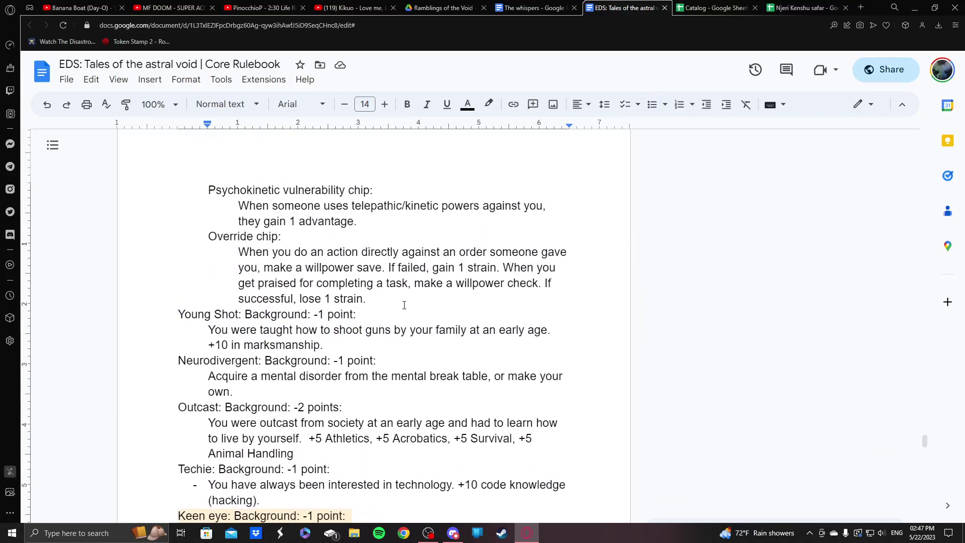
left_click(809, 8)
left_click(80, 409)
type("Young Sh")
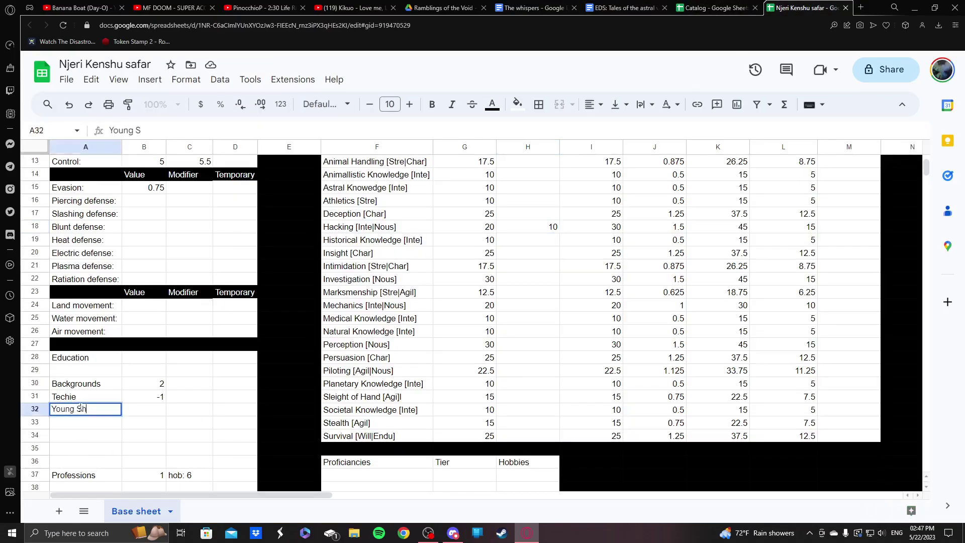
type("otyt")
key("Return")
- Enter a point cost of -1 in the cell next to Young Shot
key("Right")
key("Up")
type("-1")
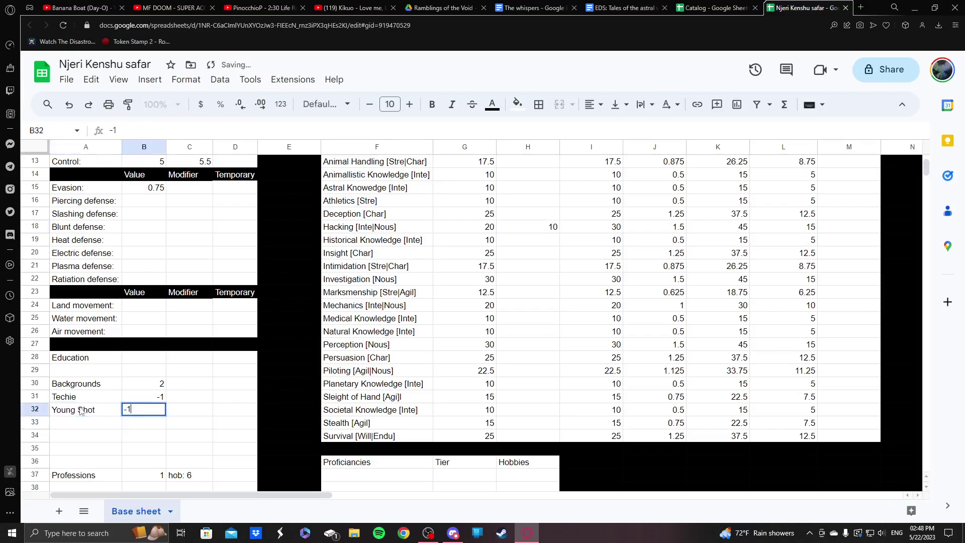
key("Tab")
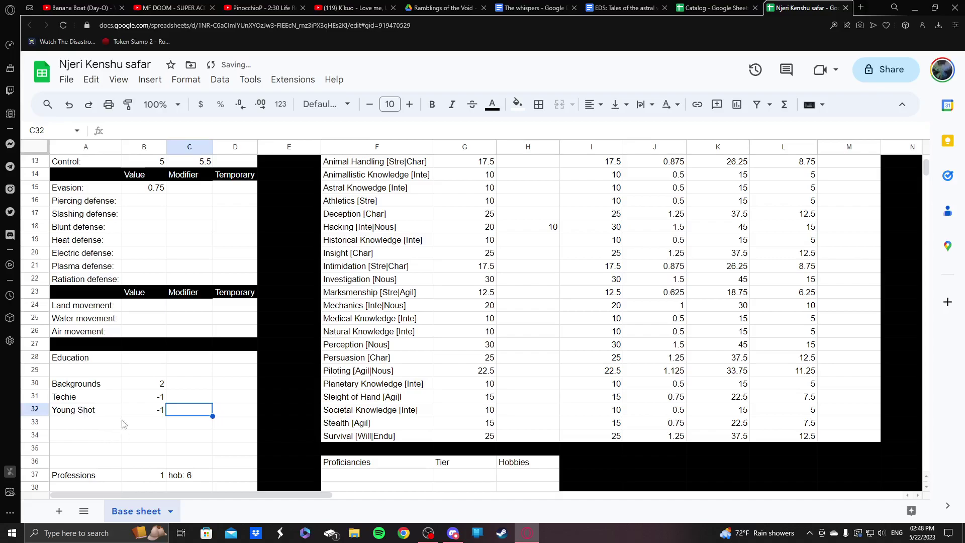
left_click(130, 409)
left_click(129, 397)
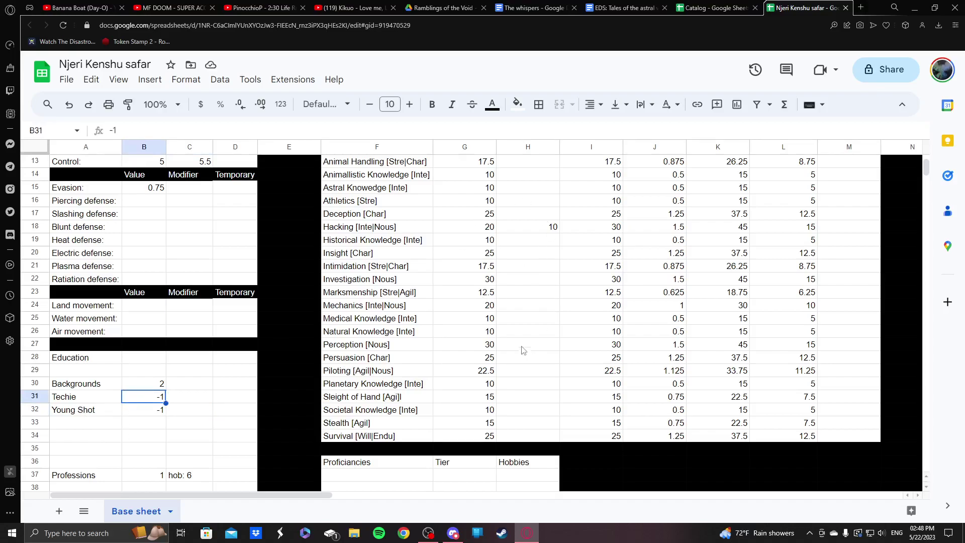
- Set the Marksmanship skill's modifier to 10
scroll(547, 237, "up", 2)
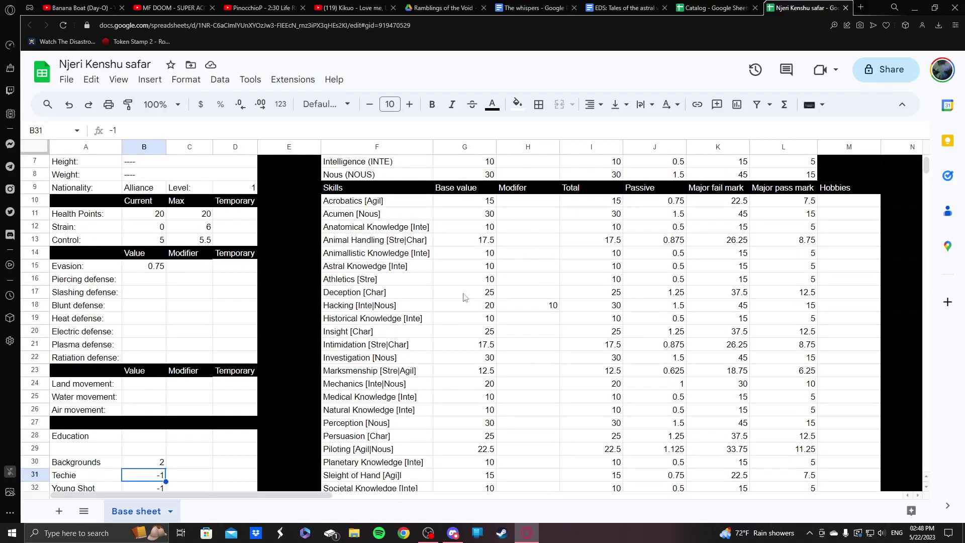
left_click(526, 376)
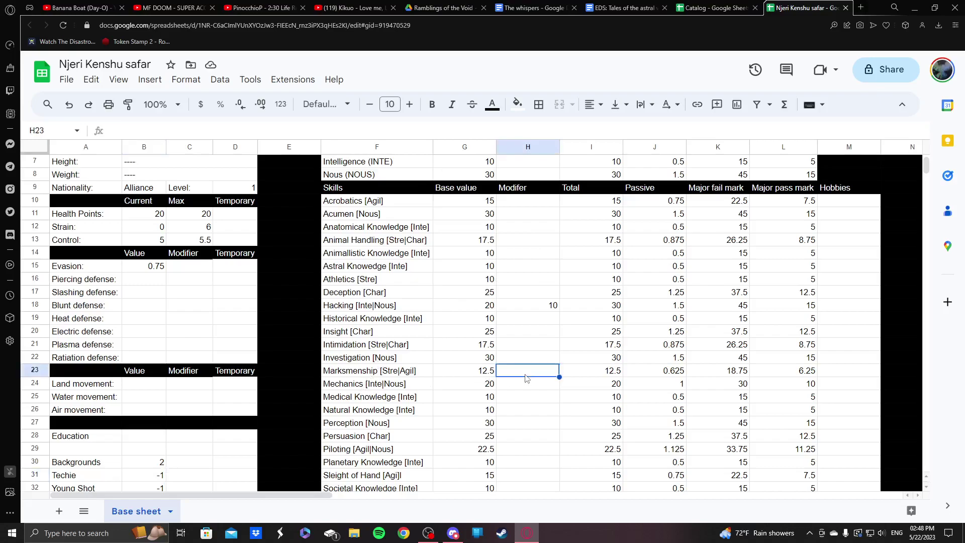
type("1")
key("Return")
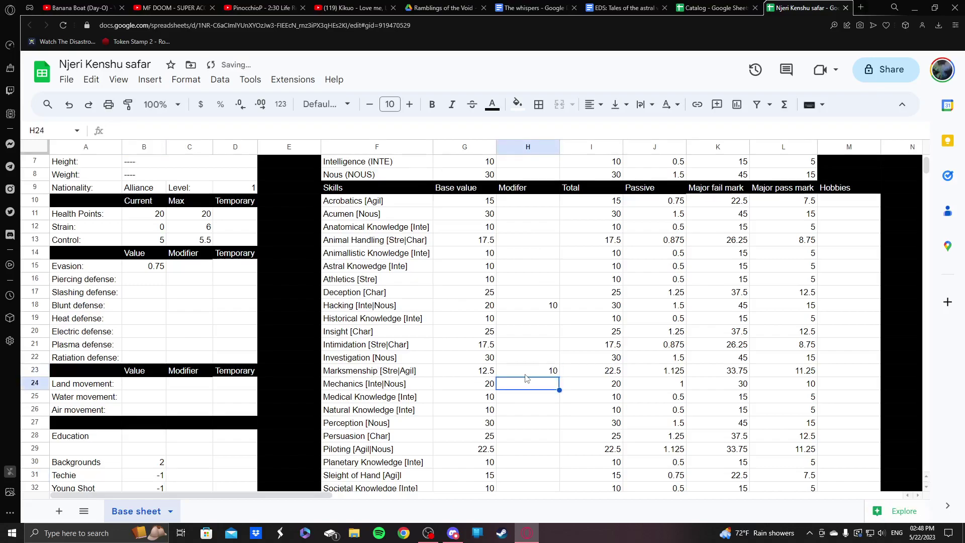
- Examine the rulebook's list of civilian and military professions, comparing their point costs, skill bonuses and incomes
scroll(526, 374, "down", 5)
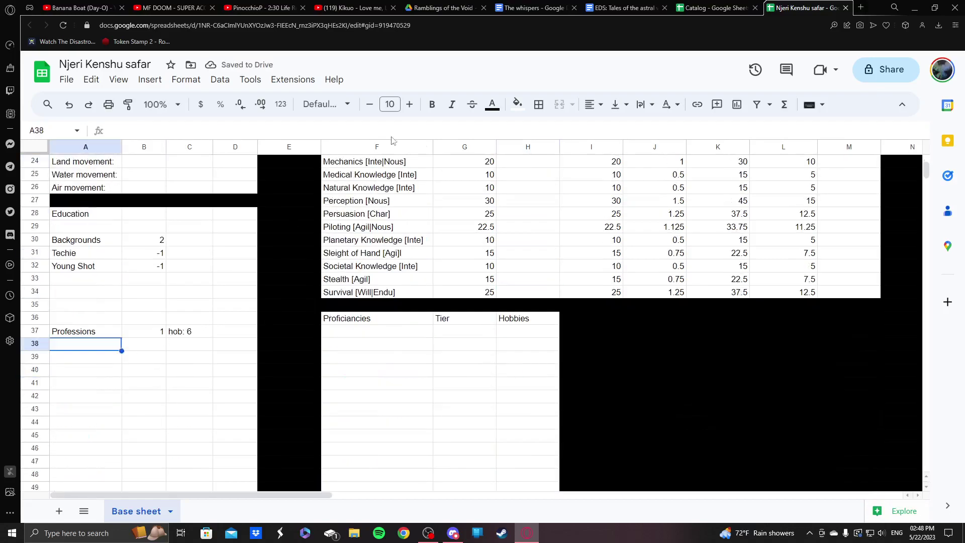
left_click(620, 7)
scroll(386, 336, "down", 15)
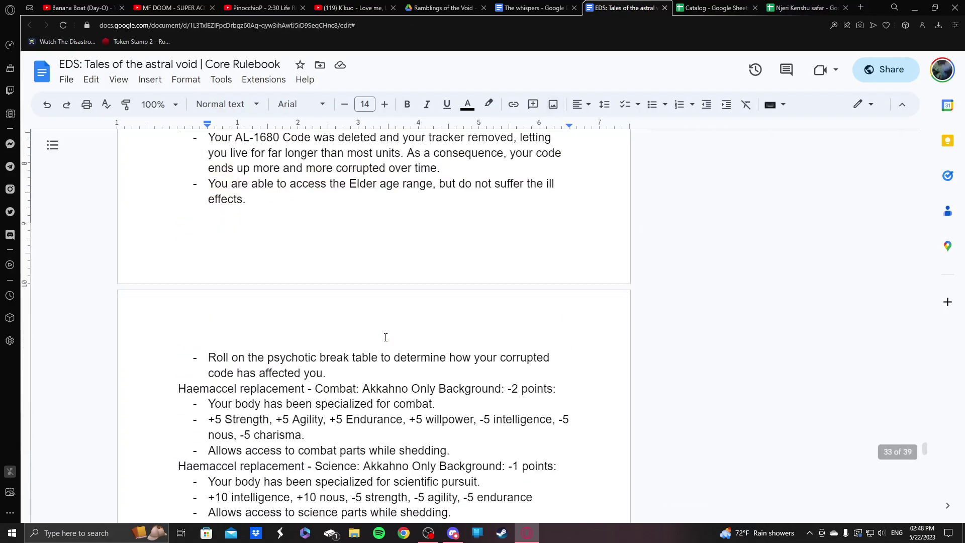
scroll(387, 331, "down", 1)
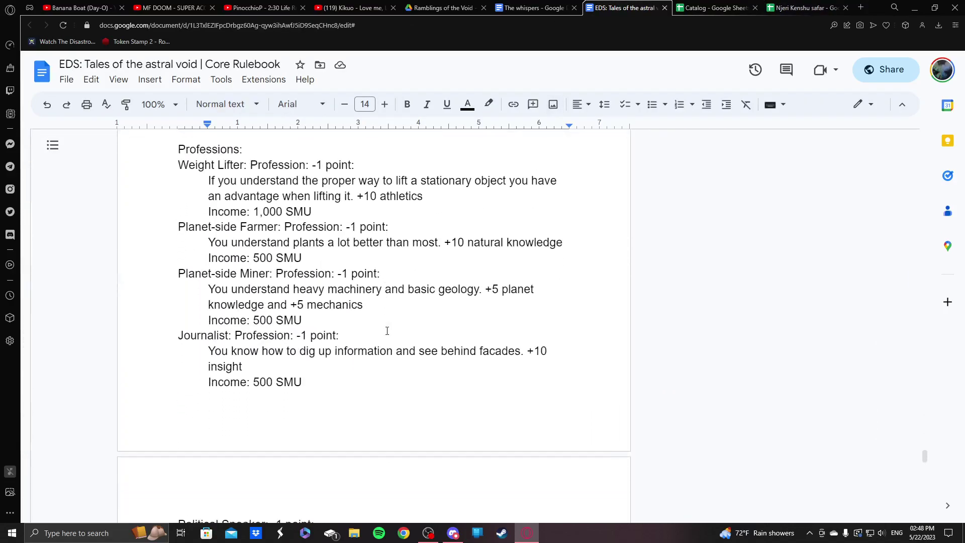
left_click(171, 161)
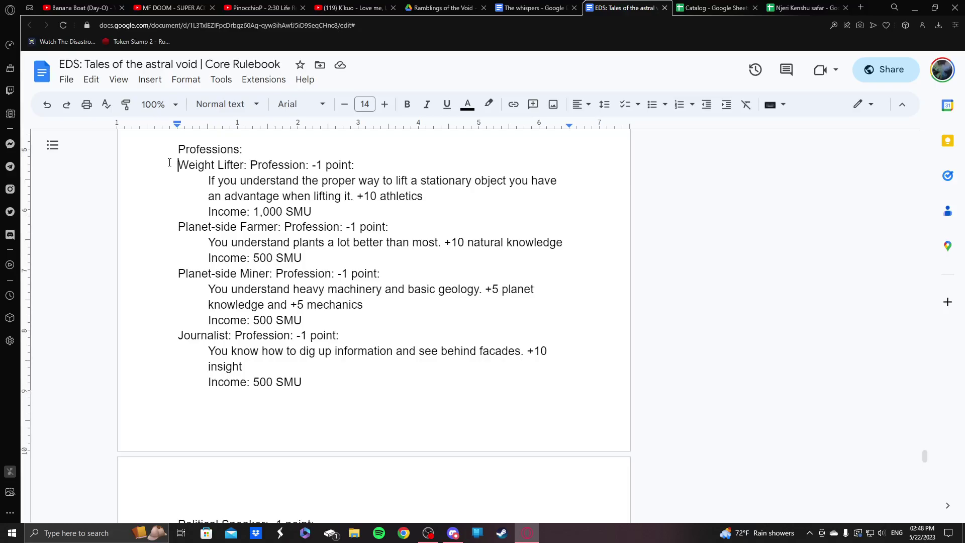
left_click(180, 221)
left_click(161, 274)
left_click(160, 332)
scroll(159, 330, "down", 1)
scroll(159, 329, "down", 2)
left_click(156, 324)
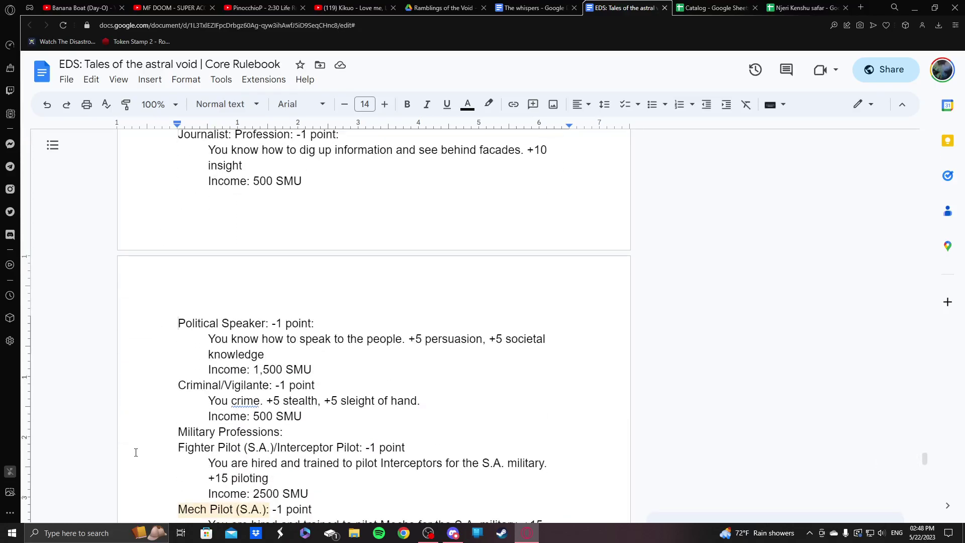
left_click(151, 383)
scroll(152, 382, "down", 4)
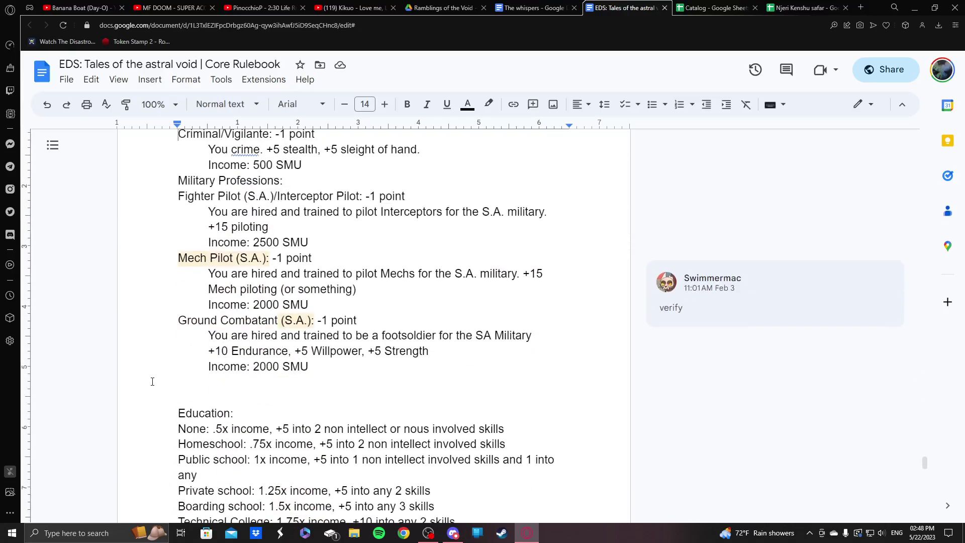
scroll(152, 382, "up", 8)
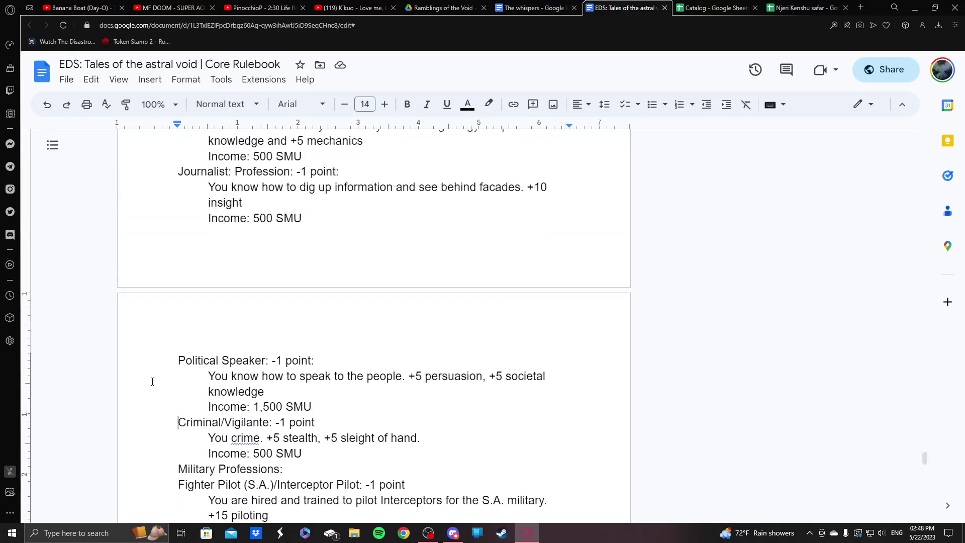
left_click(154, 386)
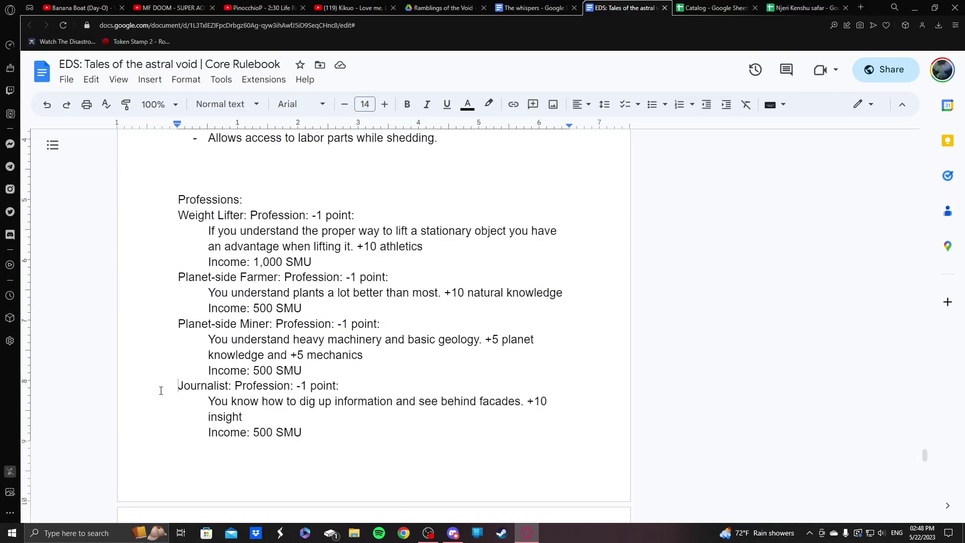
left_click(365, 436)
- Enter Journalist as the profession in the row below the Professions heading of the character sheet
left_click(805, 7)
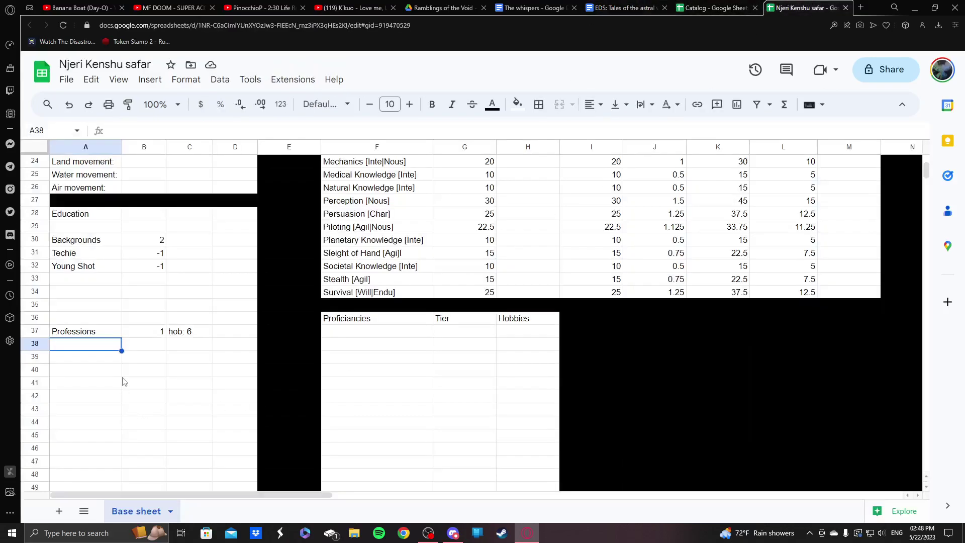
type("Juroune")
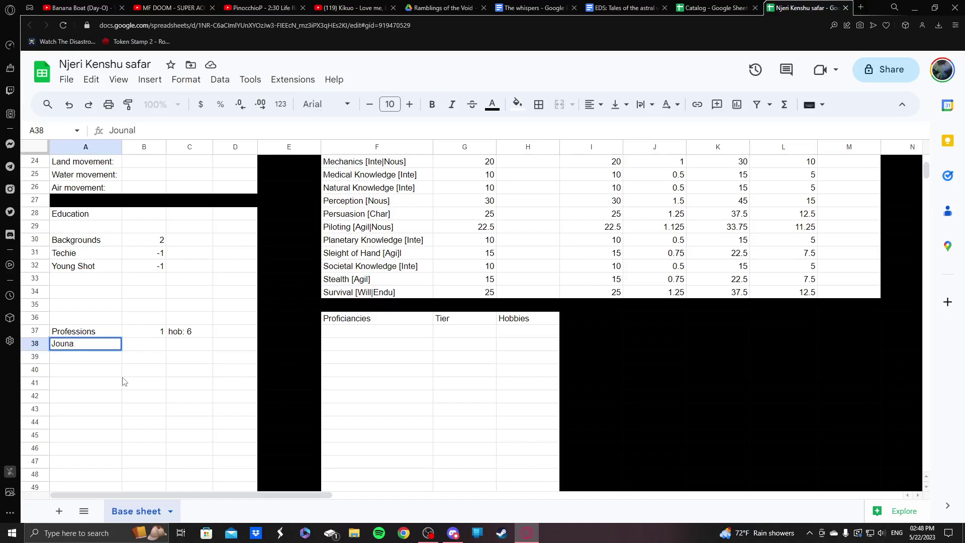
key("BackSpace")
left_click(629, 7)
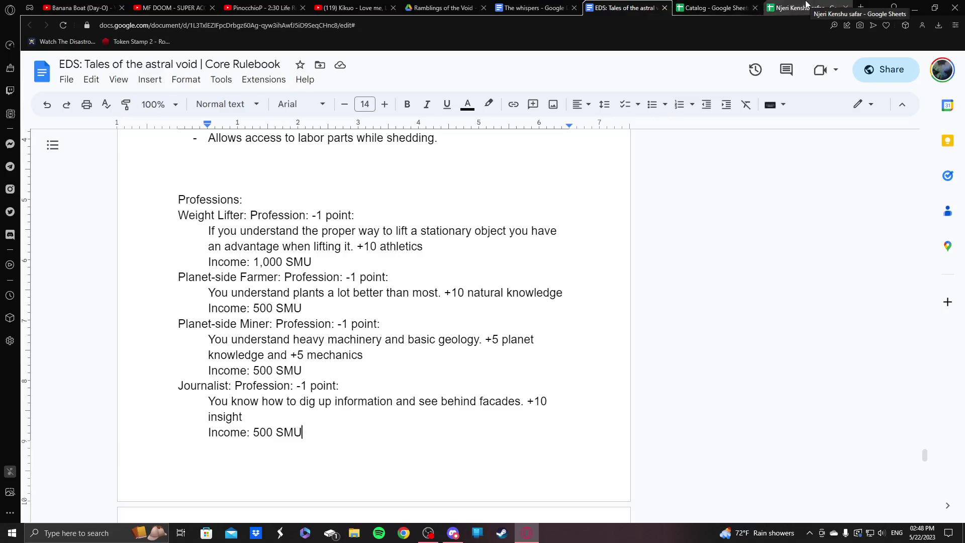
left_click(807, 6)
type("nalist")
key("Return")
- Enter a point cost of -1 in the cell next to Journalist
key("Up")
key("Right")
type("-1")
key("Return")
- Record "Income: 500 SMU" in the cell beside the Journalist point cost, following the rulebook entry
key("Up")
key("Right")
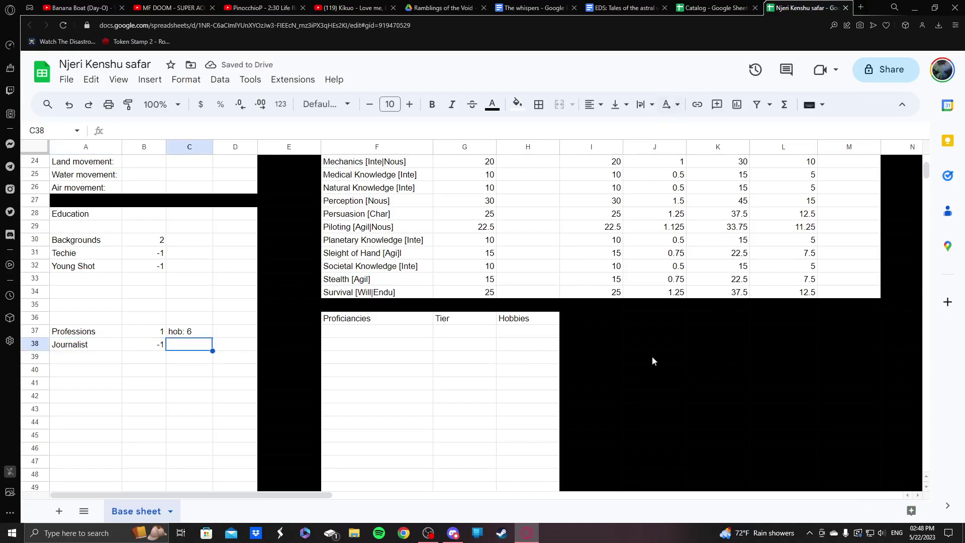
scroll(732, 350, "up", 1)
left_click(638, 7)
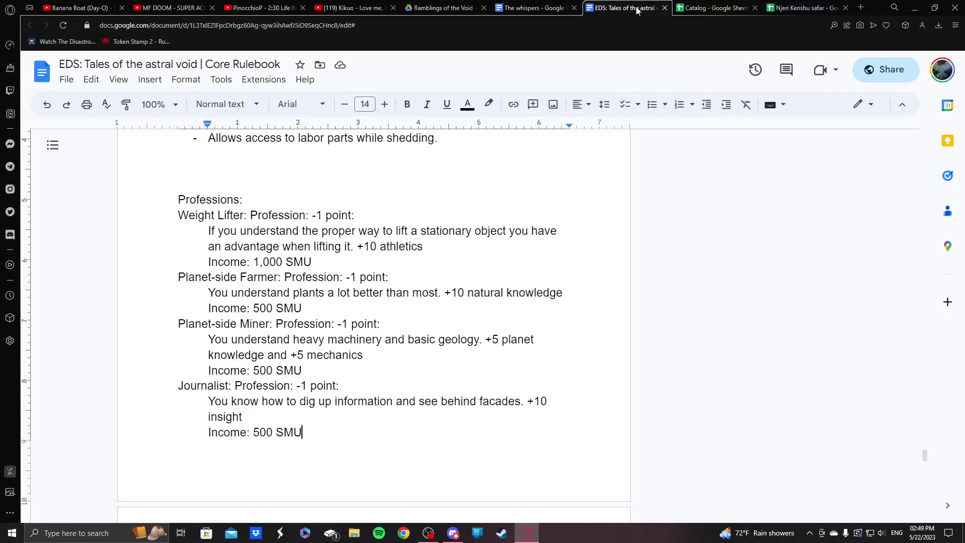
left_click(806, 7)
type("Income: ")
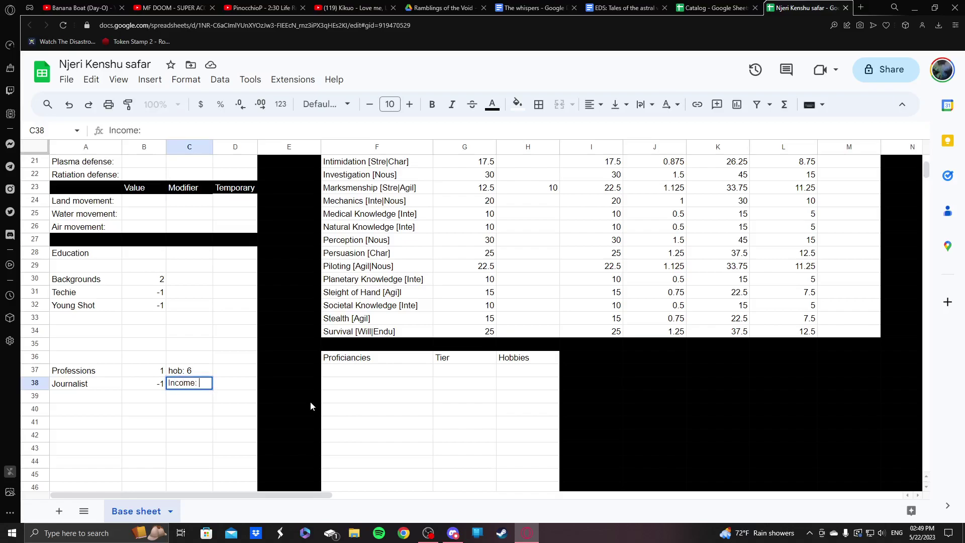
type("500 Sma")
key("BackSpace")
key("BackSpace")
type("M")
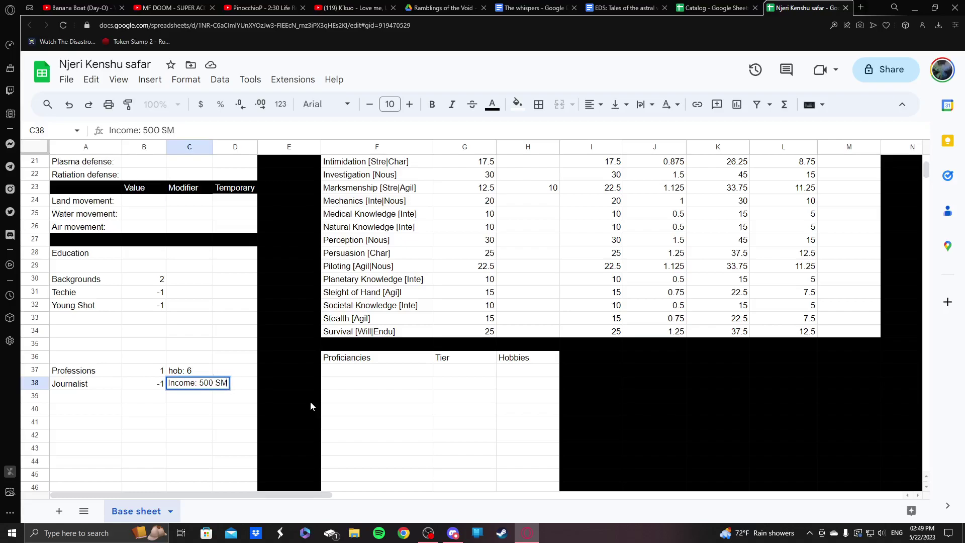
type("U")
key("Return")
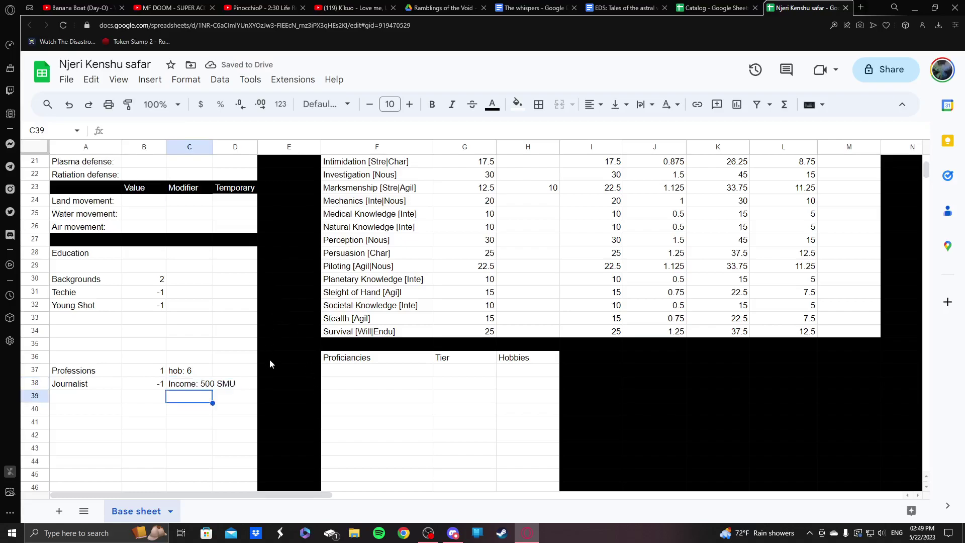
- Set the Insight skill's modifier to 10, following the Journalist bonus in the rulebook
left_click(627, 4)
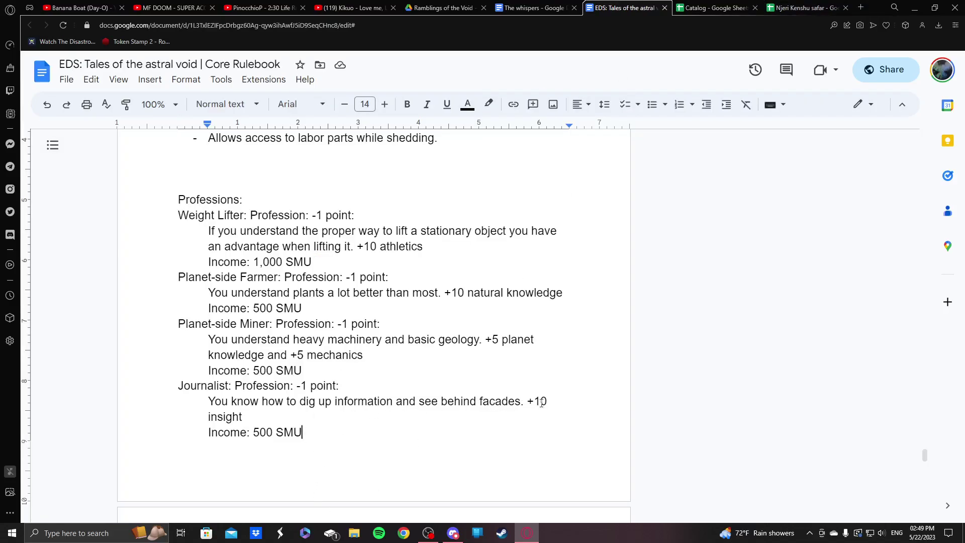
left_click(802, 7)
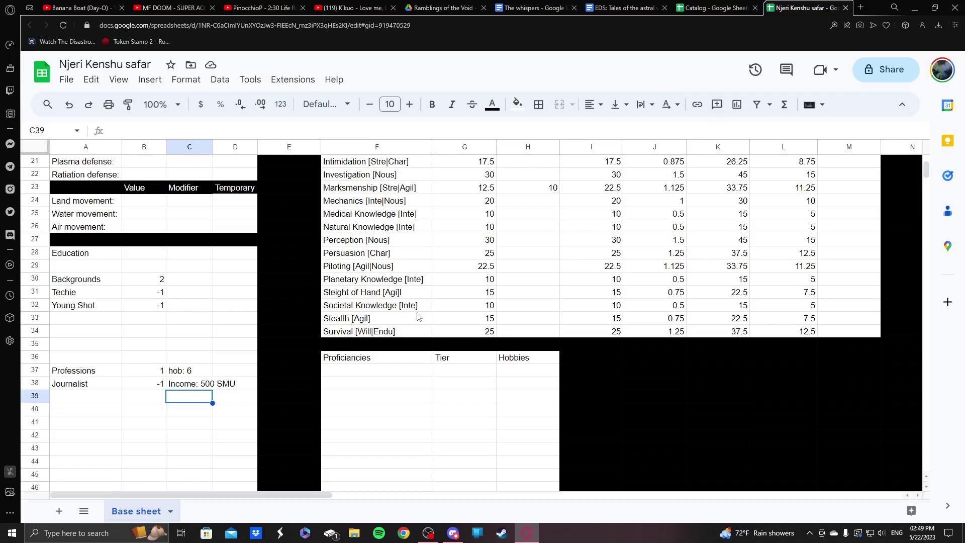
scroll(450, 272, "up", 1)
left_click(463, 192)
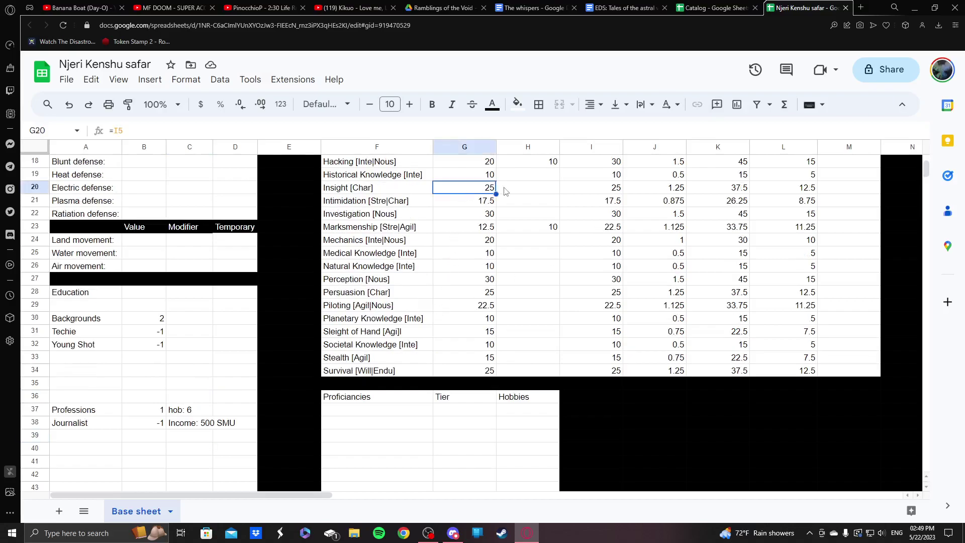
left_click(509, 188)
type("10")
key("Return")
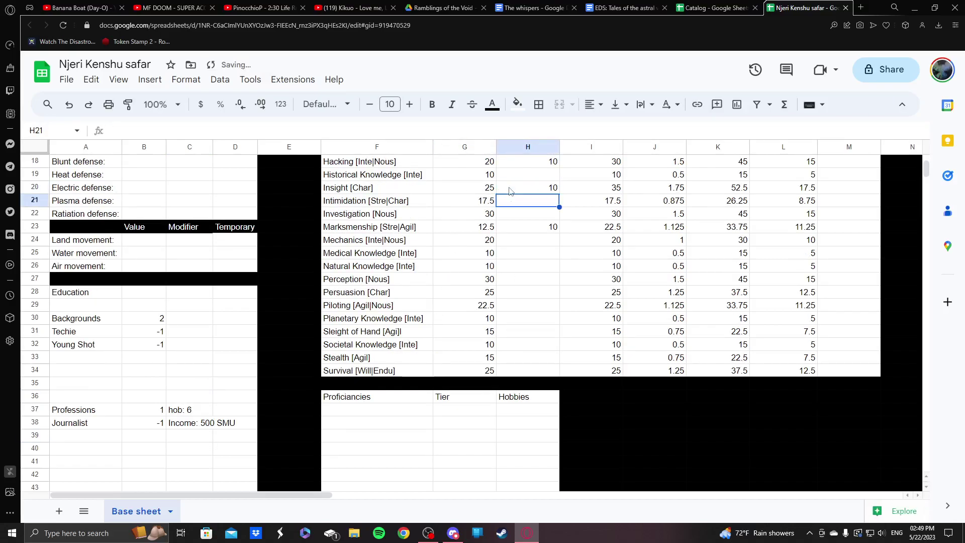
- Review the rulebook's education options and enter Public school below the Education heading of the character sheet
scroll(203, 407, "down", 1)
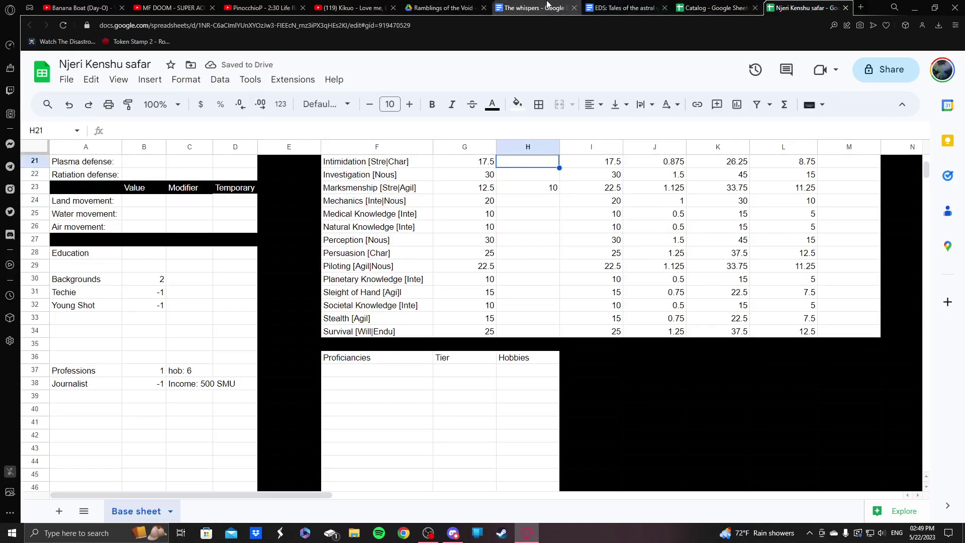
left_click(633, 4)
scroll(290, 444, "down", 3)
scroll(290, 444, "down", 10)
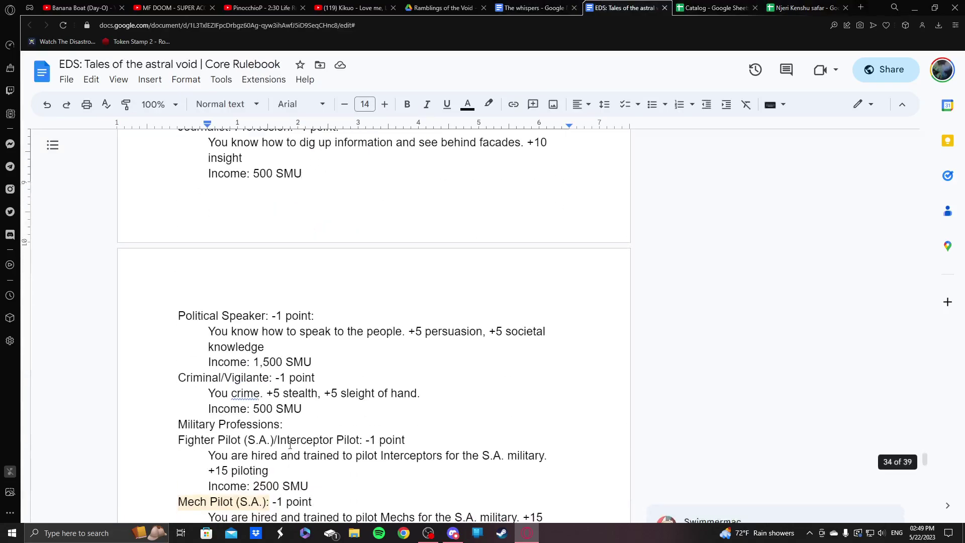
scroll(353, 296, "down", 2)
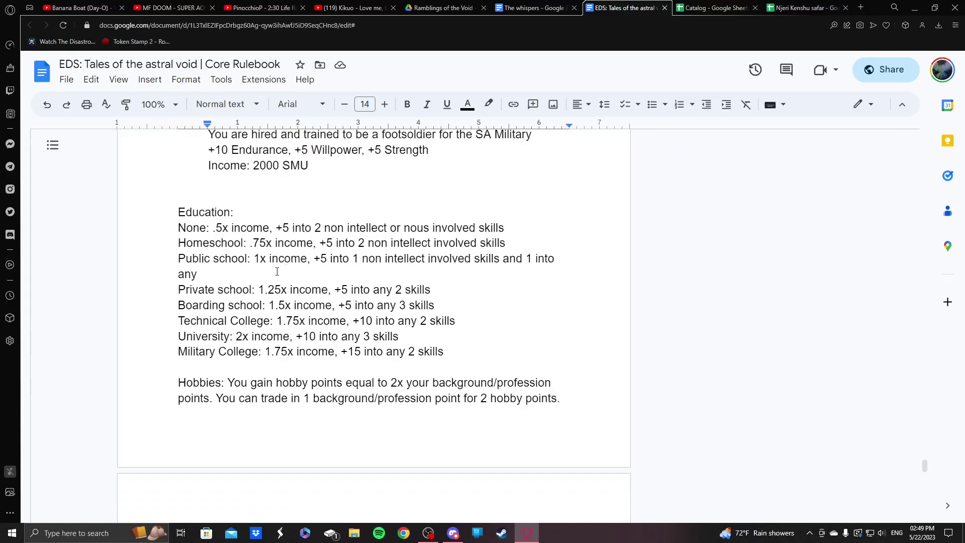
left_click_drag(162, 229, 457, 361)
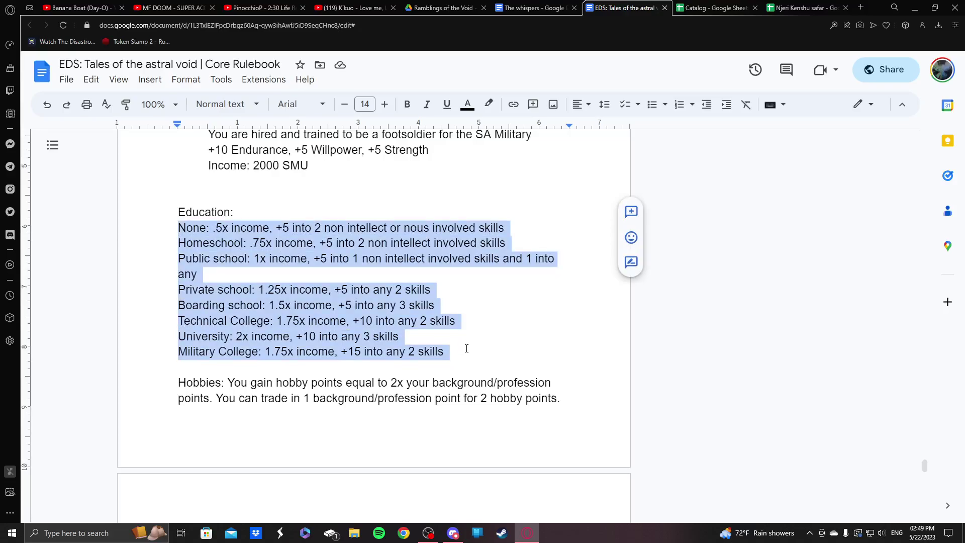
left_click(466, 348)
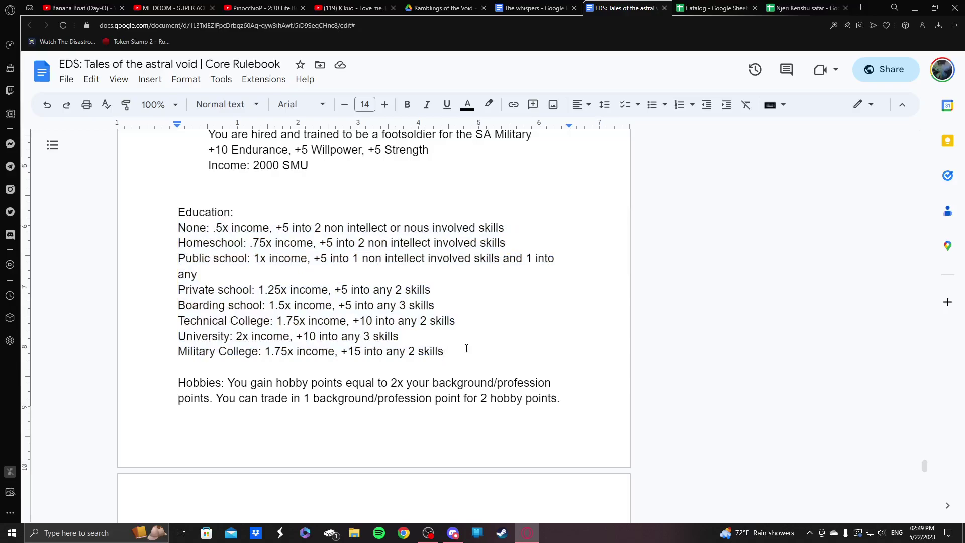
triple_click(165, 263)
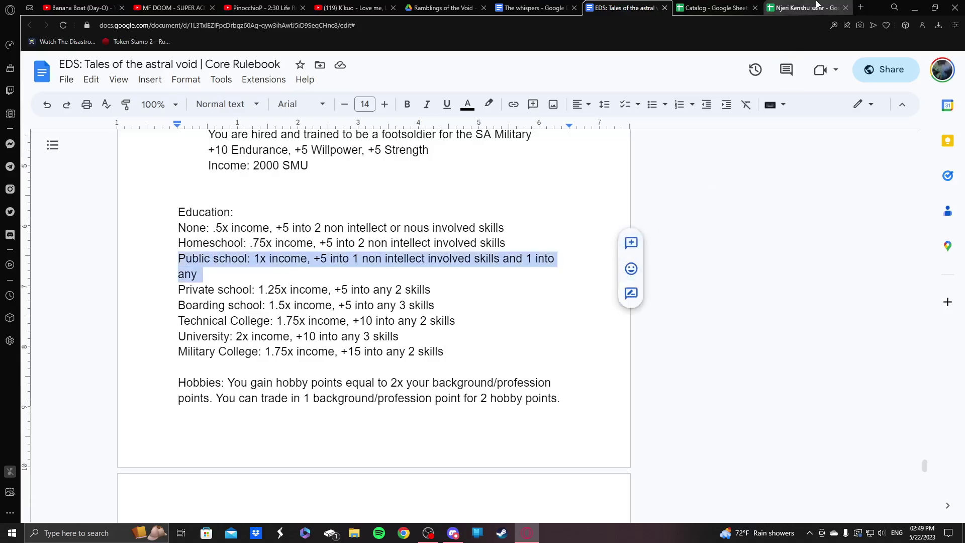
left_click(818, 6)
left_click(92, 269)
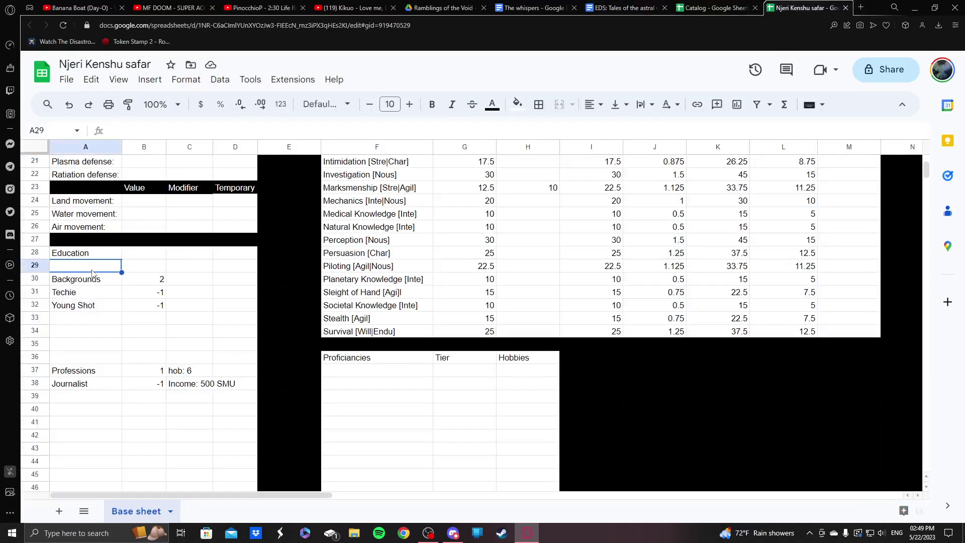
type("Public school")
key("Return")
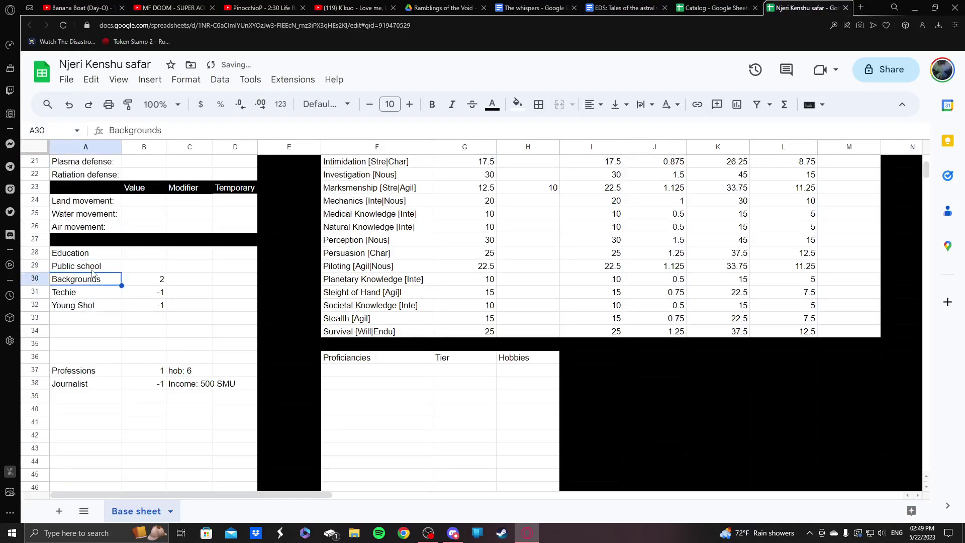
- Reread the rulebook's Public school bonuses and check which skills on the character sheet involve intellect, such as Hacking, Historical Knowledge and Mechanics
left_click(635, 5)
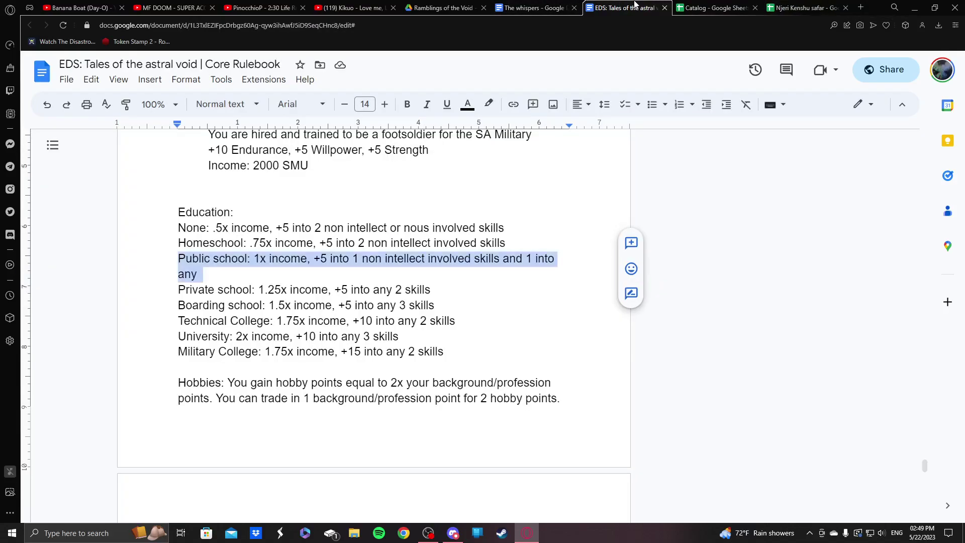
left_click(323, 269)
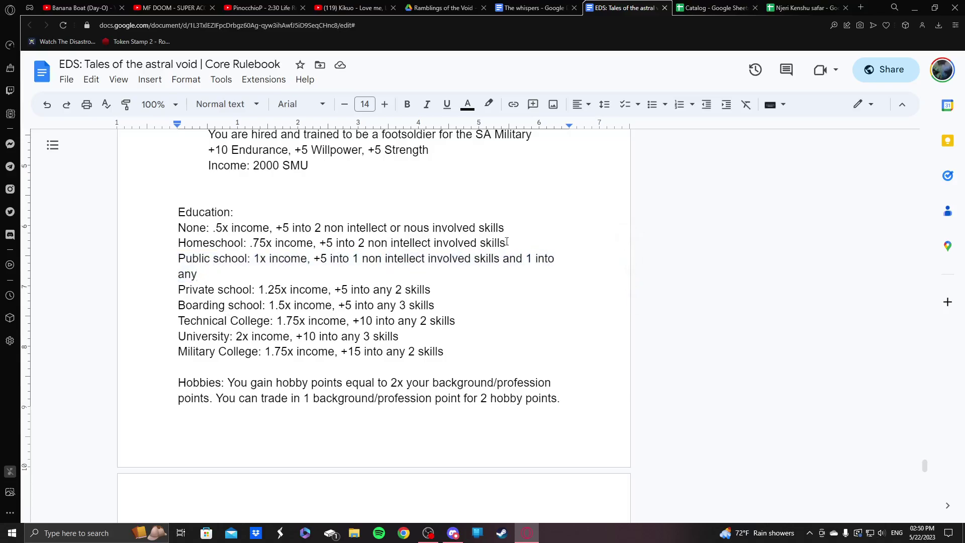
left_click(804, 7)
scroll(482, 296, "up", 3)
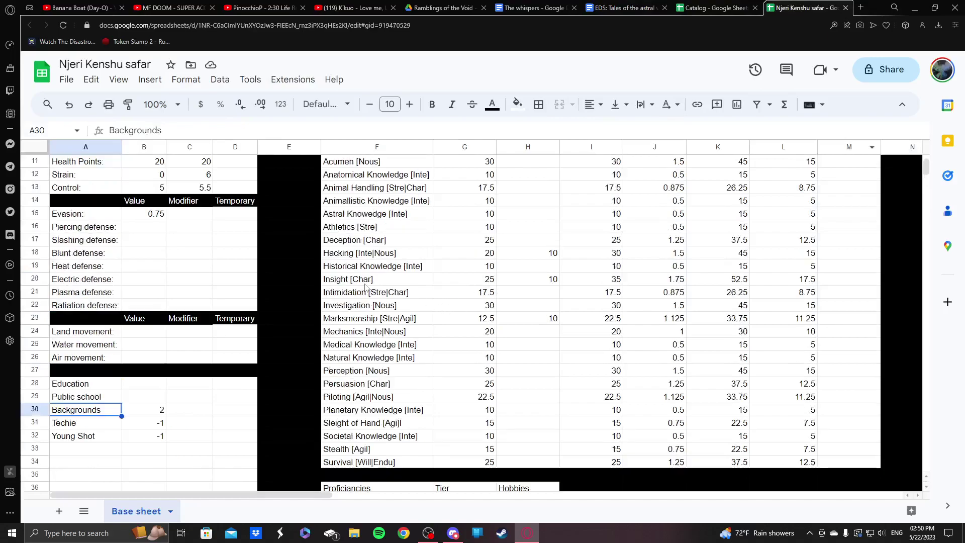
left_click(407, 252)
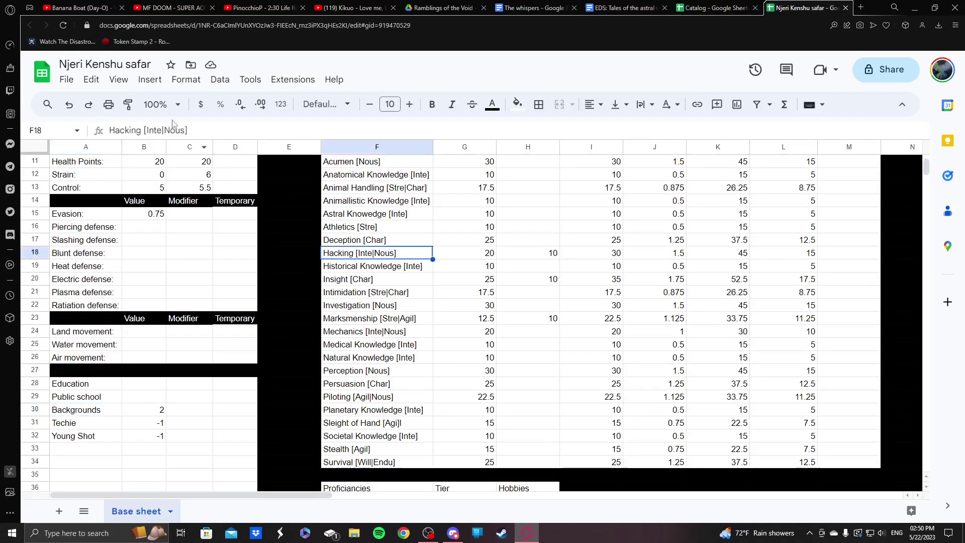
left_click_drag(162, 133, 145, 134)
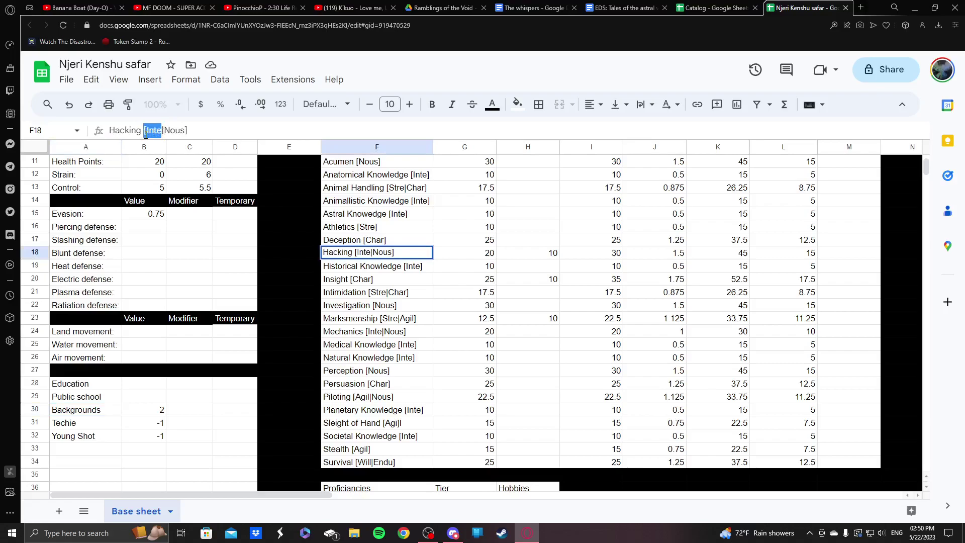
left_click(424, 268)
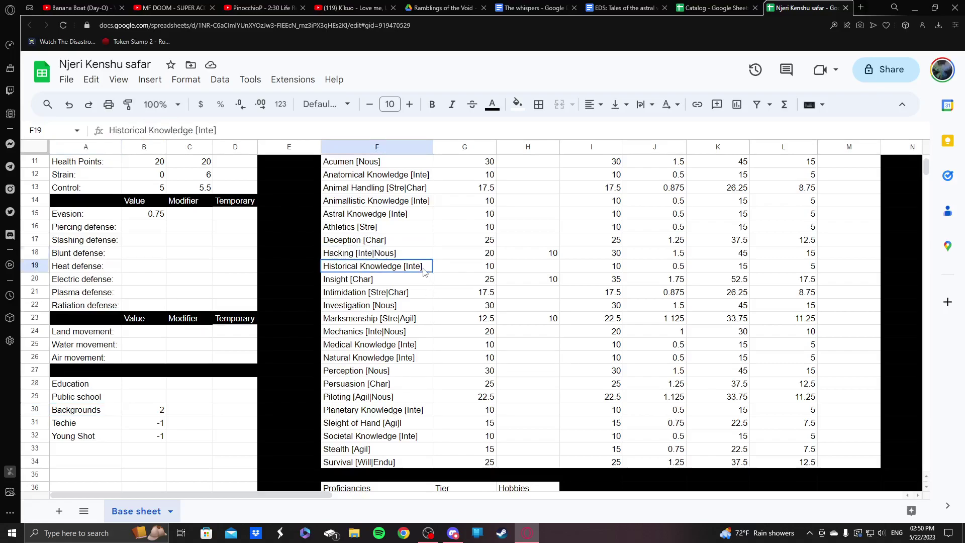
left_click_drag(217, 131, 197, 132)
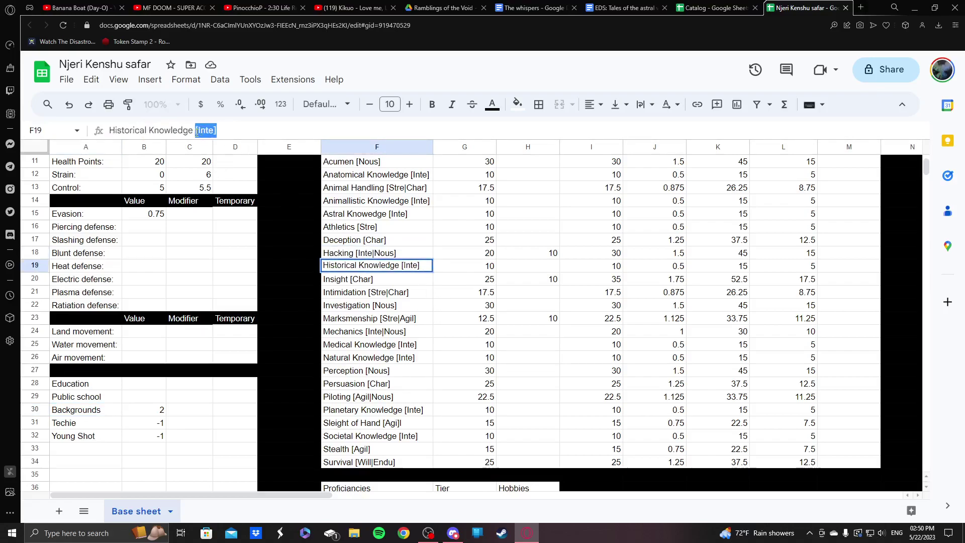
key("Return")
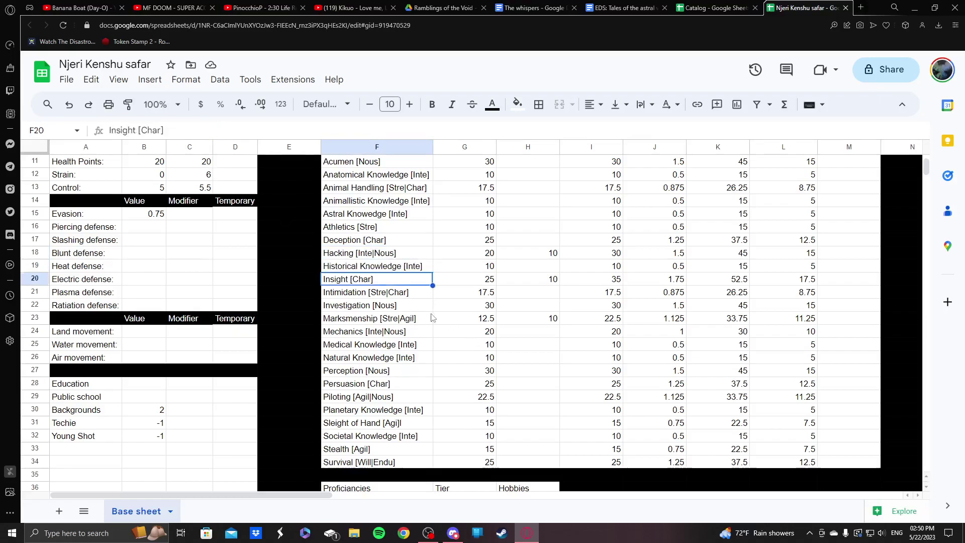
left_click(417, 332)
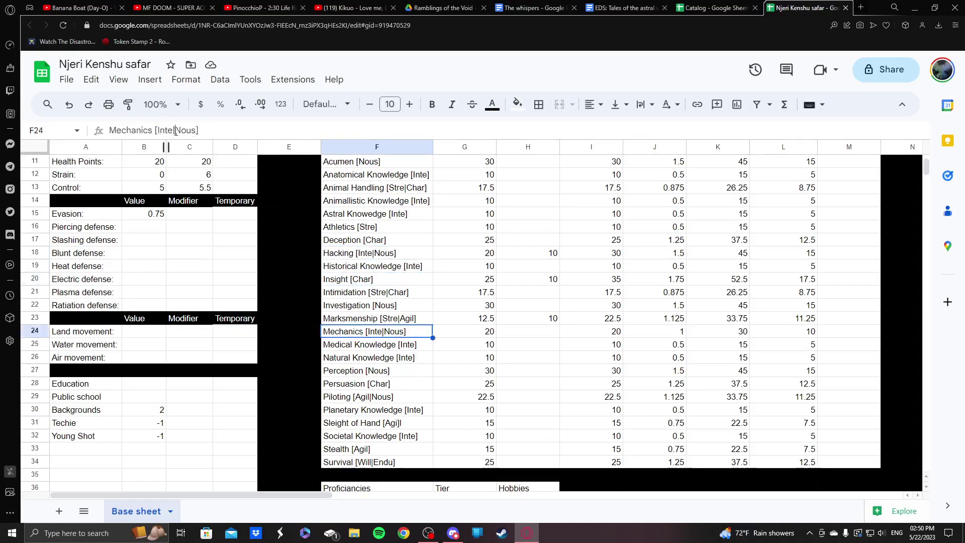
left_click_drag(176, 131, 156, 134)
key("Return")
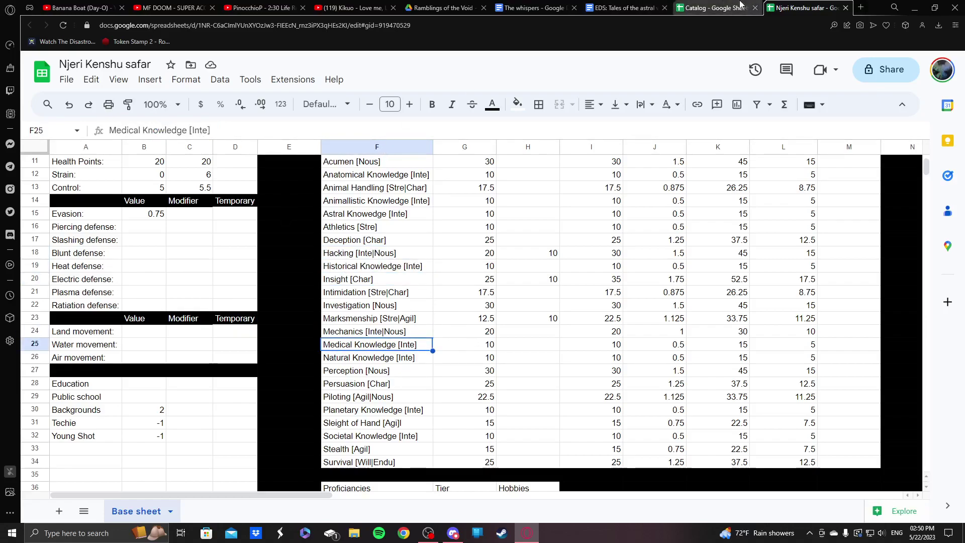
- Recheck the Public school entry in the rulebook and set the Insight skill's modifier to 15 on the character sheet
left_click(623, 7)
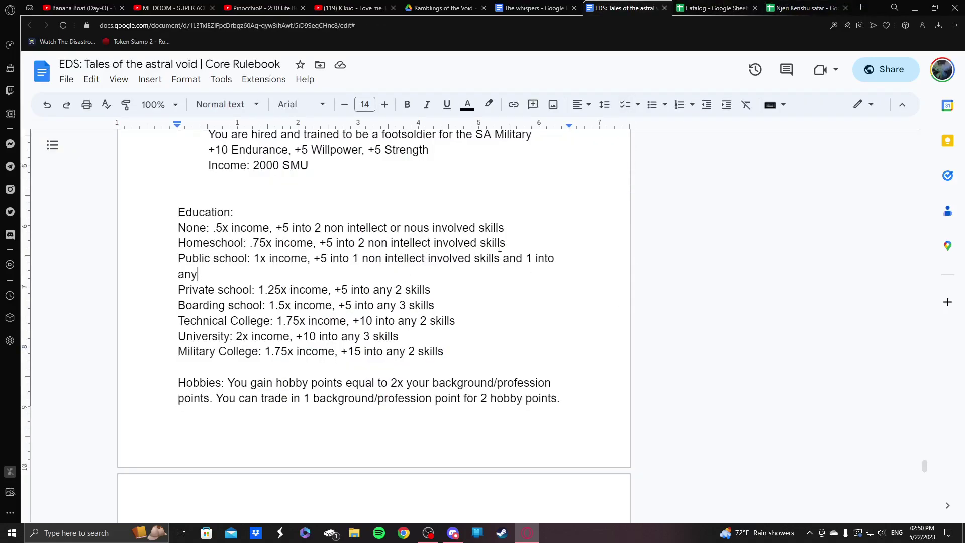
left_click(806, 7)
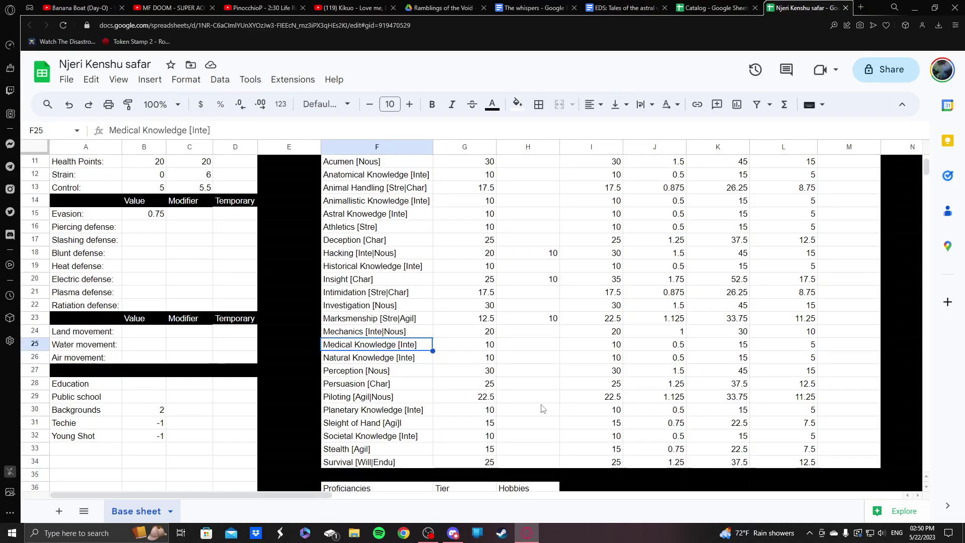
scroll(542, 408, "up", 1)
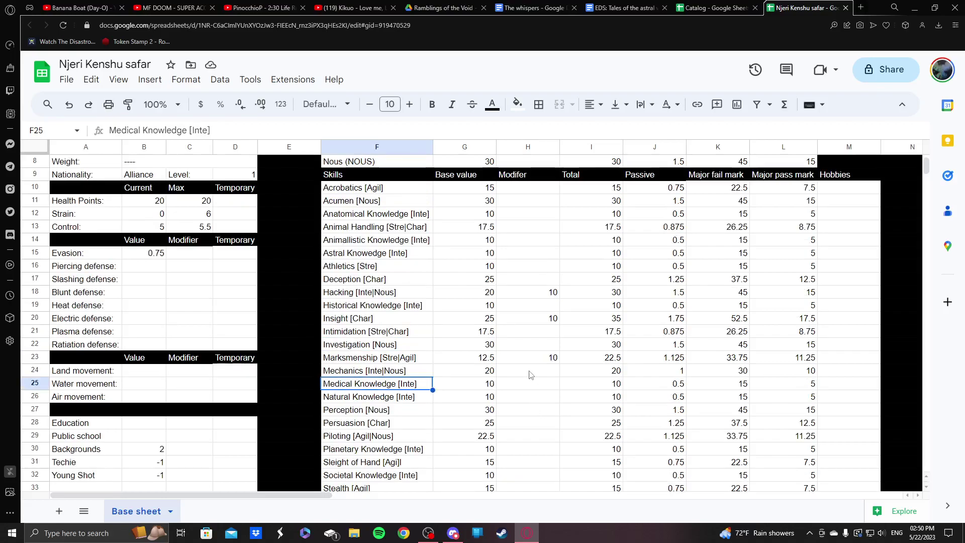
scroll(529, 375, "down", 1)
left_click(527, 280)
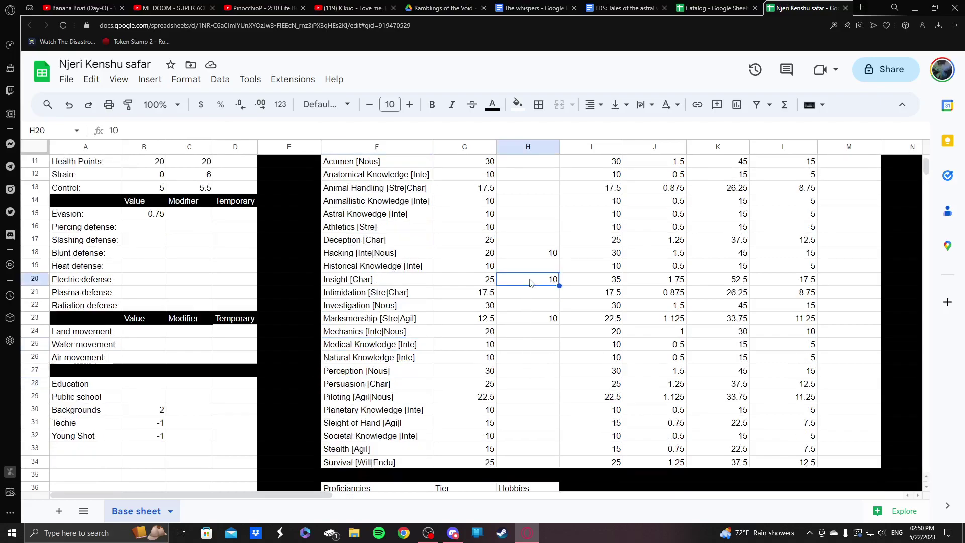
left_click(206, 126)
key("BackSpace")
type("5")
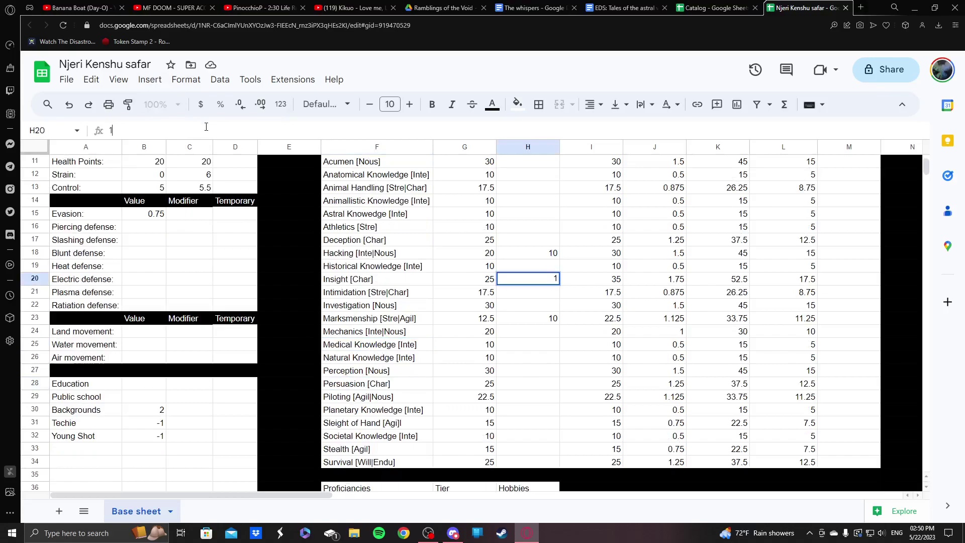
key("Return")
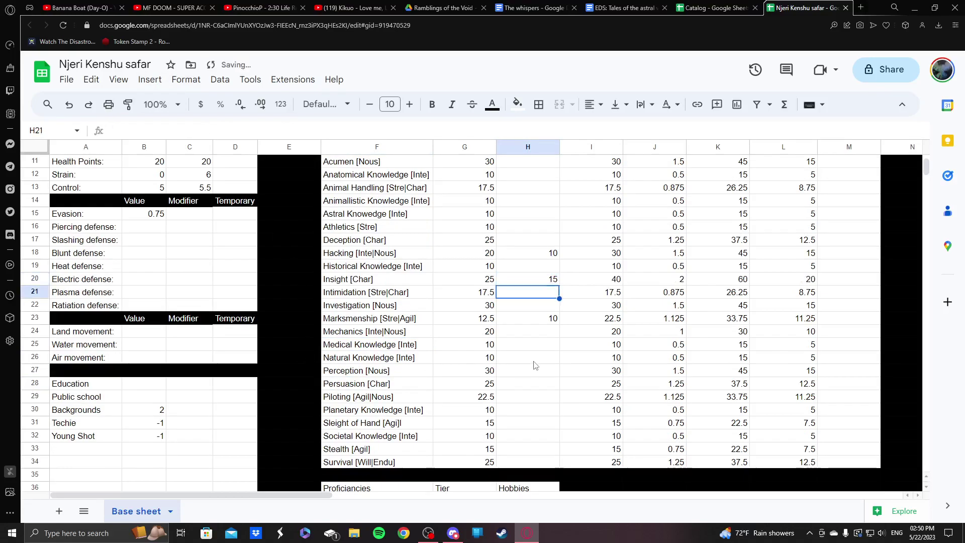
- Set the Survival skill's modifier to 5 for the second Public school bonus
left_click(534, 362)
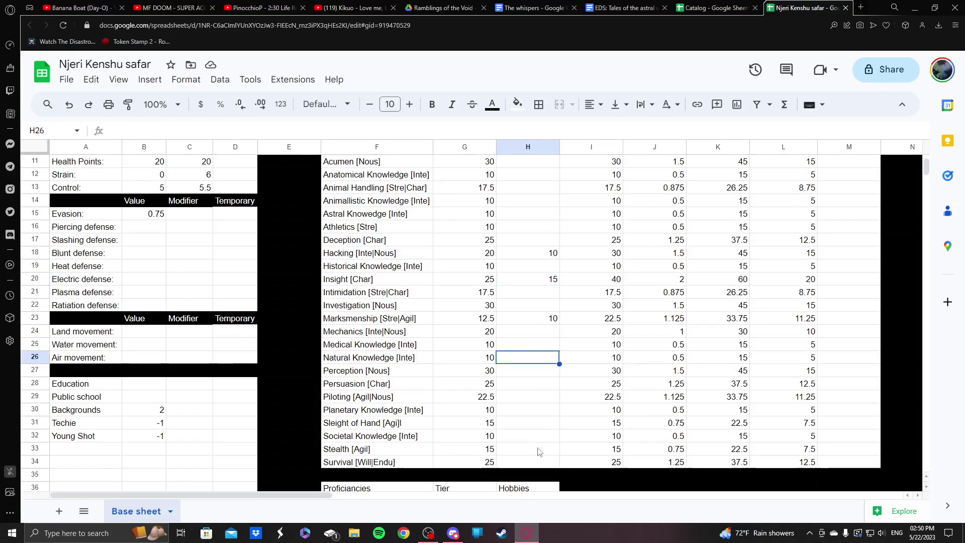
left_click(537, 462)
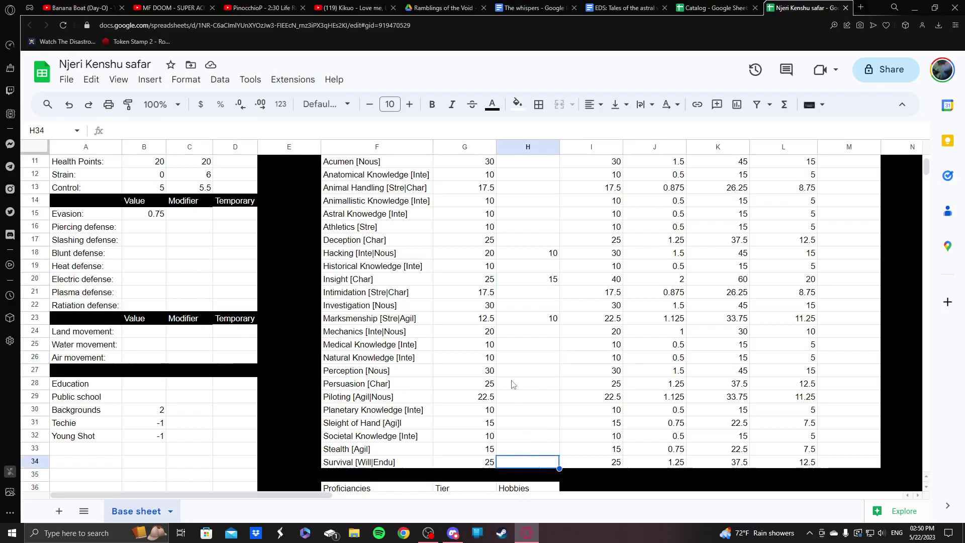
scroll(514, 390, "up", 1)
scroll(513, 385, "down", 1)
type("5")
key("Return")
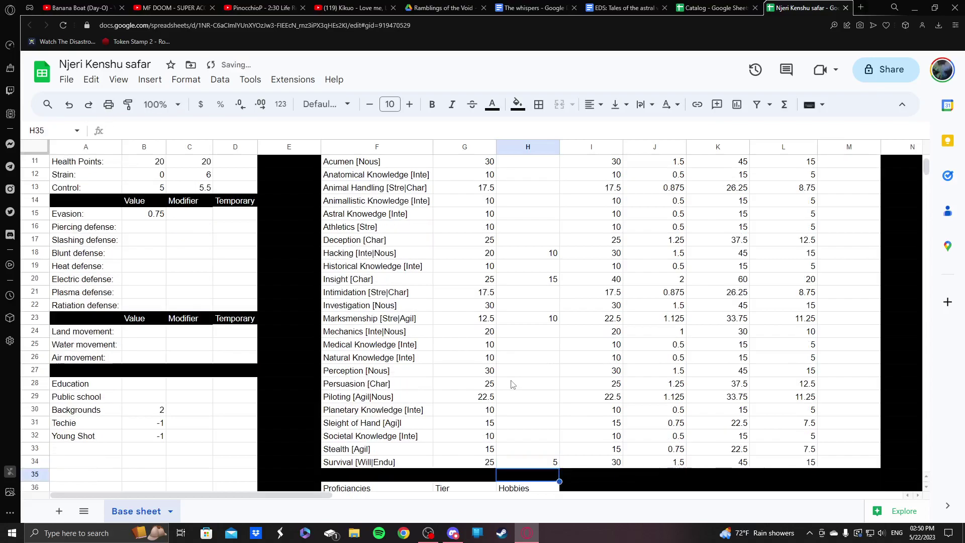
- Read the rulebook's hobby point rules and check the hobby points noted beside Professions on the character sheet
scroll(513, 385, "down", 1)
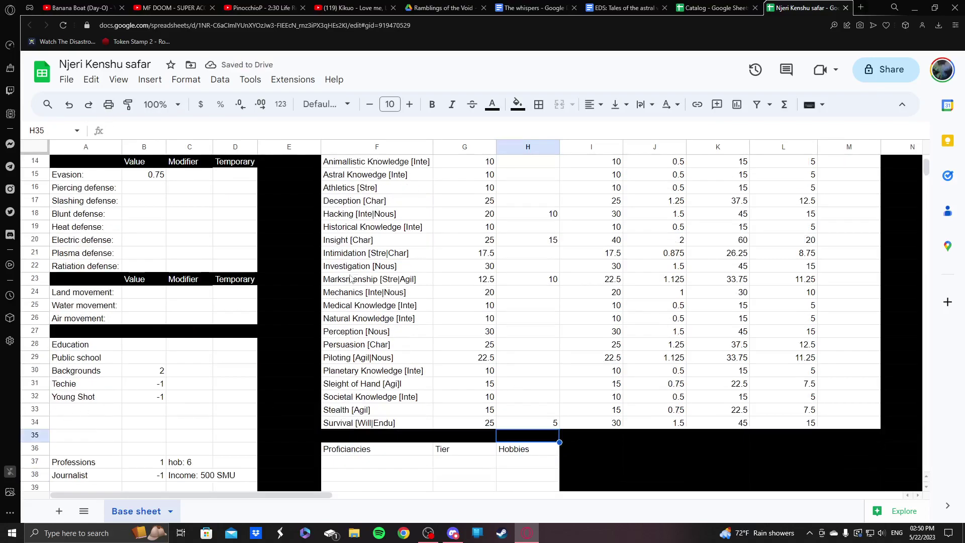
left_click(609, 8)
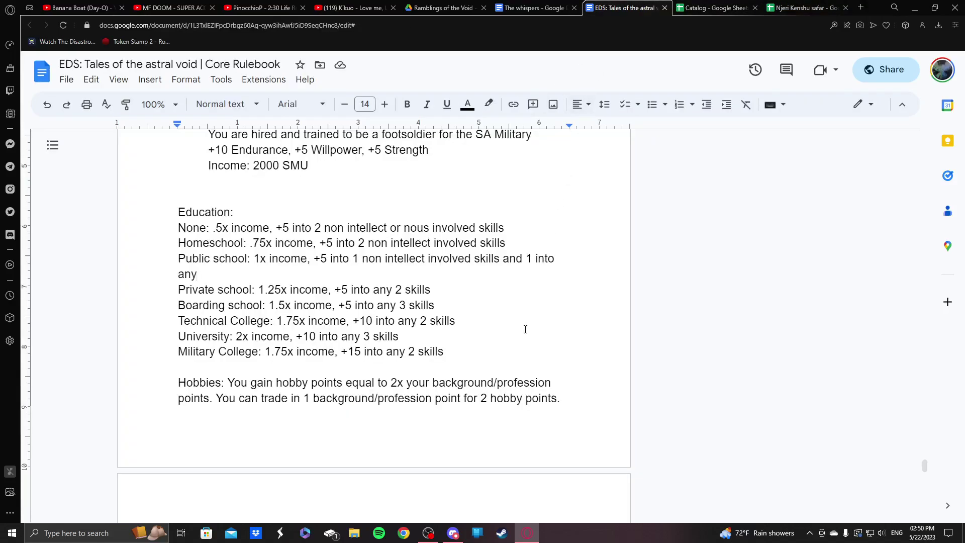
scroll(525, 329, "down", 4)
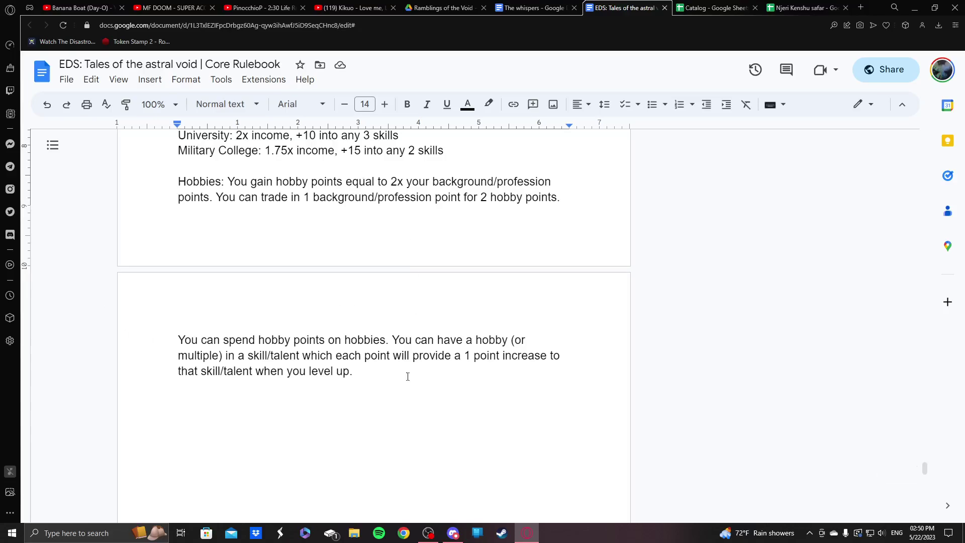
left_click(803, 6)
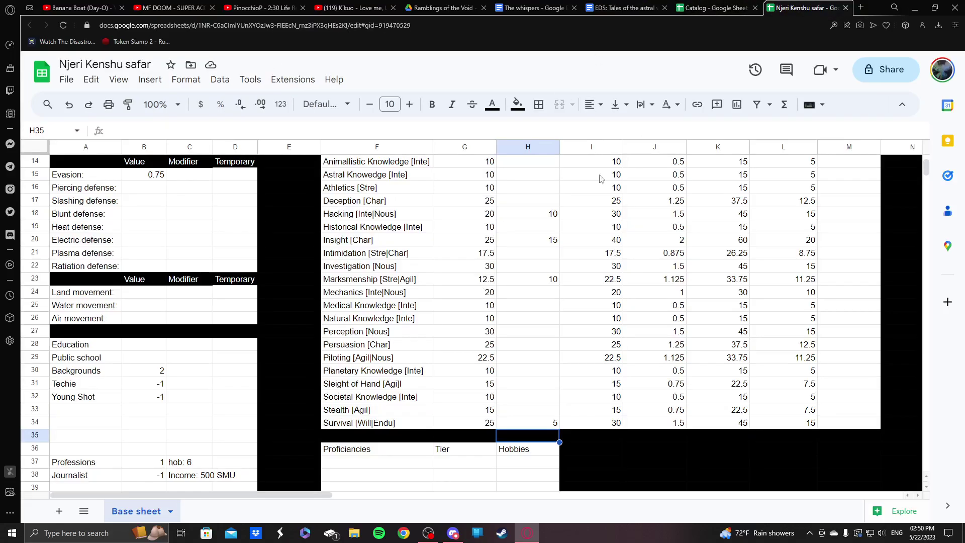
left_click(210, 460)
- Examine the Hobbies columns of the skills and proficiencies tables on the character sheet to see where hobby points go
scroll(776, 273, "up", 3)
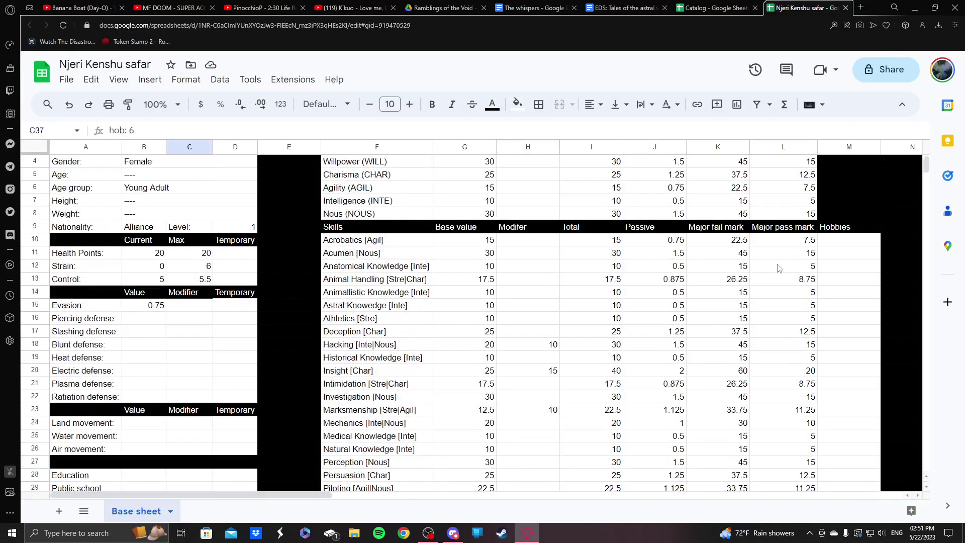
left_click(825, 246)
scroll(828, 244, "down", 3)
left_click(846, 242)
scroll(849, 286, "down", 2)
left_click(849, 281)
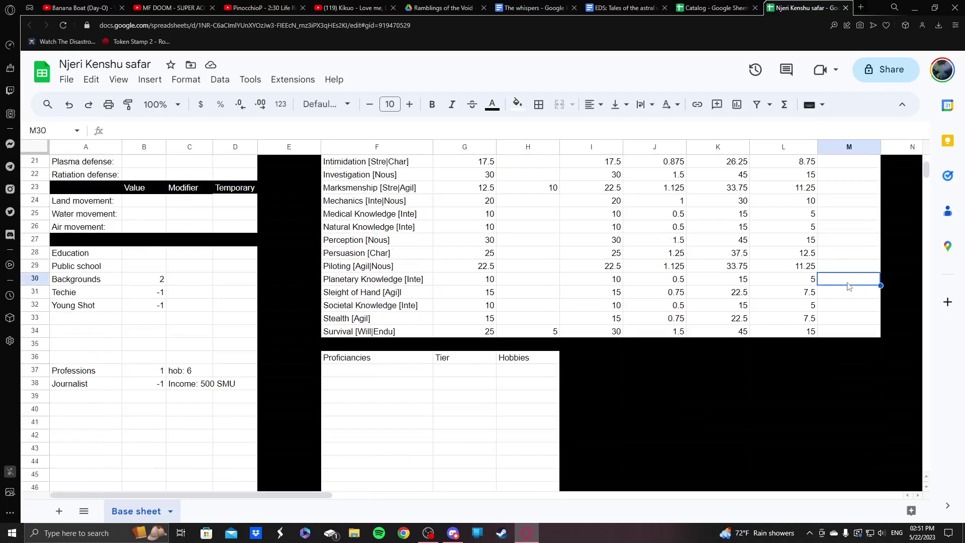
left_click(839, 242)
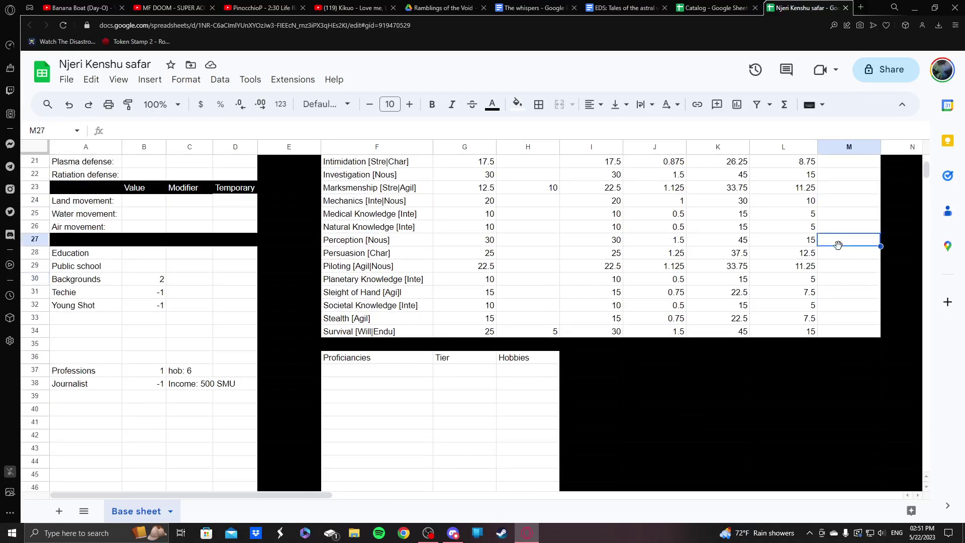
scroll(838, 243, "up", 3)
left_click(838, 244)
scroll(838, 245, "up", 3)
left_click(838, 243)
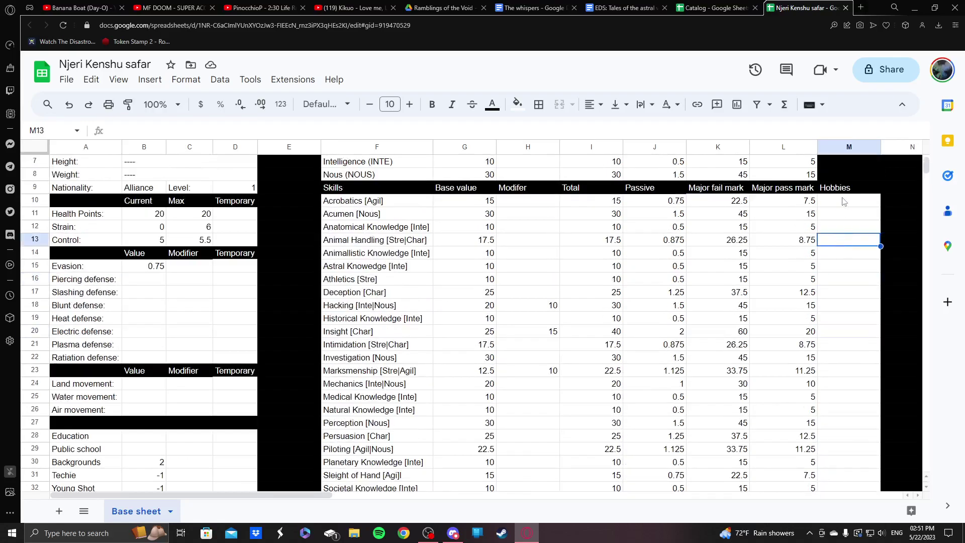
left_click(844, 201)
scroll(869, 293, "down", 4)
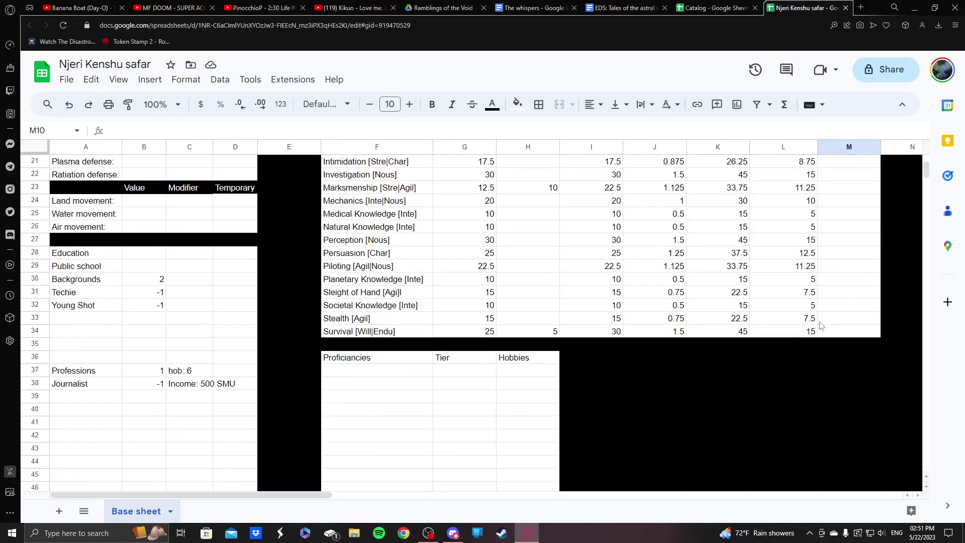
left_click(384, 372)
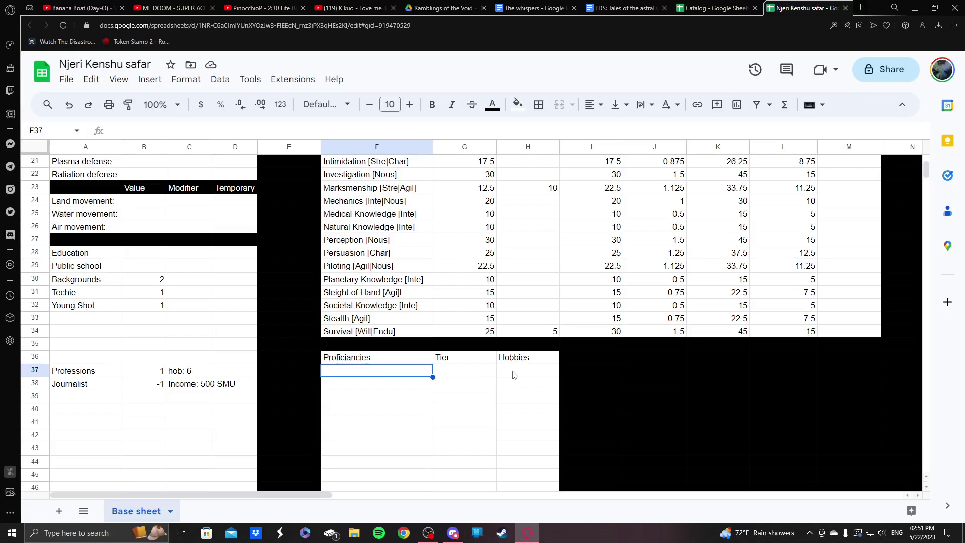
scroll(513, 374, "up", 4)
scroll(498, 404, "down", 4)
key("Tab")
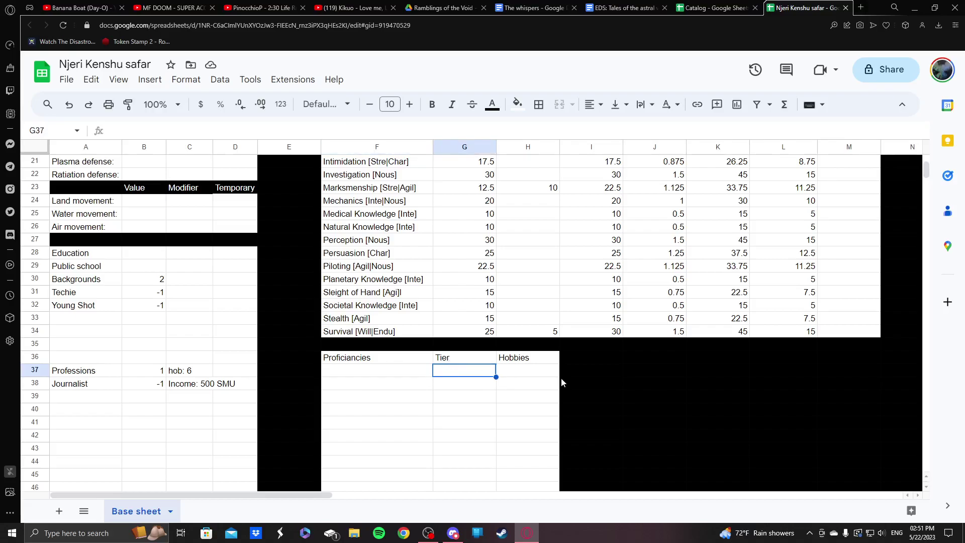
left_click(540, 376)
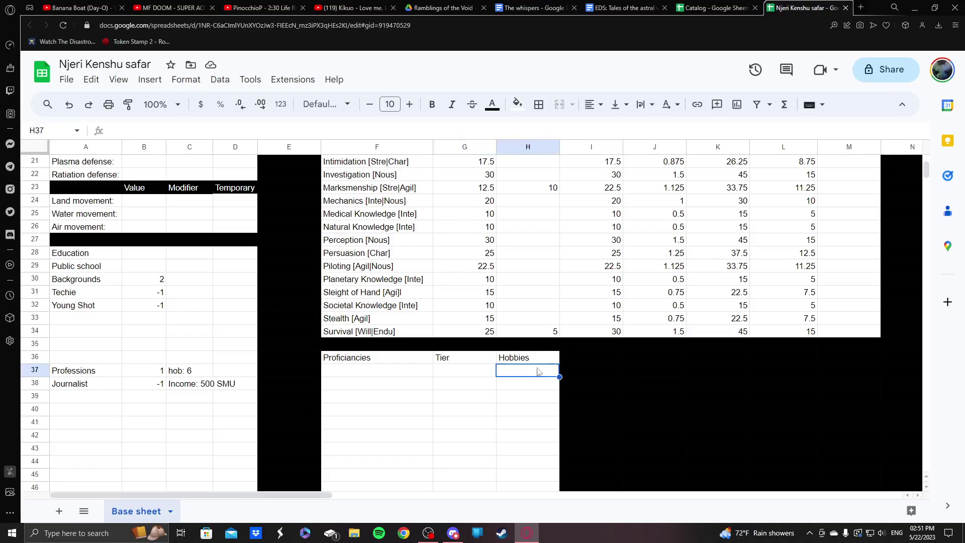
- Enter 1 hobby point for the Survival skill in the Hobbies column
scroll(646, 341, "up", 5)
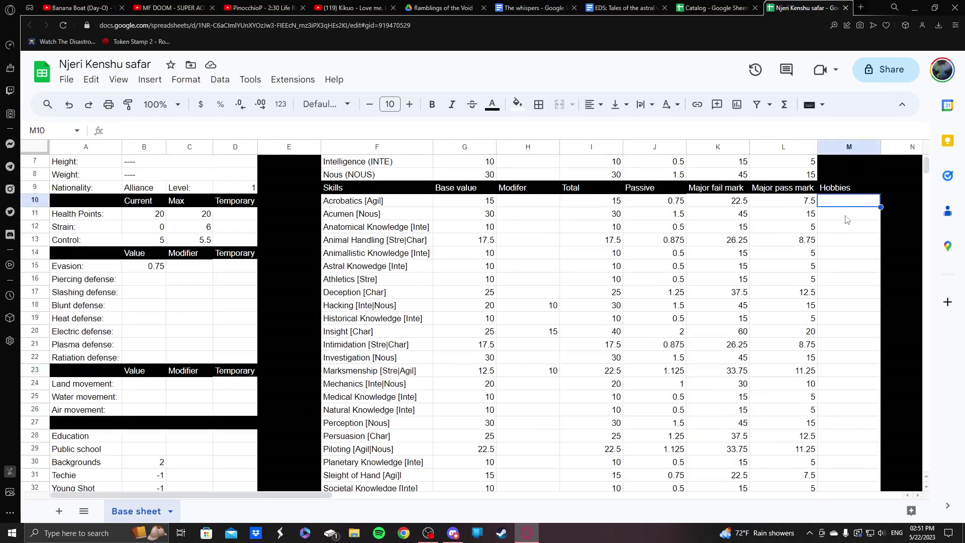
scroll(843, 222, "down", 1)
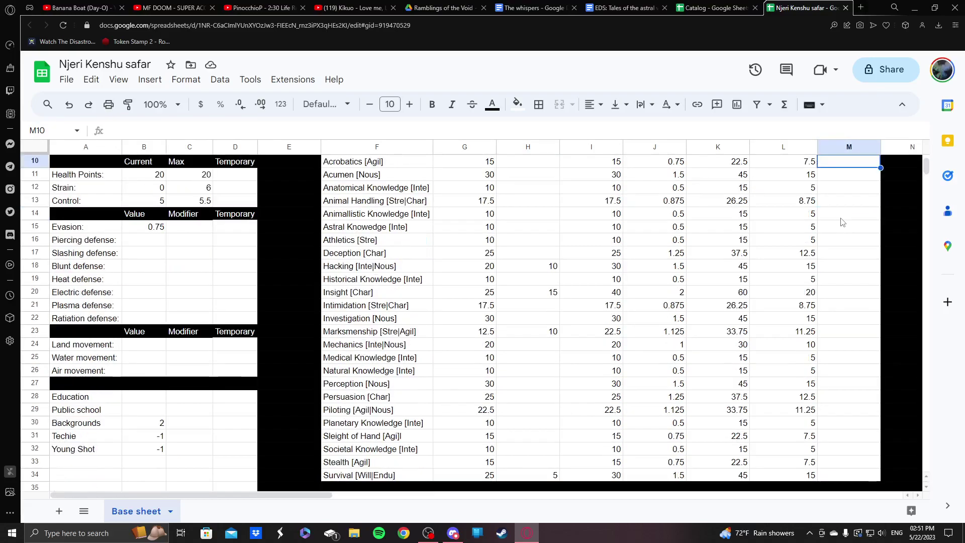
left_click(846, 476)
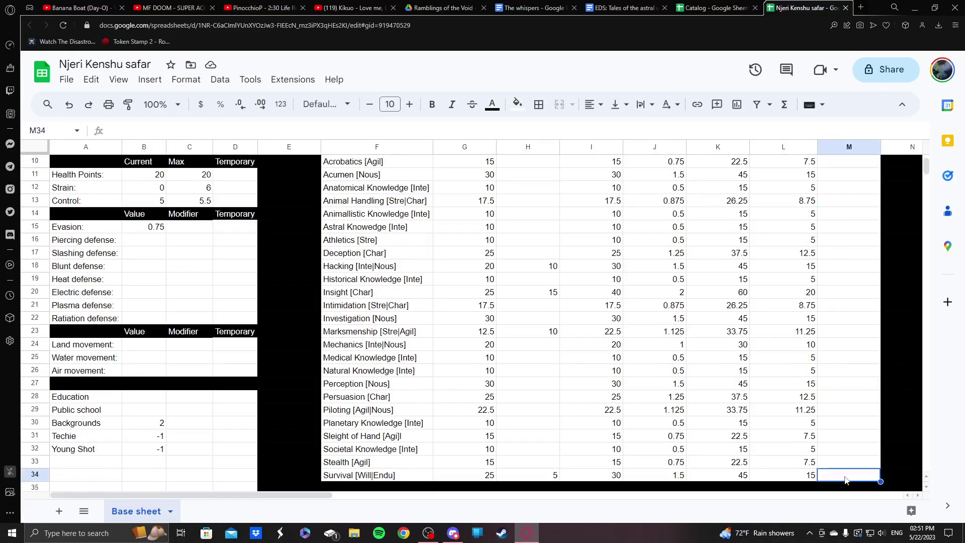
type("12")
key("Return")
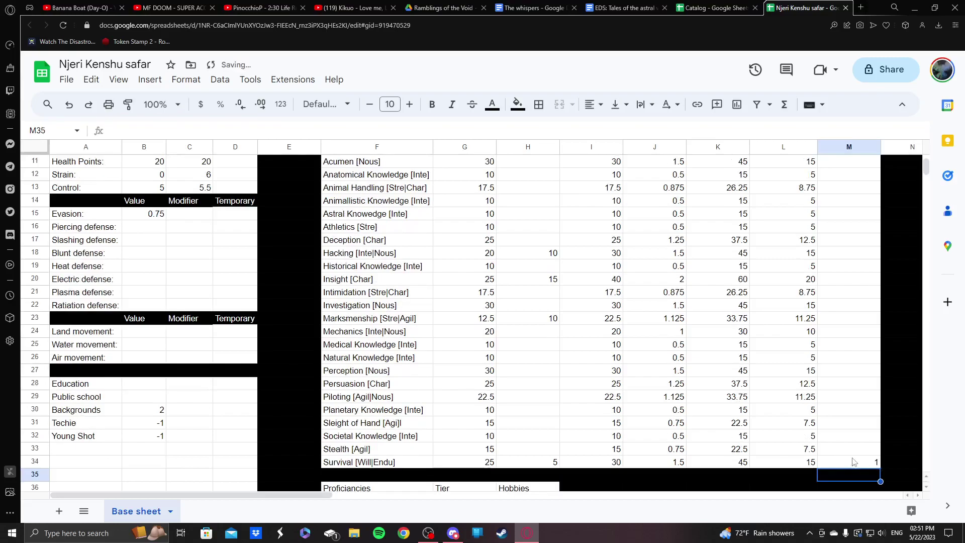
- Enter 1 hobby point for the Insight skill in the Hobbies column
left_click(850, 439)
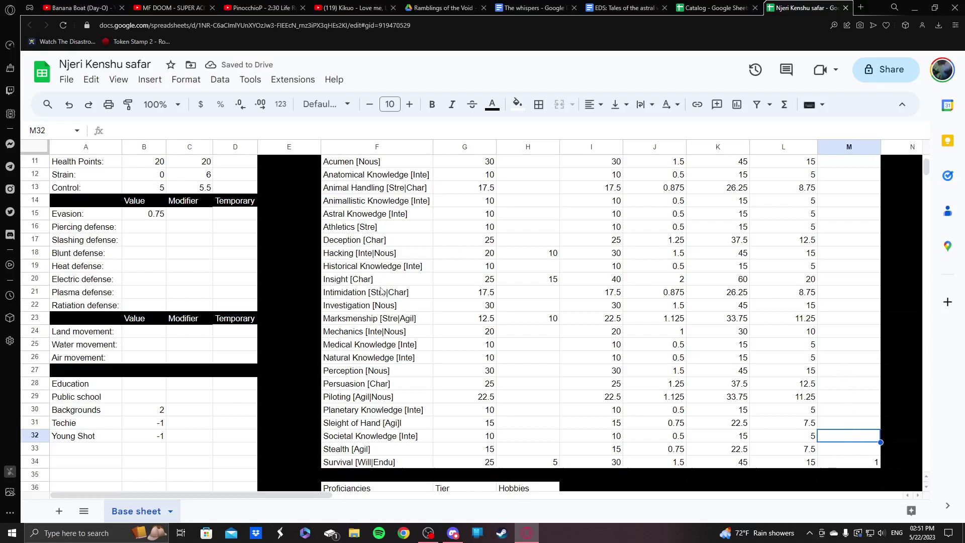
left_click(429, 279)
left_click(872, 284)
type("1")
key("Return")
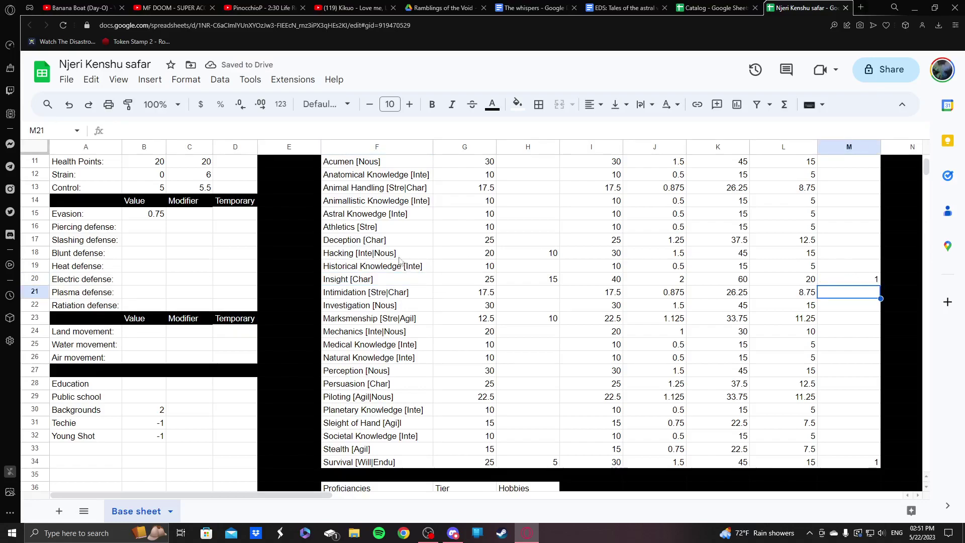
- Enter 1 hobby point for the Persuasion skill in the Hobbies column
scroll(397, 240, "up", 1)
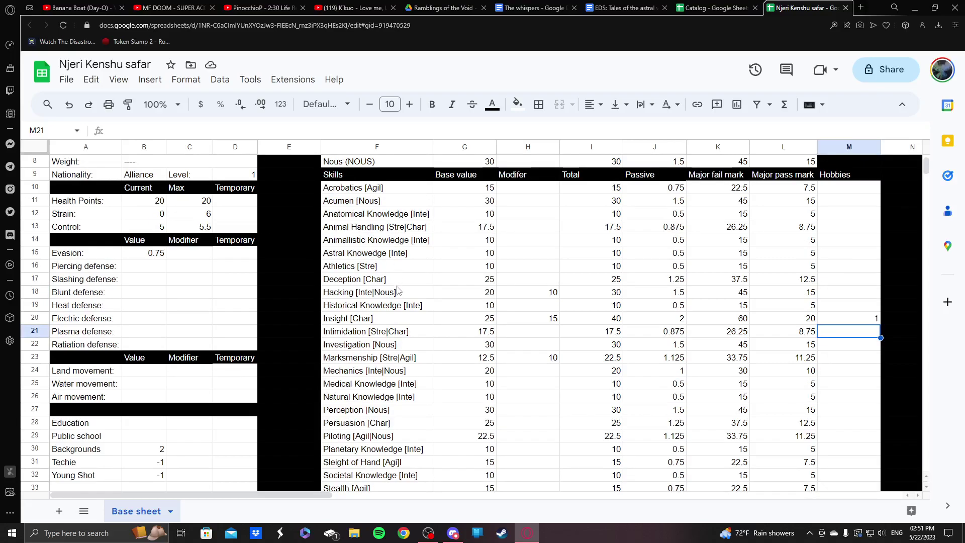
scroll(398, 284, "down", 1)
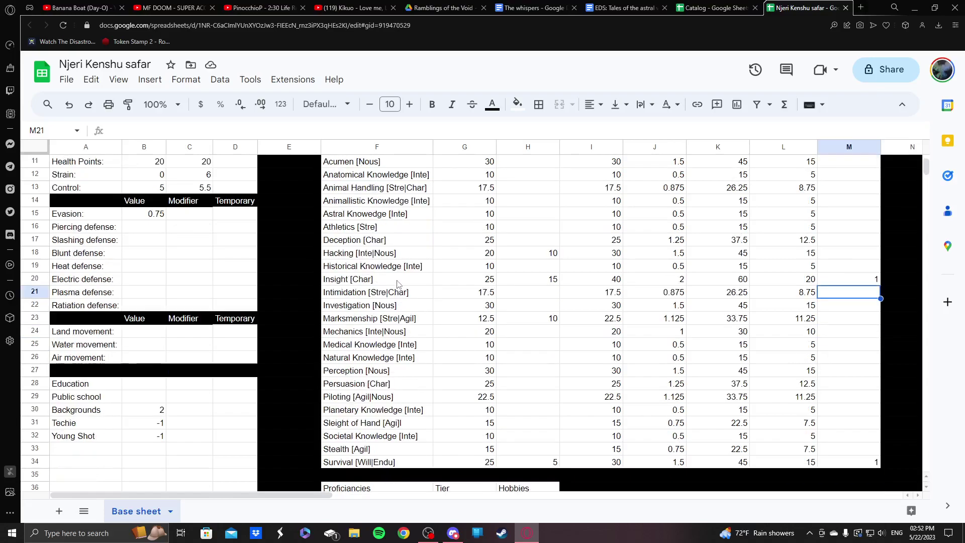
left_click(403, 385)
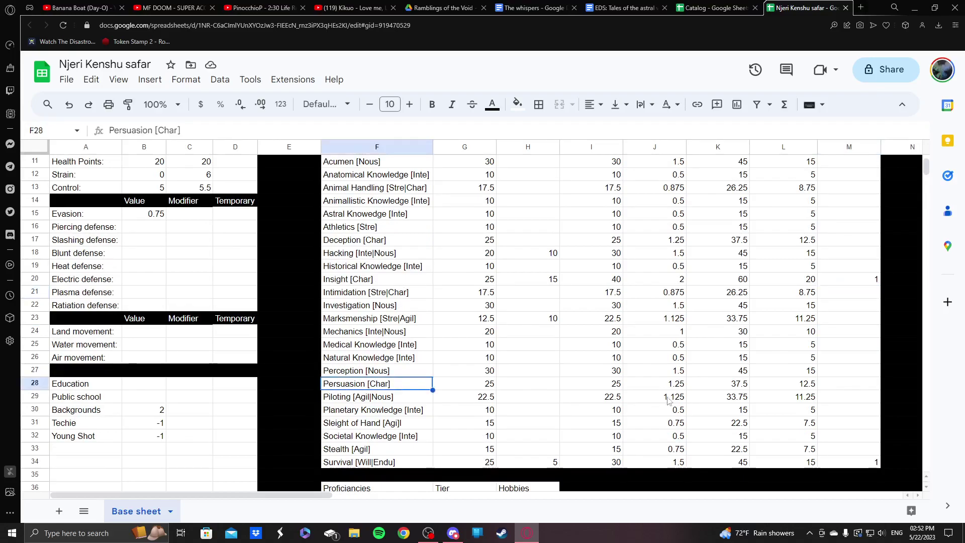
left_click(830, 388)
type("1")
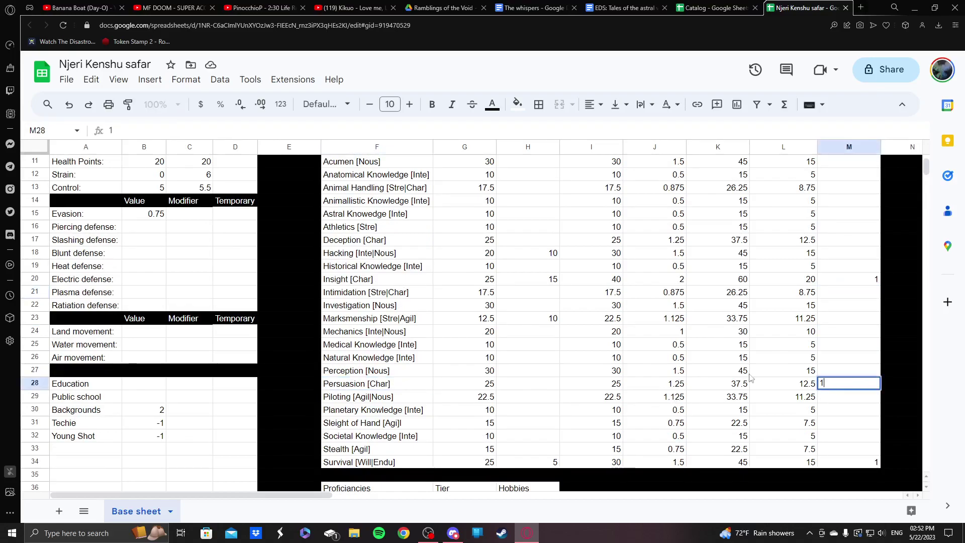
- Enter 11 for the Perception skill in the Hobbies column
left_click(851, 371)
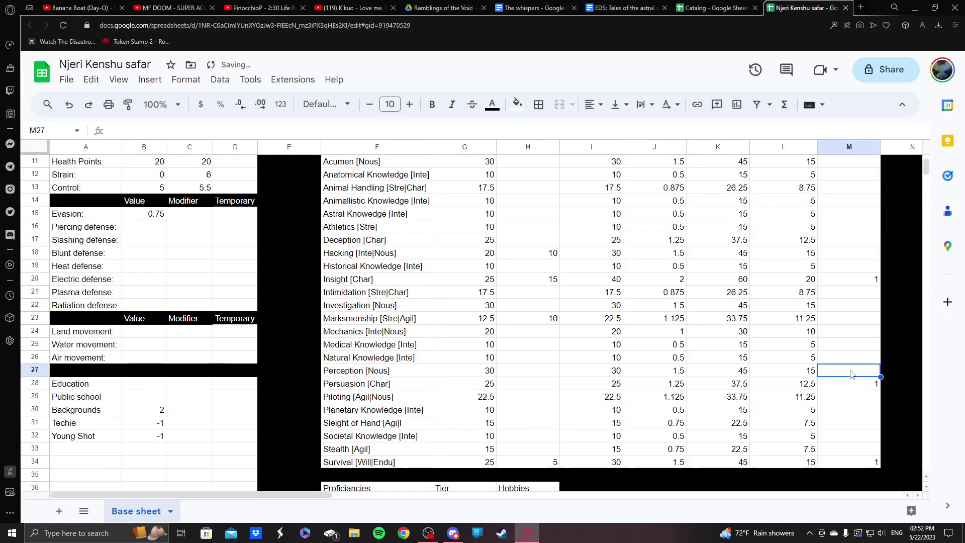
type("1")
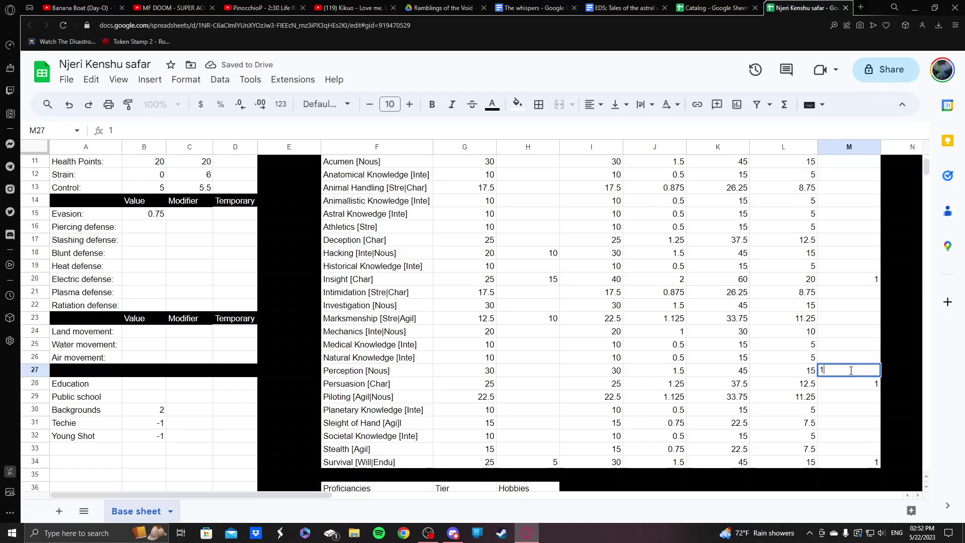
type("1")
key("Return")
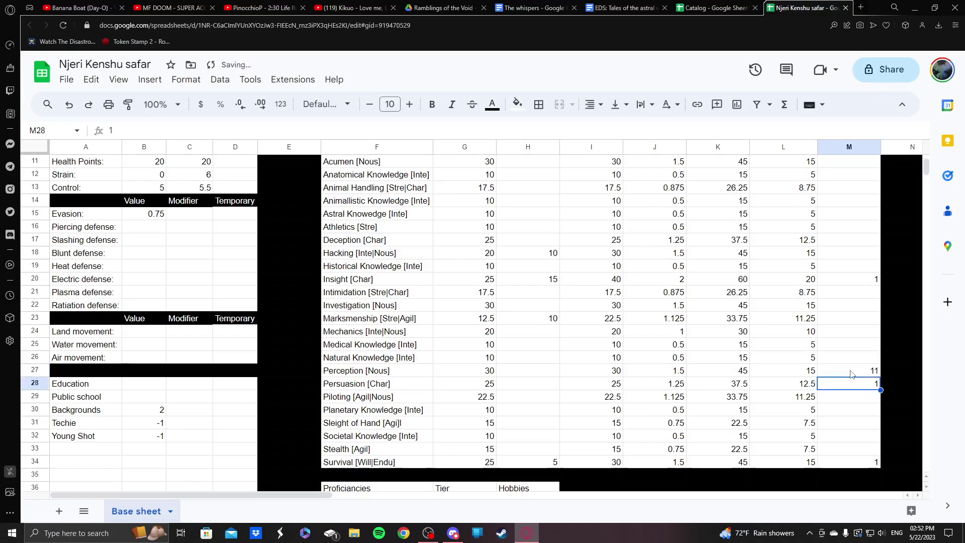
left_click(851, 372)
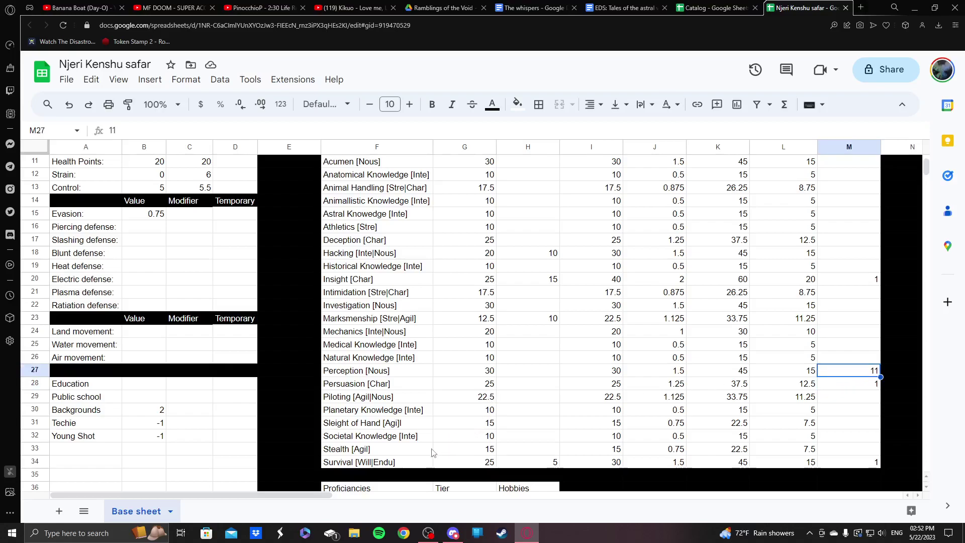
- Clear the Survival skill's modifier and set the Perception skill's modifier to 5 instead
left_click(507, 462)
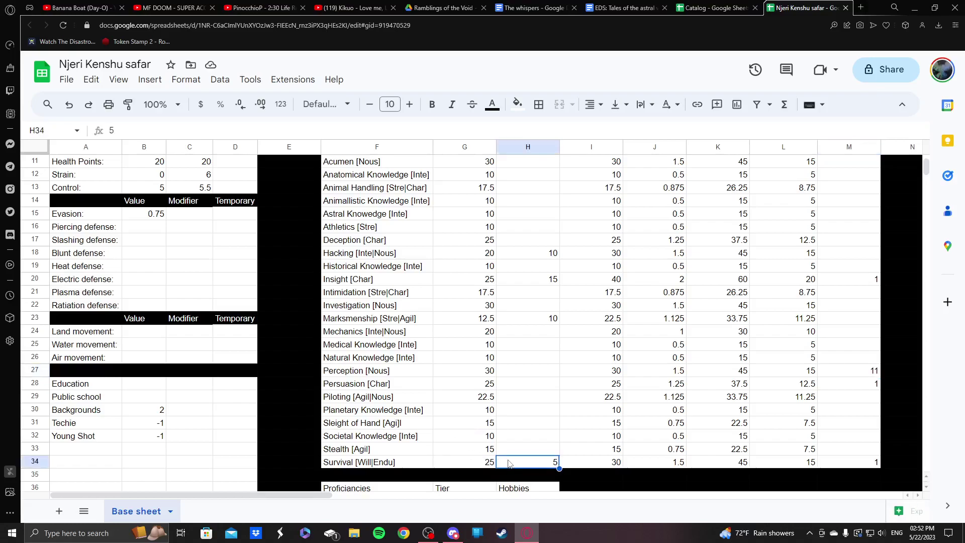
key("Delete")
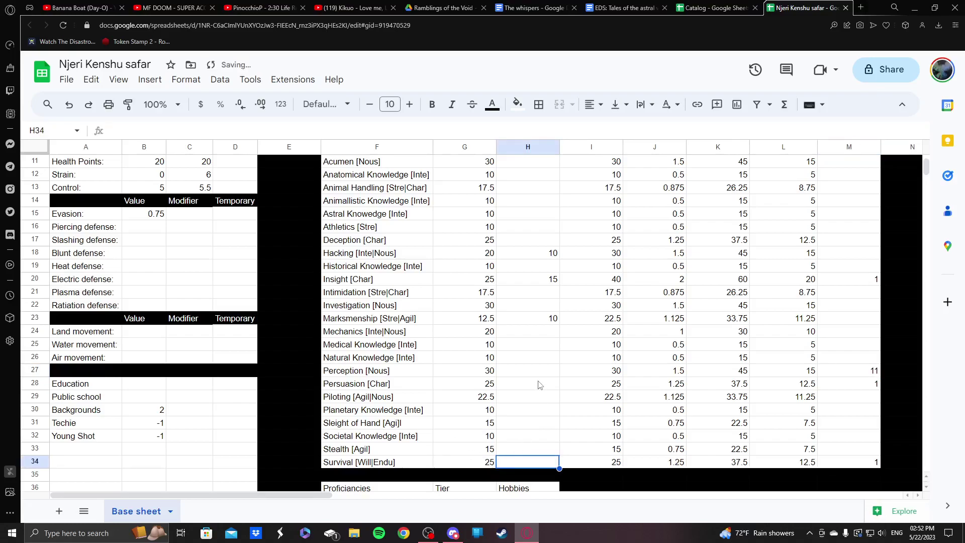
left_click(538, 371)
type("5")
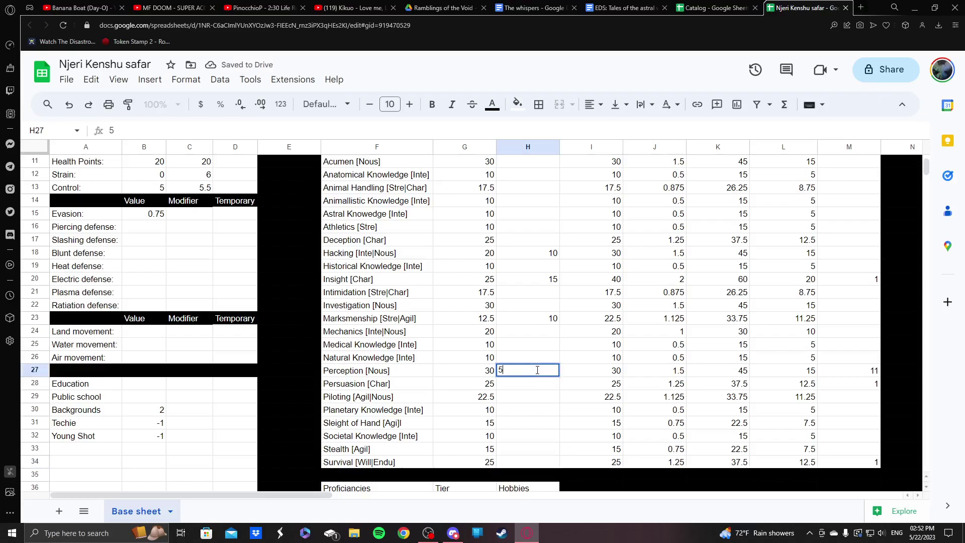
key("Return")
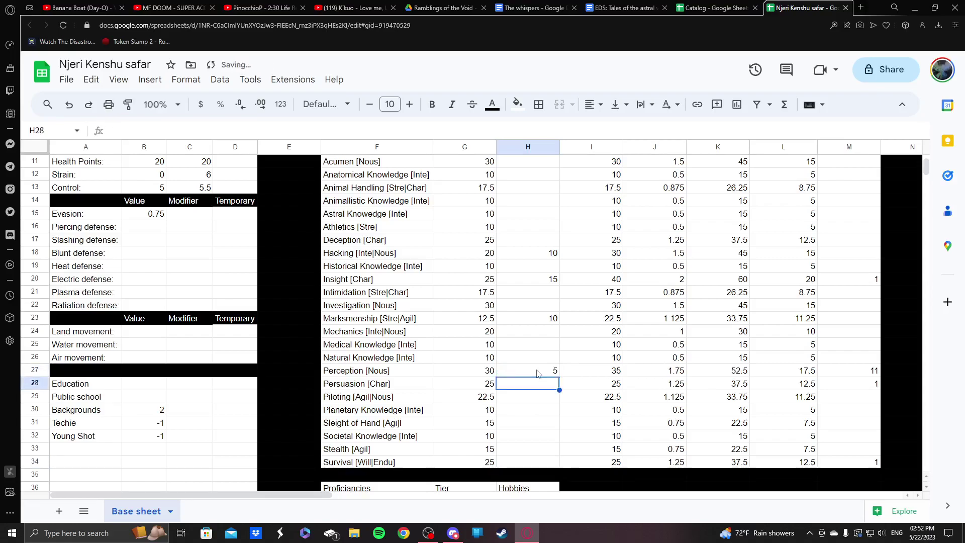
- Set the Insight skill's modifier to 10
left_click(520, 280)
left_click(285, 128)
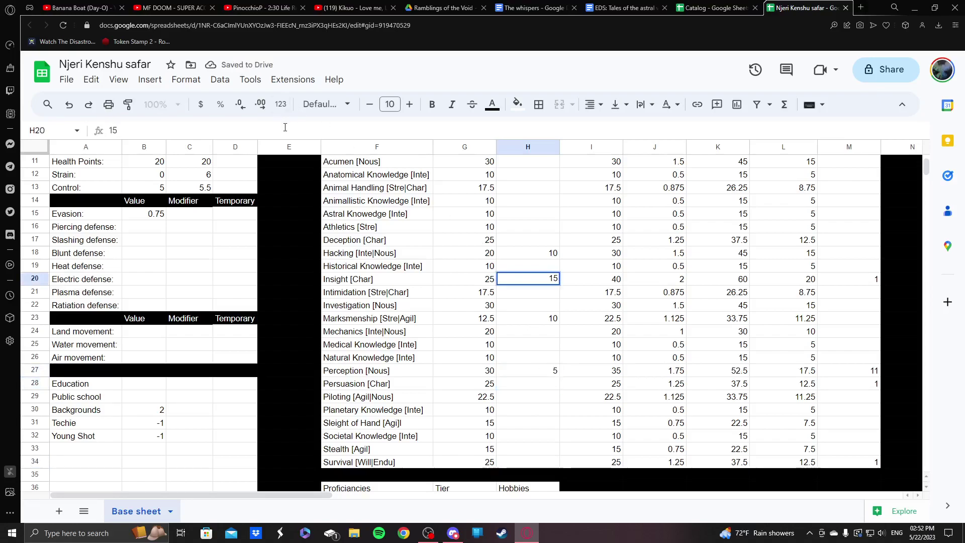
type("0")
key("Return")
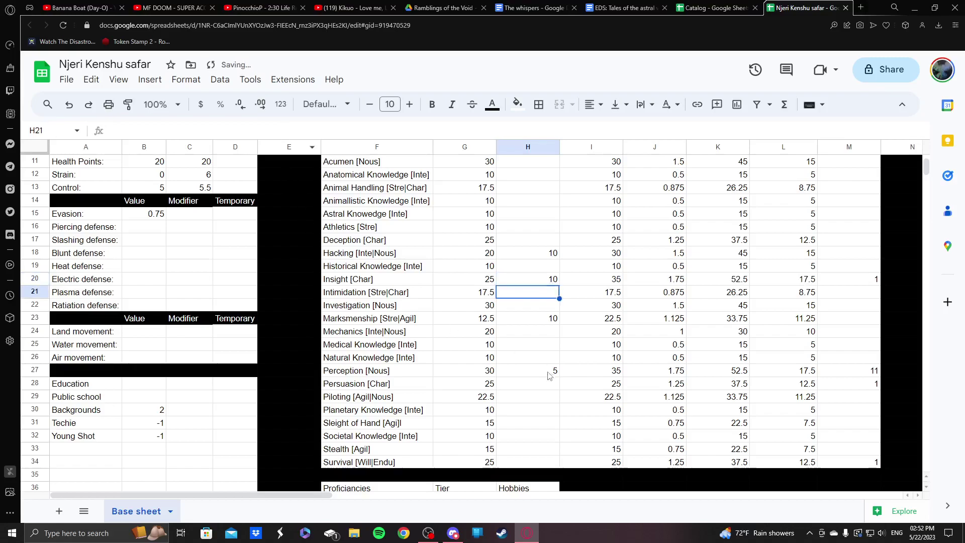
- Replace the Perception skill's modifier with 10
left_click(547, 372)
key("Delete")
type("10")
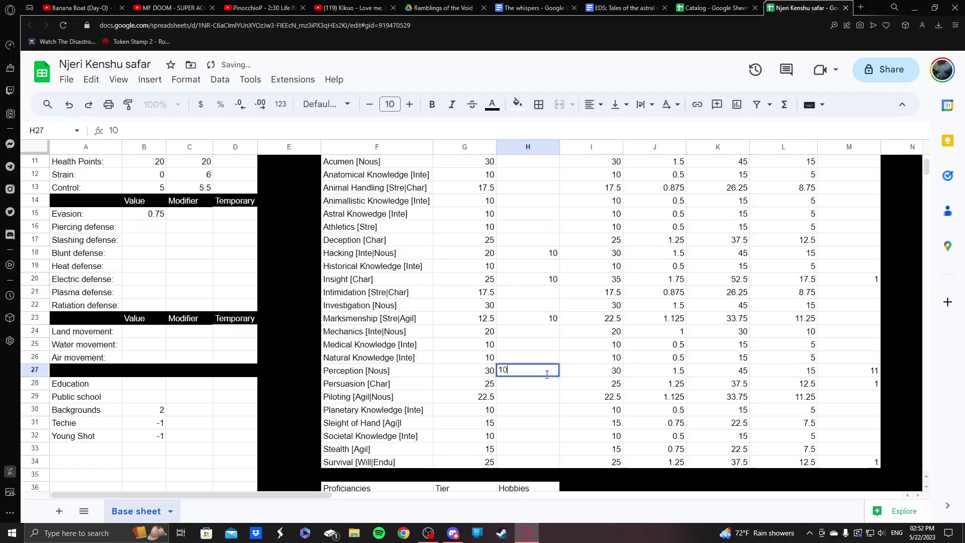
key("Return")
left_click(546, 374)
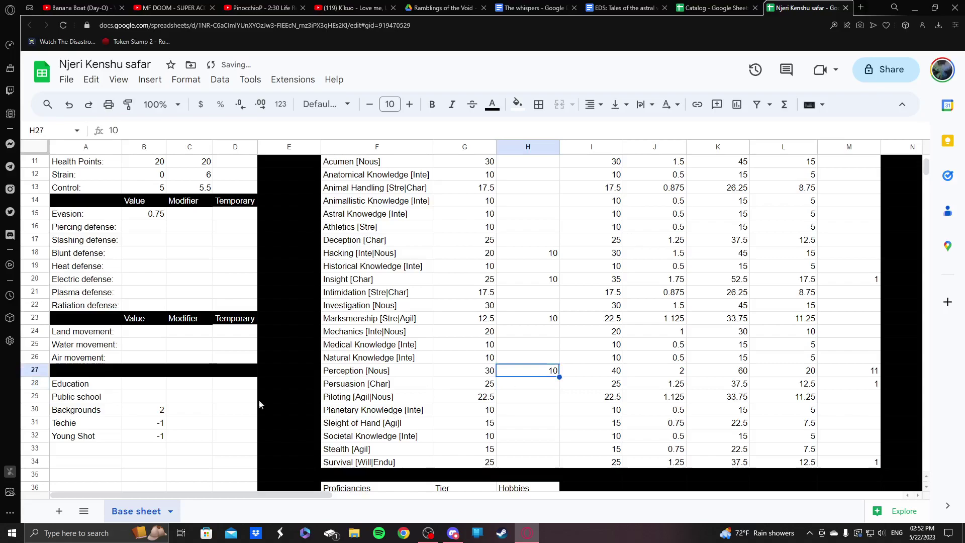
- Check the Public school entry against the skill modifiers, and review the hobby points entered for Survival, Persuasion, Perception and Insight
scroll(54, 412, "down", 1)
left_click(96, 364)
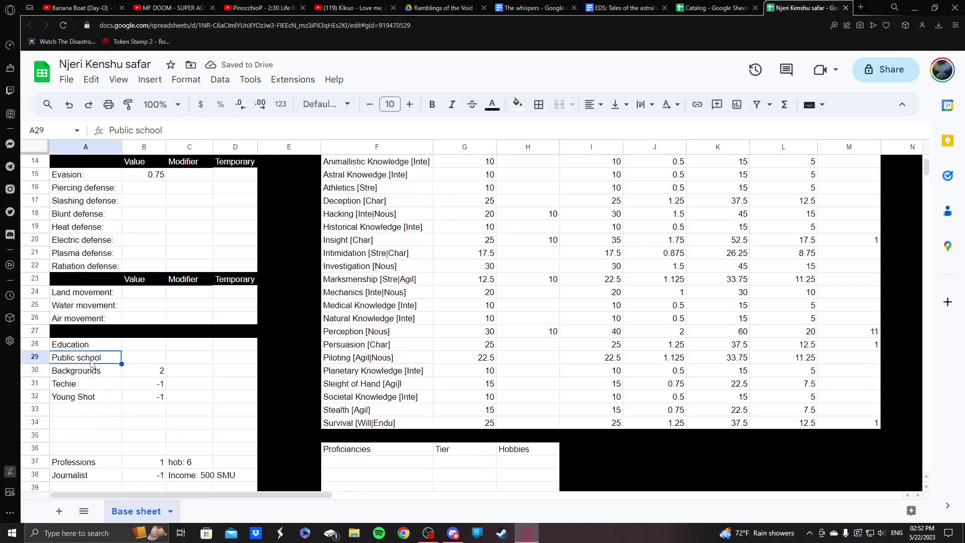
left_click(532, 332)
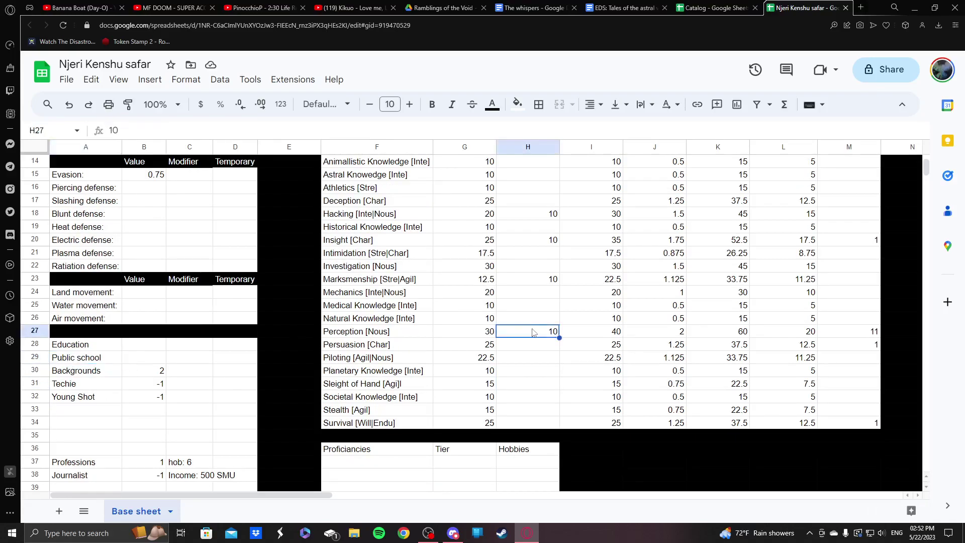
left_click(541, 244)
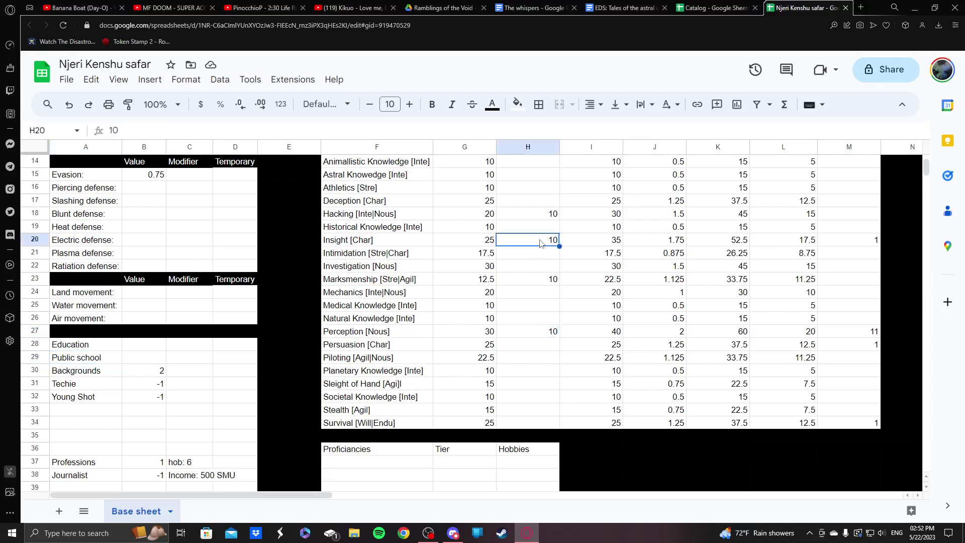
left_click(538, 408)
left_click(541, 334)
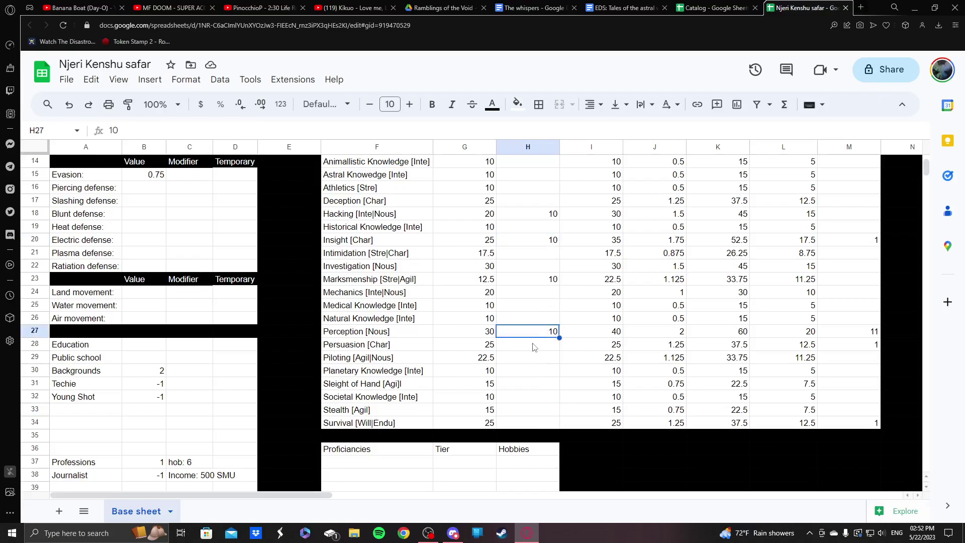
left_click(534, 397)
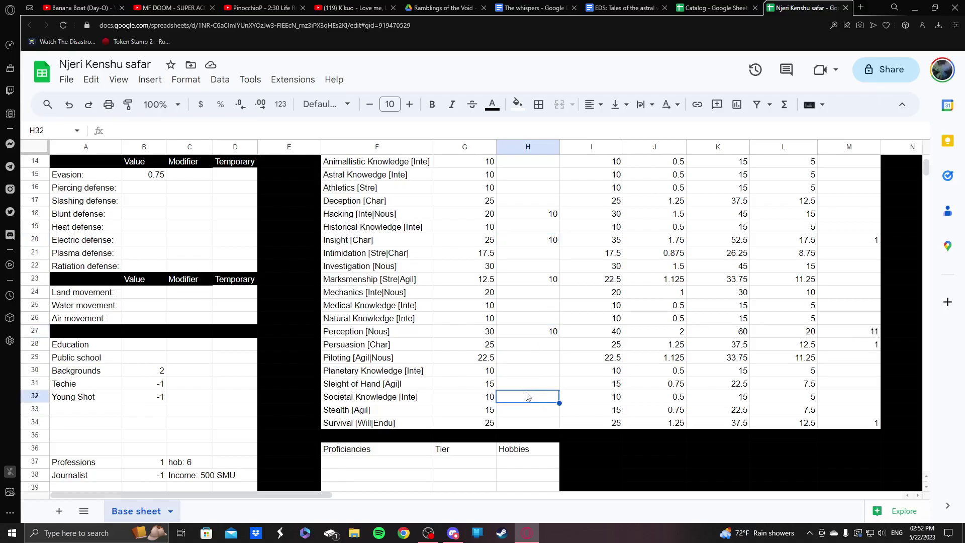
left_click(875, 424)
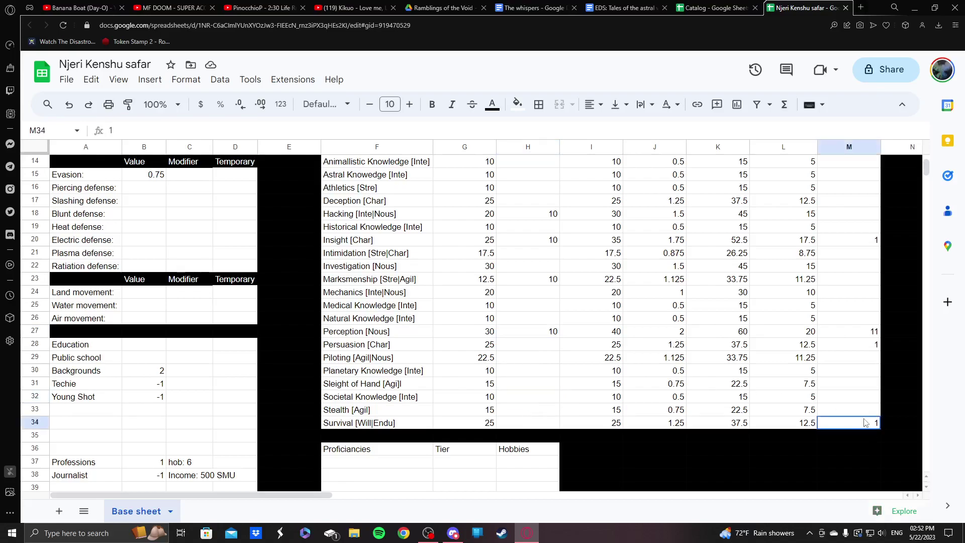
left_click(864, 347)
left_click(861, 330)
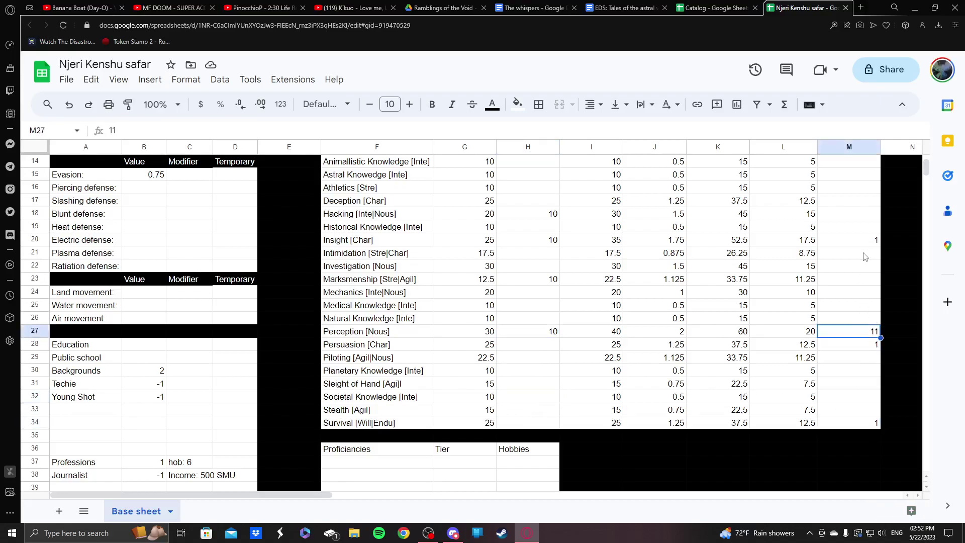
left_click(858, 229)
scroll(850, 246, "up", 3)
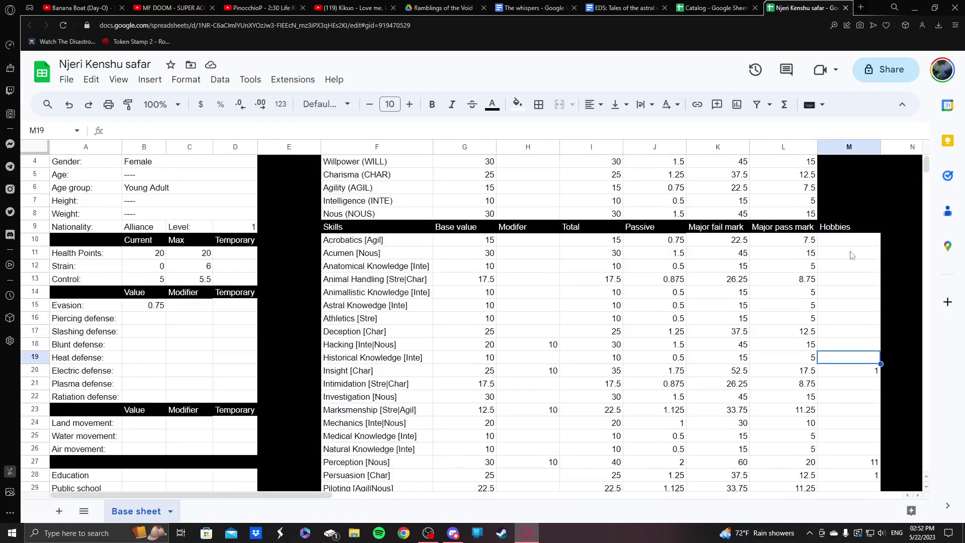
- Enter 1 as the hobby value for the Investigation skill
scroll(855, 279, "down", 1)
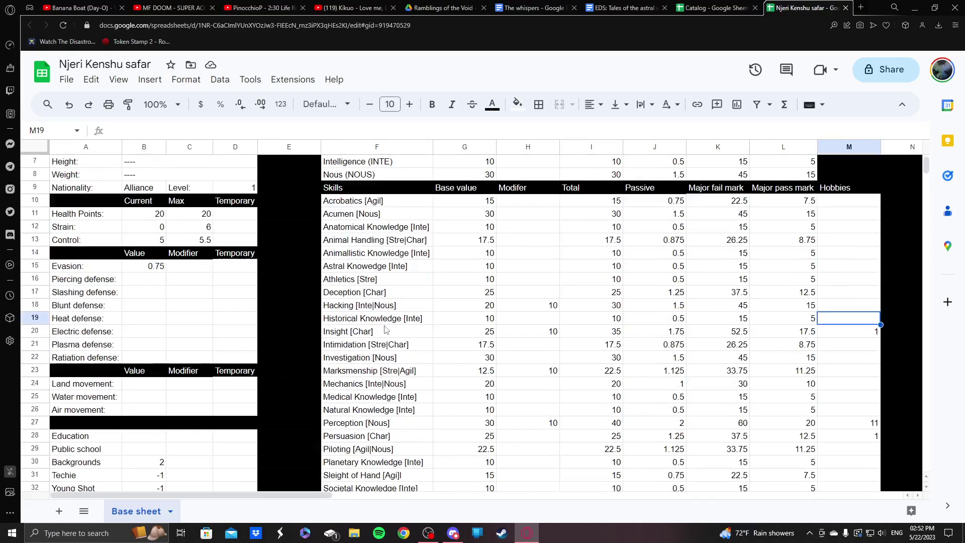
scroll(385, 327, "down", 1)
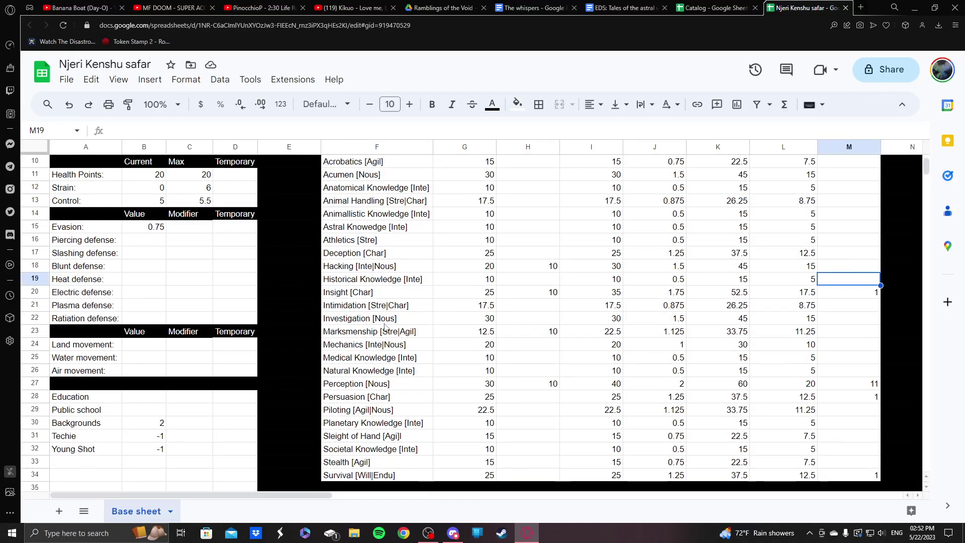
left_click(408, 322)
left_click(858, 320)
type("1")
key("Return")
scroll(841, 336, "down", 1)
scroll(840, 337, "up", 1)
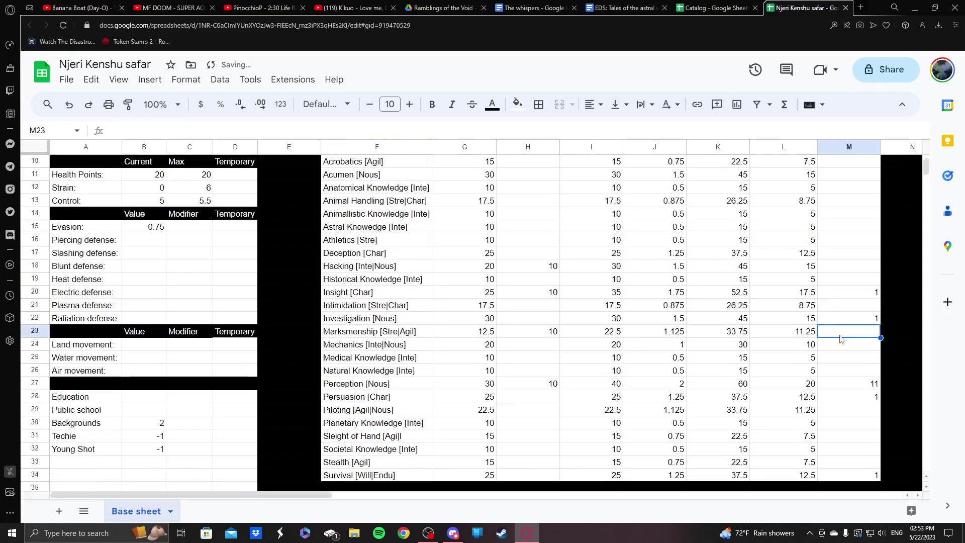
scroll(844, 328, "down", 1)
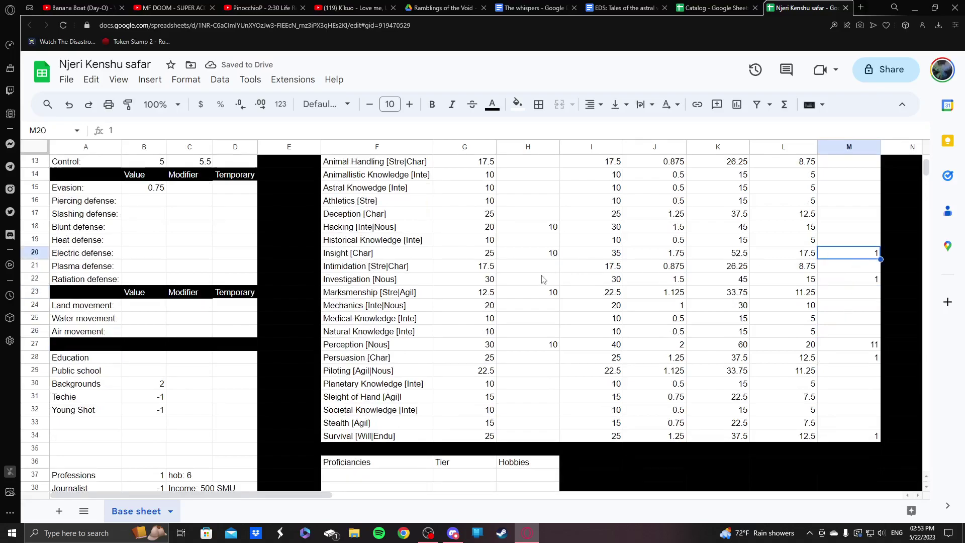
left_click(535, 257)
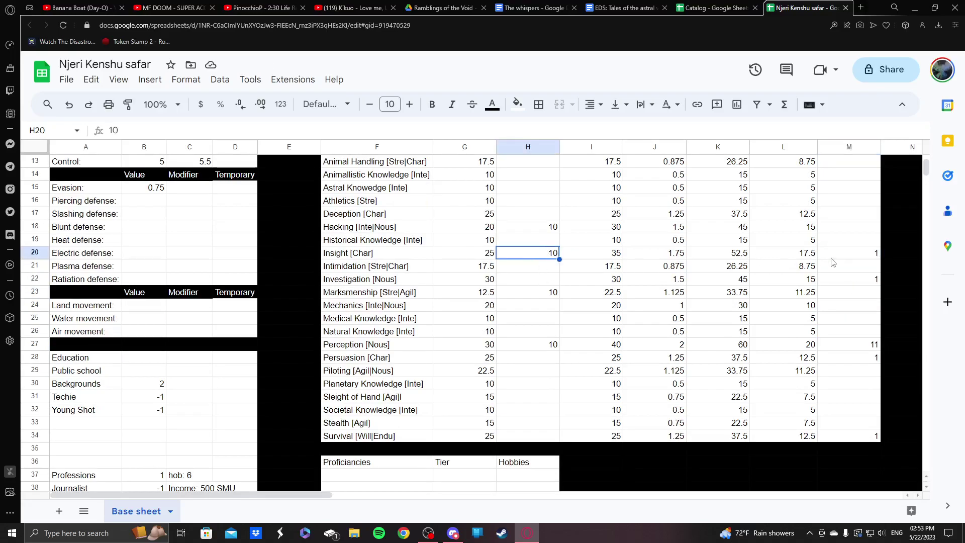
left_click(850, 279)
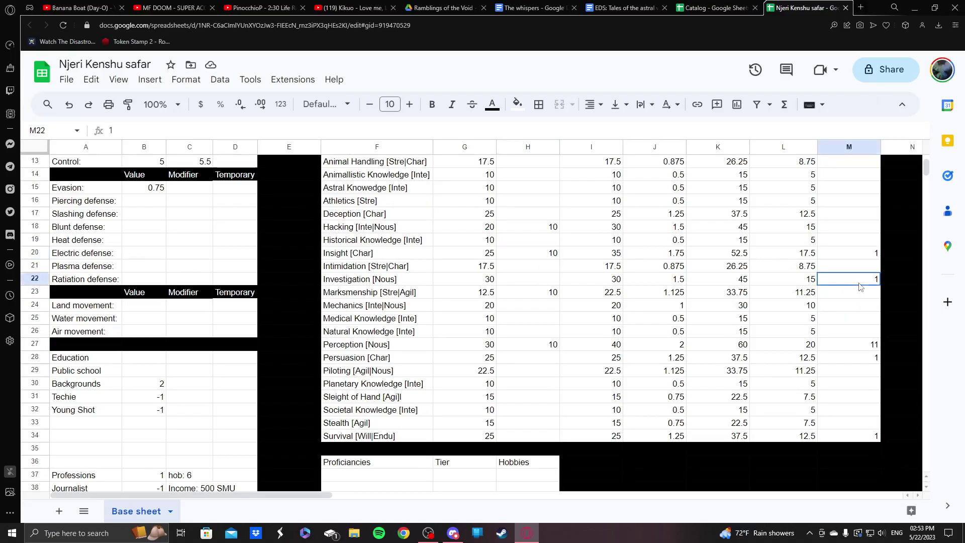
left_click(527, 278)
left_click(853, 347)
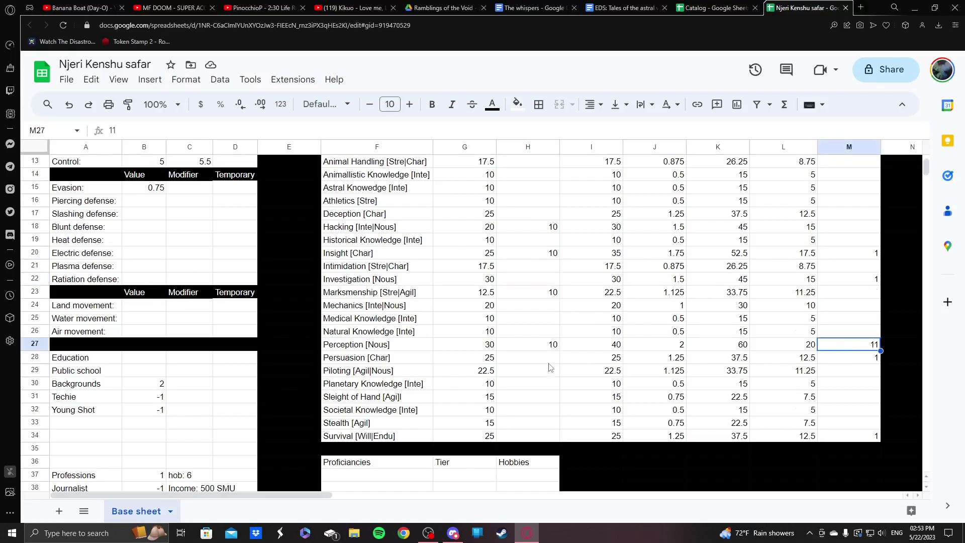
- Clear the character's level in the main stats and re-enter it as 1
scroll(550, 367, "up", 4)
left_click(232, 269)
key("Delete")
type("2")
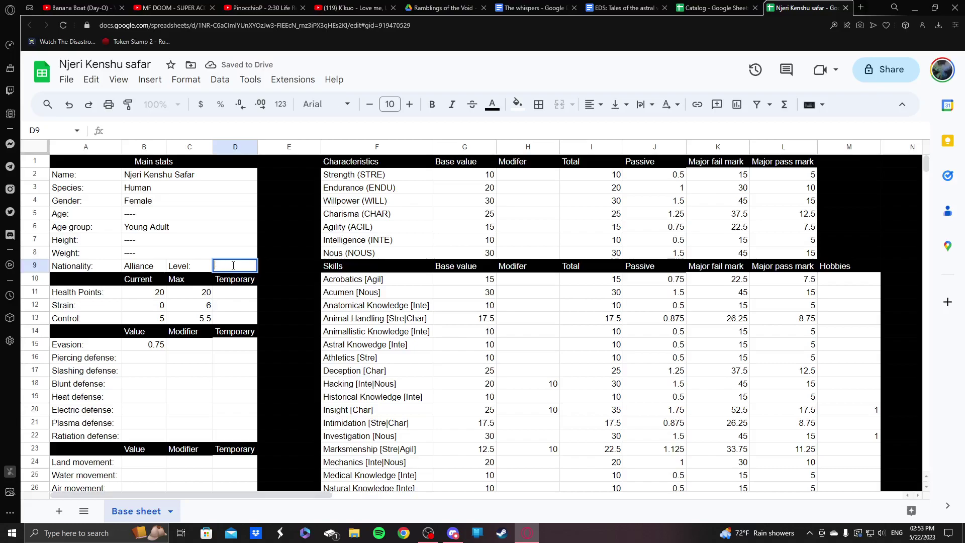
key("Return")
- Examine the Inventory table's columns and the Journalist profession's income on the character sheet
scroll(595, 208, "down", 5)
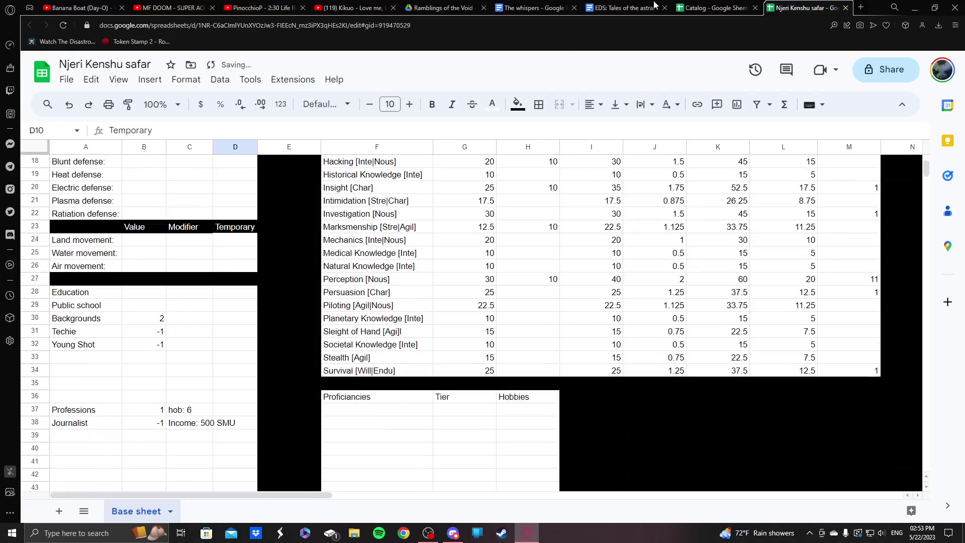
left_click(653, 8)
left_click(804, 8)
left_click_drag(291, 494, 537, 487)
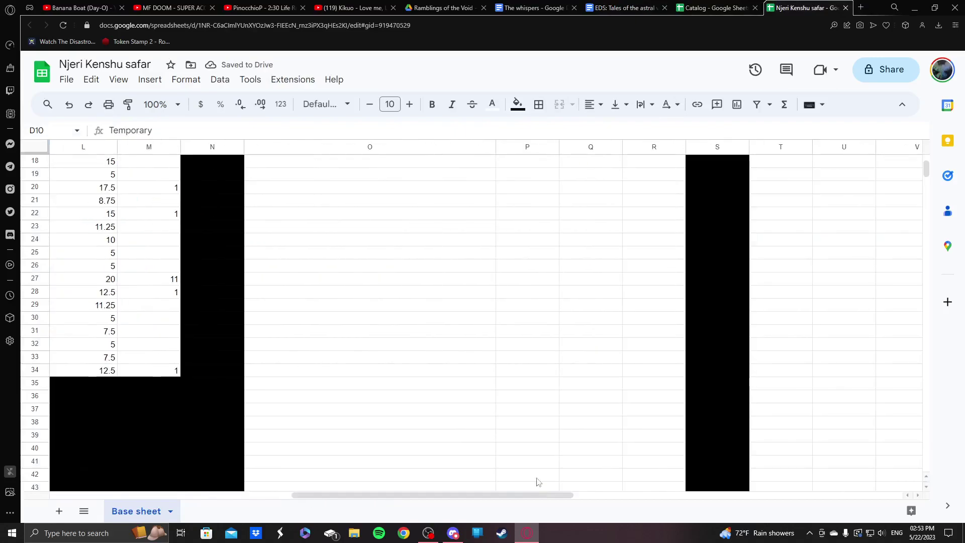
scroll(556, 437, "up", 6)
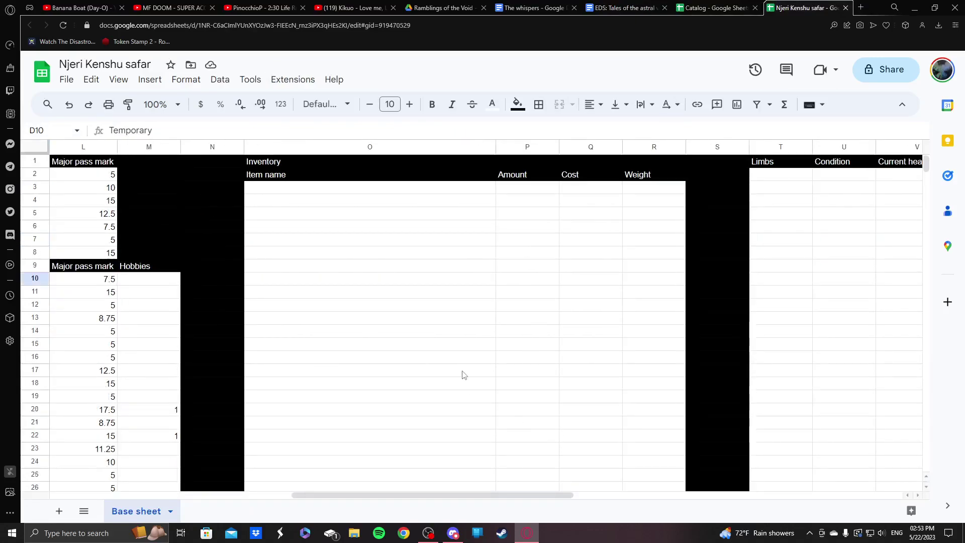
left_click(327, 190)
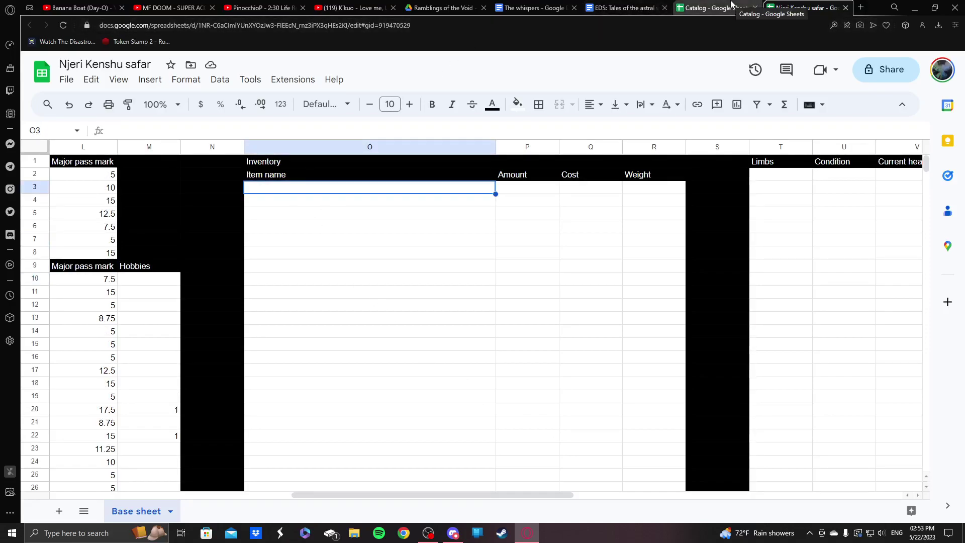
left_click_drag(562, 503, 320, 504)
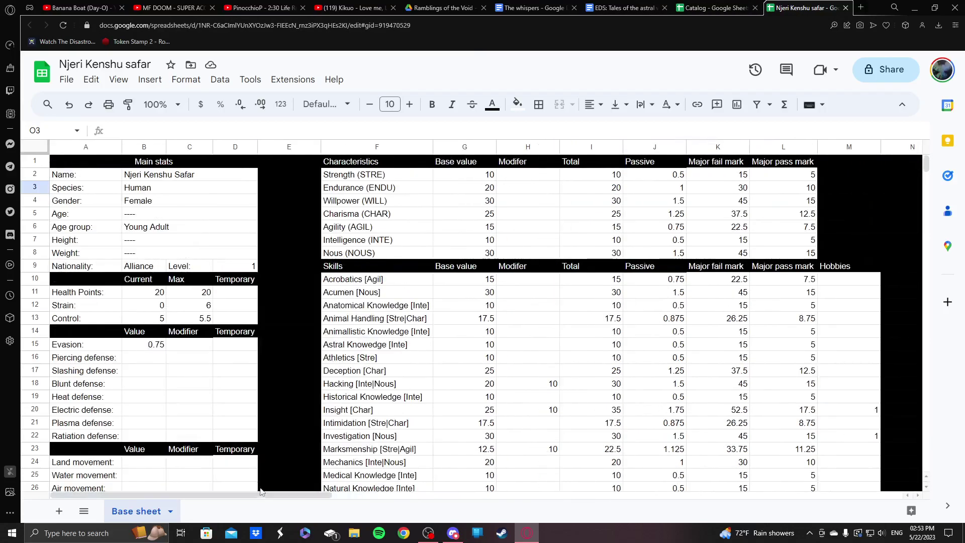
scroll(265, 430, "down", 6)
left_click(209, 332)
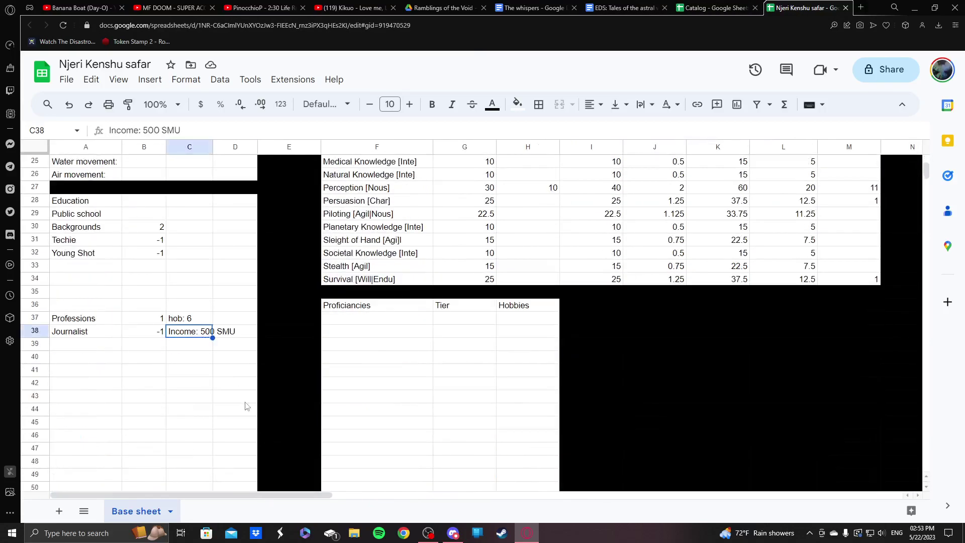
scroll(322, 412, "up", 4)
scroll(330, 387, "up", 3)
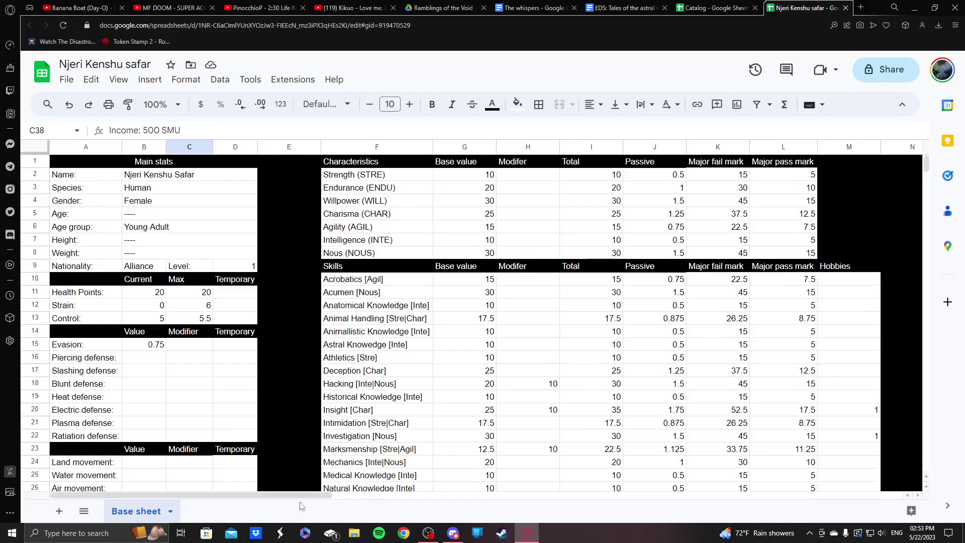
left_click_drag(307, 494, 520, 491)
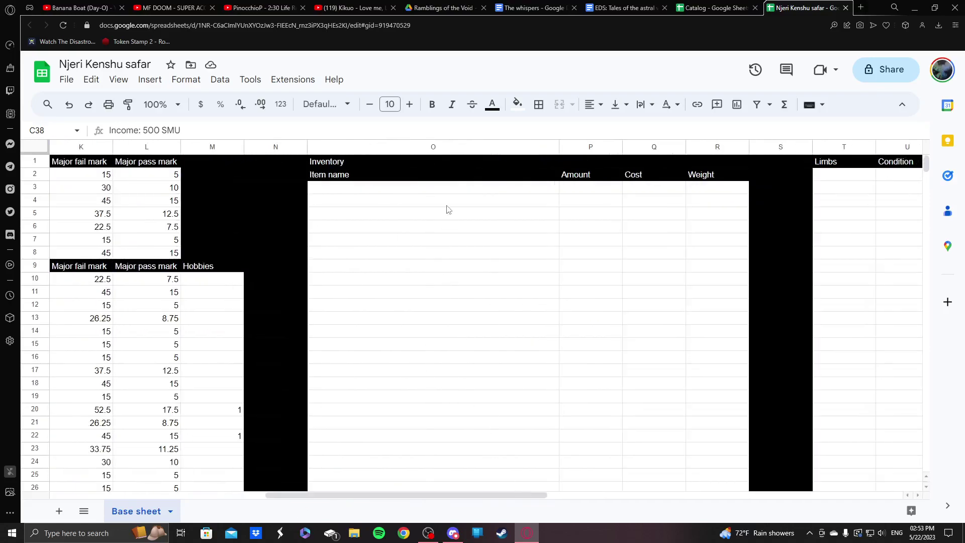
left_click(452, 189)
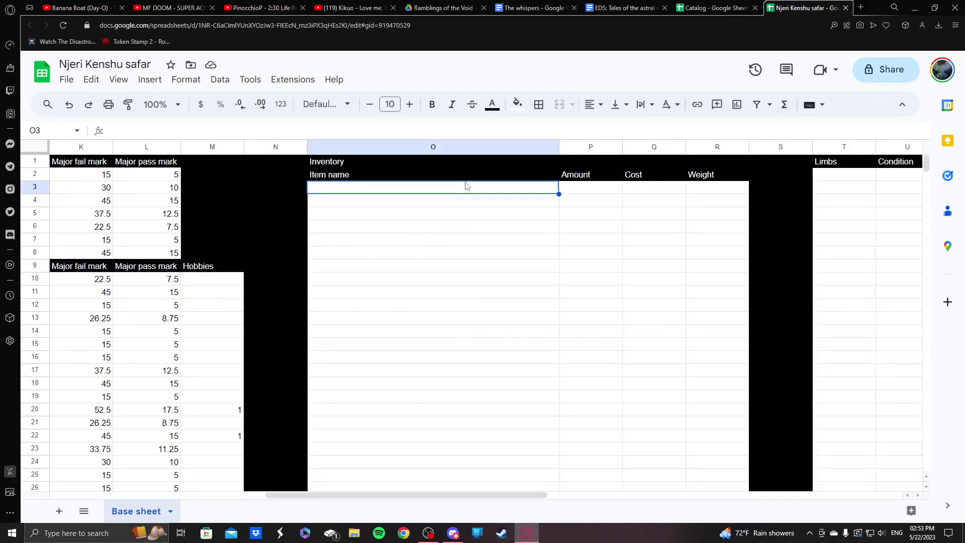
- Switch to the Catalog spreadsheet and look through the Equipment sheet for gear to add to the inventory
left_click(720, 7)
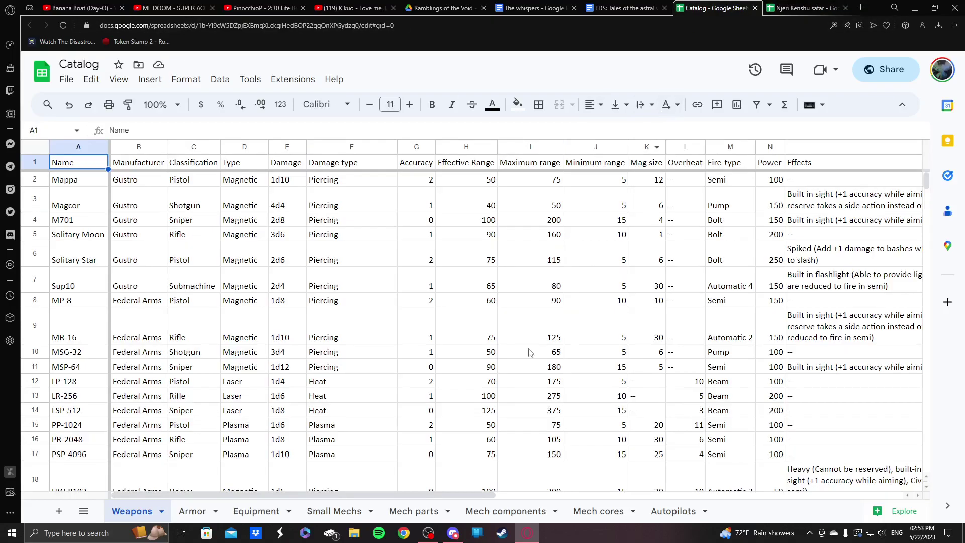
left_click(270, 515)
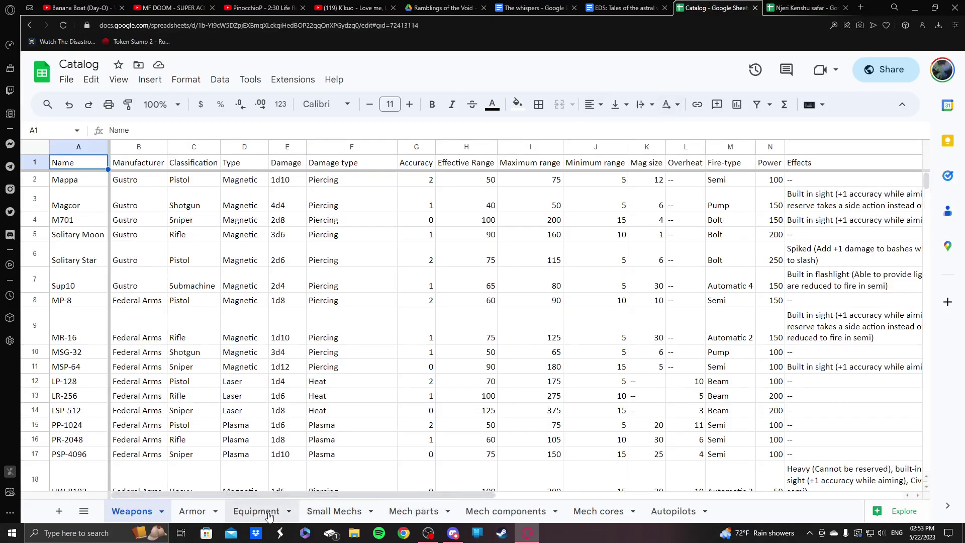
scroll(261, 250, "down", 1)
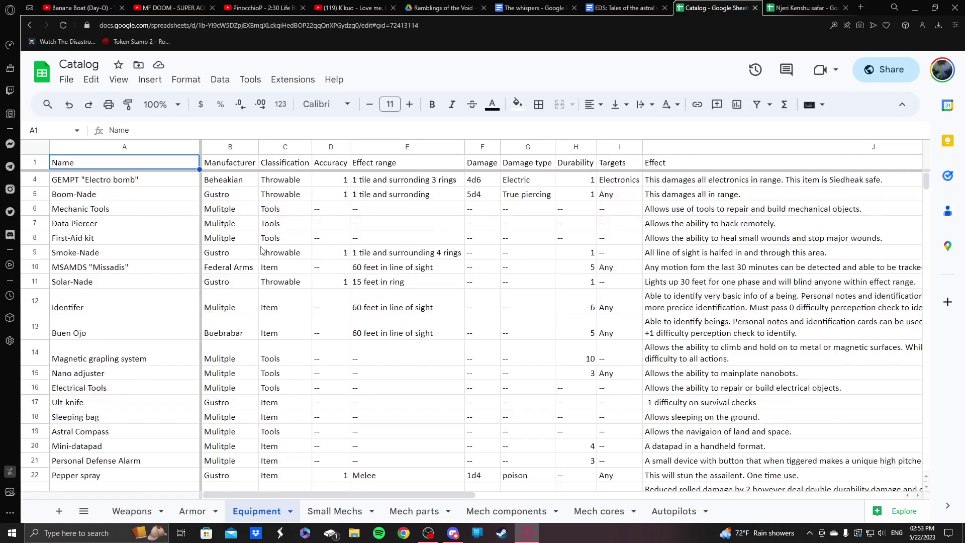
scroll(261, 250, "down", 4)
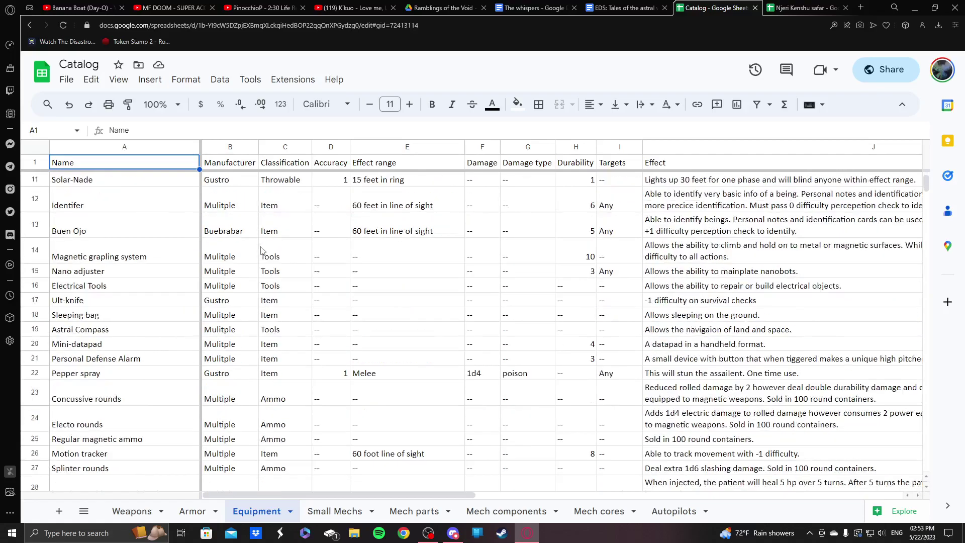
scroll(261, 250, "down", 1)
scroll(261, 248, "down", 1)
scroll(268, 248, "up", 1)
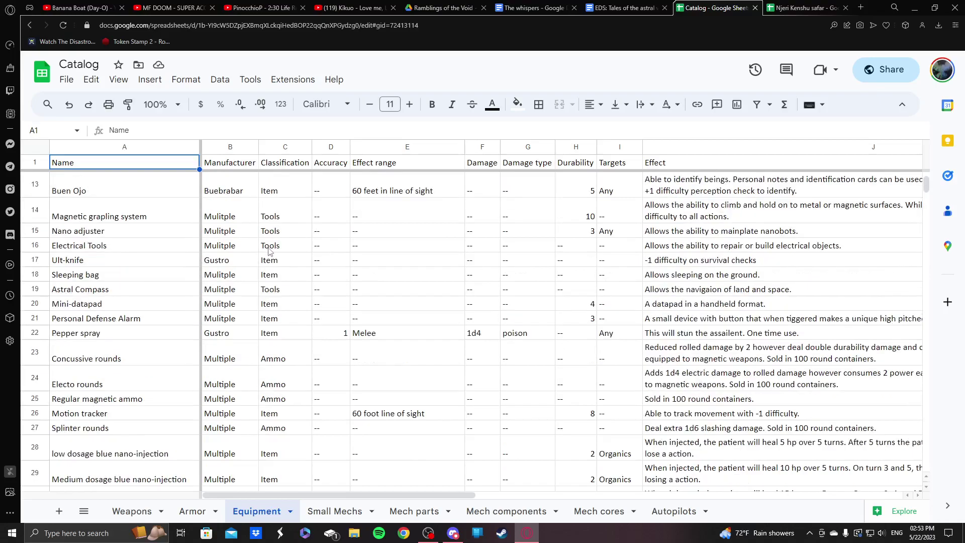
scroll(269, 251, "down", 3)
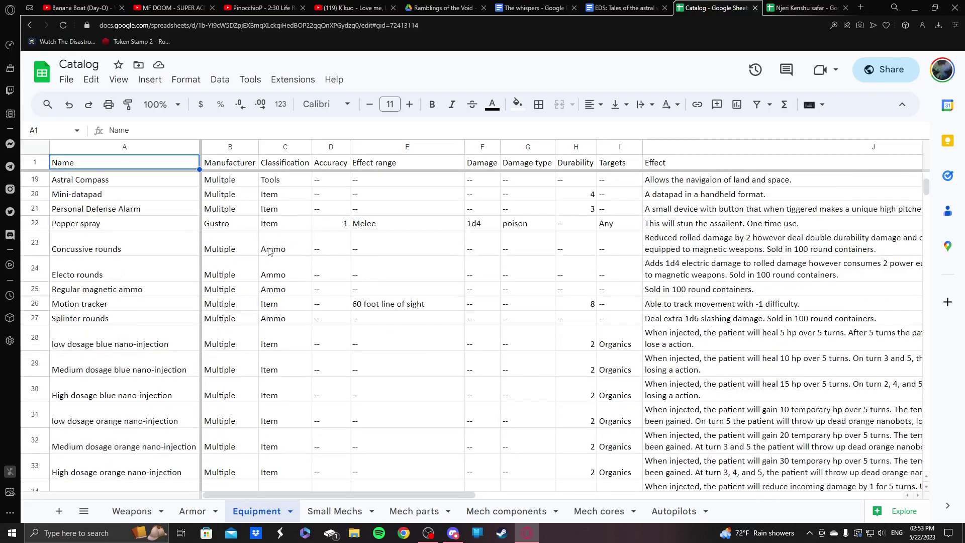
scroll(269, 251, "up", 1)
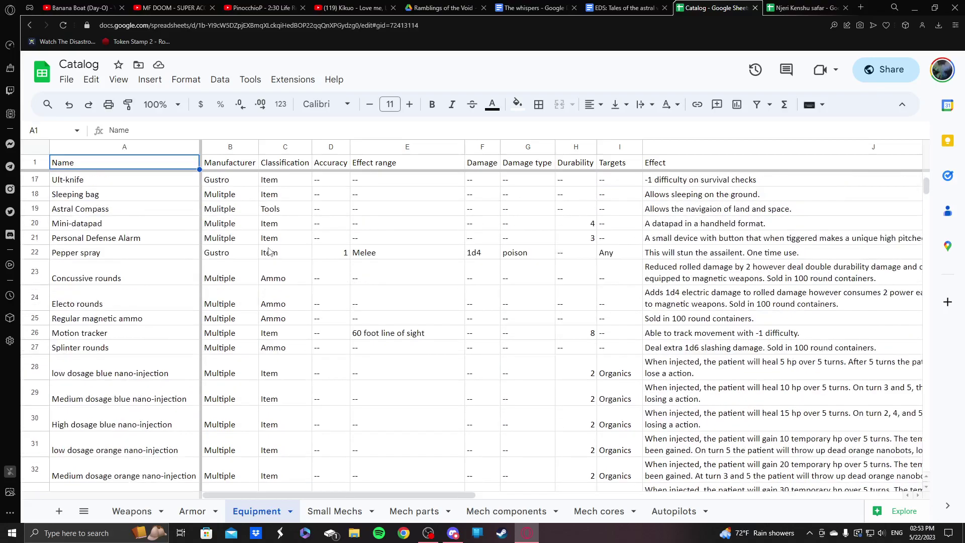
- Copy the item name Astral Compass from the Catalog into the first Item name row of the character's Inventory
left_click(34, 210)
left_click(166, 211)
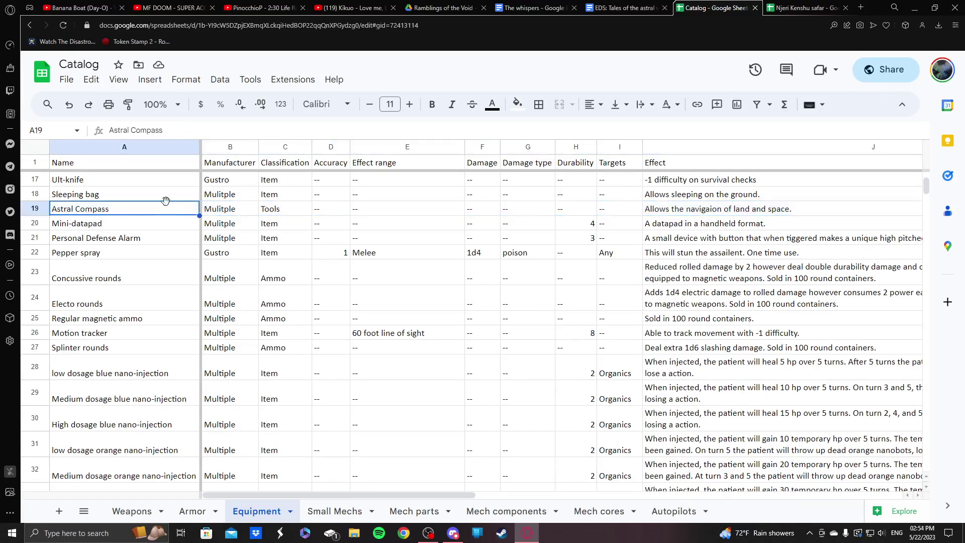
left_click_drag(182, 130, 85, 132)
right_click(133, 129)
left_click(157, 163)
left_click(267, 208)
left_click(773, 7)
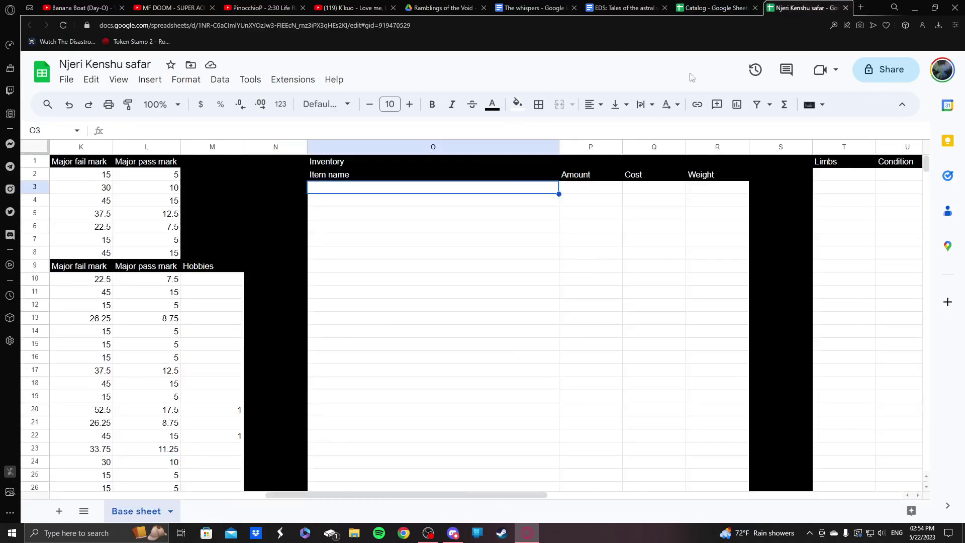
right_click(391, 192)
left_click(445, 161)
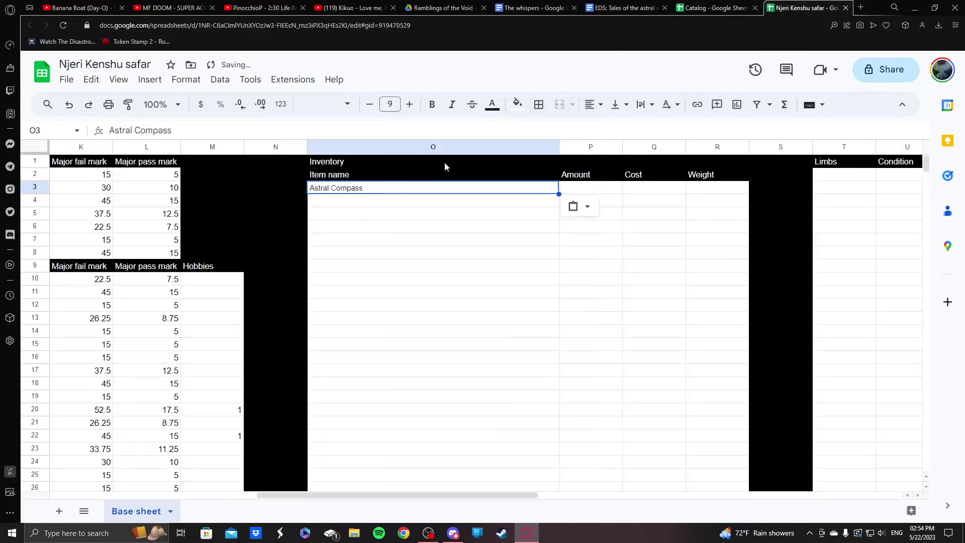
- Set the Astral Compass amount to 1 and enter its Catalog cost as 125 SMU in the Inventory
left_click(570, 195)
type("1")
left_click(645, 190)
left_click(704, 15)
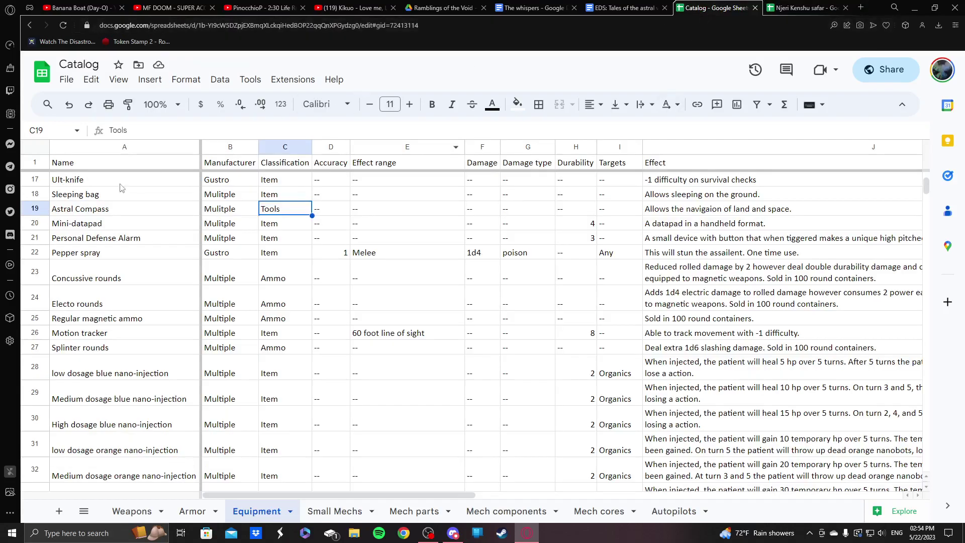
left_click(45, 208)
left_click_drag(462, 497, 628, 496)
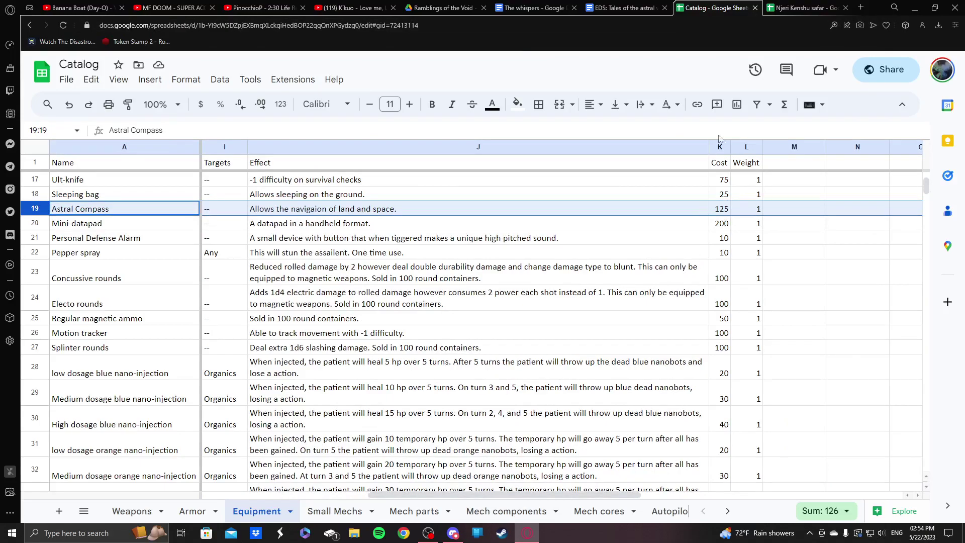
left_click(804, 8)
type("12")
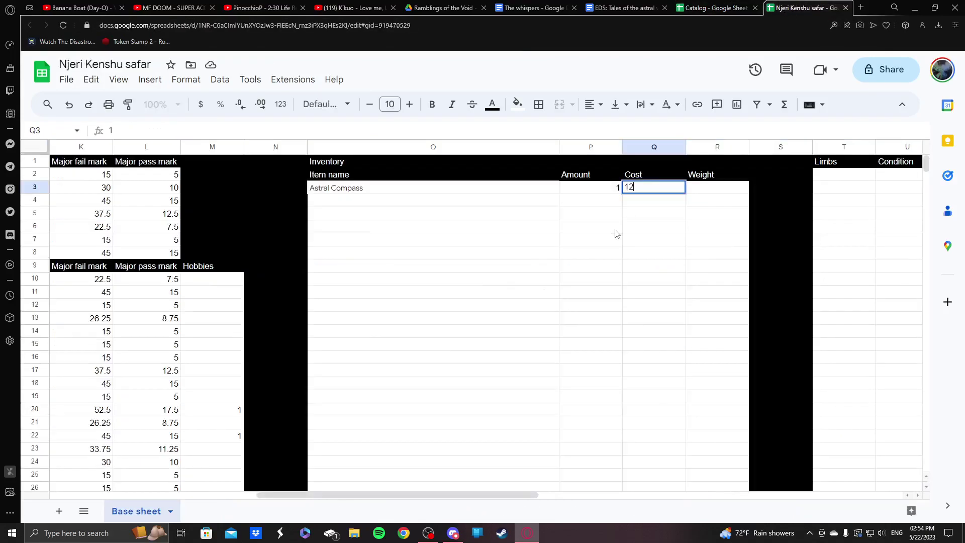
type("5 SMU")
key("Return")
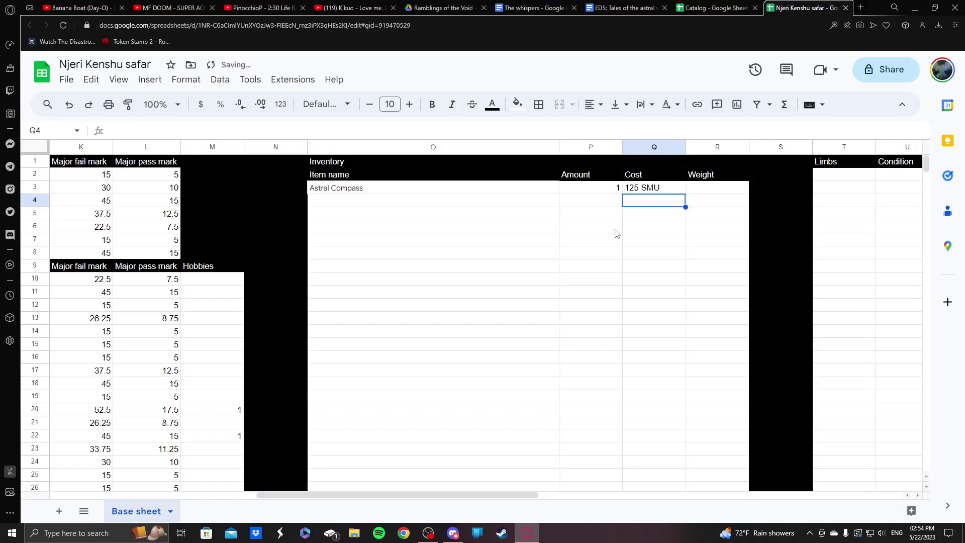
- Check the Astral Compass weight in the Catalog and enter 1 as its weight in the Inventory
left_click(703, 192)
left_click(714, 8)
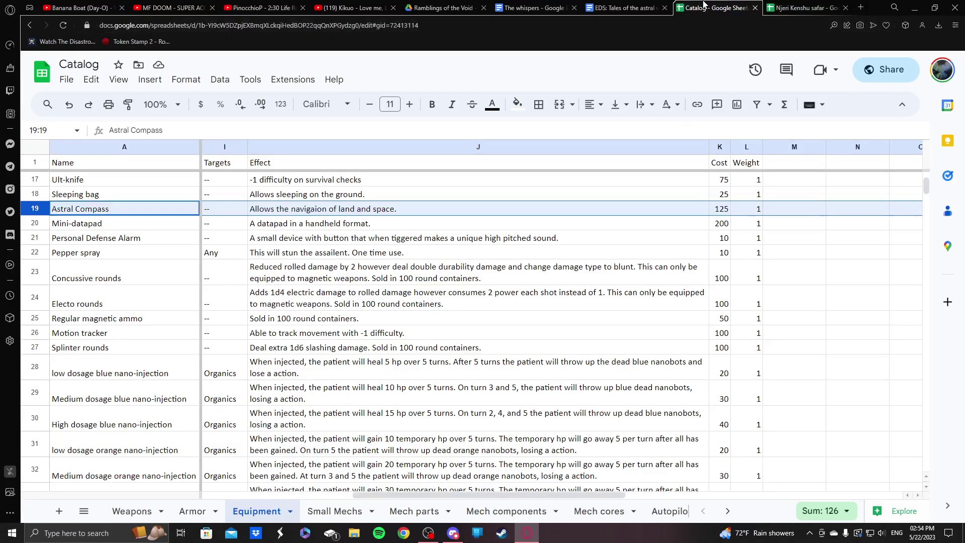
left_click(789, 9)
type("1")
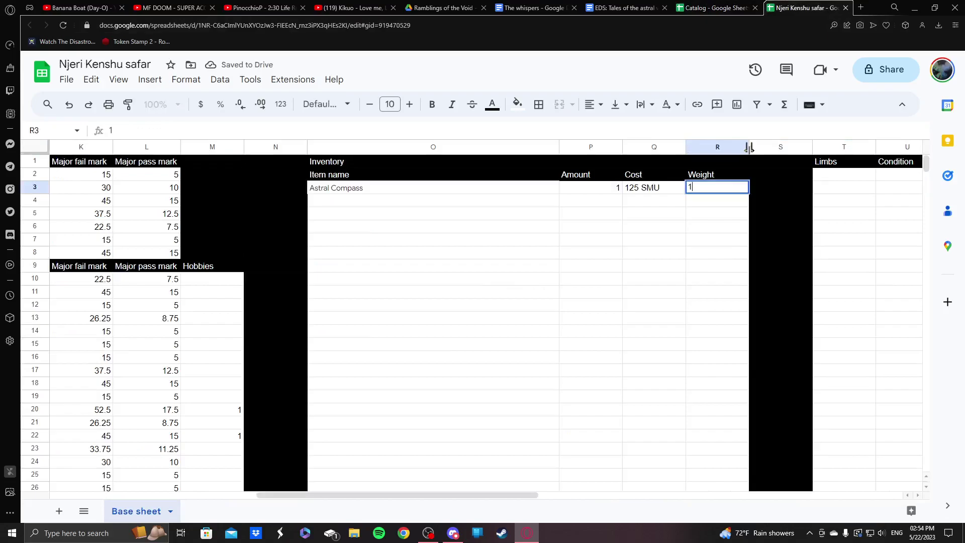
key("Return")
- Copy the item name Mini-datapad from the Catalog's Equipment sheet into the second Item name row of the character's Inventory
left_click(478, 206)
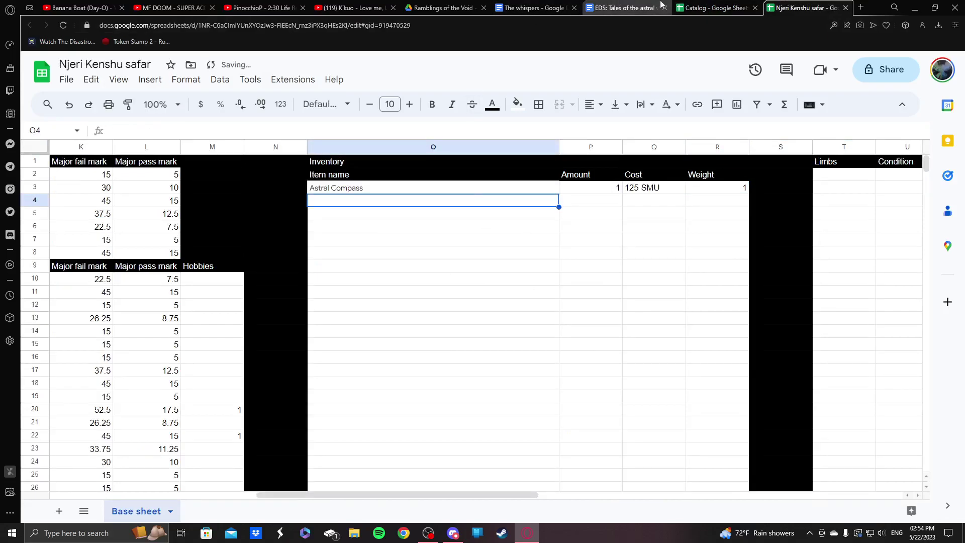
left_click(708, 8)
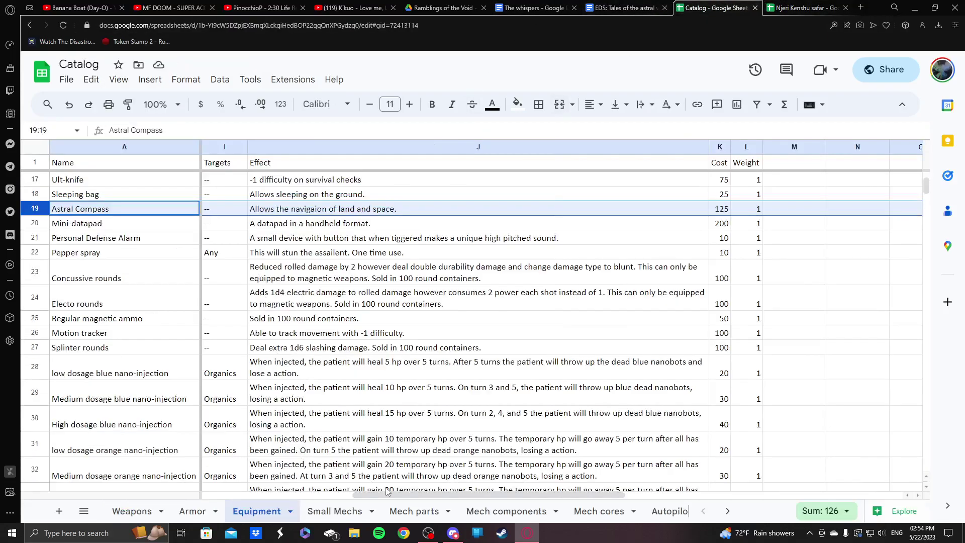
left_click(35, 225)
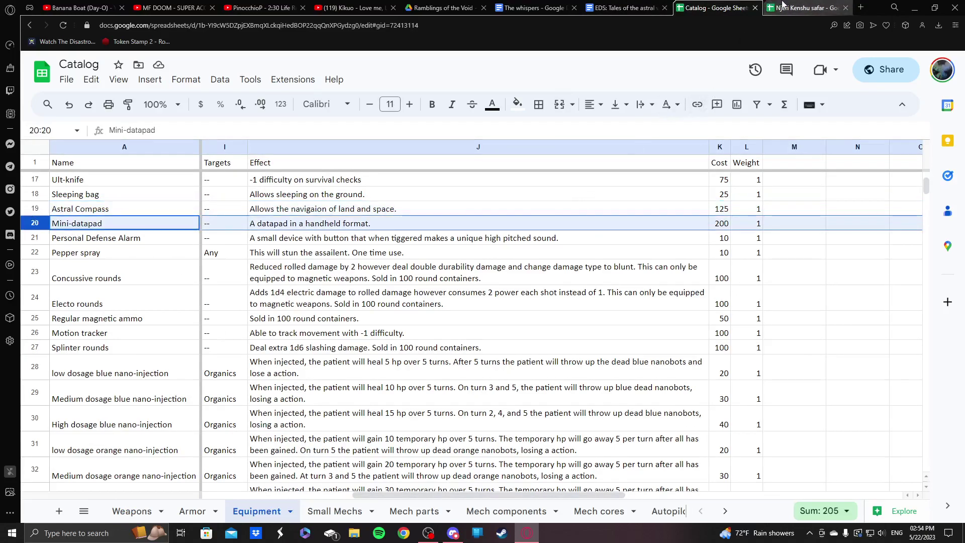
triple_click(128, 132)
right_click(128, 132)
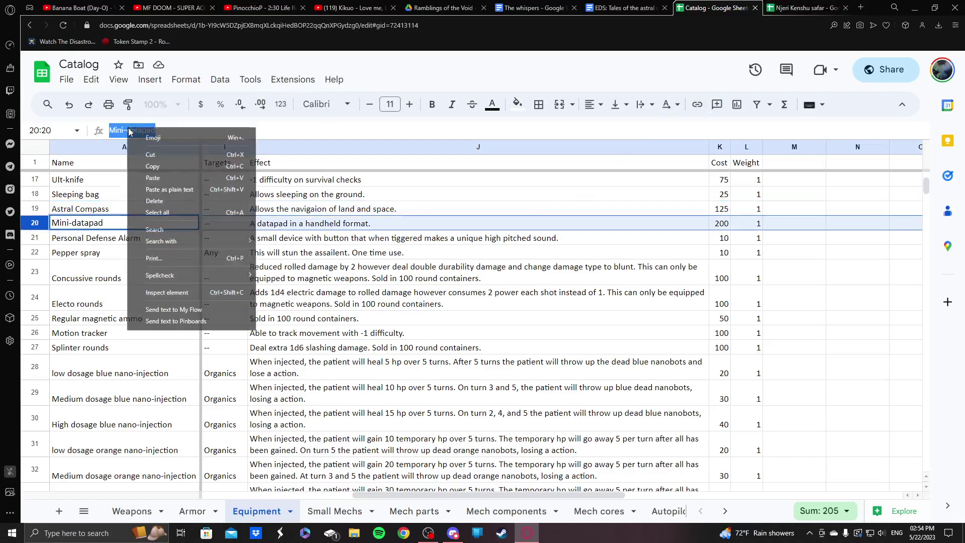
left_click(152, 167)
left_click(804, 8)
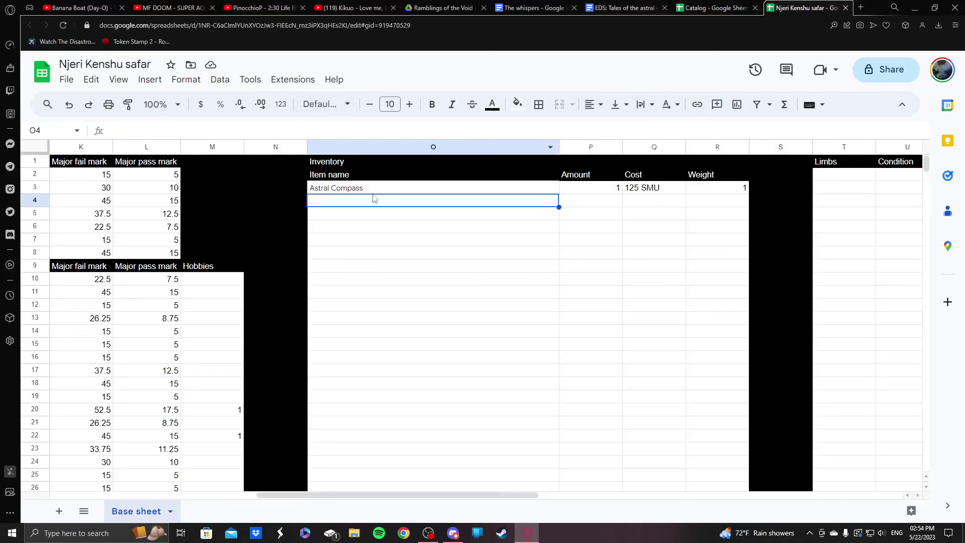
right_click(399, 125)
left_click(442, 204)
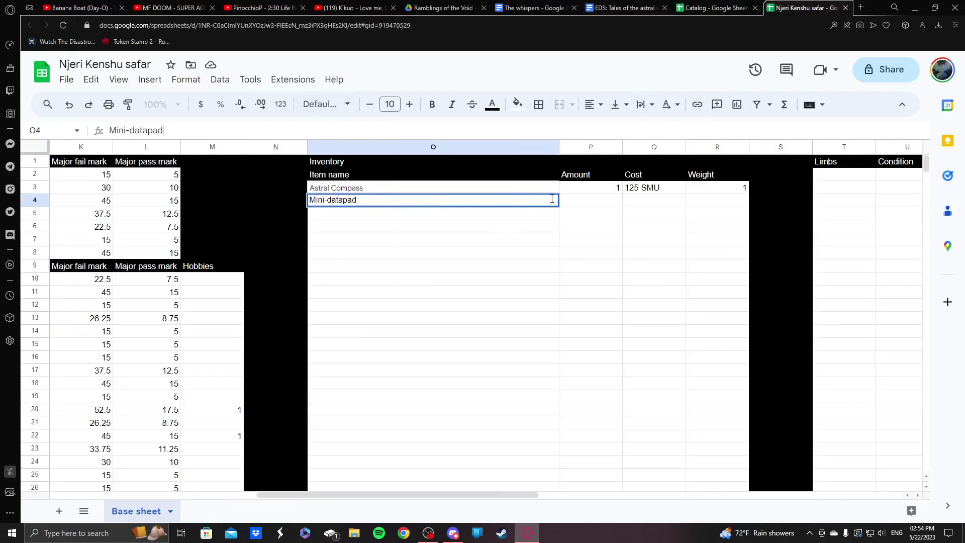
- Fill in the Mini-datapad row with amount 1, its Catalog cost as 200 SMU and weight 1
left_click(594, 202)
left_click(701, 6)
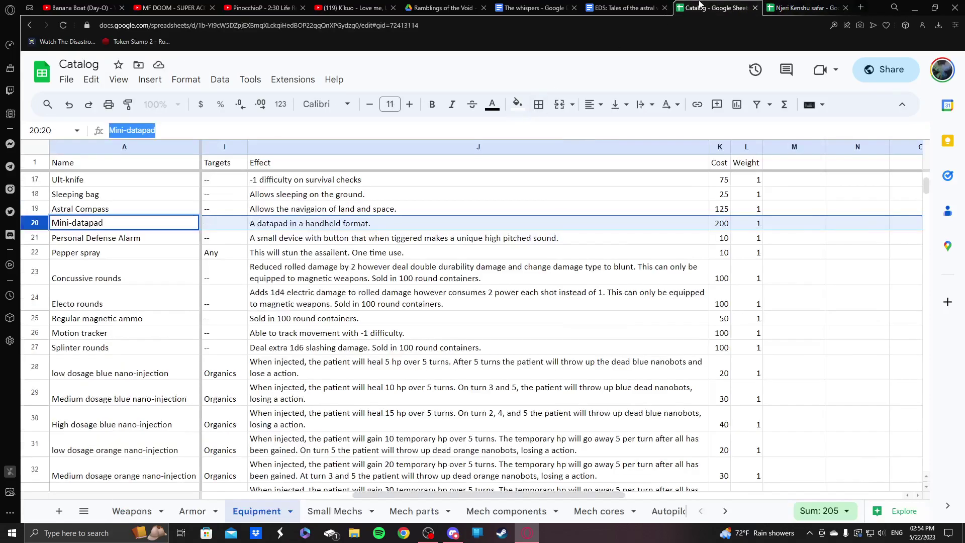
left_click(803, 6)
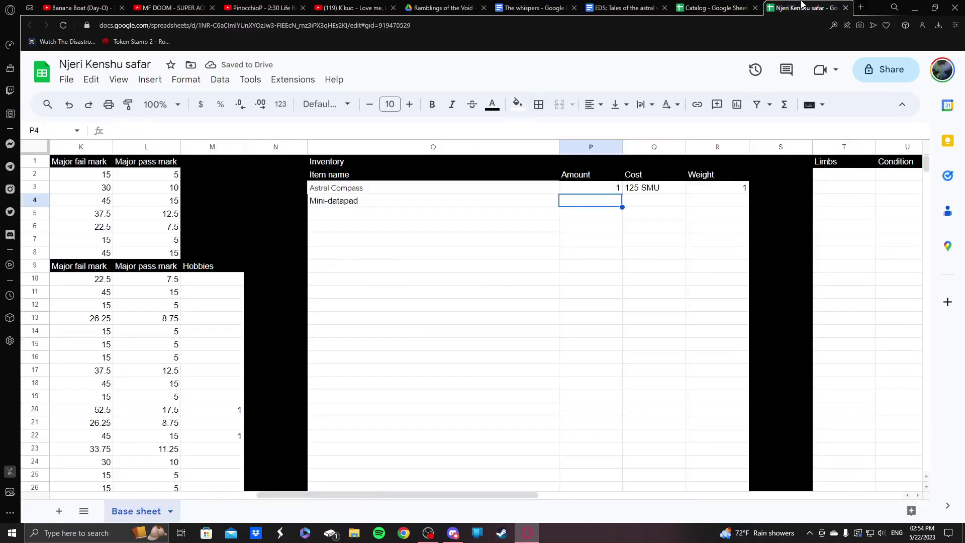
type("1")
left_click(658, 202)
type("200")
type("S")
type(" SMU")
key("Return")
key("Up")
key("Right")
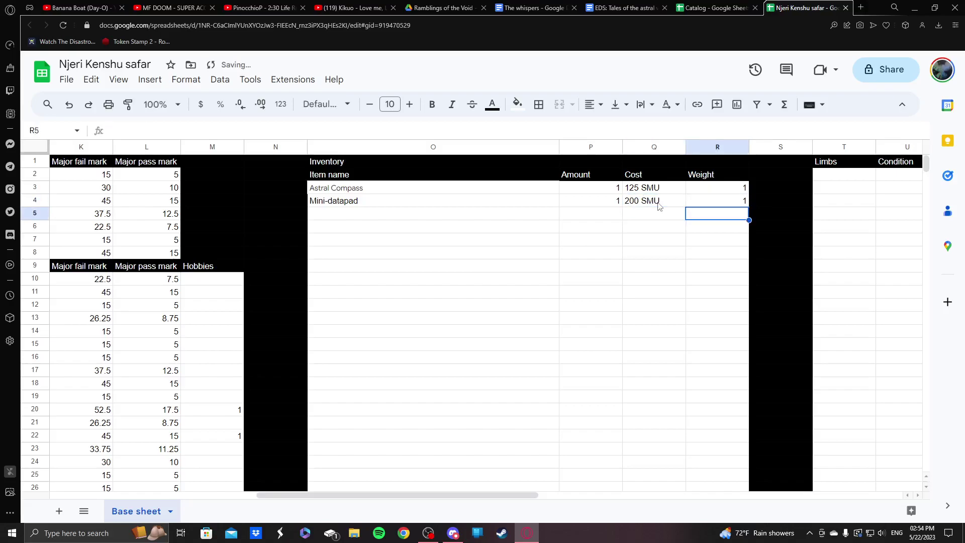
- Return to the Catalog, look through the Equipment sheet for more gear and select the Lightrods row
left_click(711, 7)
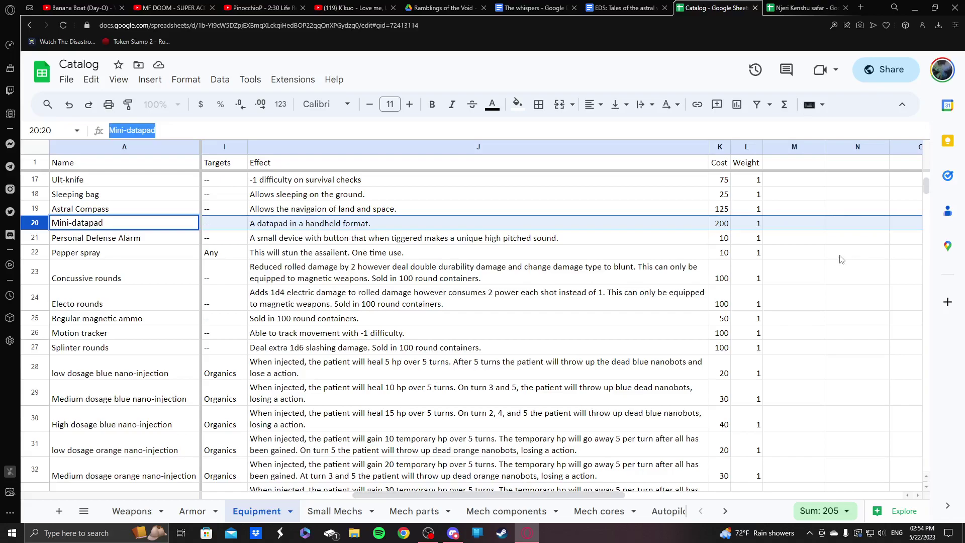
left_click_drag(621, 492, 589, 495)
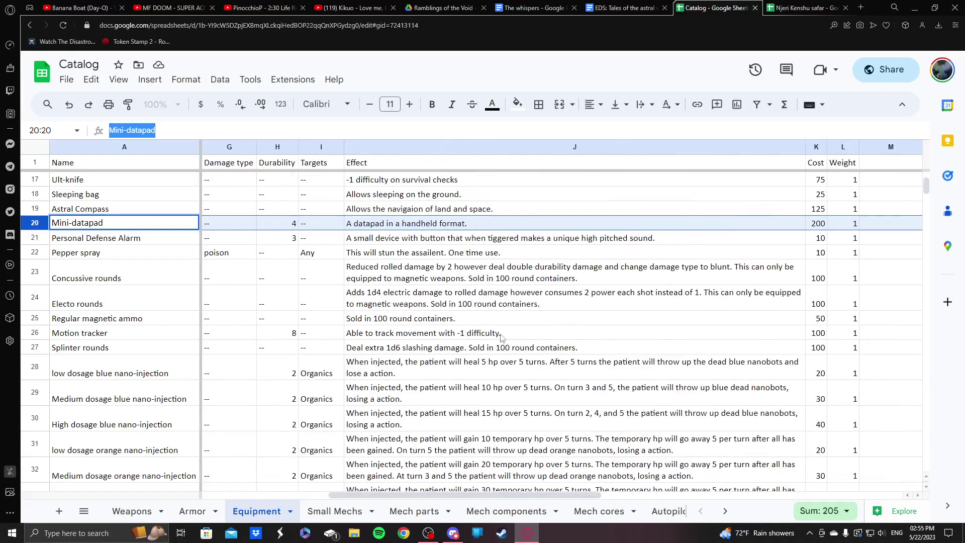
scroll(361, 313, "down", 1)
left_click(359, 305)
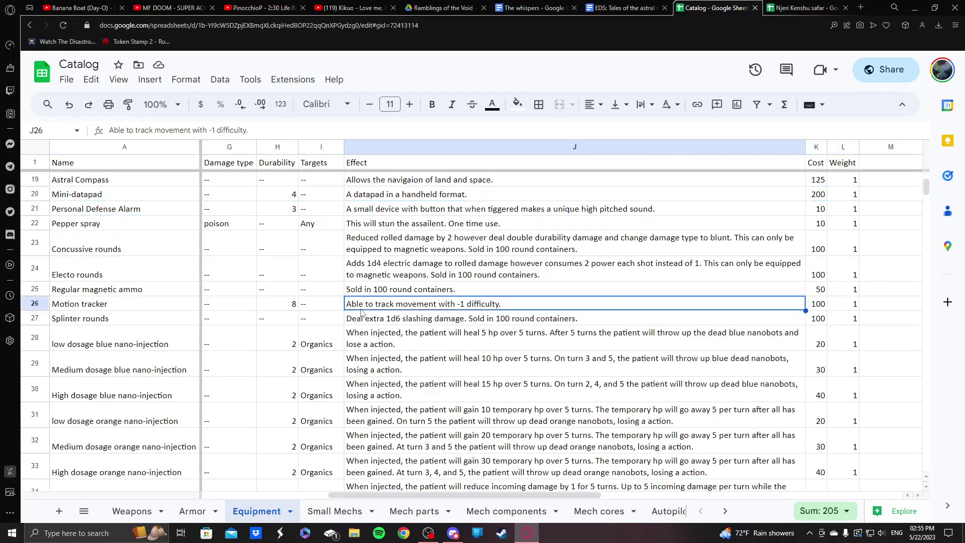
scroll(291, 309, "down", 1)
scroll(275, 306, "down", 8)
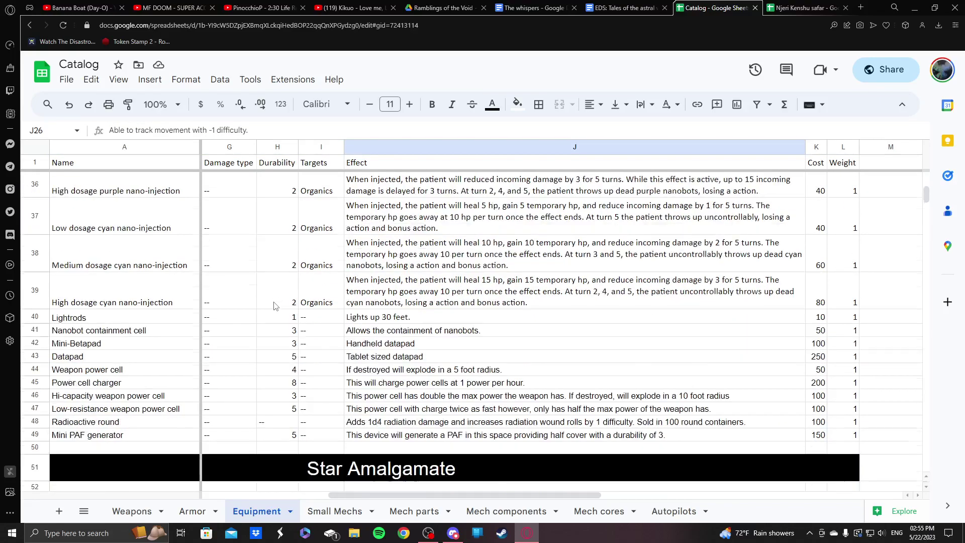
scroll(274, 306, "down", 1)
scroll(274, 306, "up", 1)
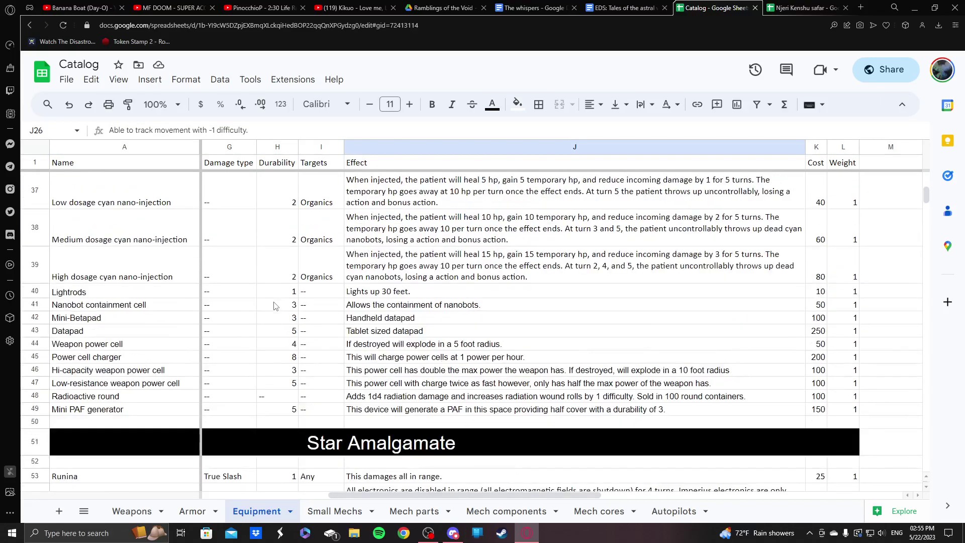
left_click(35, 296)
scroll(436, 343, "up", 1)
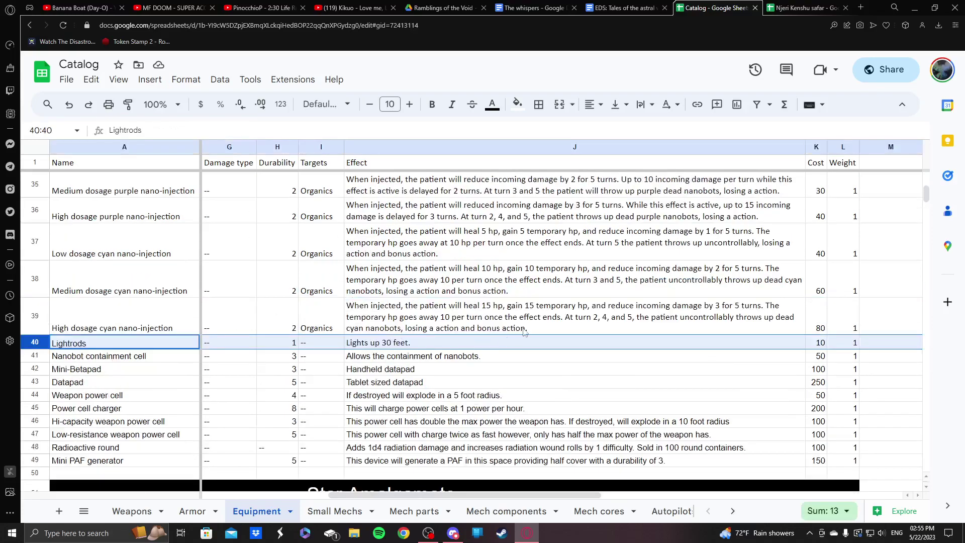
- Switch to the character sheet and add Lightrods as the third Inventory item with an amount of 5
left_click(807, 7)
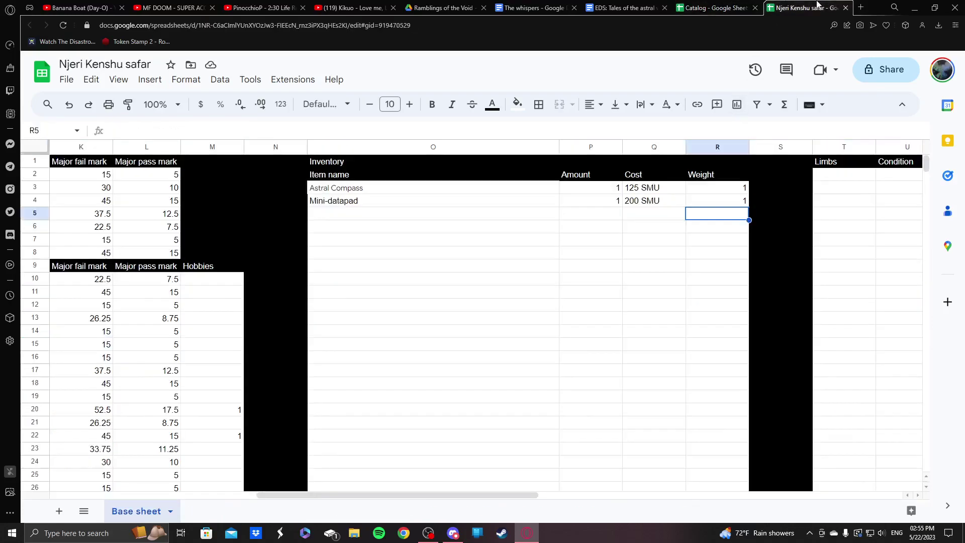
left_click(467, 213)
type("Lightrods")
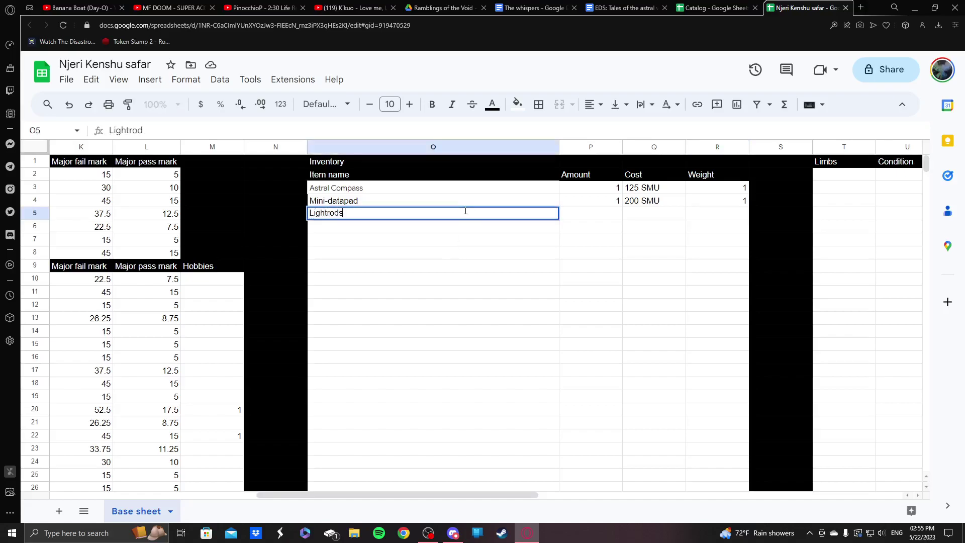
key("Return")
key("Up")
key("Right")
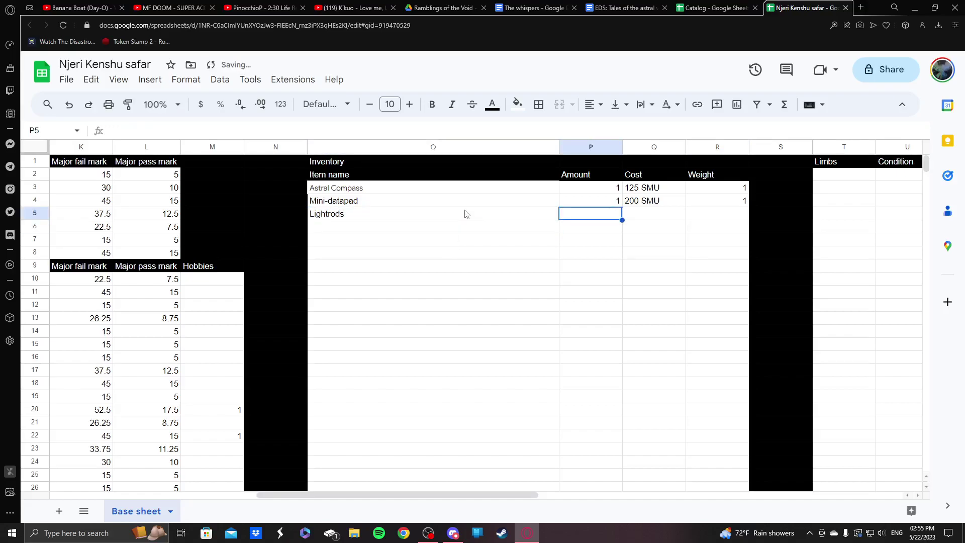
type("5")
key("Tab")
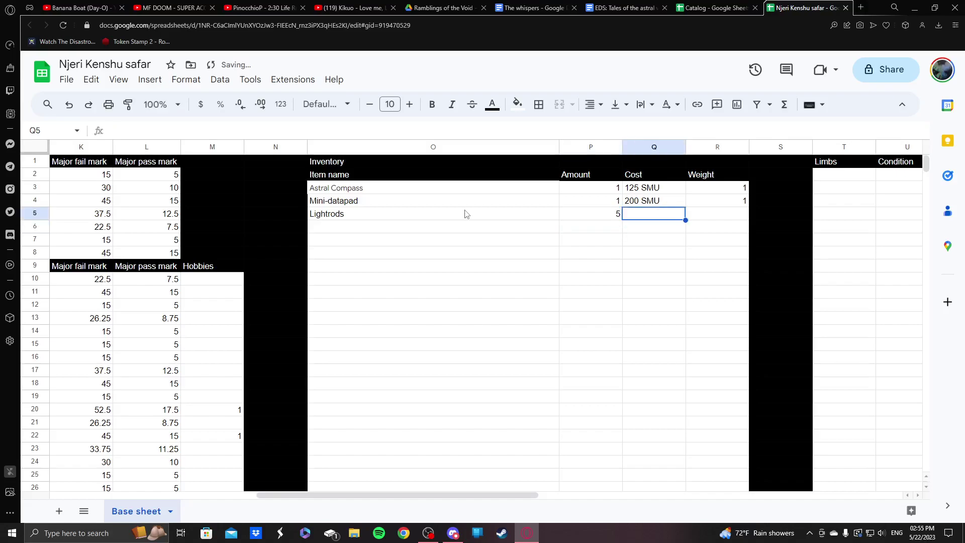
- Check the Lightrods cost in the Catalog and enter 10 (50) SMU as their cost in the Inventory
left_click(711, 5)
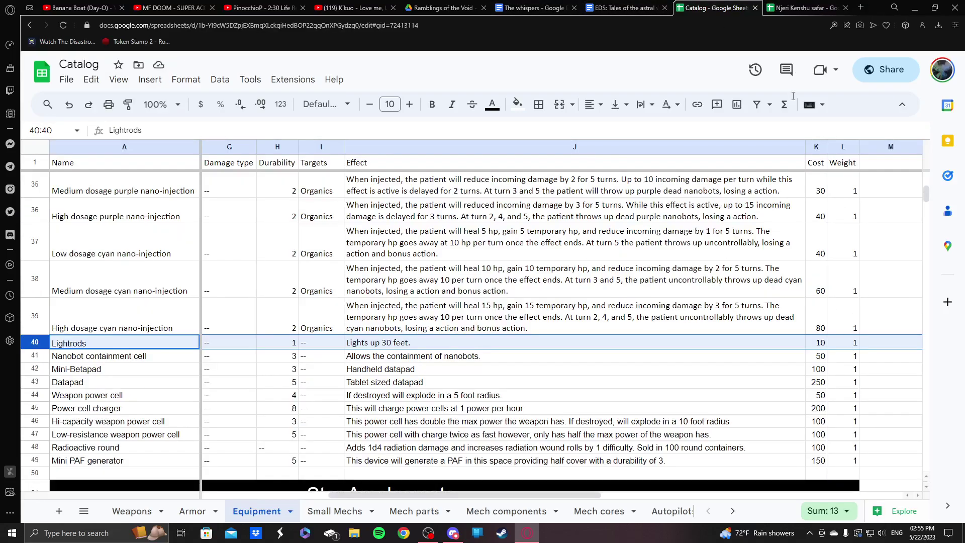
left_click(802, 8)
type("10")
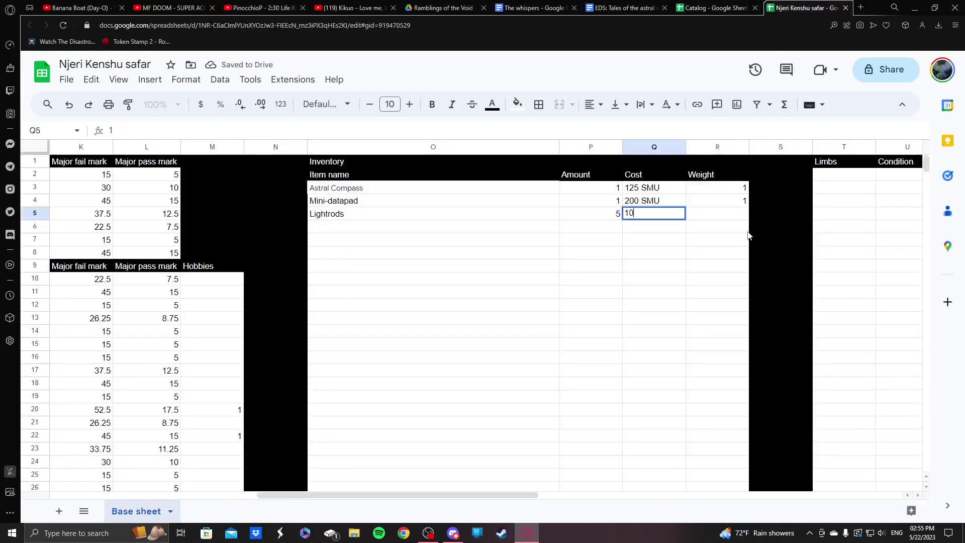
type("10 (50) SMY")
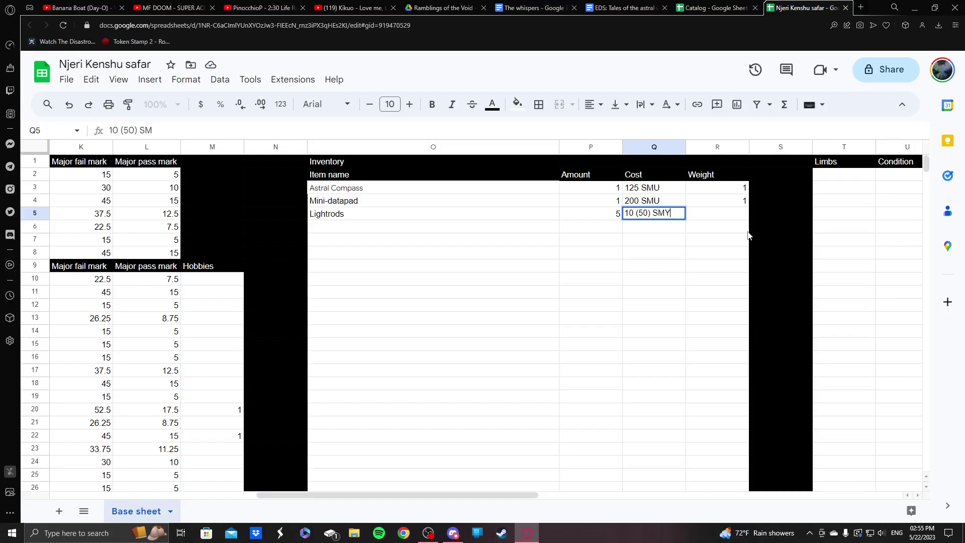
key("Tab")
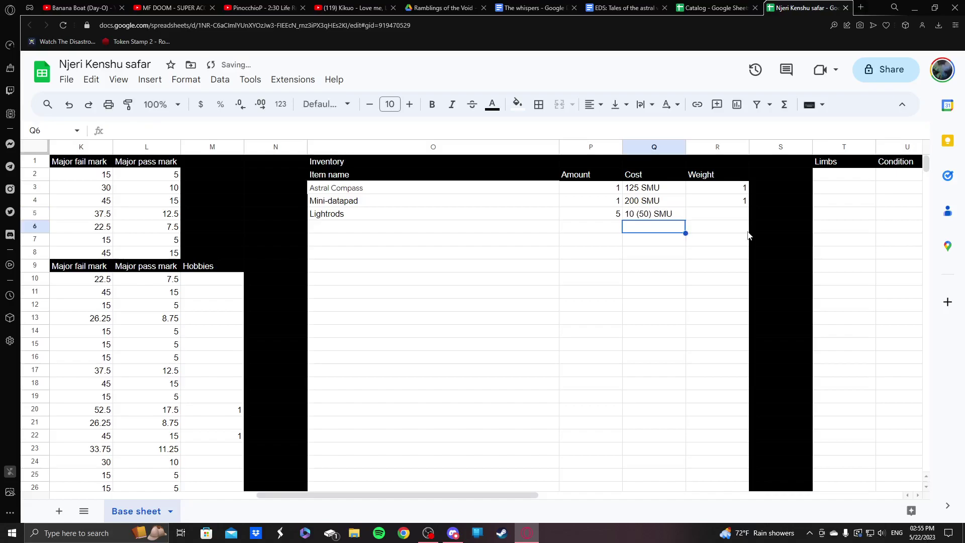
- Check the Lightrods weight in the Catalog and enter 1 (5) as their weight in the Inventory
type("1 (")
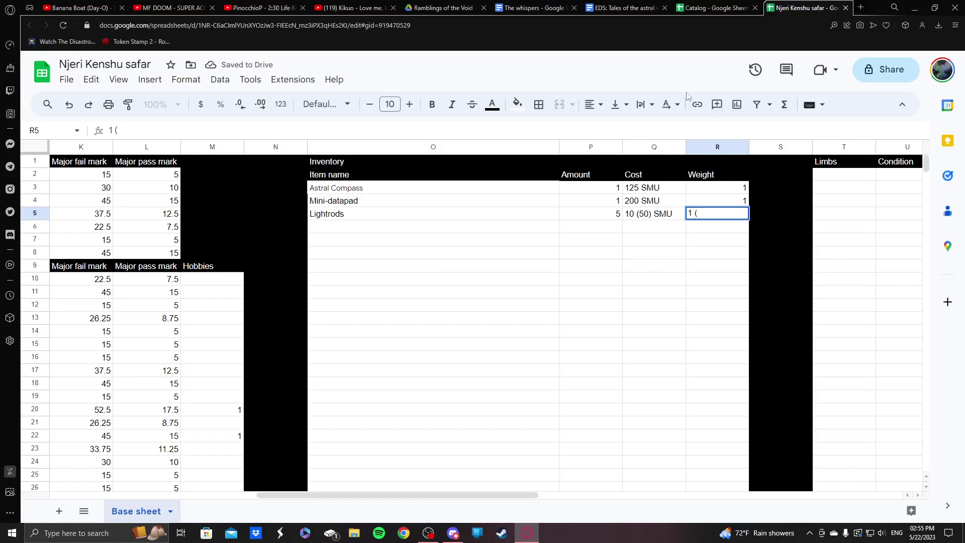
left_click(697, 6)
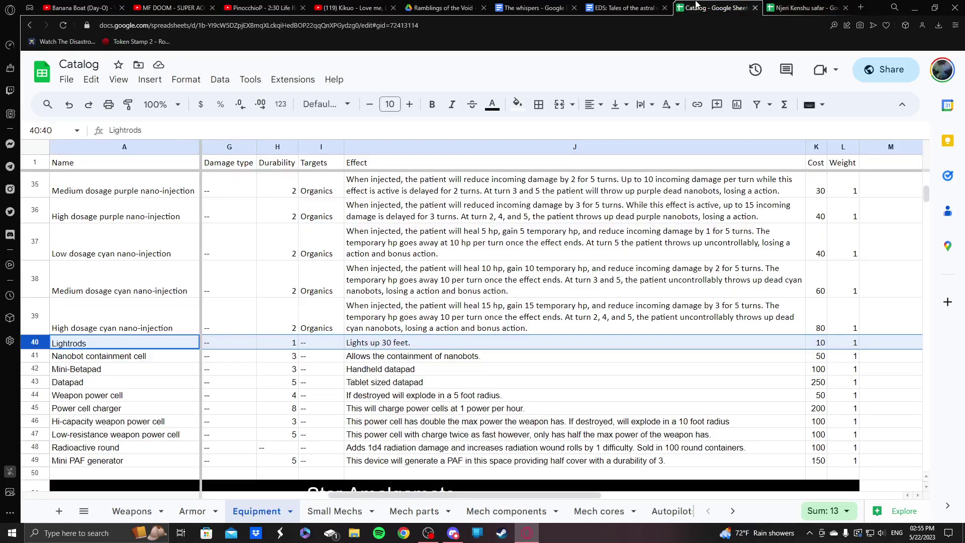
left_click(804, 8)
type("(5)")
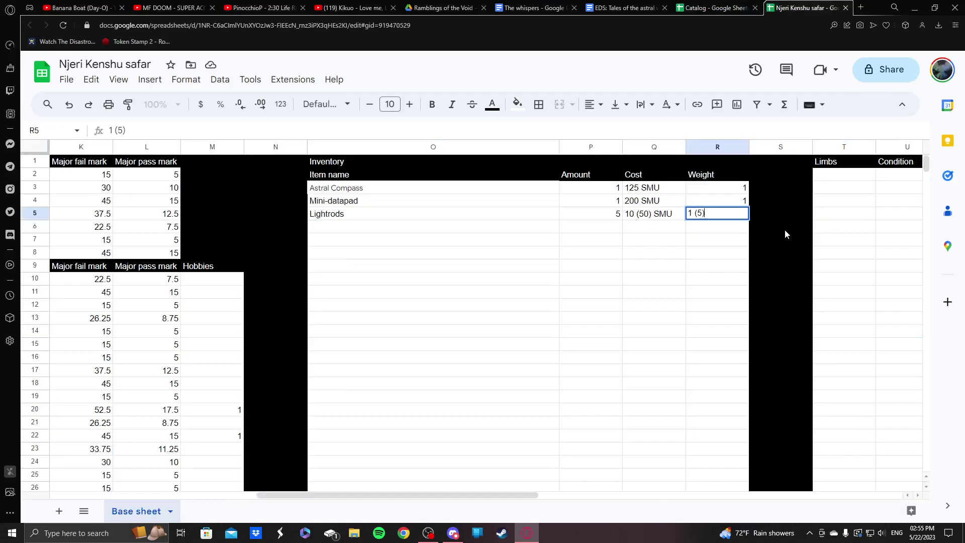
key("Return")
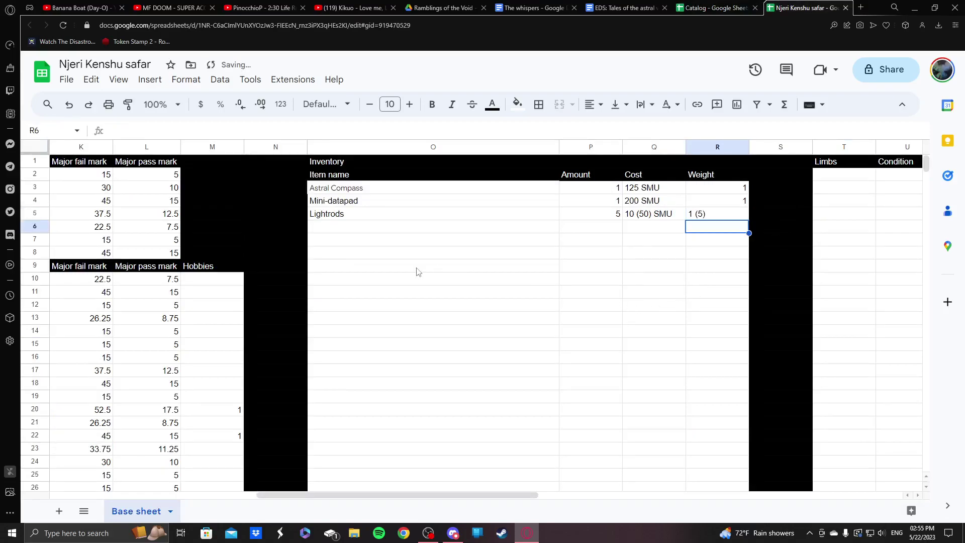
left_click(447, 229)
left_click(653, 219)
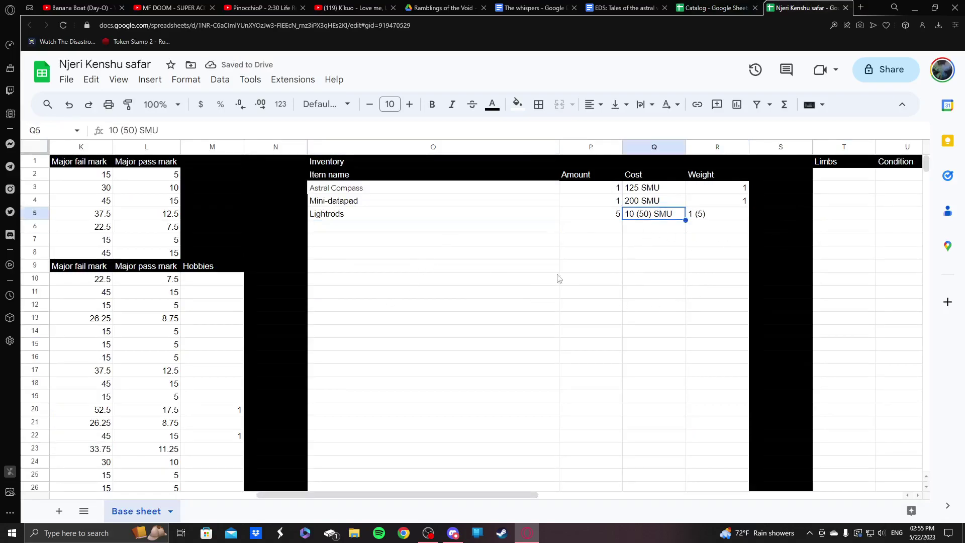
left_click(645, 229)
left_click(421, 240)
left_click(420, 229)
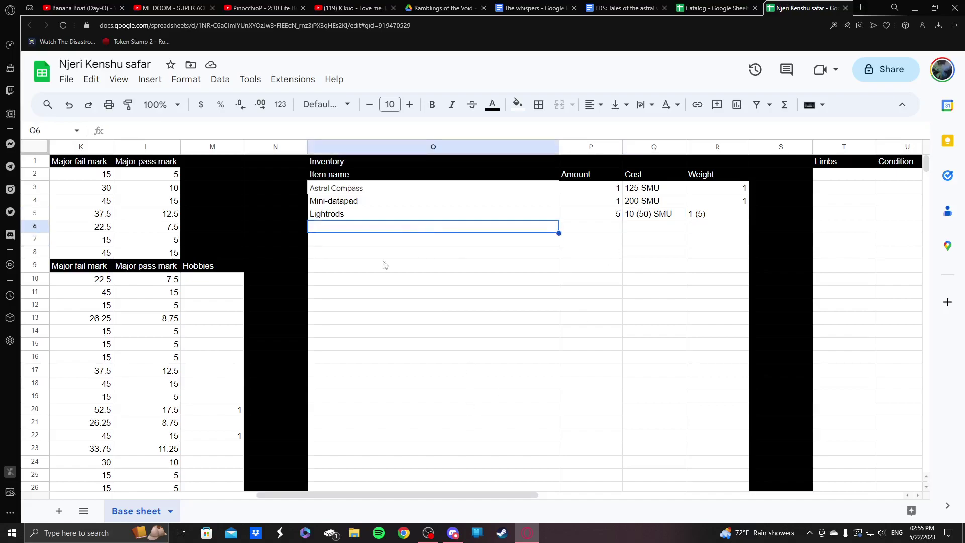
- Open the Calculator and start a subtraction from a budget of 1000
left_click(133, 533)
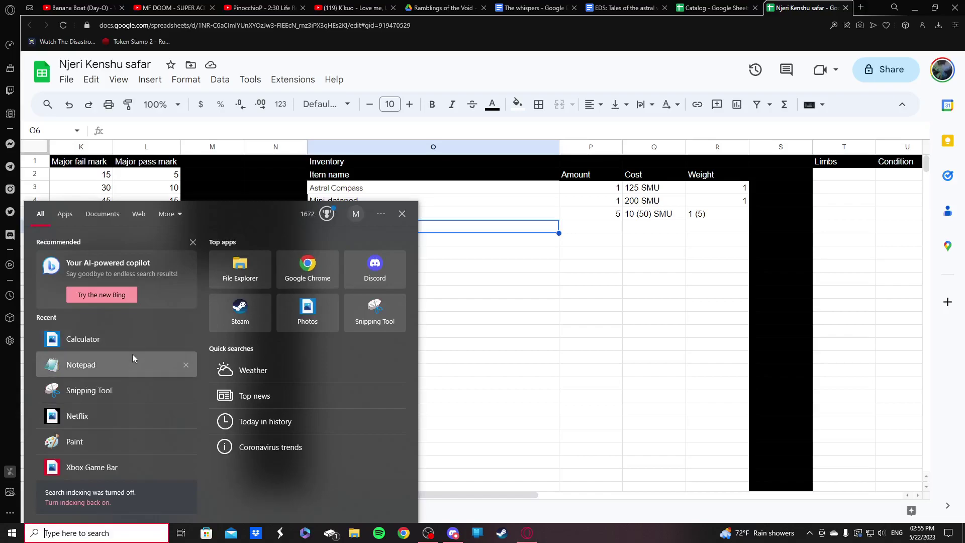
left_click(127, 337)
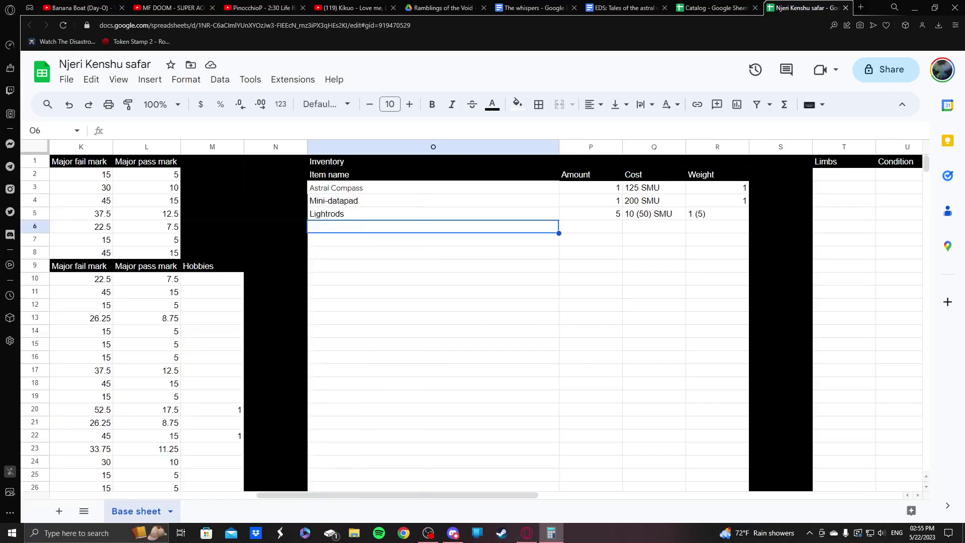
left_click(628, 403)
left_click(617, 458)
left_click(615, 466)
left_click(619, 433)
left_click(705, 453)
left_click(714, 402)
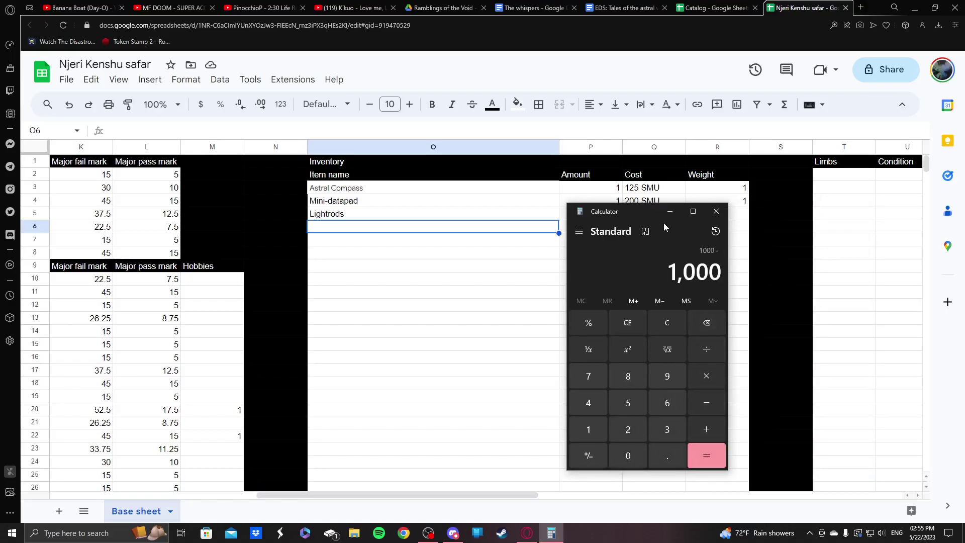
- Calculate the remaining budget by subtracting the Inventory item costs 125, 200 and 50 in turn
left_click_drag(642, 217, 522, 203)
left_click(481, 420)
left_click(507, 415)
left_click(506, 388)
left_click(585, 442)
left_click(580, 388)
left_click(507, 415)
left_click(507, 441)
left_click(507, 442)
left_click(585, 441)
left_click(585, 389)
left_click(507, 389)
left_click(507, 441)
left_click(585, 441)
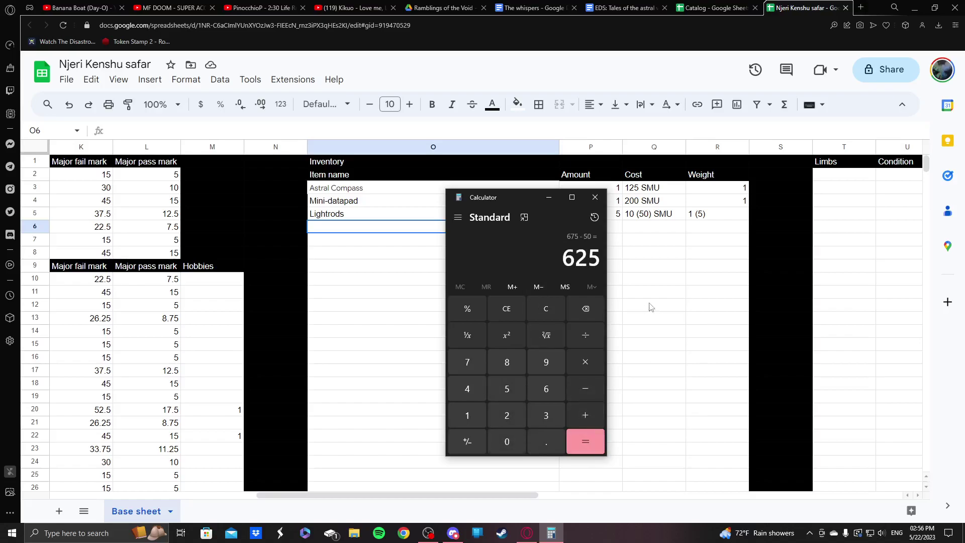
- Enter 625 SMU below the Lightrods cost in the Inventory and close the Calculator
left_click(420, 233)
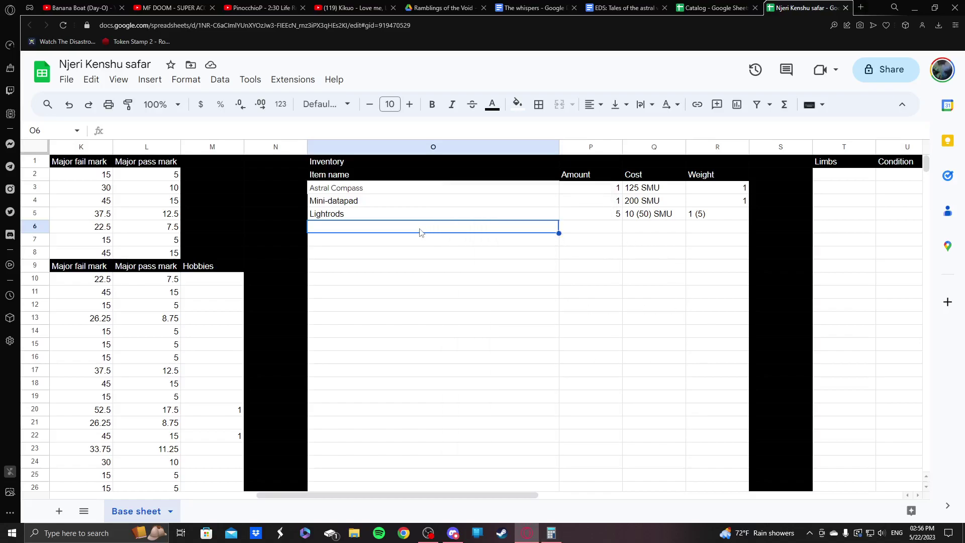
key("Right")
key("Right")
type("6")
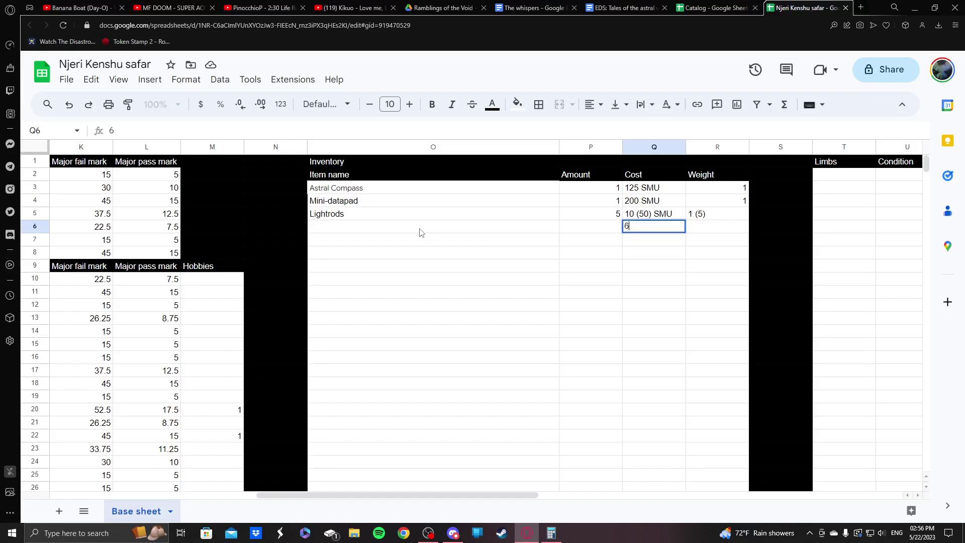
type("25 SMU")
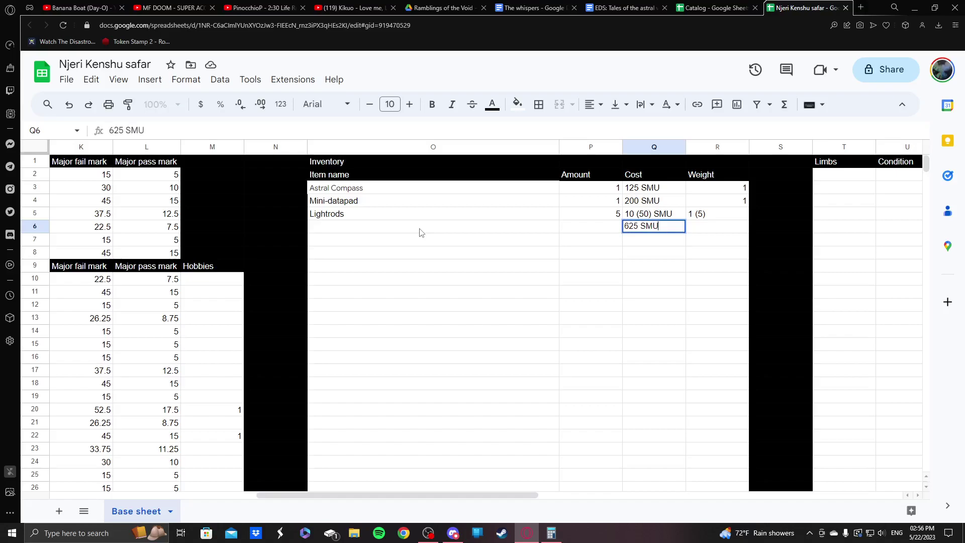
key("Return")
left_click(551, 533)
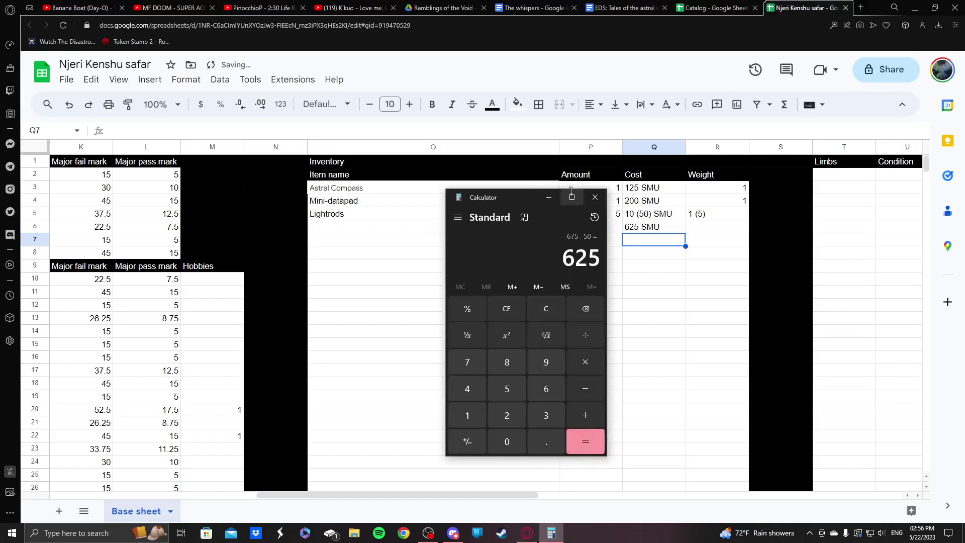
left_click(595, 197)
- Look over the character sheet's Limbs and weapon columns and browse the Catalog's Weapons sheet
left_click_drag(504, 496, 741, 499)
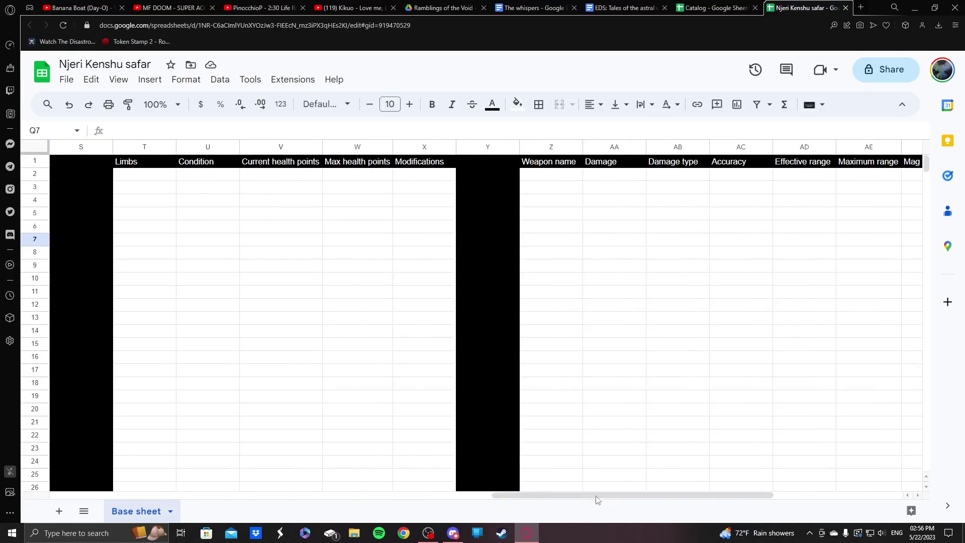
scroll(397, 237, "left", 3)
left_click(310, 176)
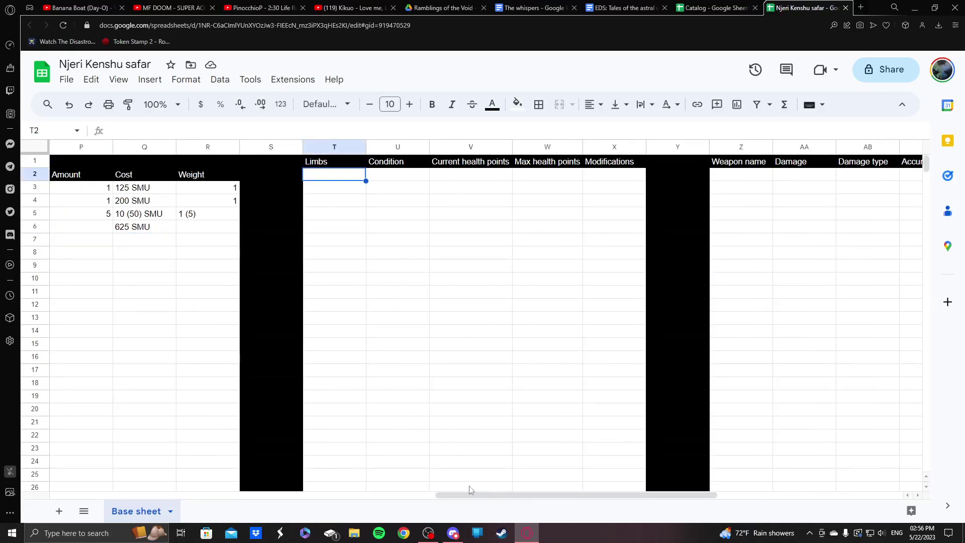
left_click(727, 6)
left_click(523, 367)
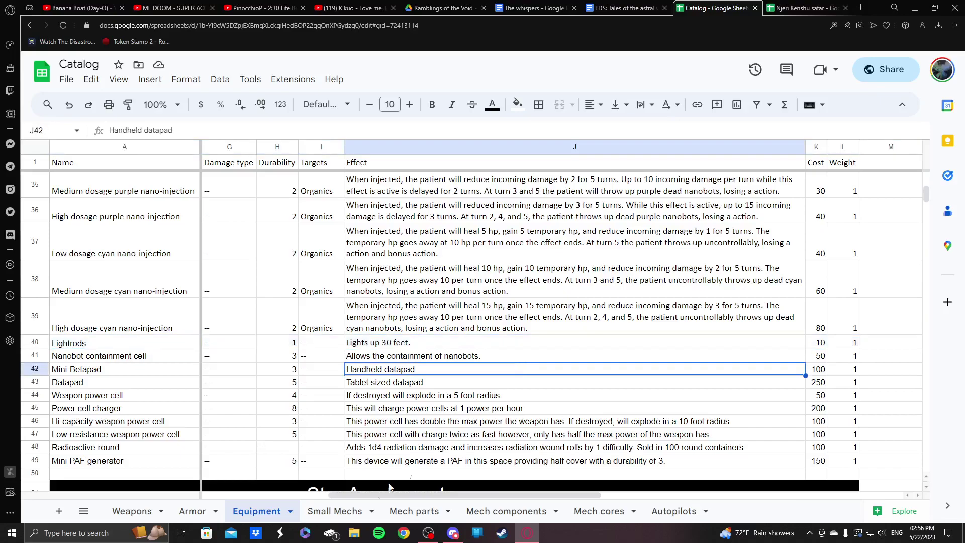
left_click(191, 512)
left_click(147, 512)
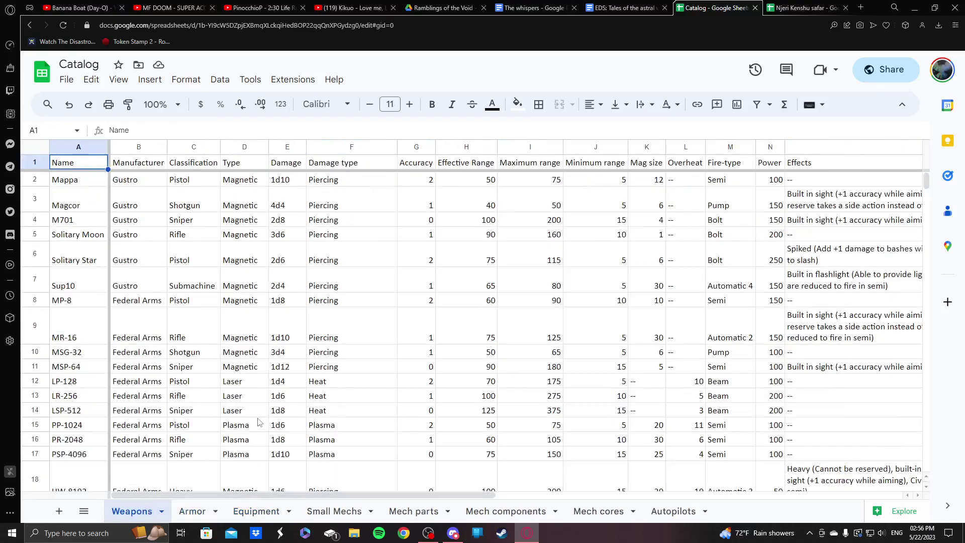
scroll(263, 381, "down", 3)
scroll(264, 382, "up", 3)
- Examine the civilian clothes and shoes rows in the Catalog's Armor sheet
left_click(203, 512)
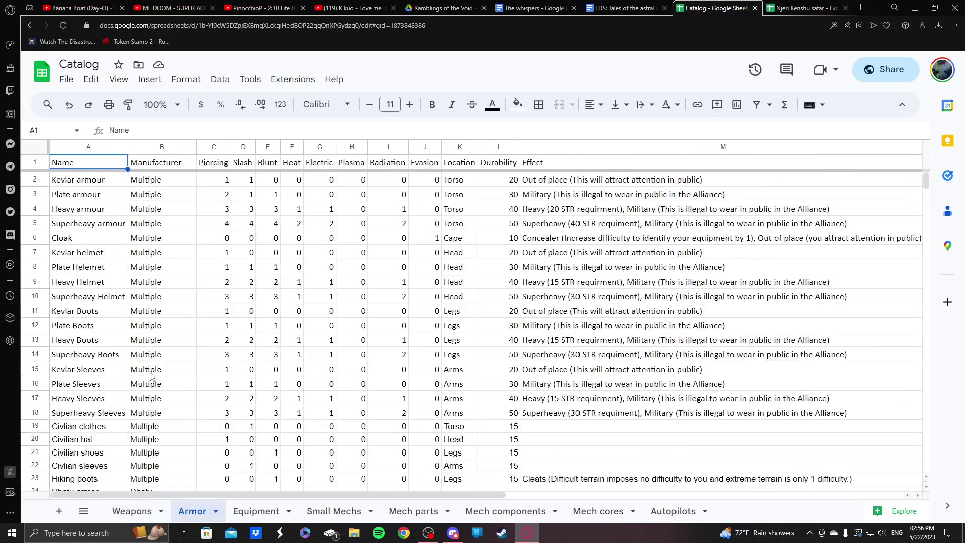
scroll(185, 434, "down", 2)
scroll(185, 433, "down", 1)
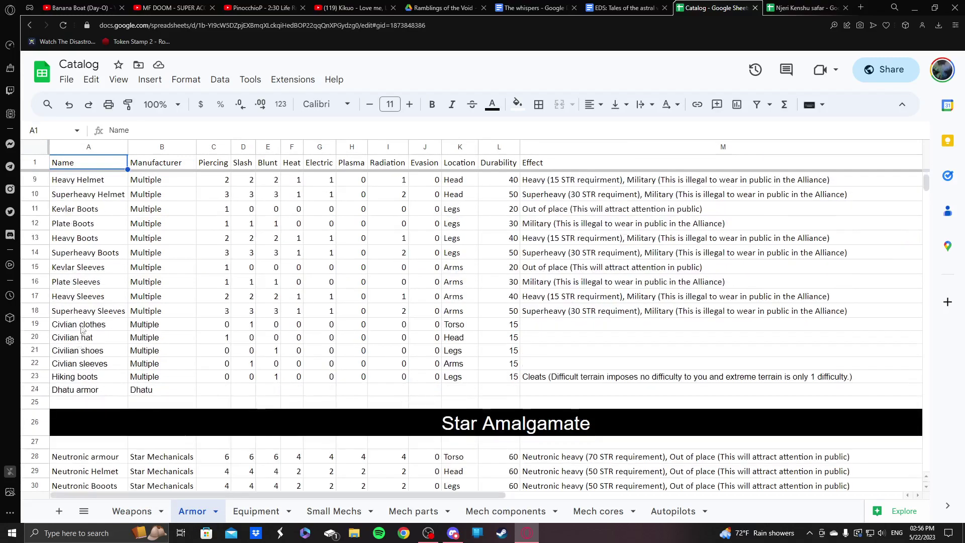
left_click(30, 324)
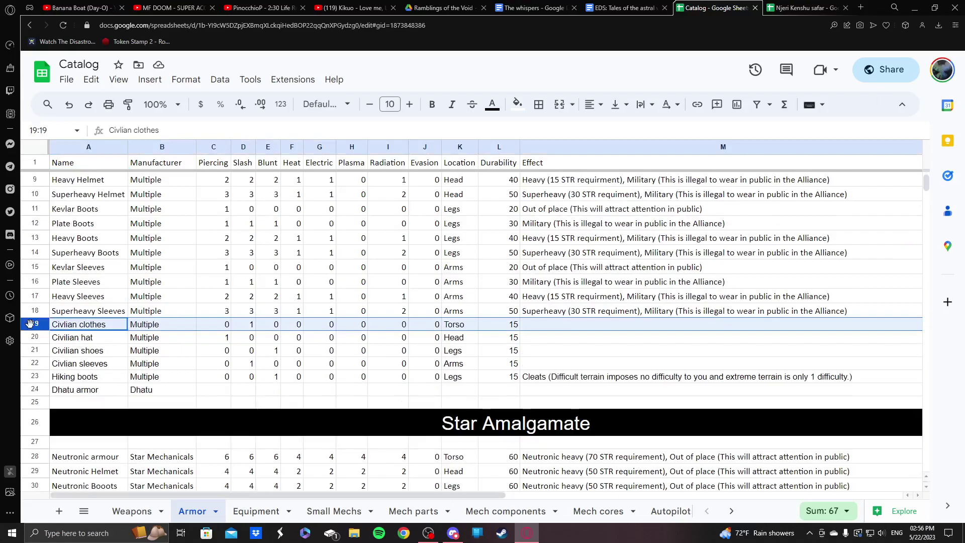
left_click(31, 350)
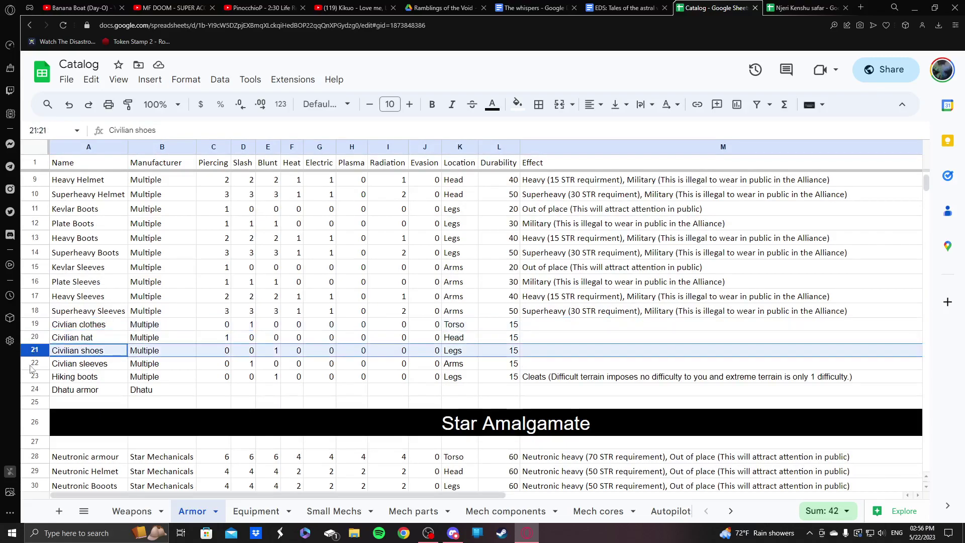
left_click(32, 326)
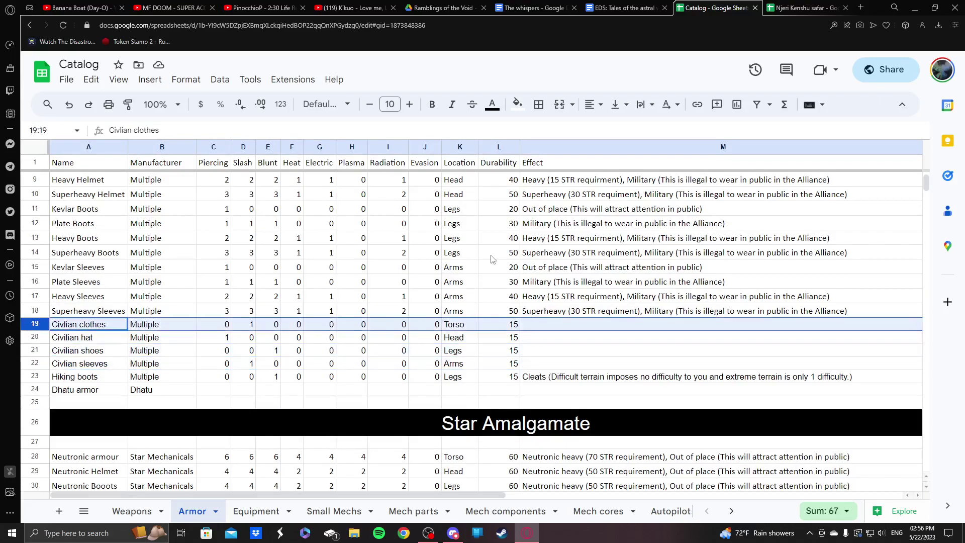
left_click(624, 8)
left_click(718, 5)
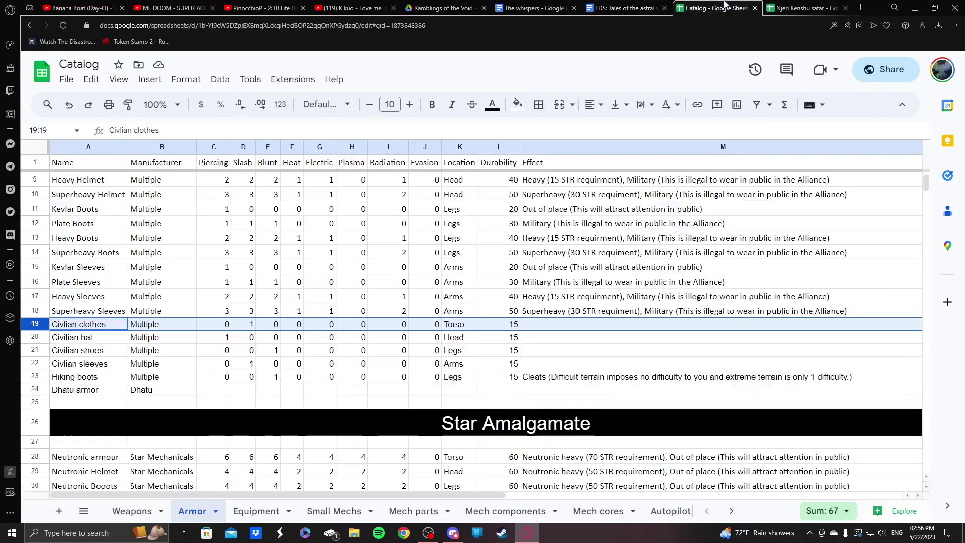
- Clear the 625 SMU budget entry from the cell below the Lightrods cost in the Inventory
left_click(807, 8)
left_click_drag(532, 496, 388, 495)
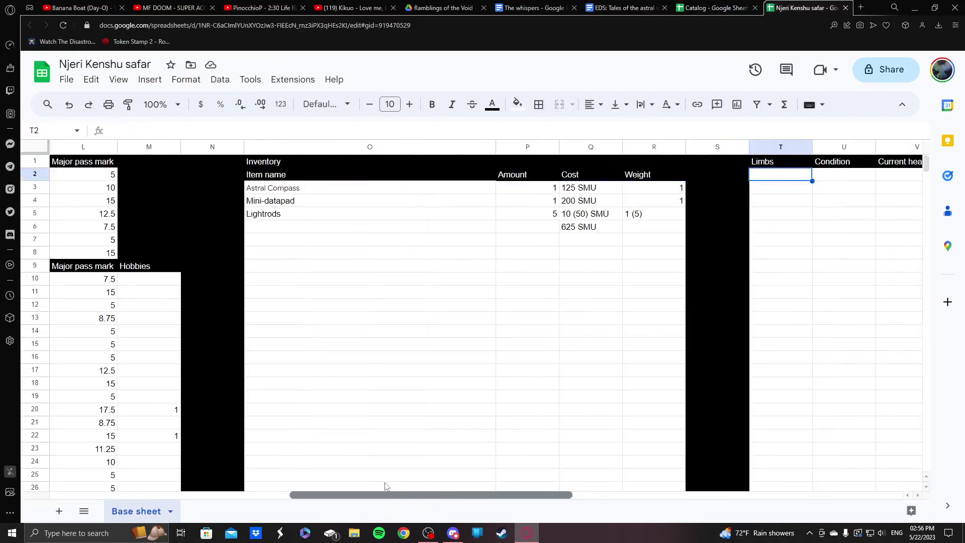
left_click(605, 230)
left_click(464, 131)
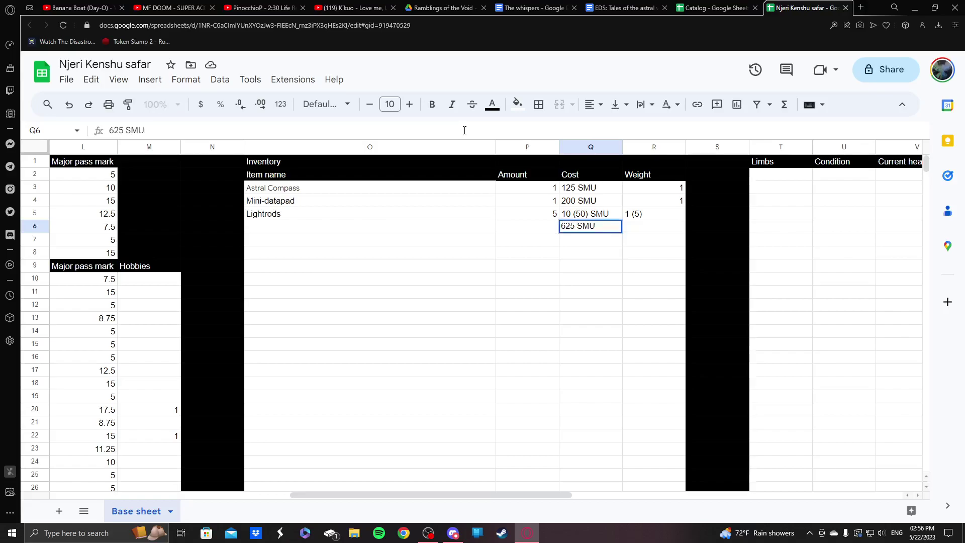
key("BackSpace")
key("BackSpace")
key("BackSpace")
key("BackSpace")
key("BackSpace")
left_click(425, 231)
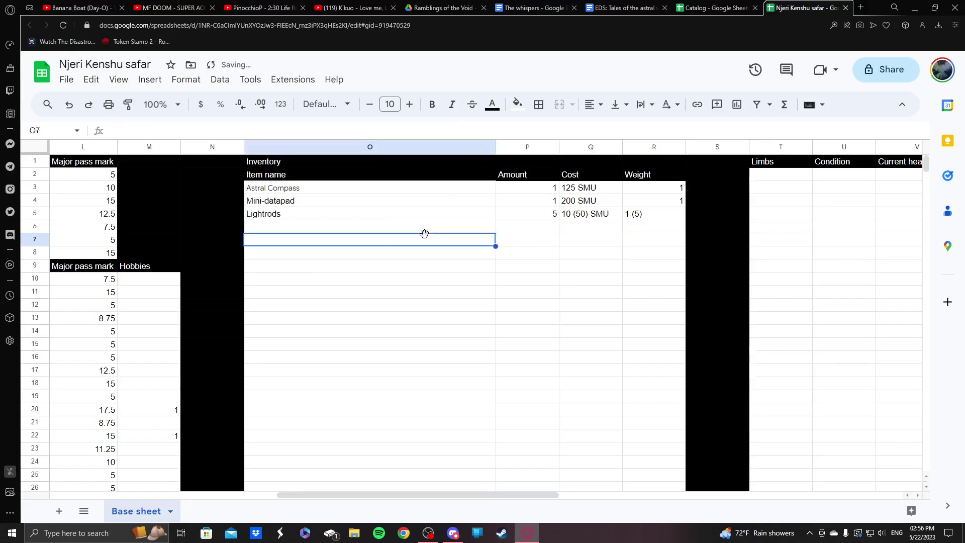
- Copy the name Civlian clothes from the Catalog into the Inventory row below Lightrods and set its amount to 1
left_click(719, 7)
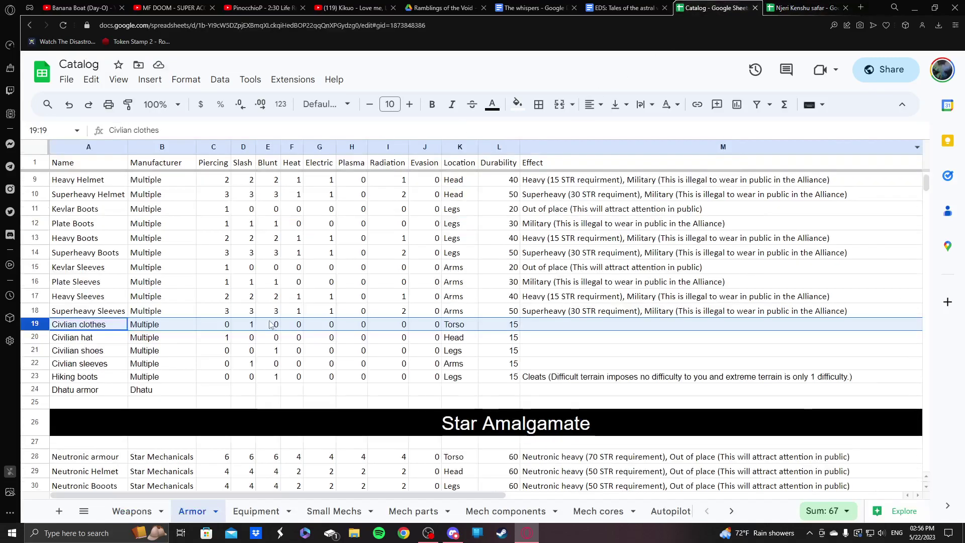
triple_click(123, 129)
right_click(122, 126)
left_click(149, 167)
left_click(789, 6)
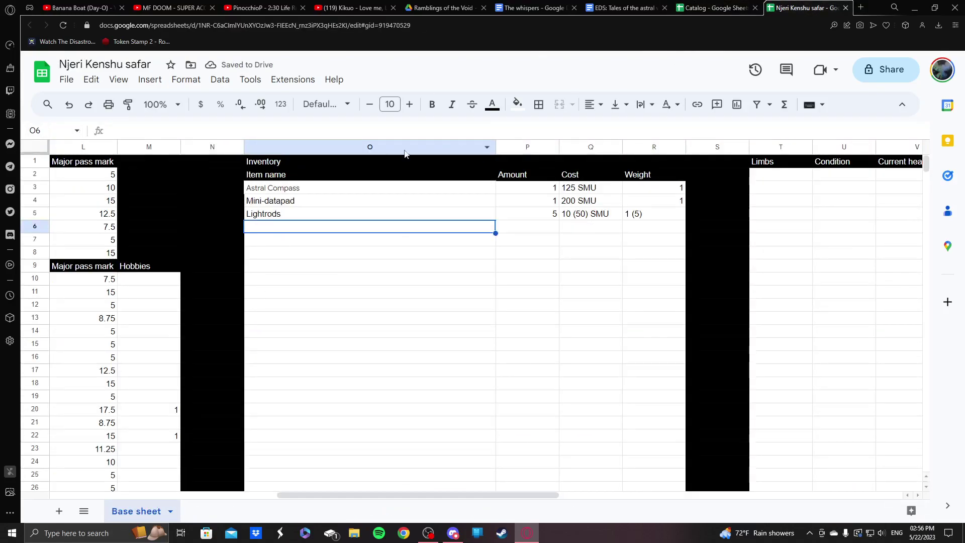
right_click(365, 130)
left_click(402, 214)
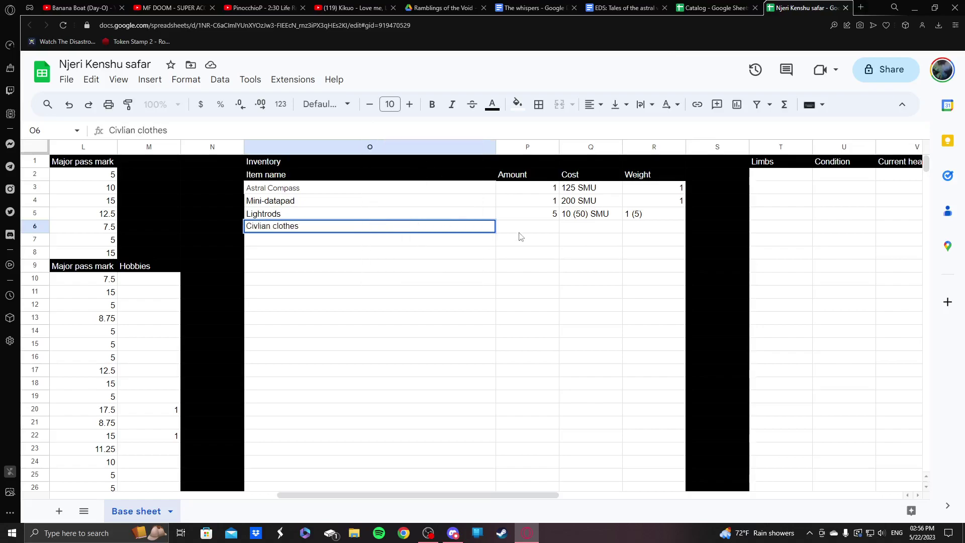
key("Tab")
type("1")
key("Tab")
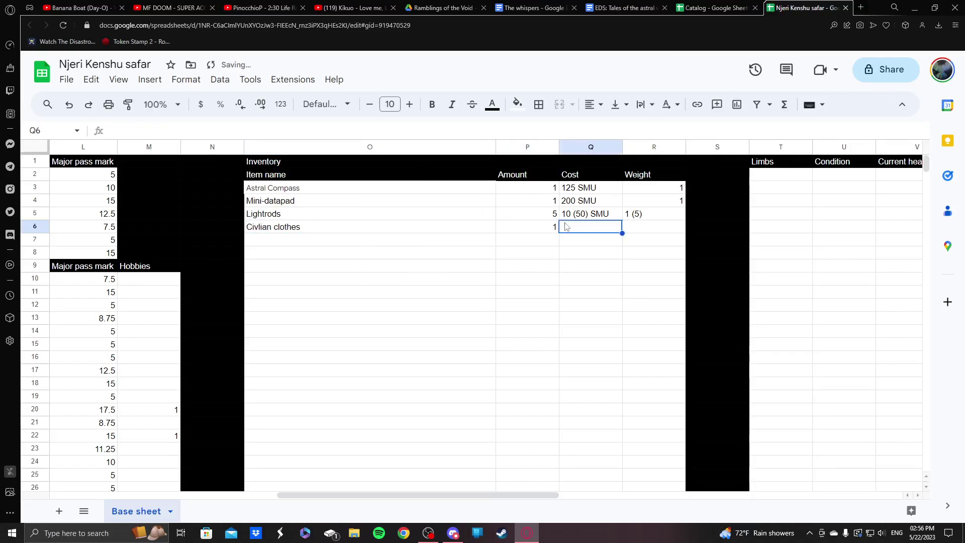
- Check the Civlian clothes cost in the Catalog and enter 50 SMU as their cost in the Inventory
left_click(690, 5)
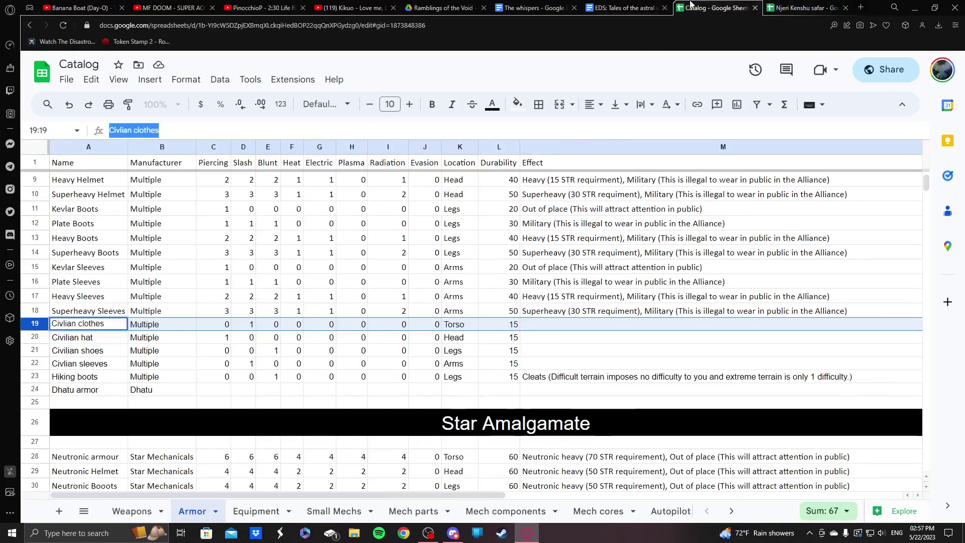
left_click_drag(445, 496, 535, 497)
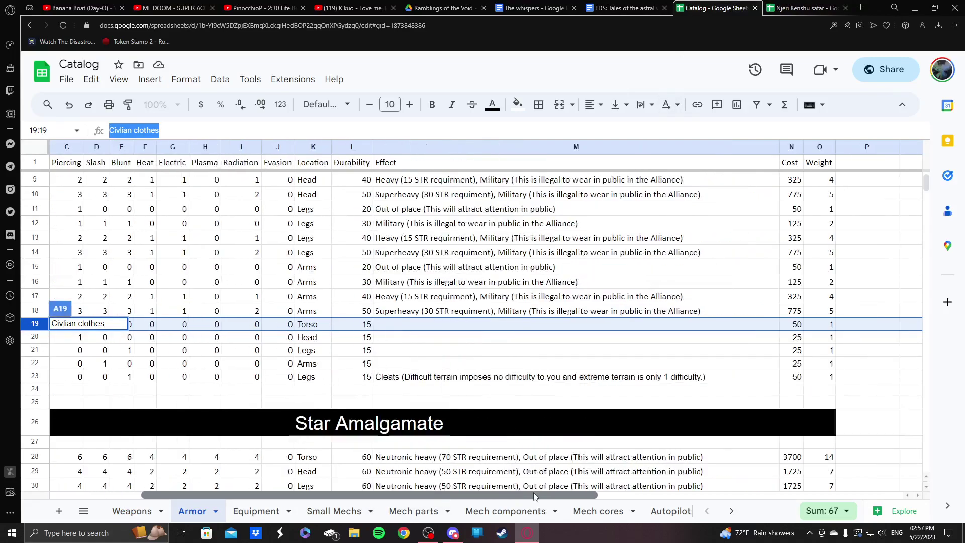
left_click(785, 6)
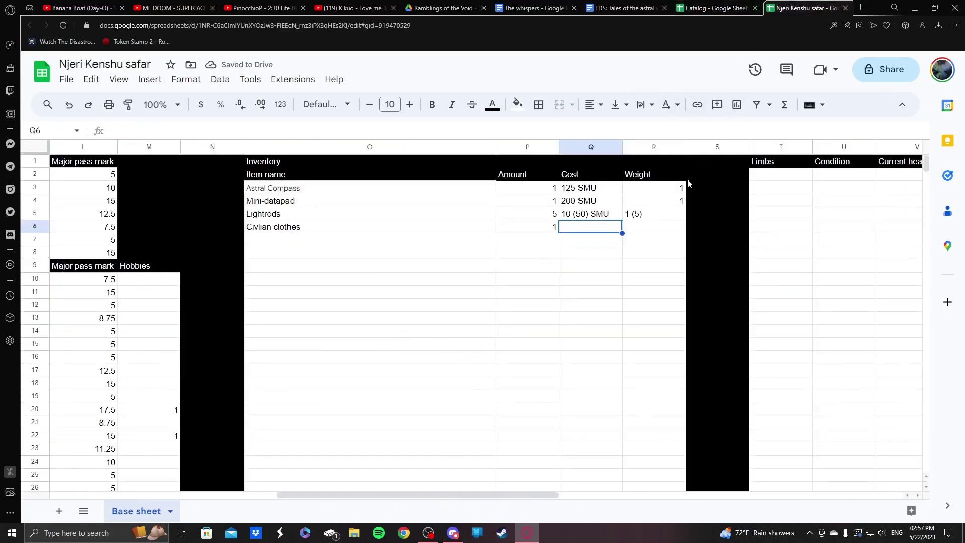
type("50 Smu")
key("Return")
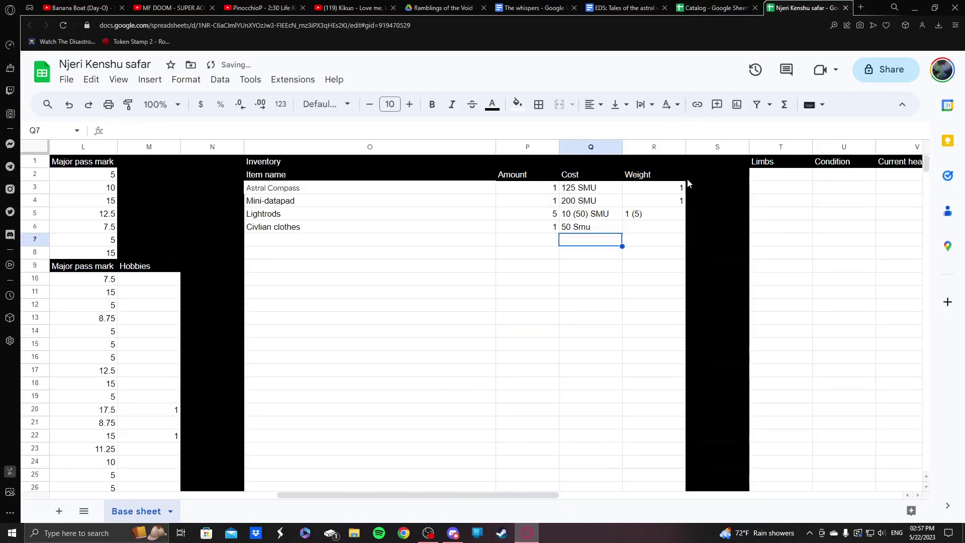
key("Up")
left_click(658, 134)
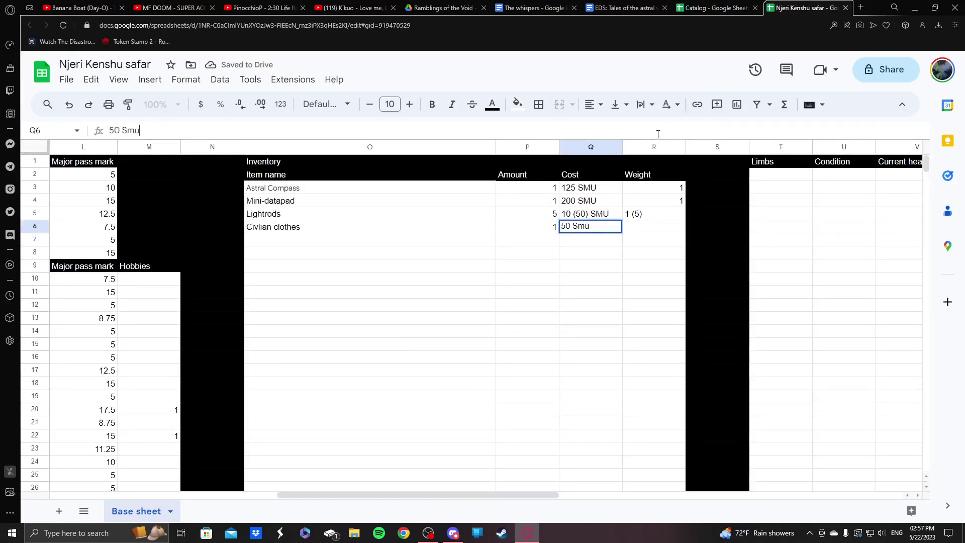
key("BackSpace")
key("BackSpace")
type("MU")
key("Return")
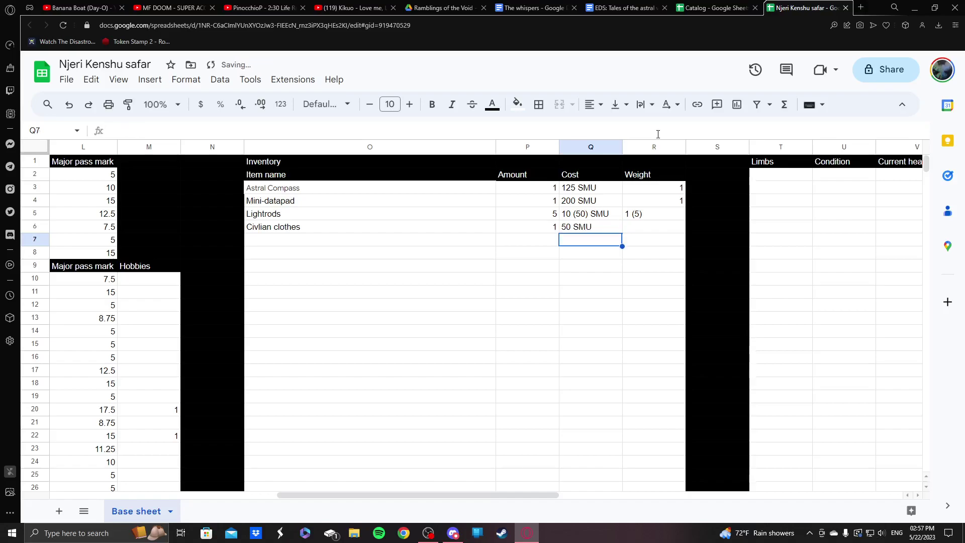
- Check the Civlian clothes weight in the Catalog and enter 1 as their weight in the Inventory
key("Up")
key("Right")
left_click(713, 7)
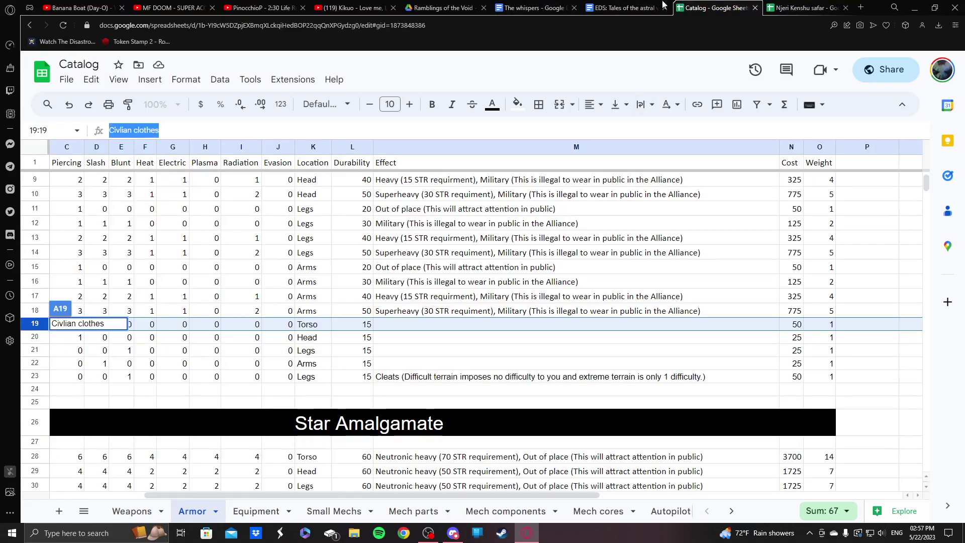
left_click(810, 6)
type("1")
key("Return")
- Copy the name Civilian hat from the Catalog's Armor sheet into the Inventory row below Civlian clothes
left_click(421, 241)
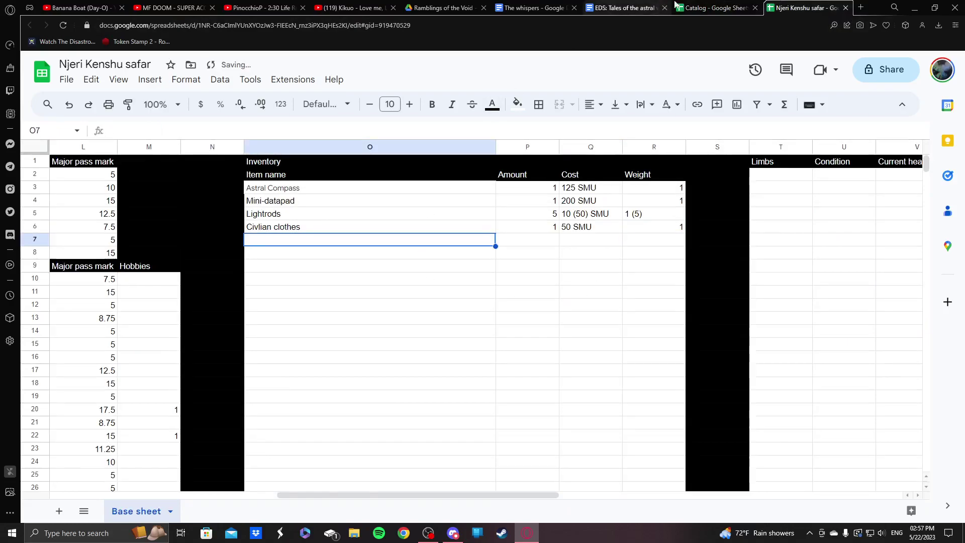
left_click(690, 6)
left_click(75, 362)
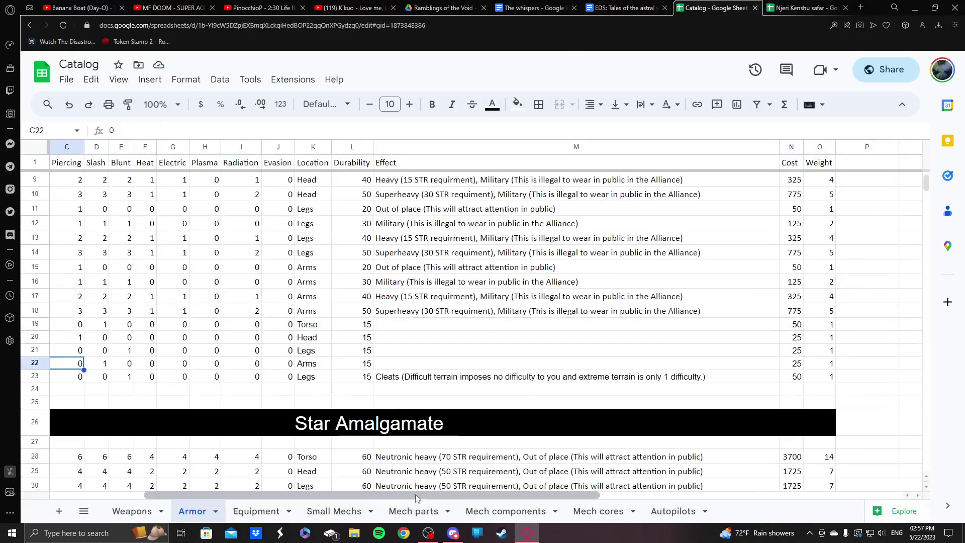
left_click_drag(415, 496, 321, 495)
left_click(103, 340)
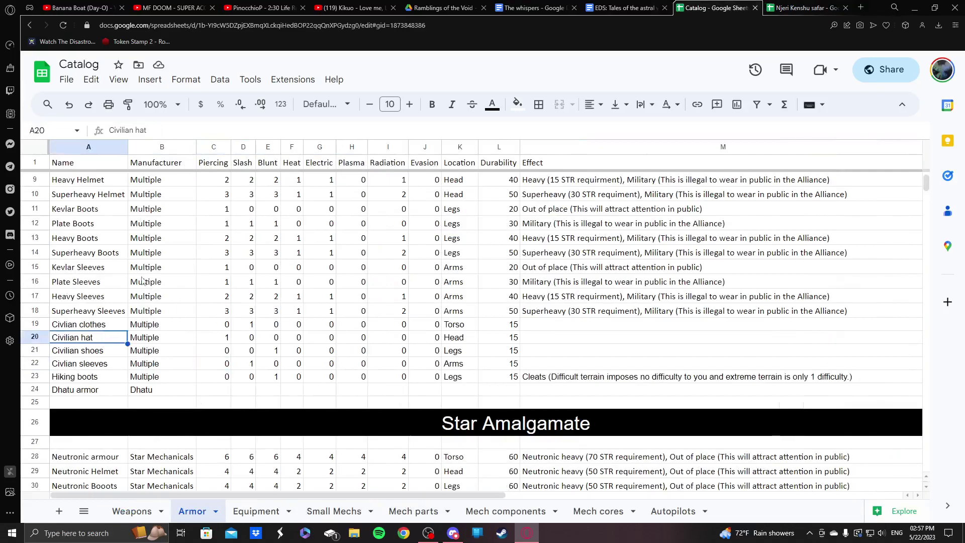
triple_click(167, 132)
right_click(167, 133)
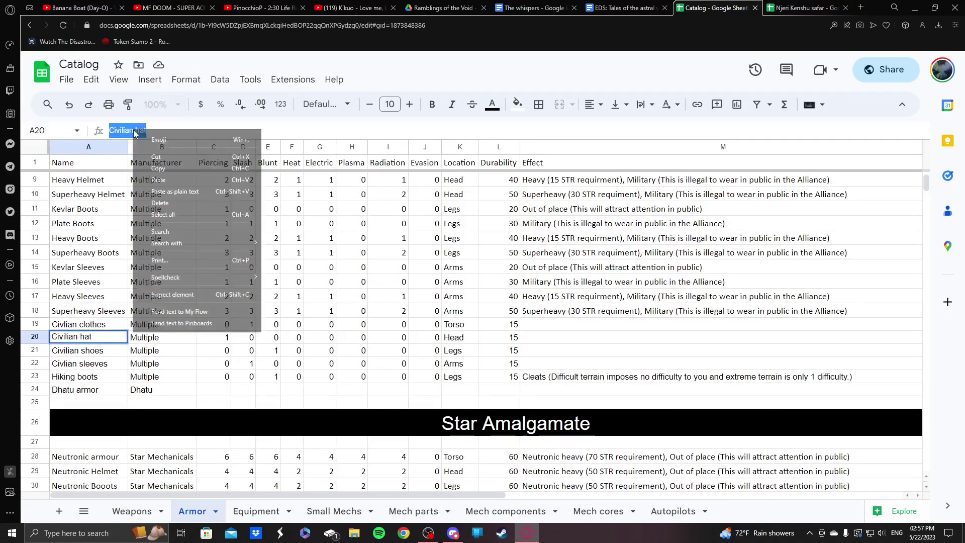
left_click(173, 170)
left_click(796, 6)
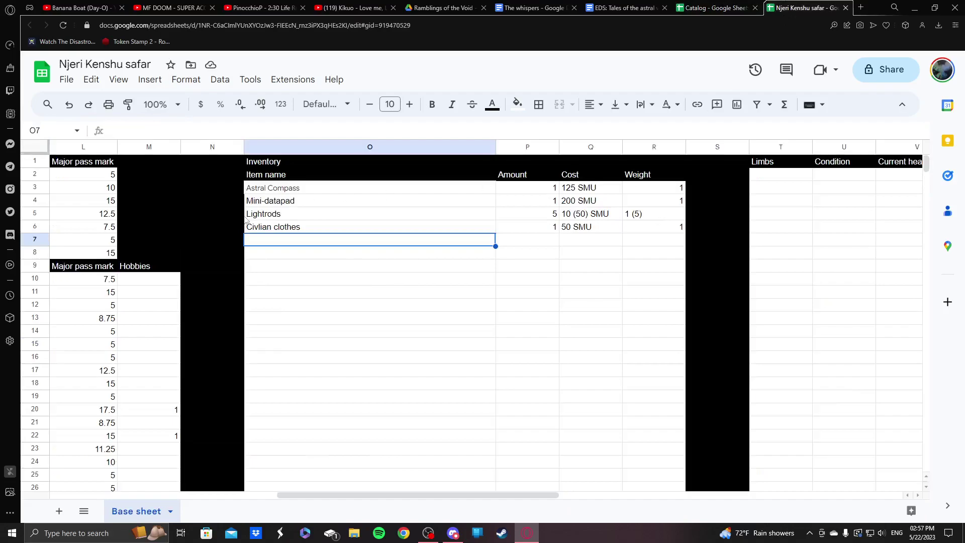
right_click(311, 130)
left_click(336, 211)
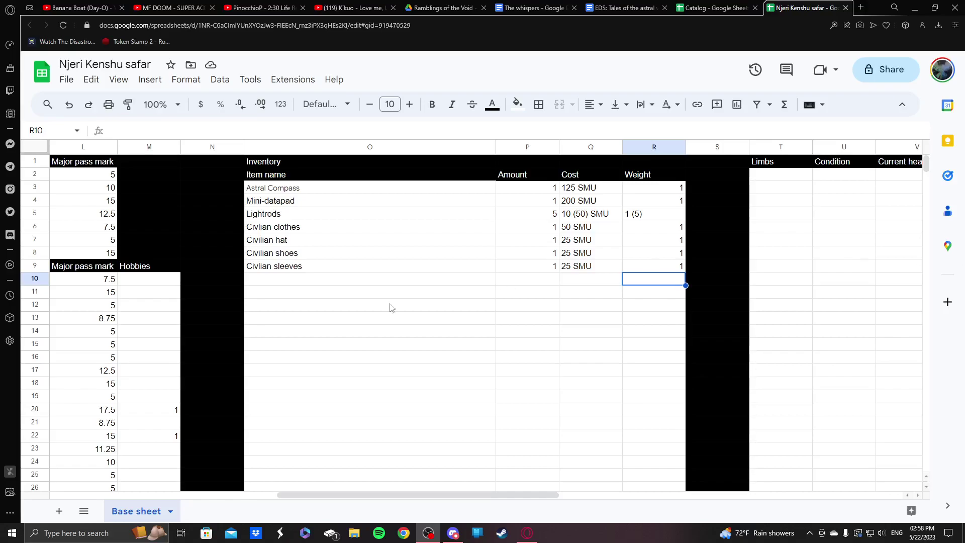
- Examine the effects, costs and weights of the weapons on the Catalog's Weapons sheet
left_click(304, 277)
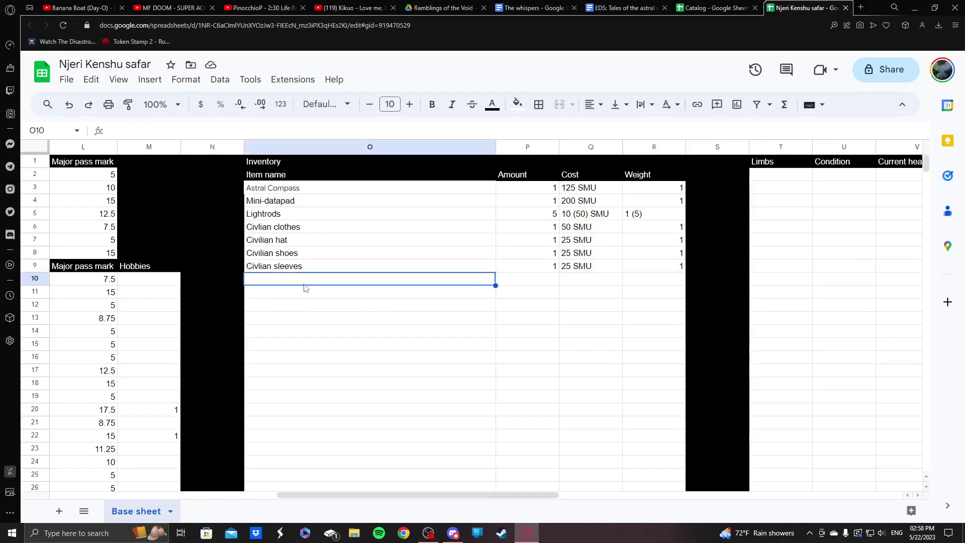
left_click(696, 4)
left_click(216, 340)
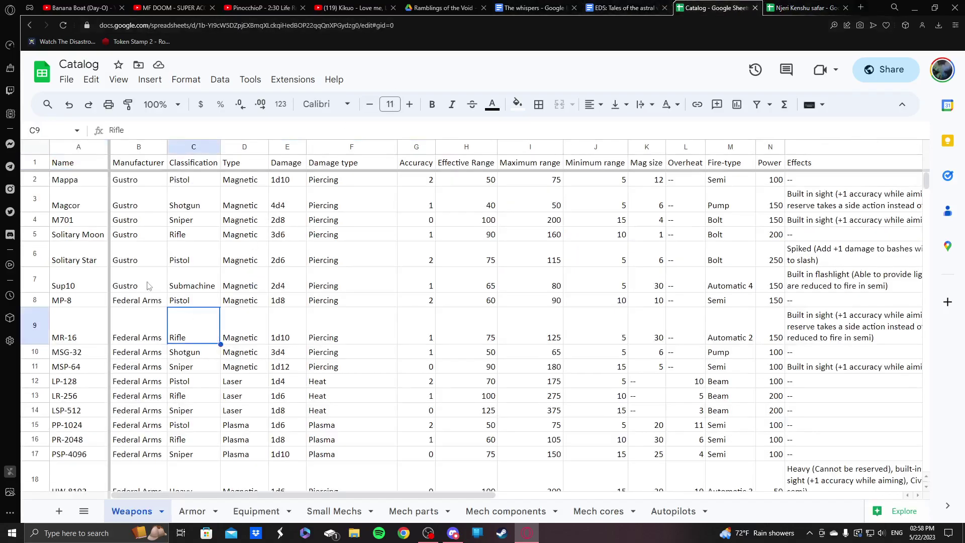
left_click(93, 264)
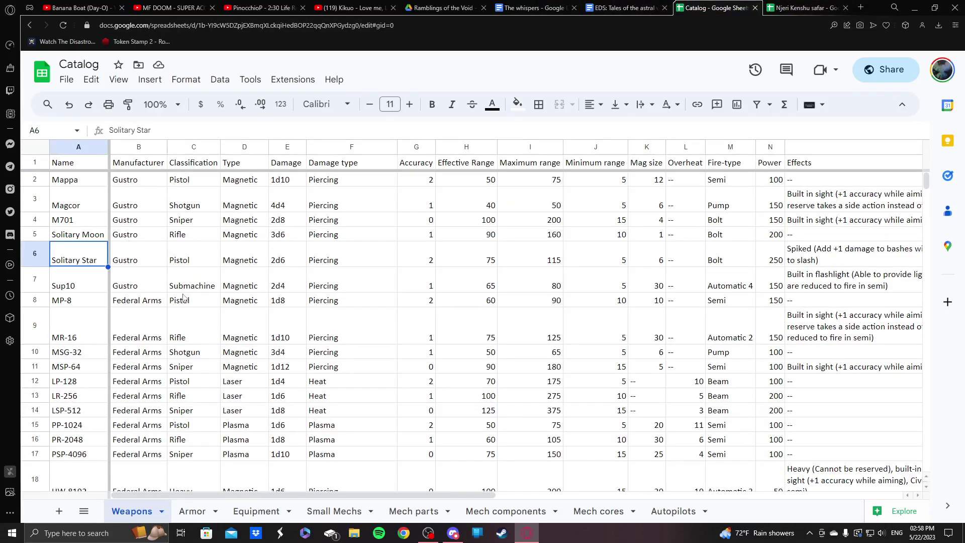
scroll(184, 297, "down", 1)
left_click_drag(279, 496, 470, 500)
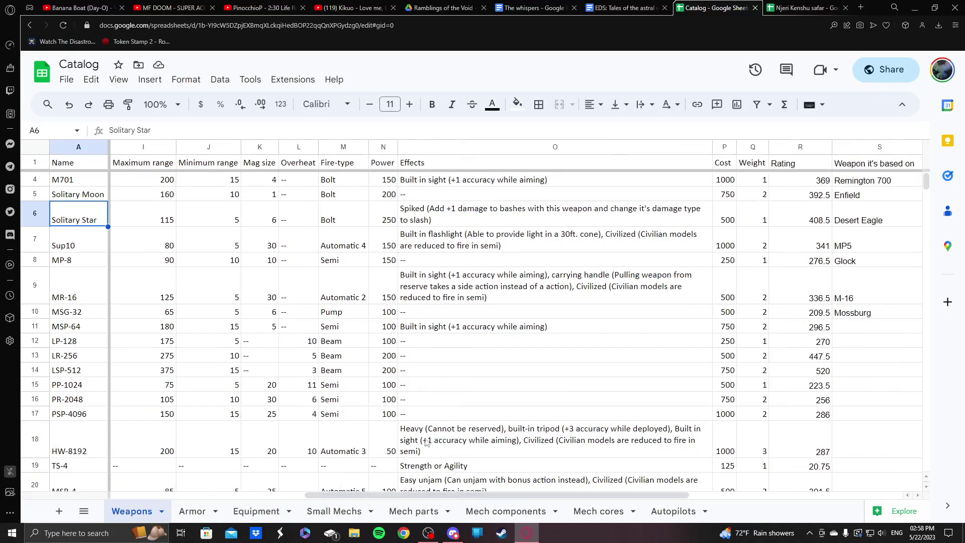
scroll(406, 424, "up", 1)
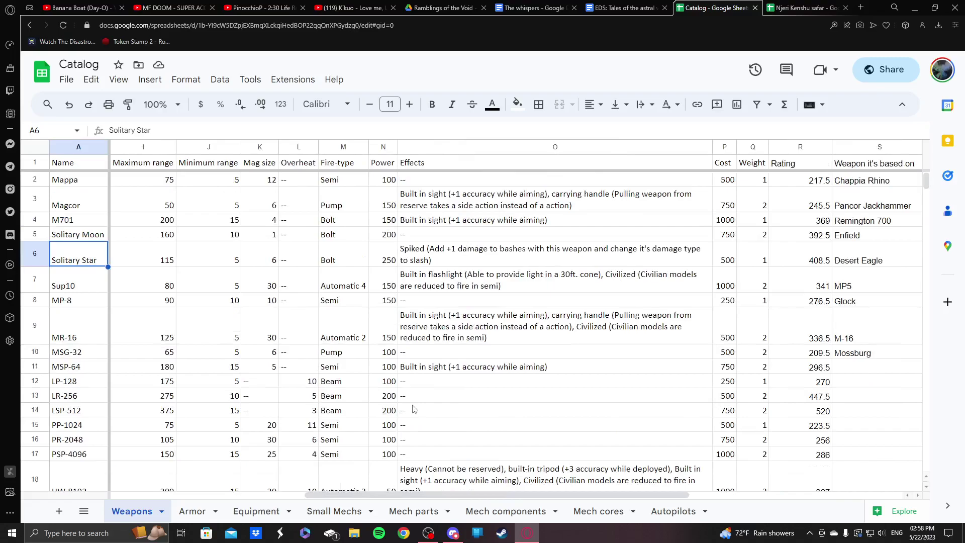
scroll(414, 409, "down", 6)
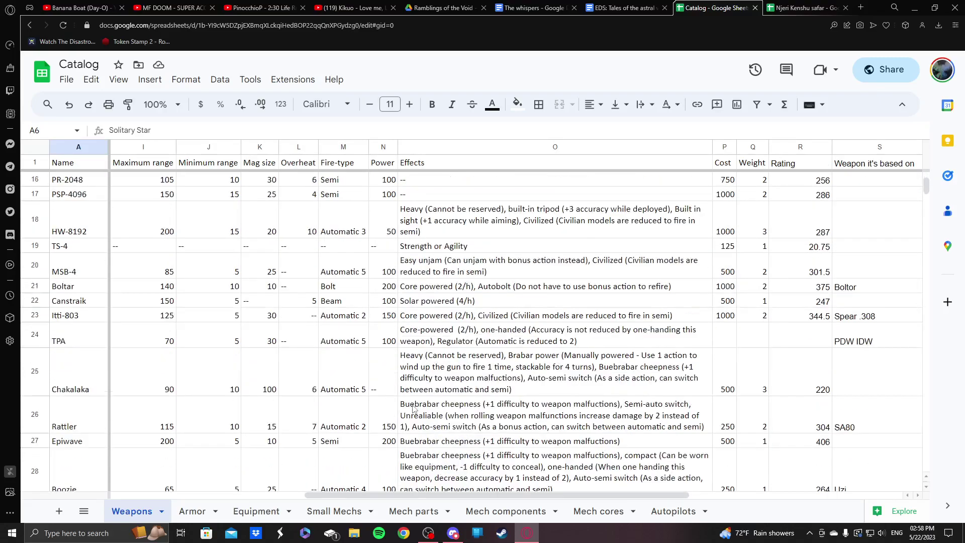
scroll(414, 408, "down", 8)
scroll(413, 408, "up", 4)
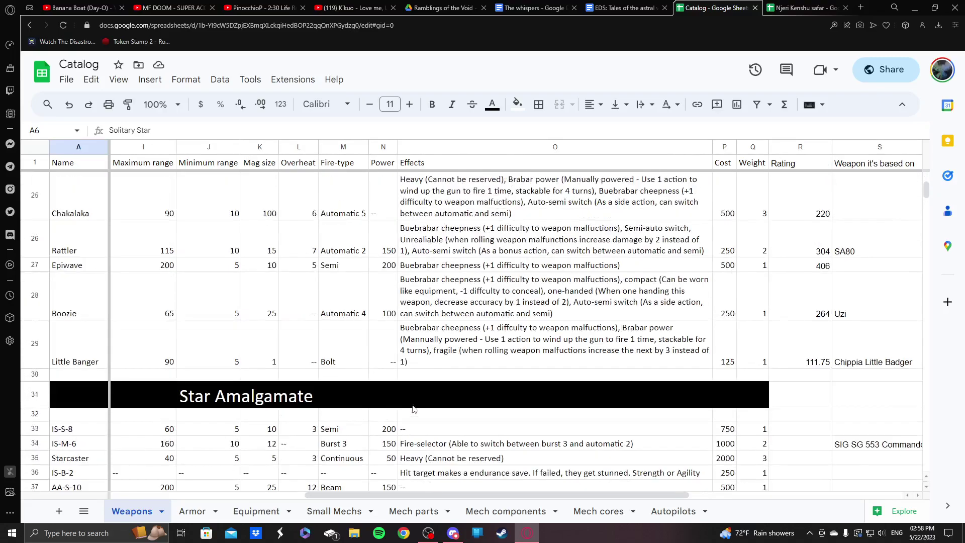
scroll(413, 409, "up", 1)
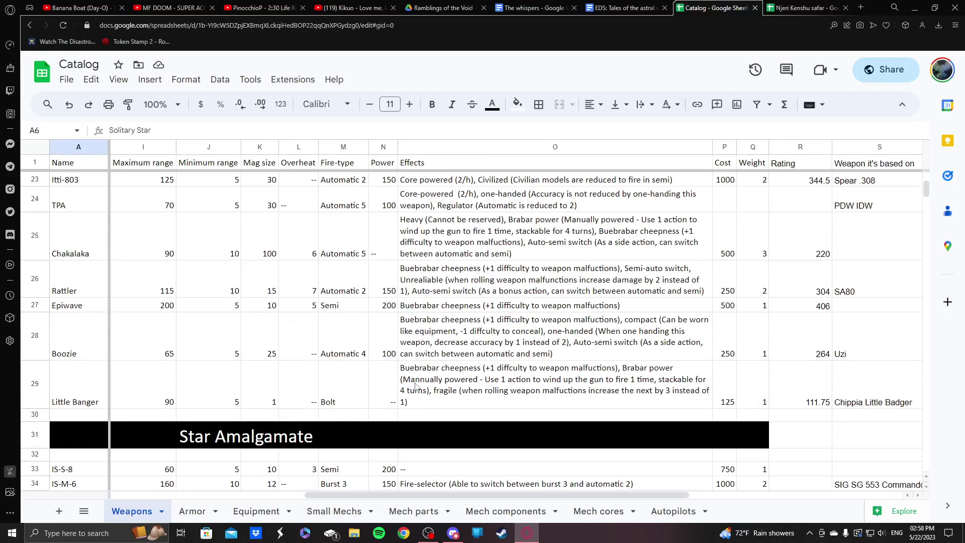
scroll(415, 386, "up", 1)
scroll(416, 386, "up", 3)
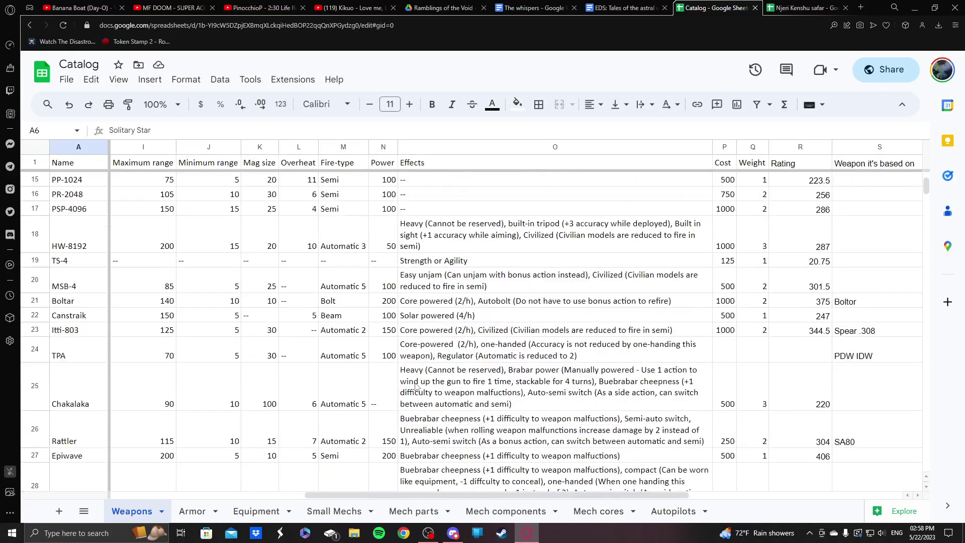
scroll(416, 386, "up", 5)
scroll(415, 385, "up", 1)
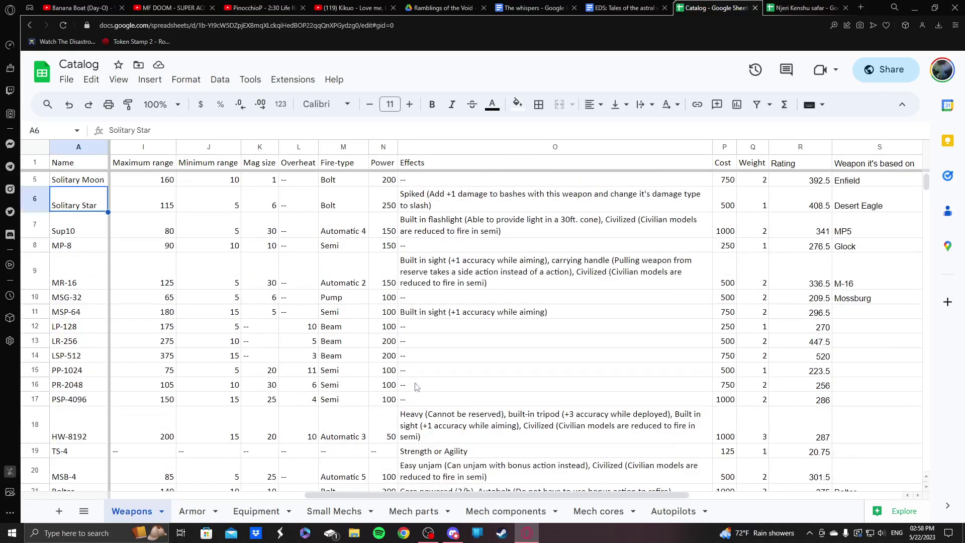
scroll(416, 386, "up", 2)
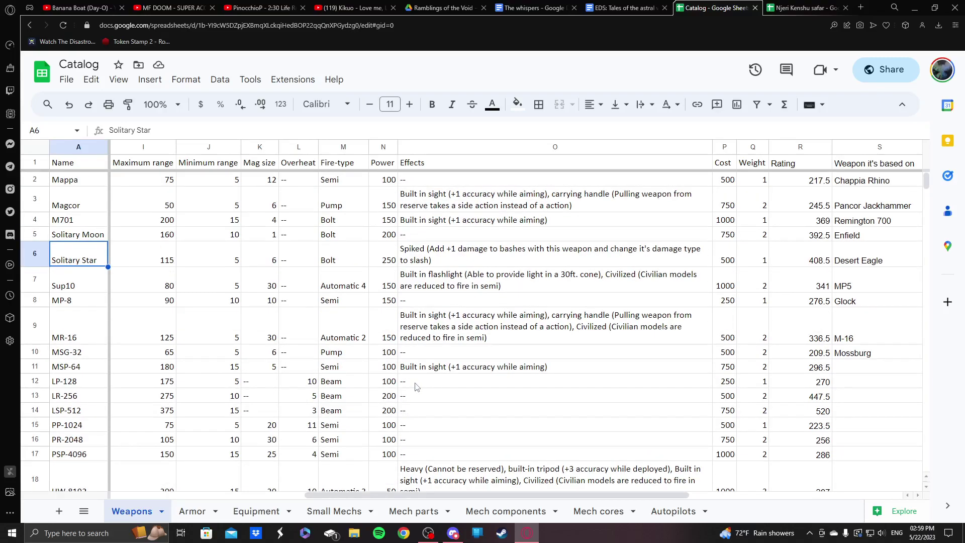
scroll(415, 385, "down", 3)
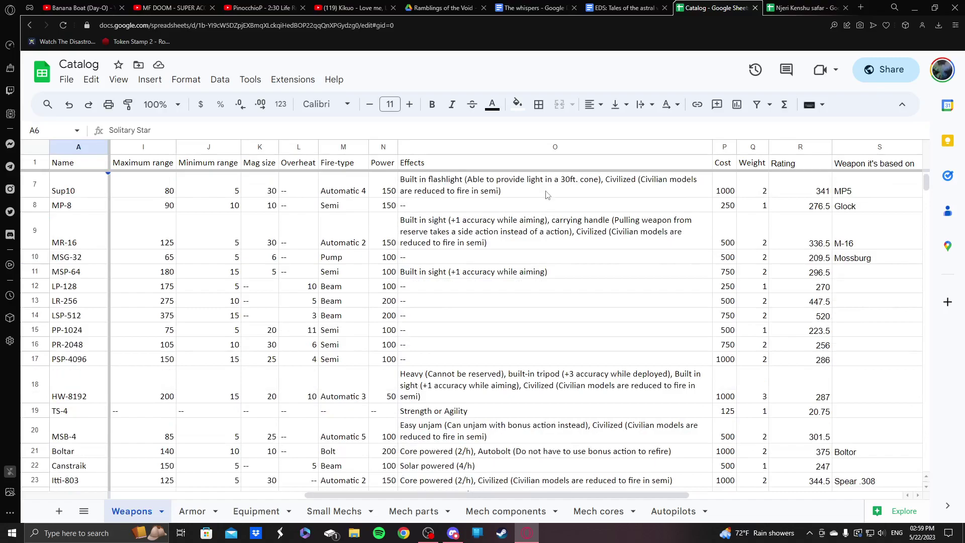
- Switch to the Calculator and enter 625 as the budget to subtract from
left_click(804, 8)
left_click(596, 280)
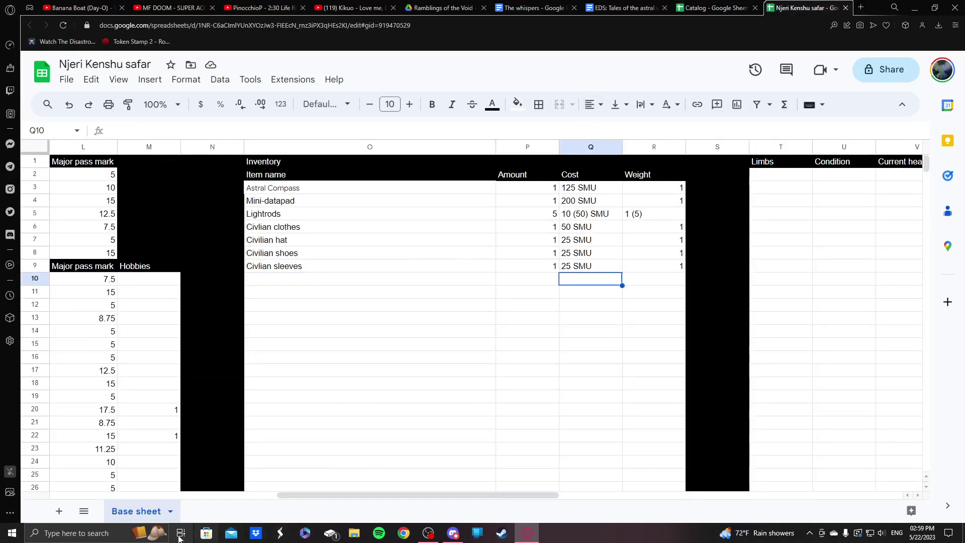
left_click(100, 533)
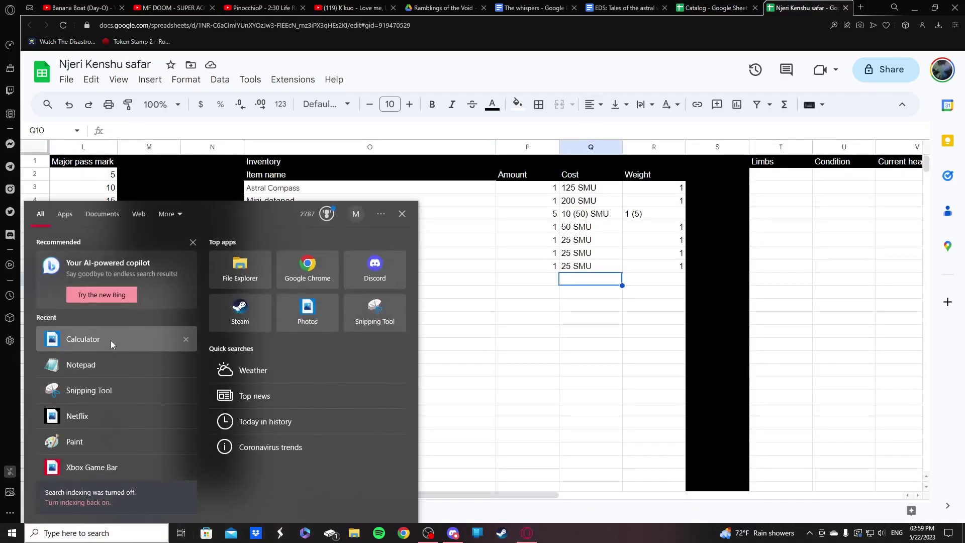
left_click(111, 340)
left_click_drag(513, 194, 347, 200)
left_click(379, 394)
left_click(301, 421)
left_click(387, 318)
left_click(380, 394)
left_click(340, 421)
left_click(341, 394)
left_click(422, 396)
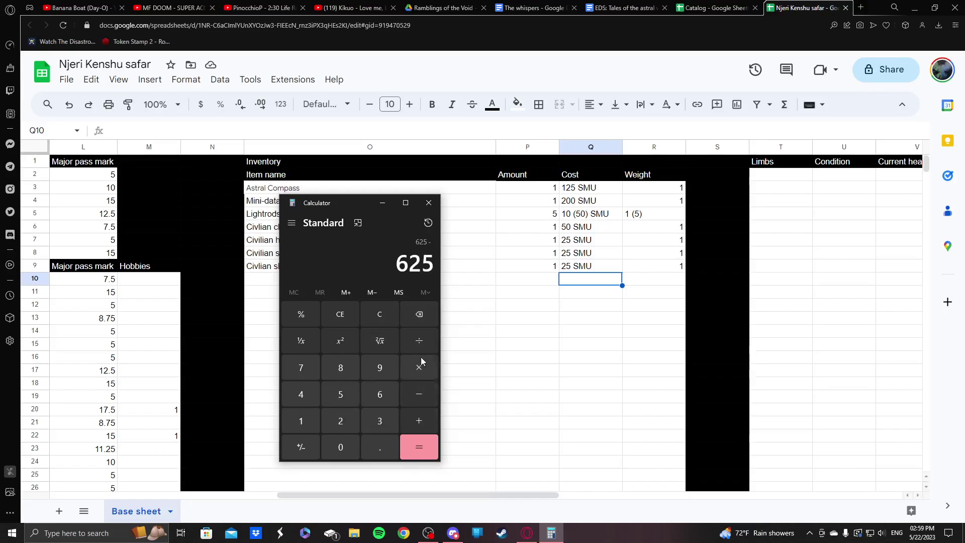
- Subtract the clothing costs of 50, 25, 25 and 25 from the budget and close the Calculator
left_click(341, 394)
left_click(340, 447)
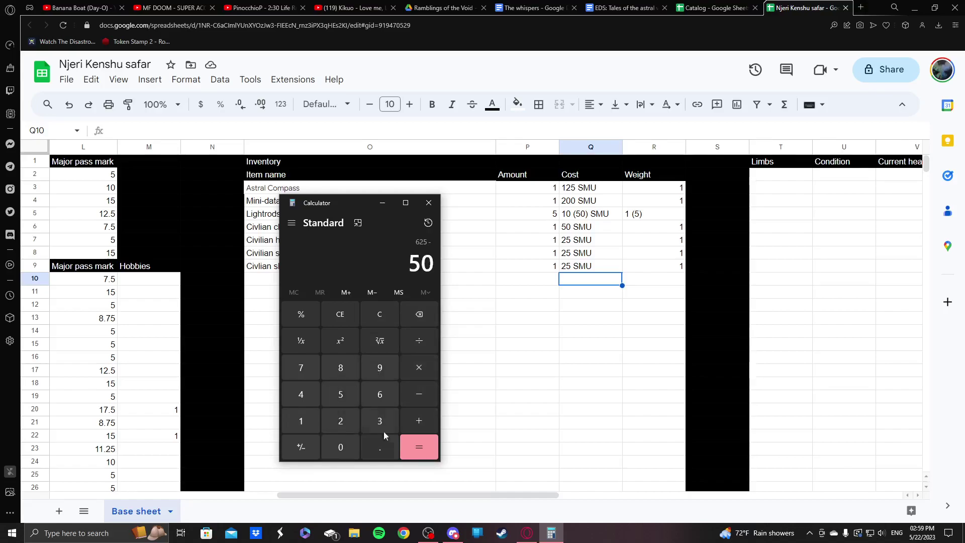
left_click(417, 391)
left_click(418, 394)
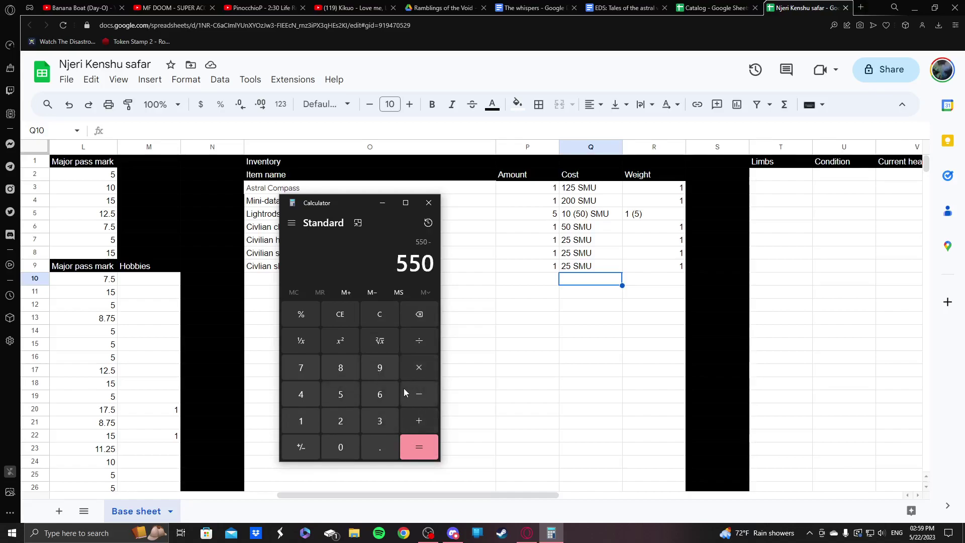
type("25")
left_click(410, 393)
left_click(341, 421)
left_click(342, 397)
left_click(415, 443)
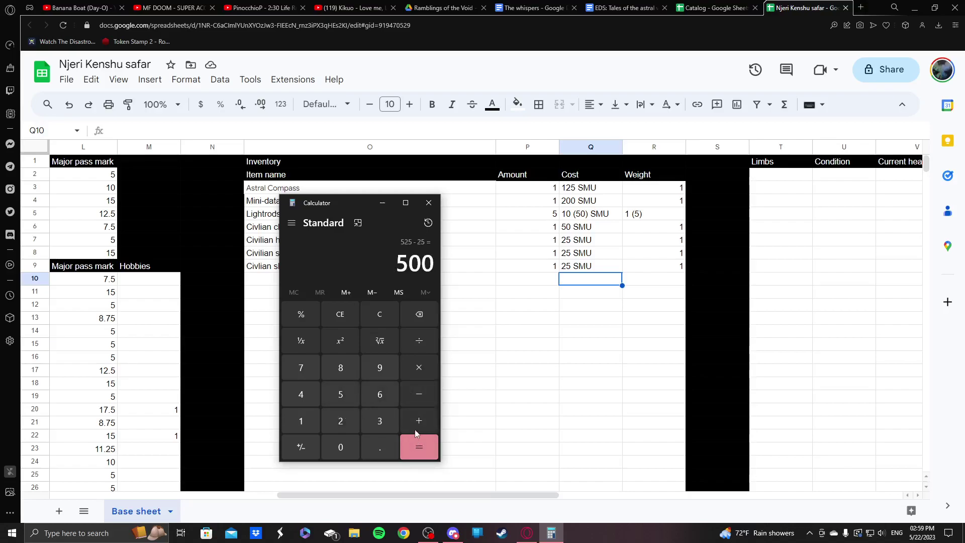
left_click(429, 203)
- Find the MP-8 on the Catalog's Weapons sheet and copy its name
left_click(712, 5)
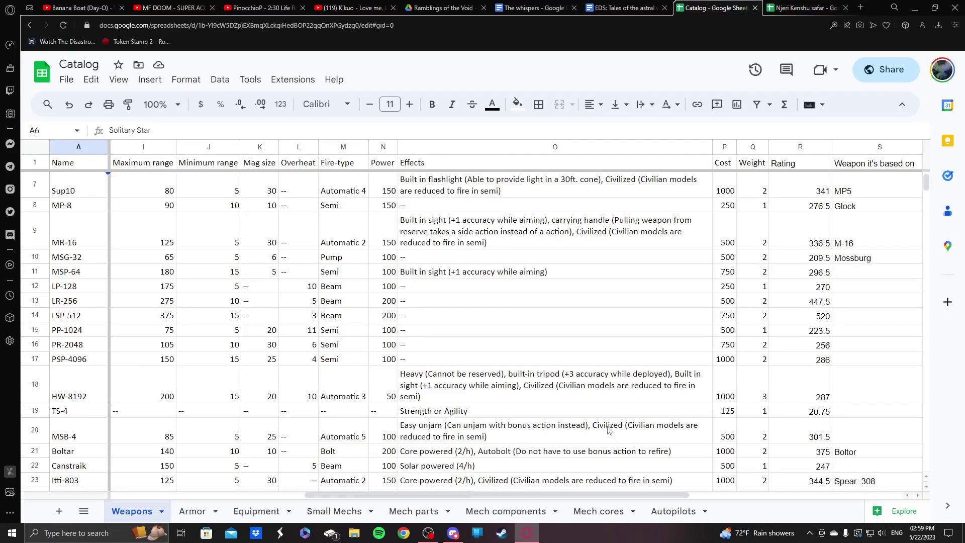
scroll(609, 430, "up", 1)
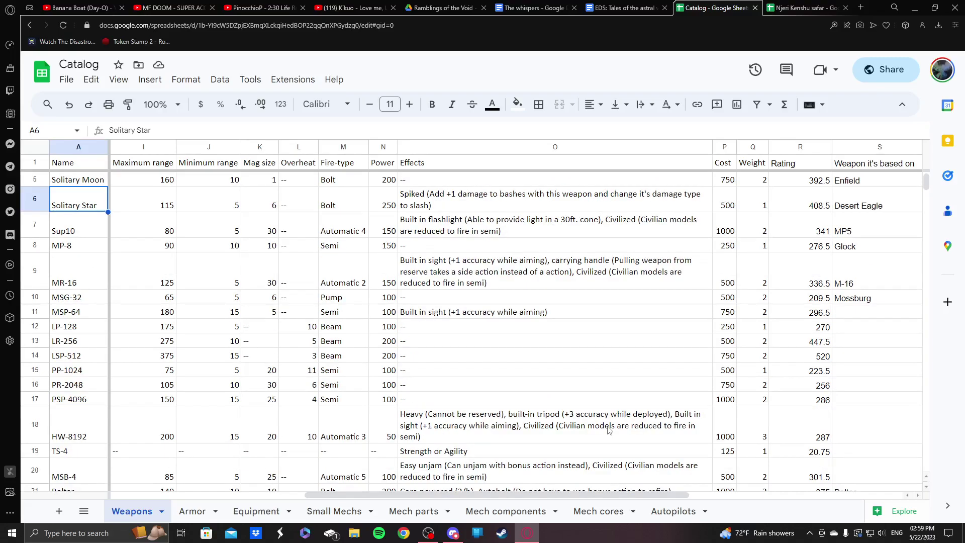
left_click(34, 246)
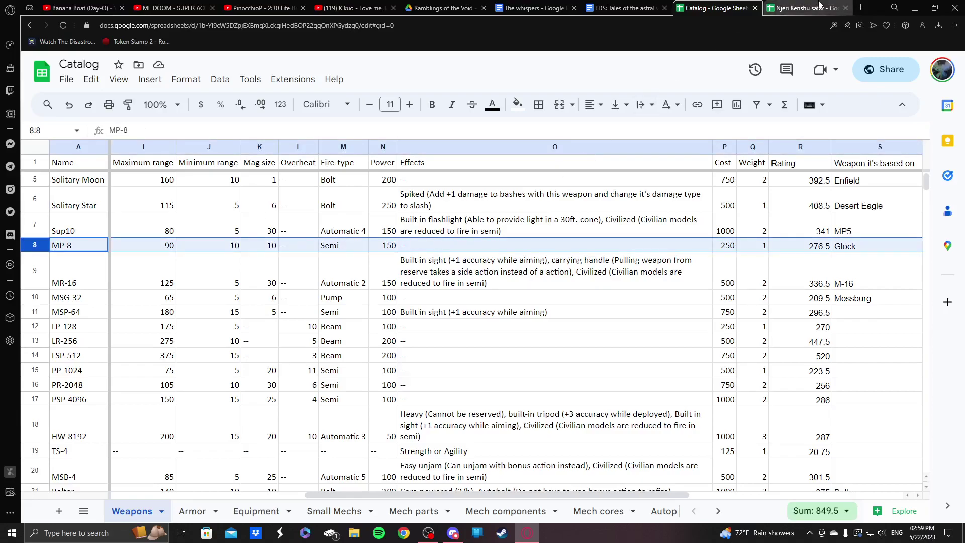
left_click(793, 8)
left_click(714, 8)
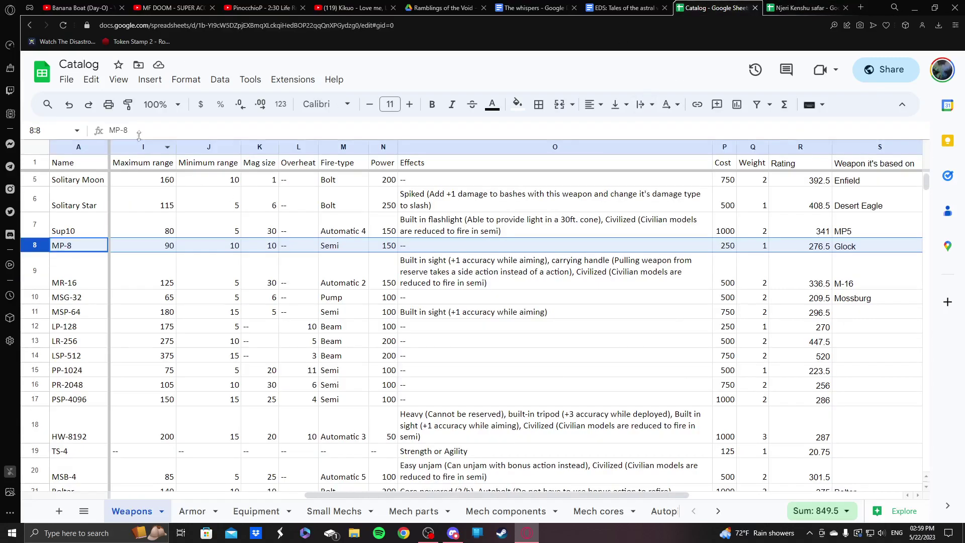
left_click_drag(139, 137, 98, 132)
right_click(114, 125)
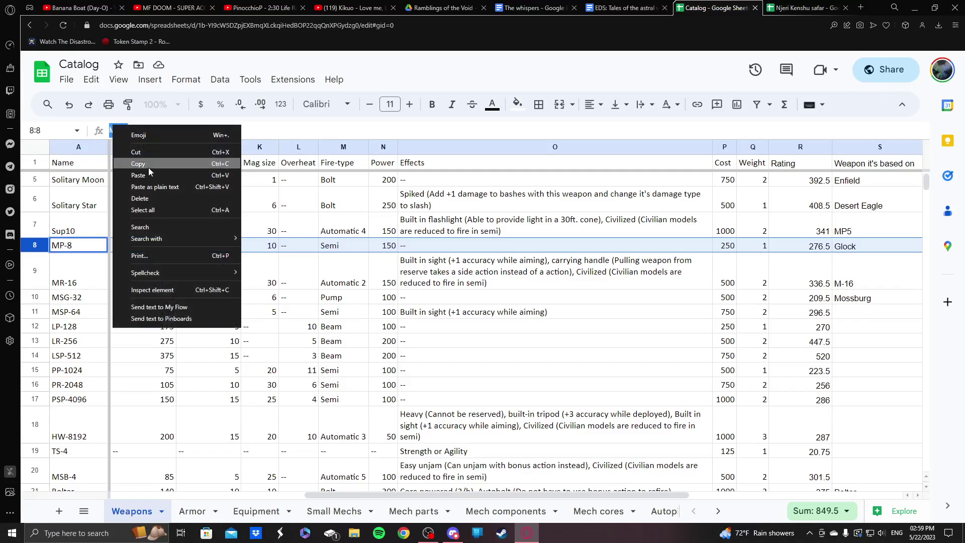
left_click(149, 172)
- Paste the name MP-8 into the Inventory row below Civlian sleeves and set its amount to 1
left_click(799, 8)
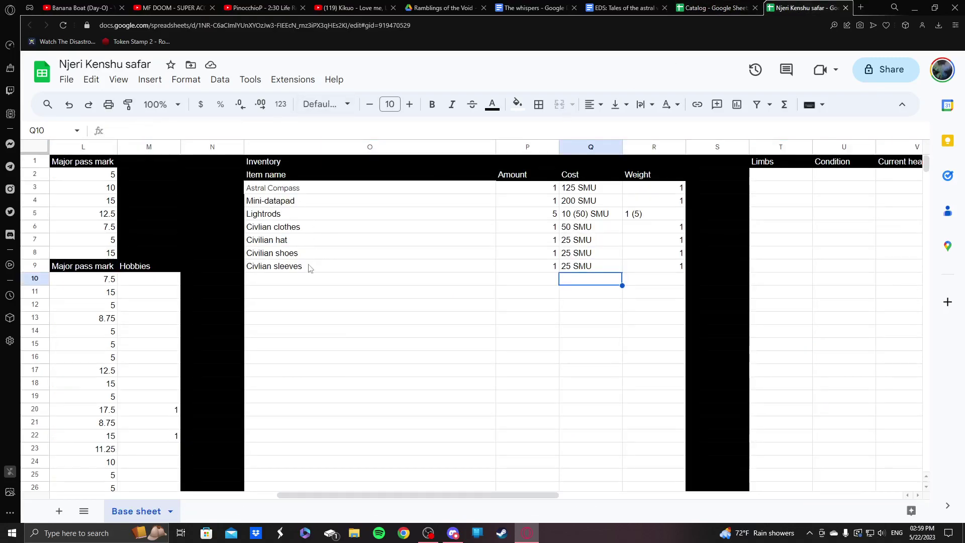
left_click(311, 281)
right_click(276, 126)
left_click(302, 206)
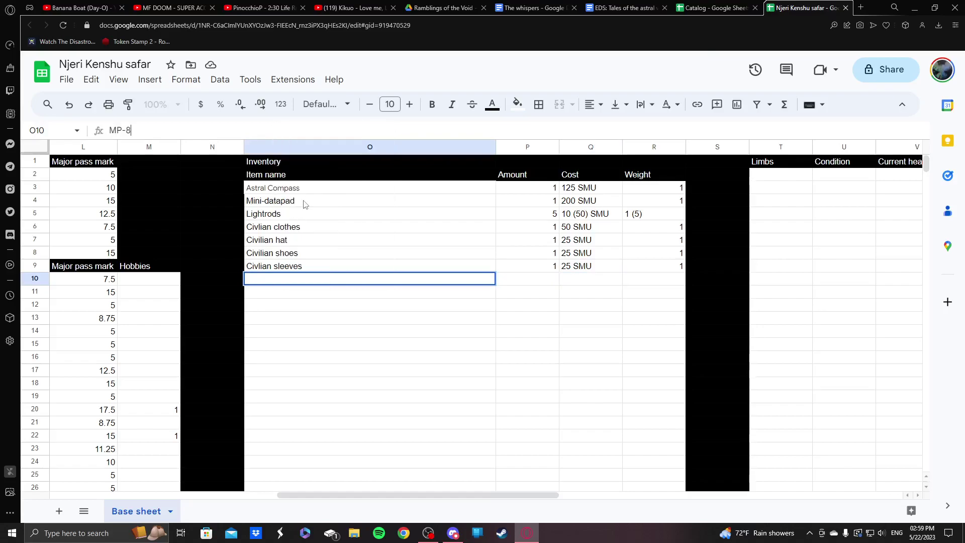
left_click(306, 201)
left_click(431, 282)
left_click(528, 286)
type("1")
key("Tab")
- Enter 250 SMU as the MP-8's cost and 1 as its weight in the Inventory
type("25")
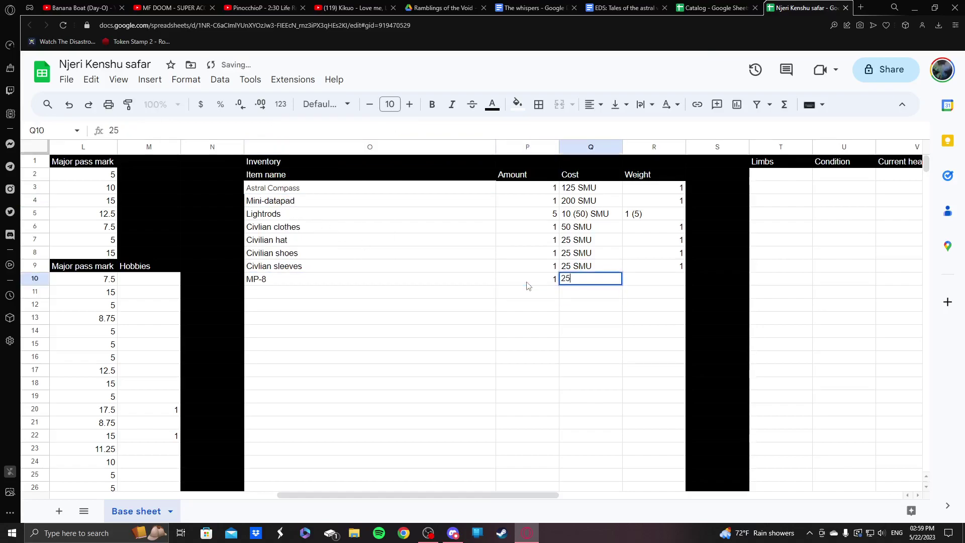
type("0")
key("Return")
key("Up")
left_click(521, 129)
type("SMU")
key("Return")
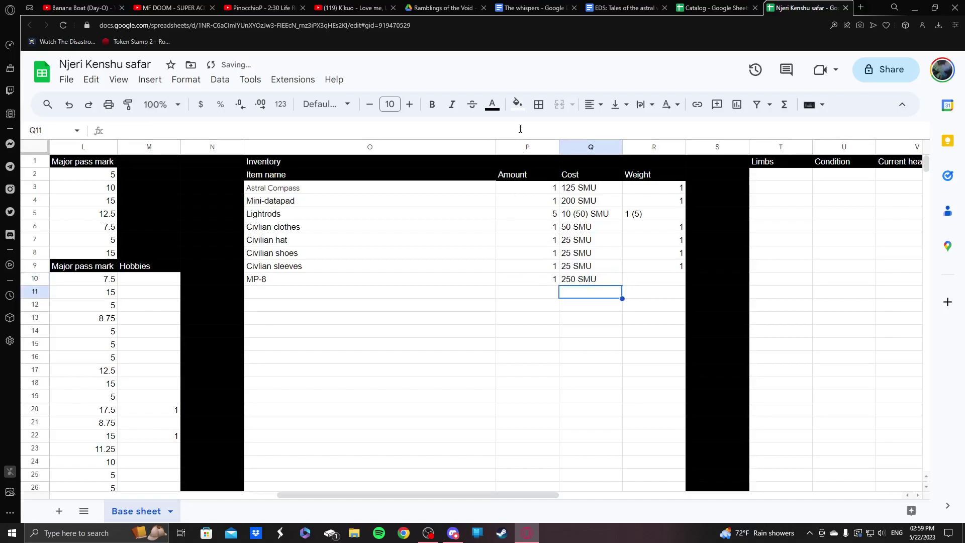
key("Up")
key("Right")
type("1")
key("Return")
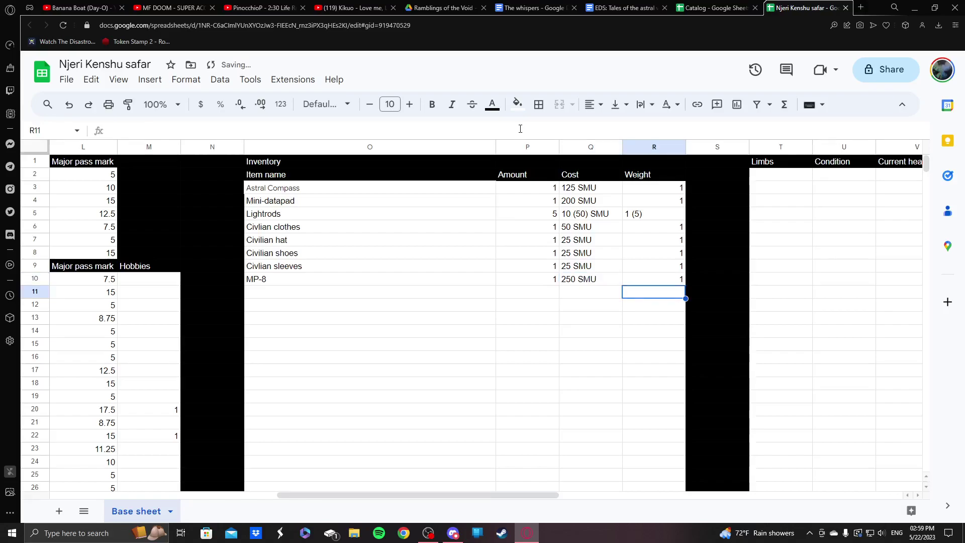
- Enter 250 SMU in the Inventory's Cost column directly below the MP-8's cost
left_click(686, 6)
left_click(809, 8)
left_click(608, 293)
type("250 SMU")
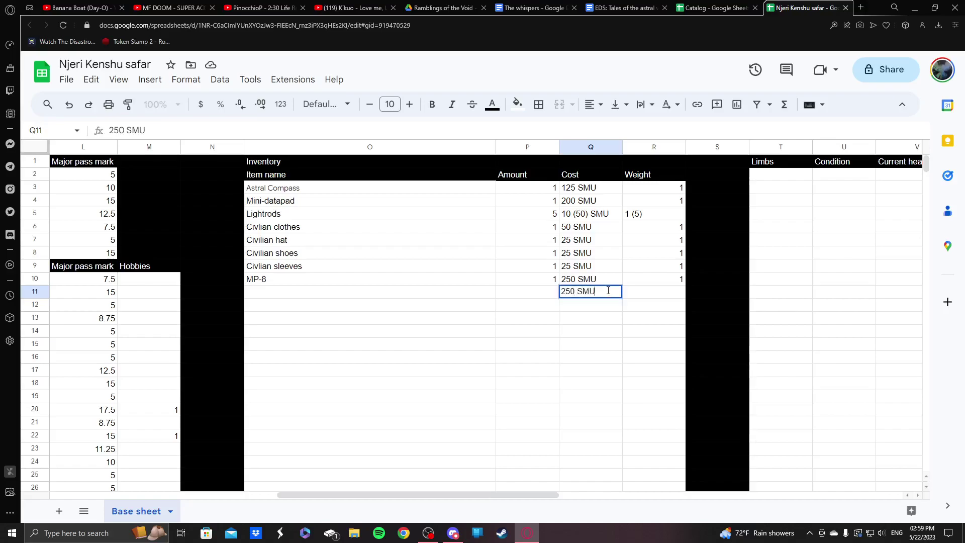
key("Return")
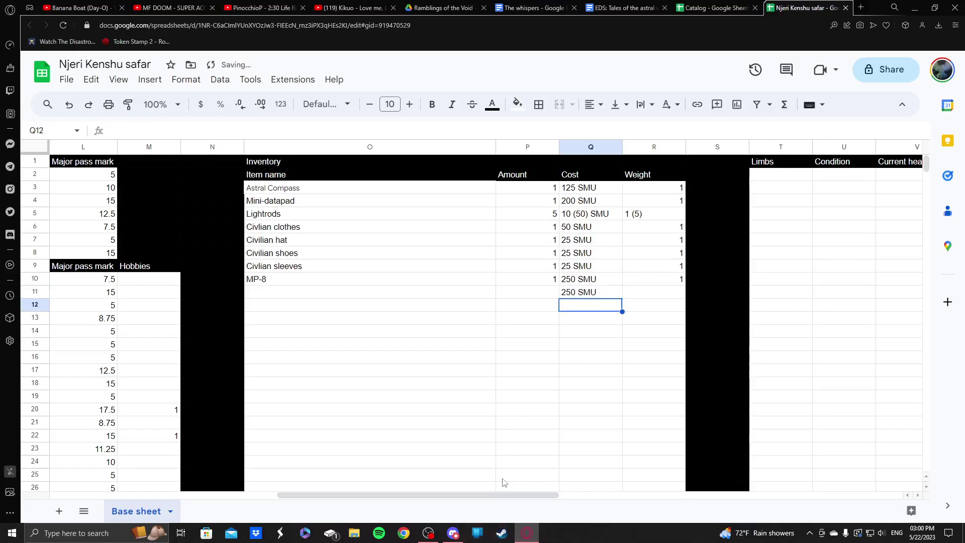
- Review the MP-8 and the four clothing items in the Inventory, and examine the character's defense and skill sections
left_click_drag(505, 494, 441, 488)
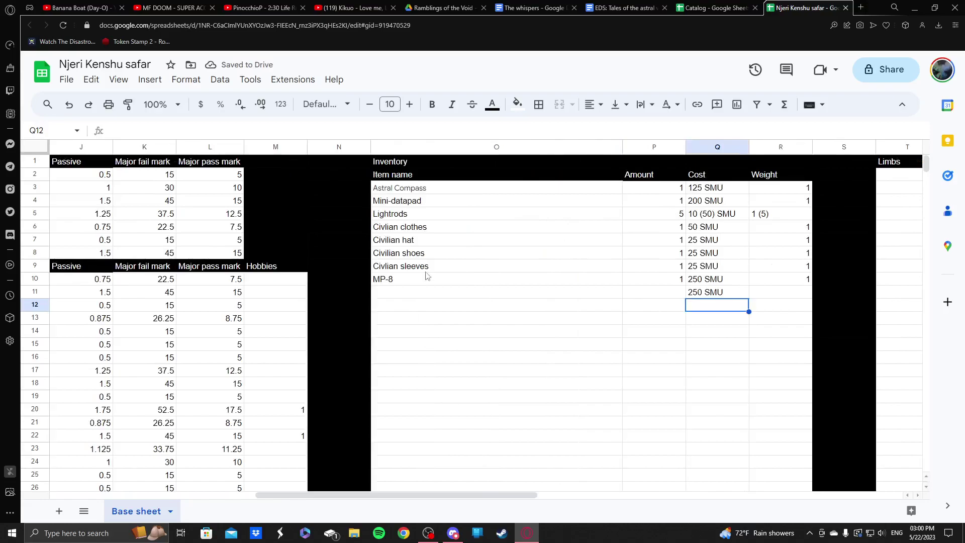
left_click(436, 267)
left_click(431, 279)
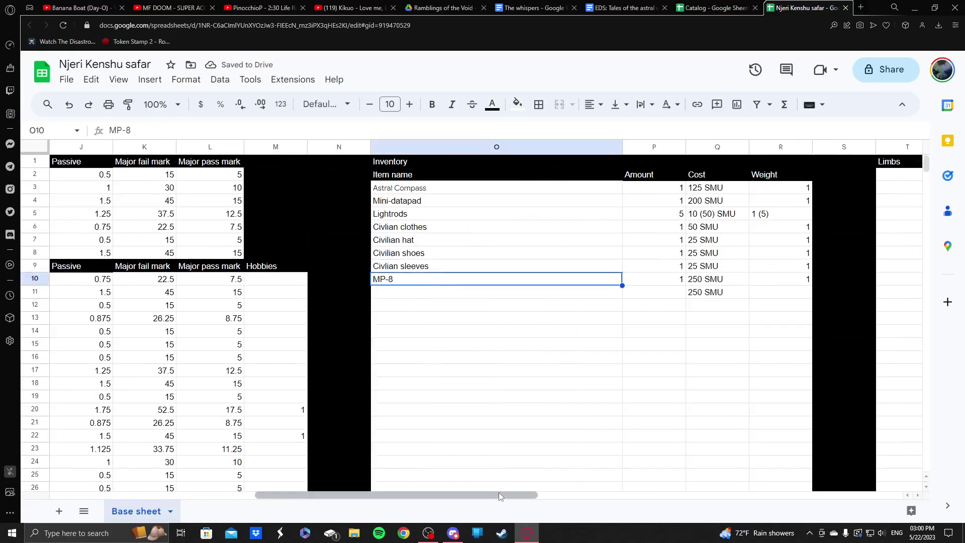
left_click_drag(499, 493, 354, 293)
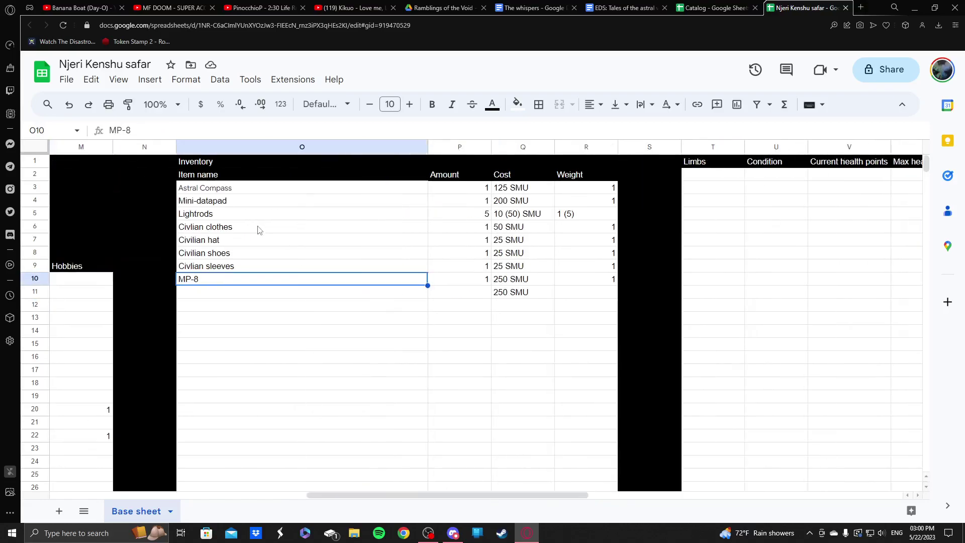
left_click_drag(259, 229, 265, 267)
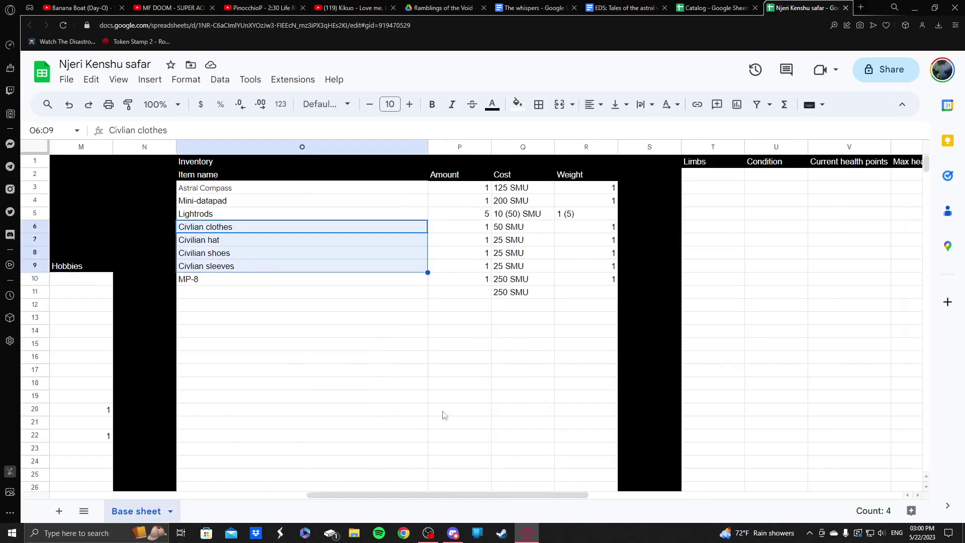
left_click_drag(470, 500, 216, 500)
scroll(222, 414, "down", 1)
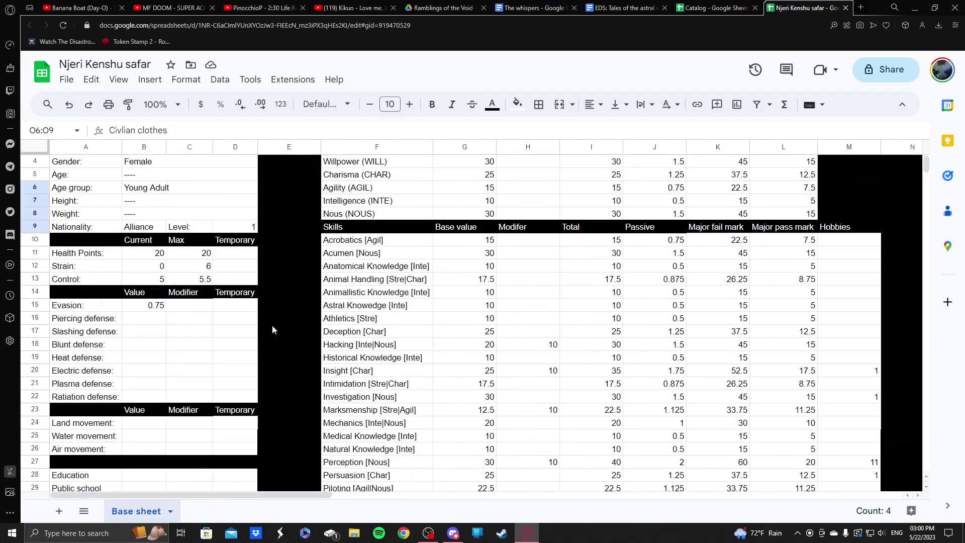
- Check the Civlian clothes' defense values in the Catalog's Armor sheet and enter 1 as the character's Slashing defense
left_click(714, 8)
left_click(192, 511)
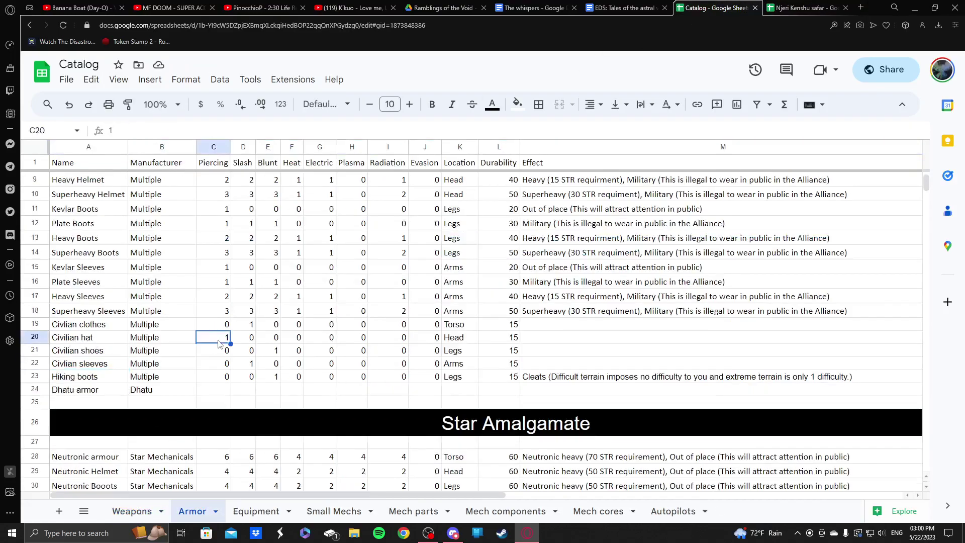
left_click(35, 337)
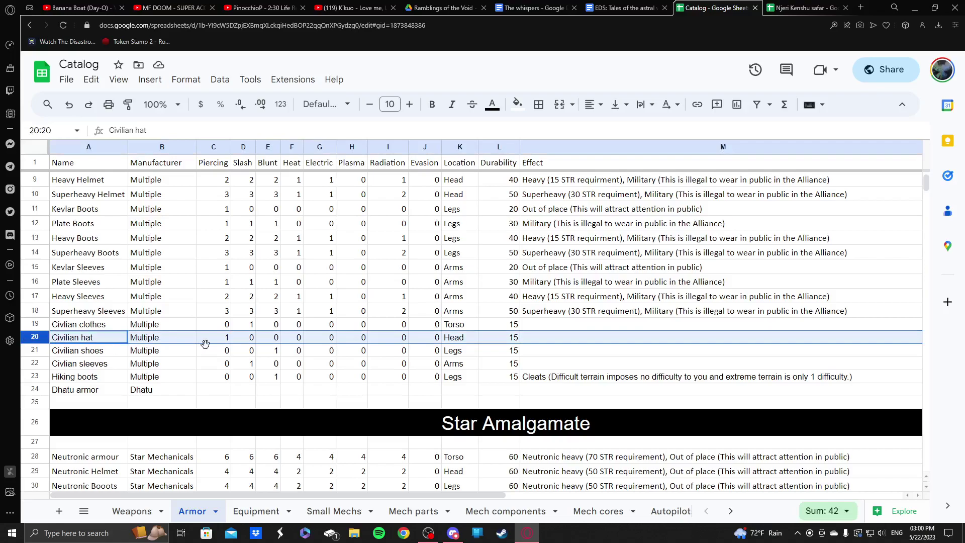
left_click(35, 325)
left_click(246, 326)
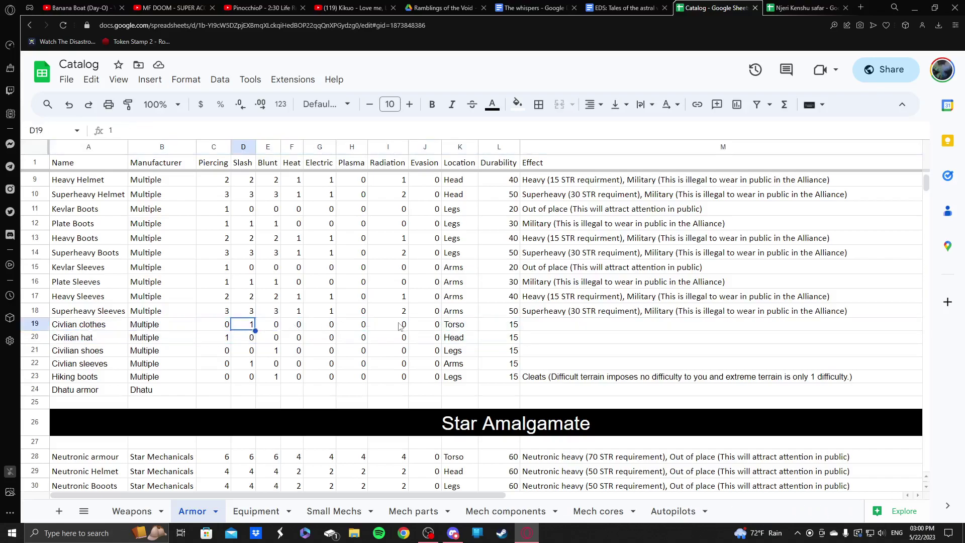
left_click(626, 7)
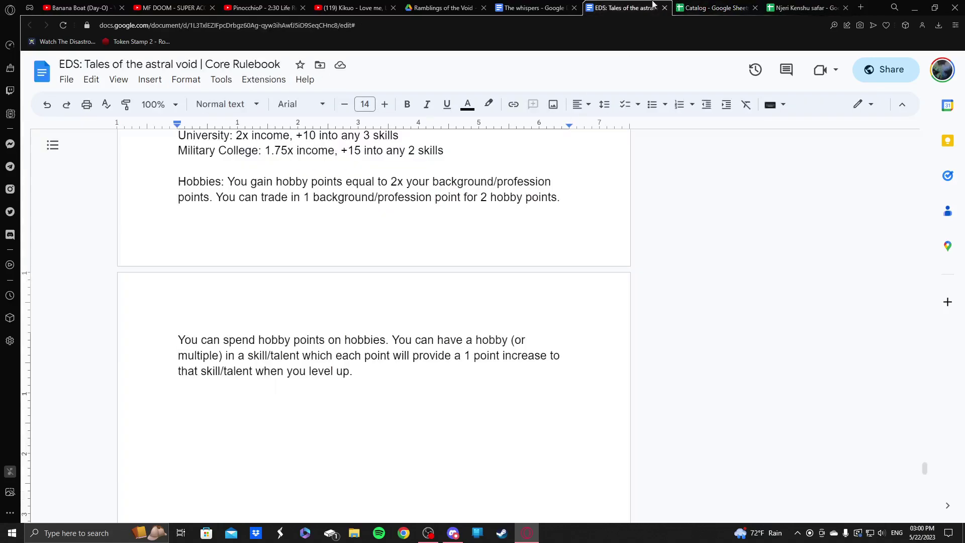
left_click(714, 7)
left_click(800, 6)
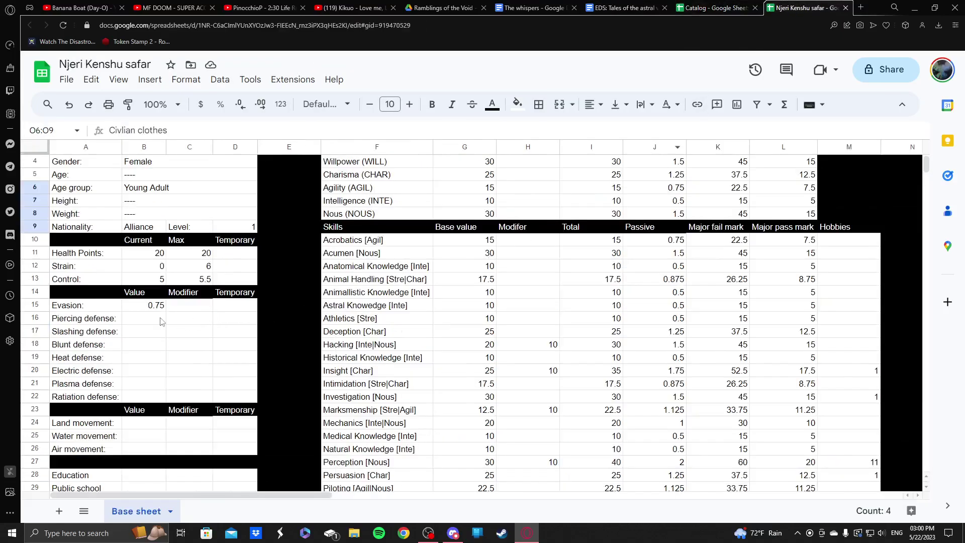
left_click(149, 333)
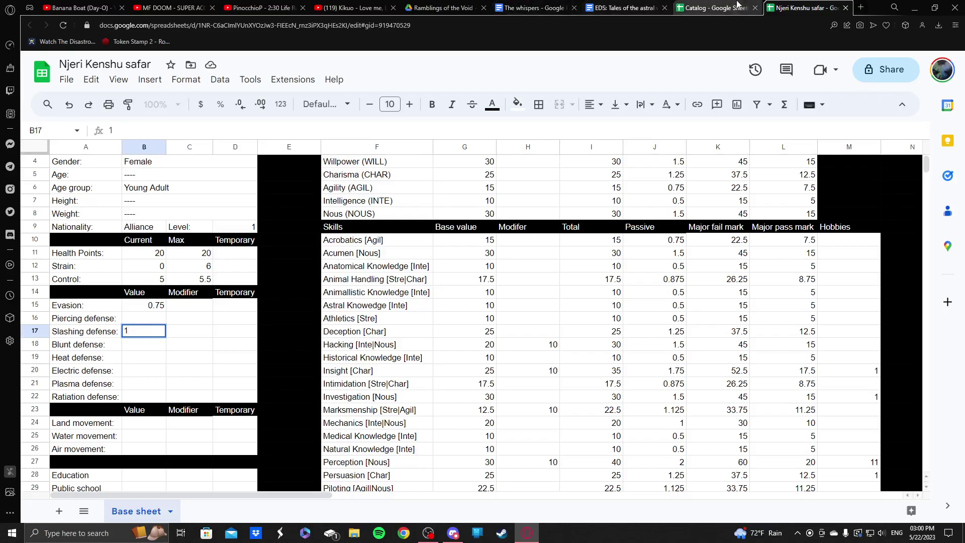
- Enter 1 as Piercing defense for the Civilian hat and 1 as Blunt defense for the Civilian shoes, following the Catalog's Armor sheet
left_click(714, 8)
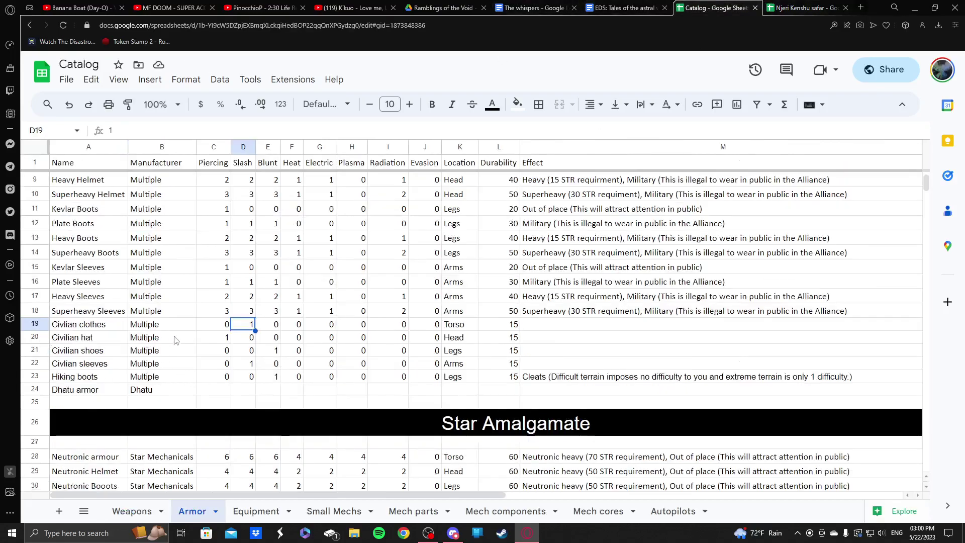
left_click(789, 9)
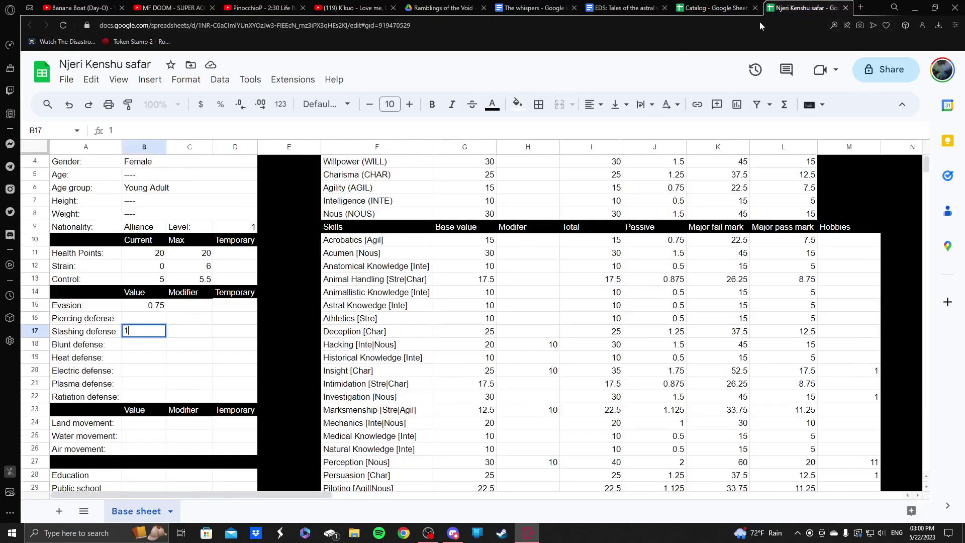
left_click(149, 324)
left_click(715, 7)
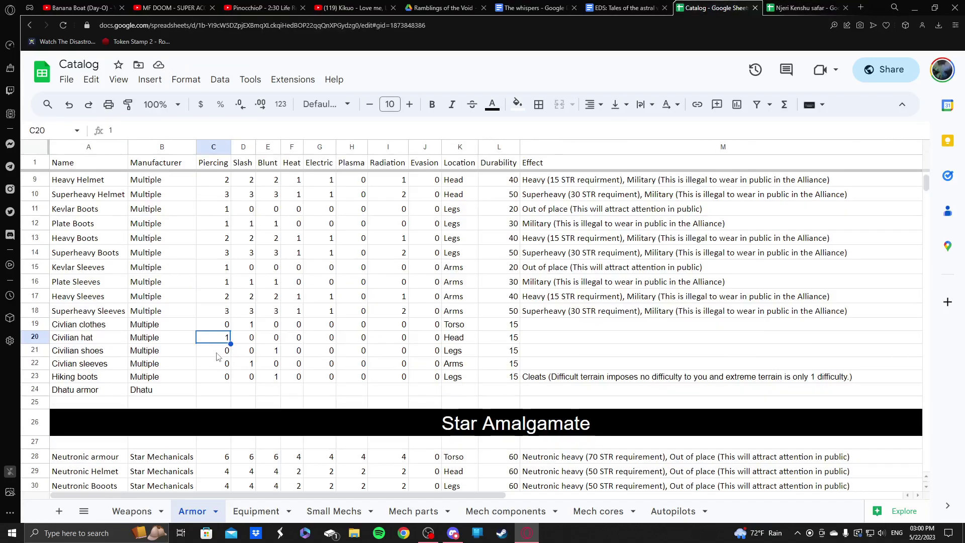
left_click(260, 354)
key("ctrl+Tab")
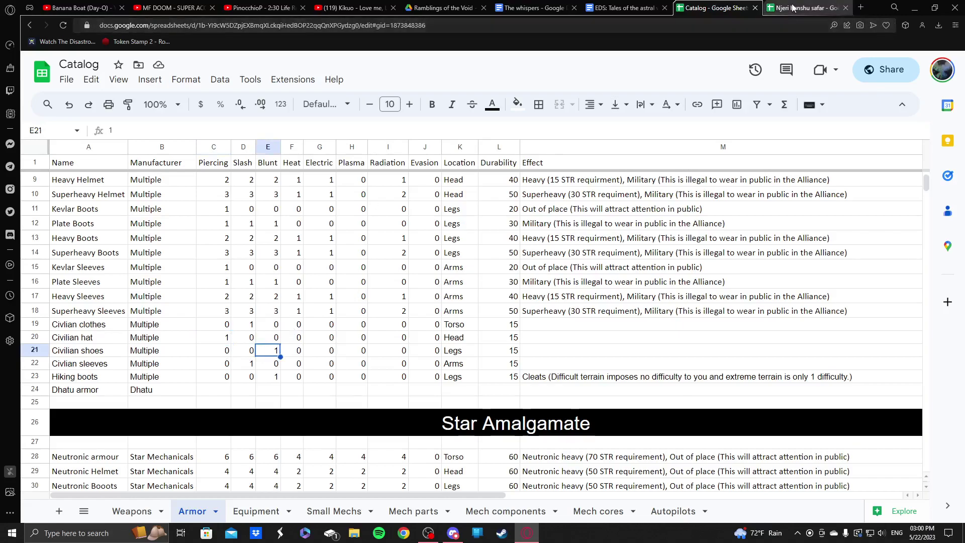
type("1")
left_click(140, 351)
type("1")
- Check the Civlian sleeves' Slash value in the Catalog and set the character's Slashing defense to 2
key("ctrl+shift+Tab")
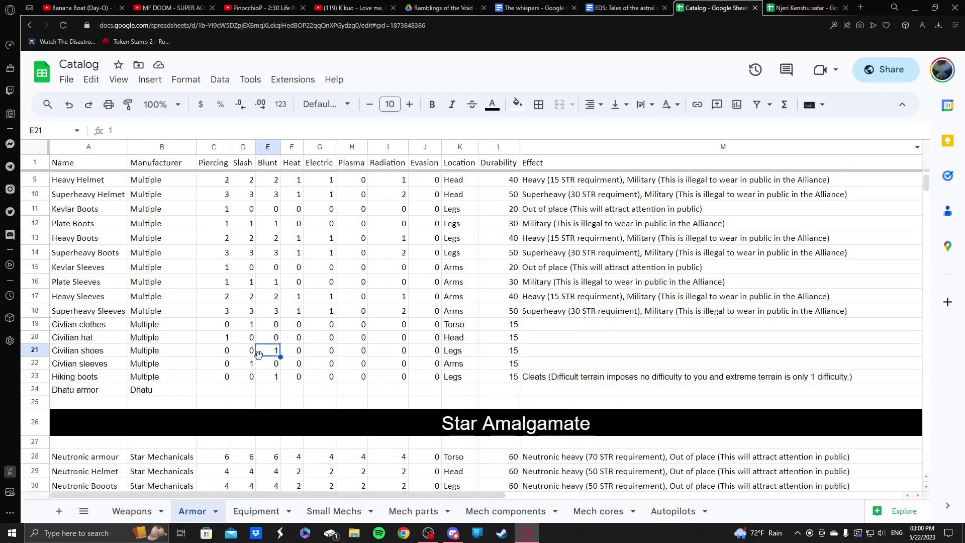
left_click(247, 369)
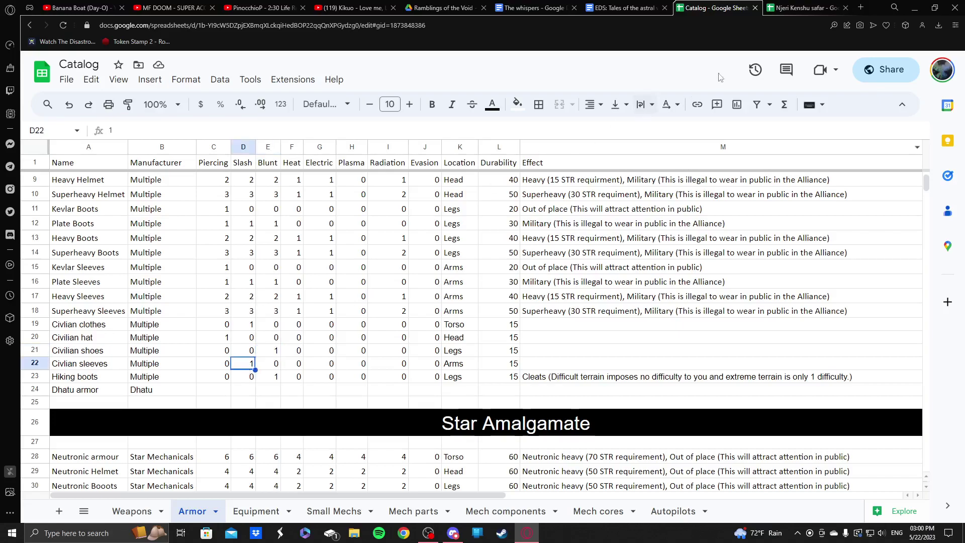
key("ctrl+Tab")
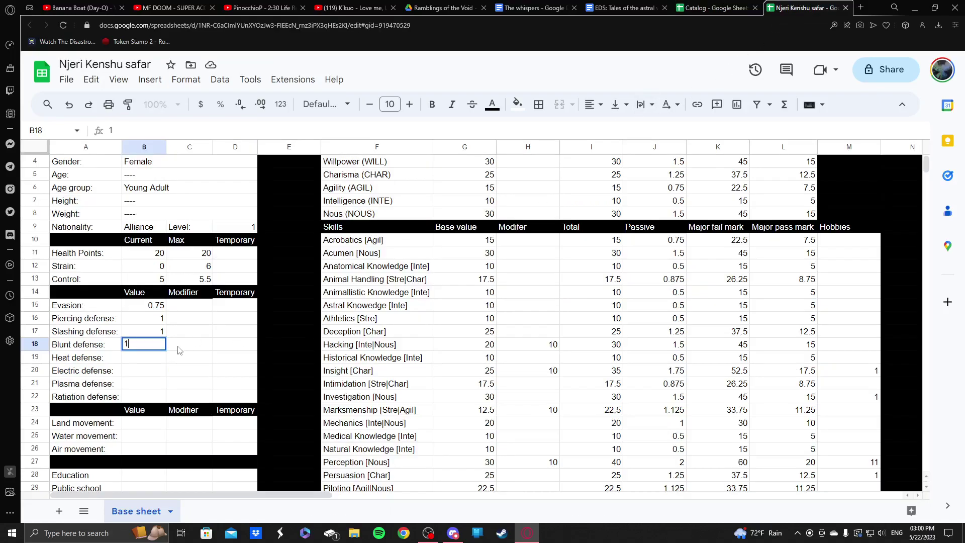
left_click(151, 333)
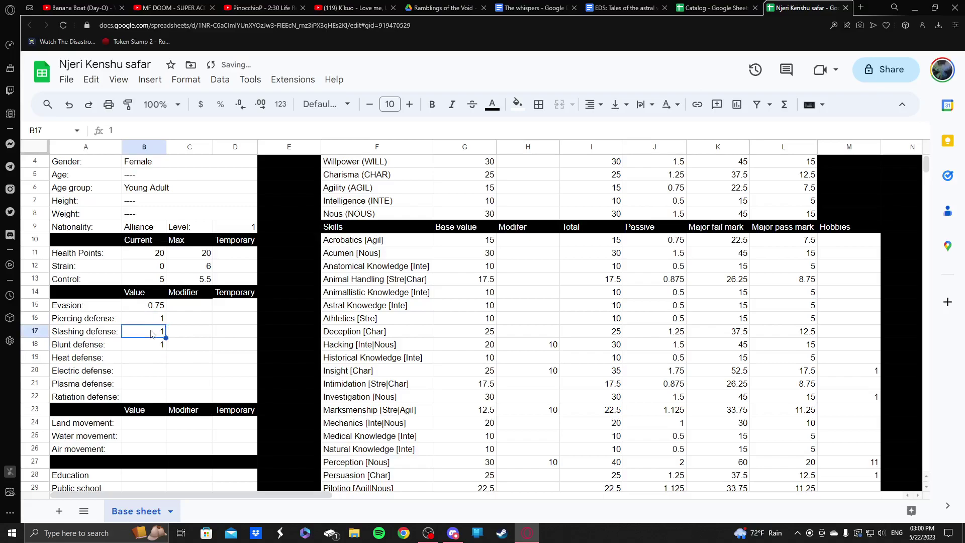
type("1")
left_click(207, 351)
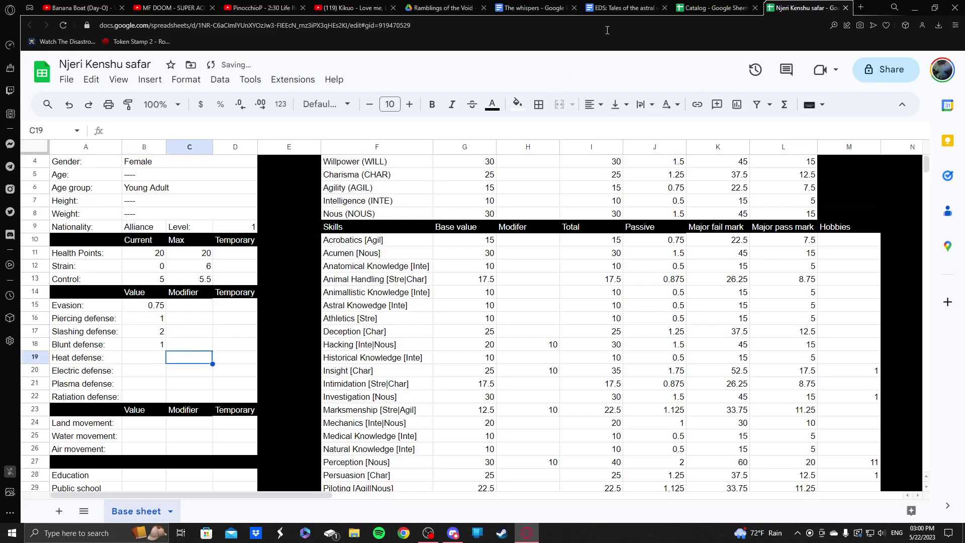
- Compare the Blunt values of the Hiking boots and the Civilian shoes in the Catalog, and return to the character sheet
key("ctrl+shift+Tab")
left_click(270, 379)
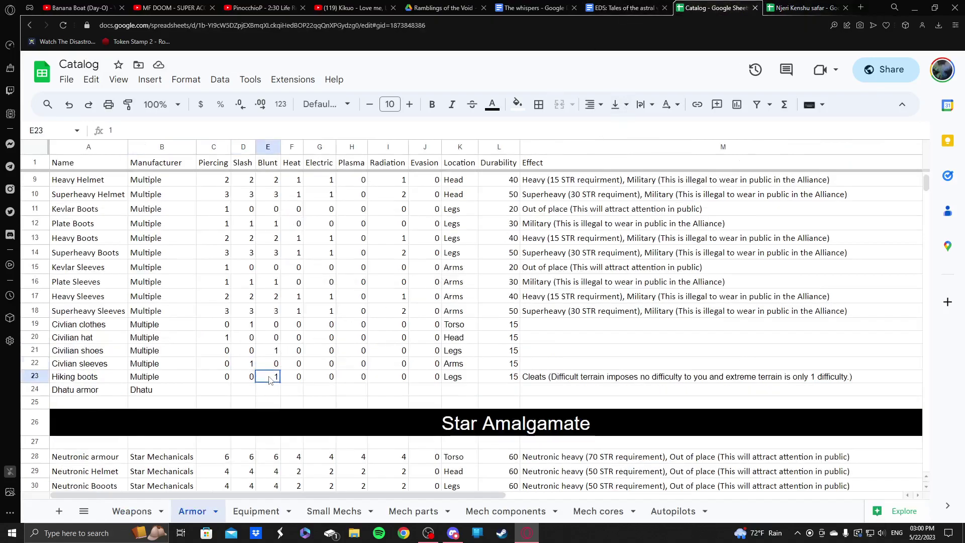
left_click(272, 355)
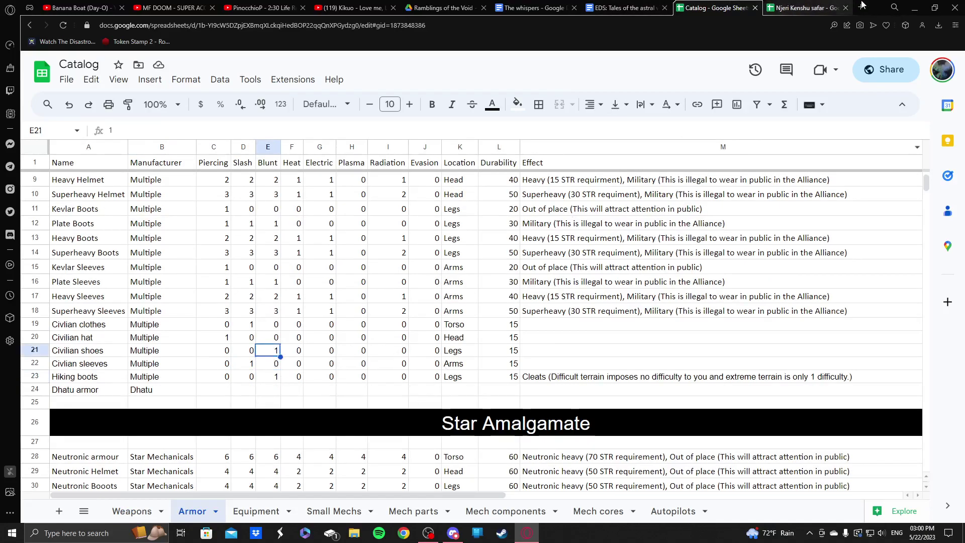
left_click(820, 5)
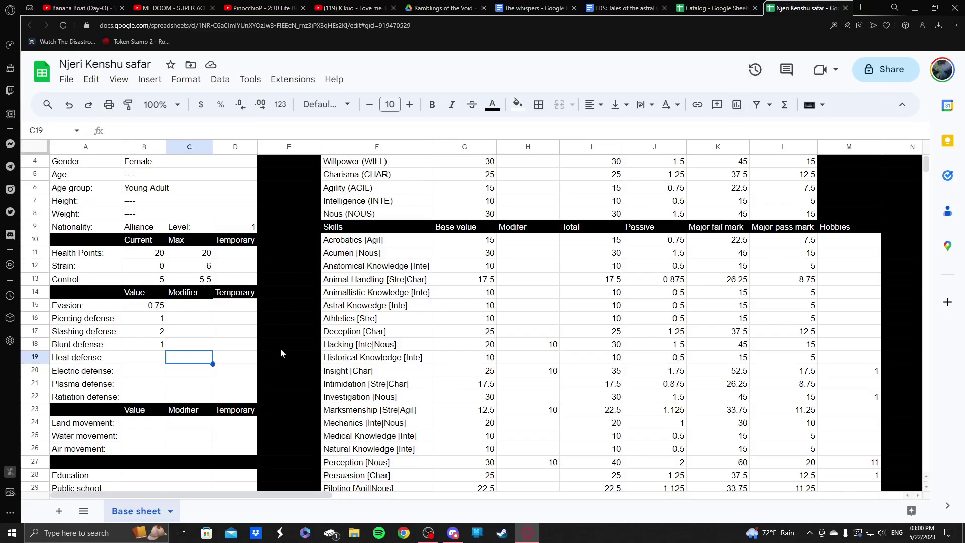
- Review the character's Inventory and Limbs sections, and select the first empty cell under Weapon name
left_click(134, 318)
left_click_drag(134, 497, 405, 483)
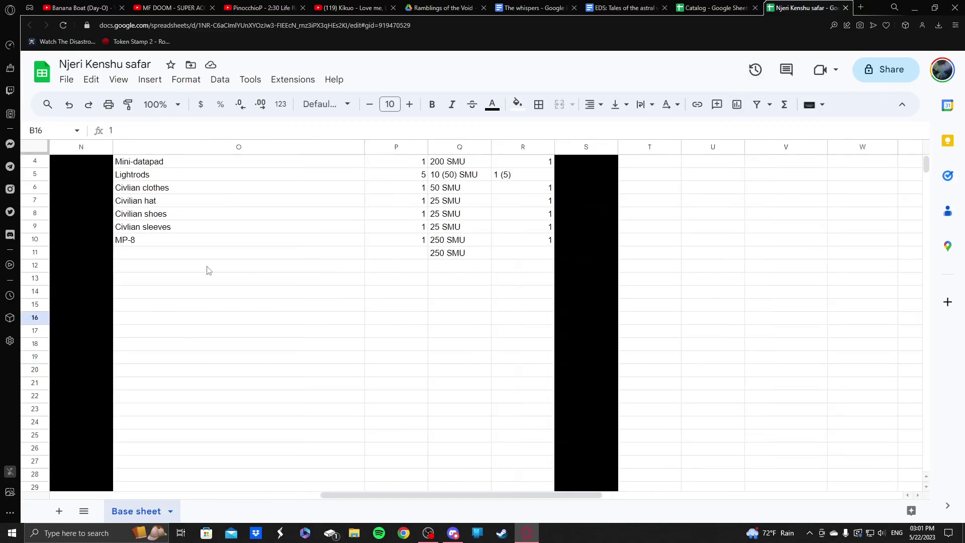
left_click(195, 242)
scroll(486, 383, "up", 1)
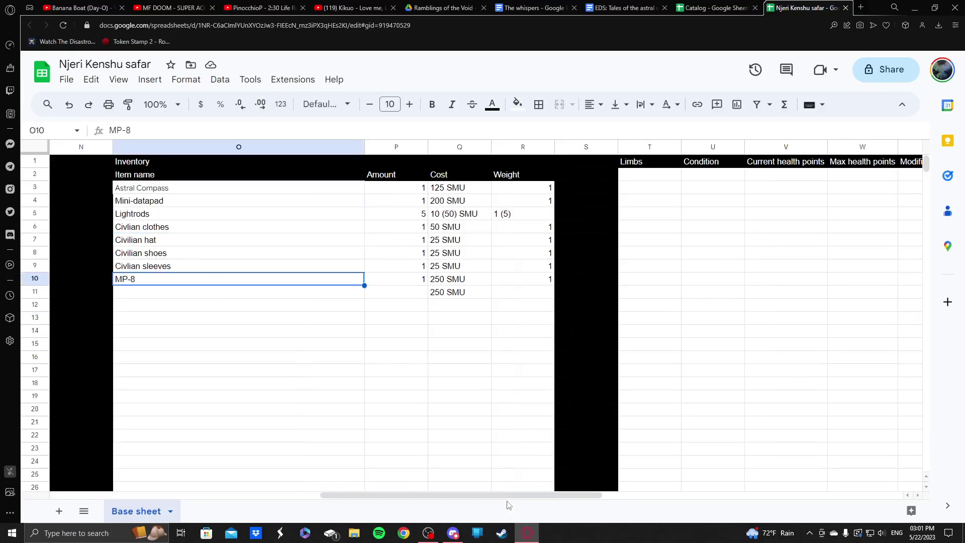
left_click_drag(551, 488, 661, 476)
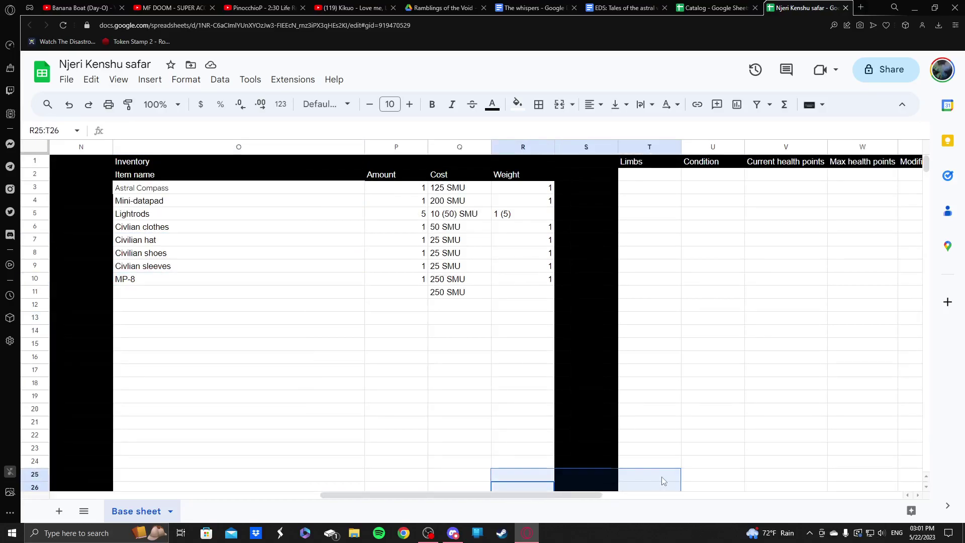
left_click(488, 436)
left_click_drag(493, 494, 778, 478)
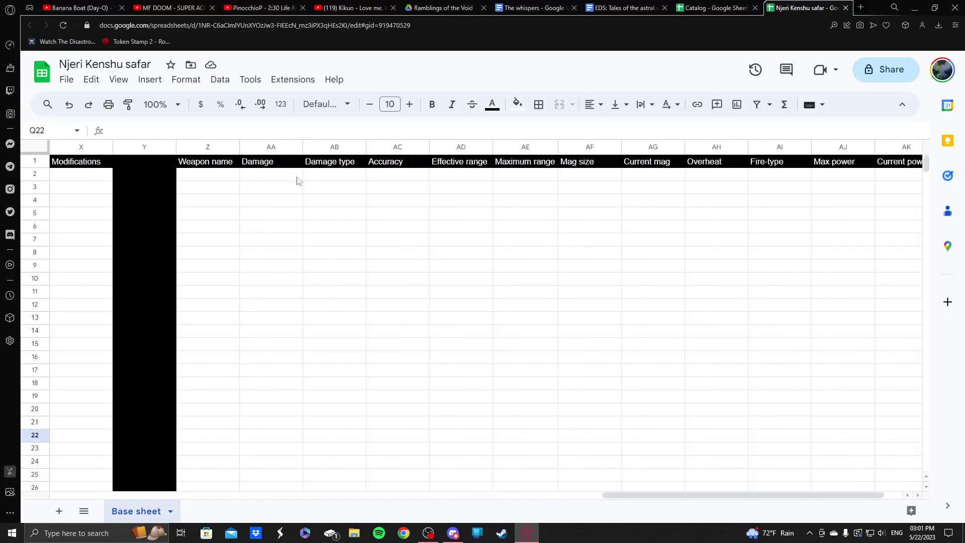
left_click(194, 161)
left_click(194, 174)
- Find the MP-8 in the Catalog's Weapons sheet and enter MP-8 as the first weapon name on the character sheet
left_click(713, 8)
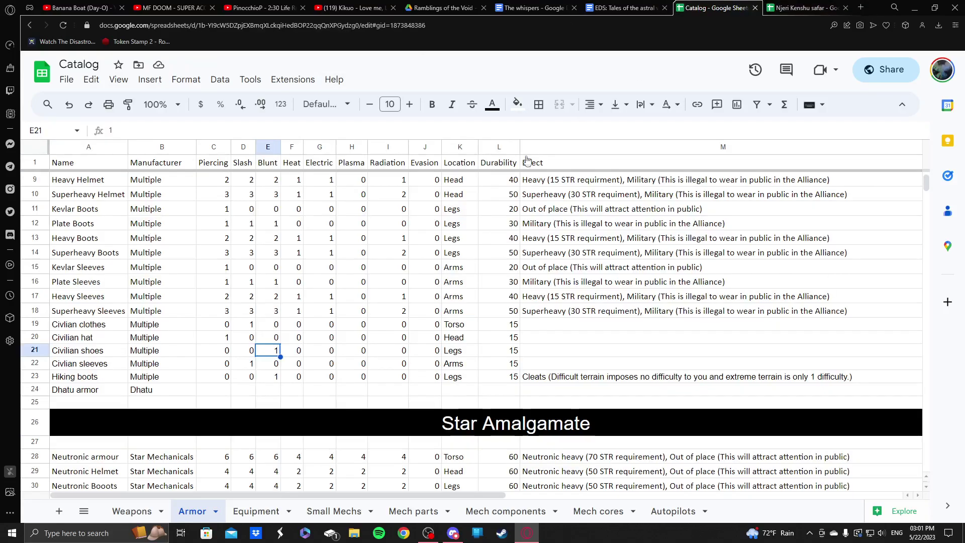
left_click(131, 511)
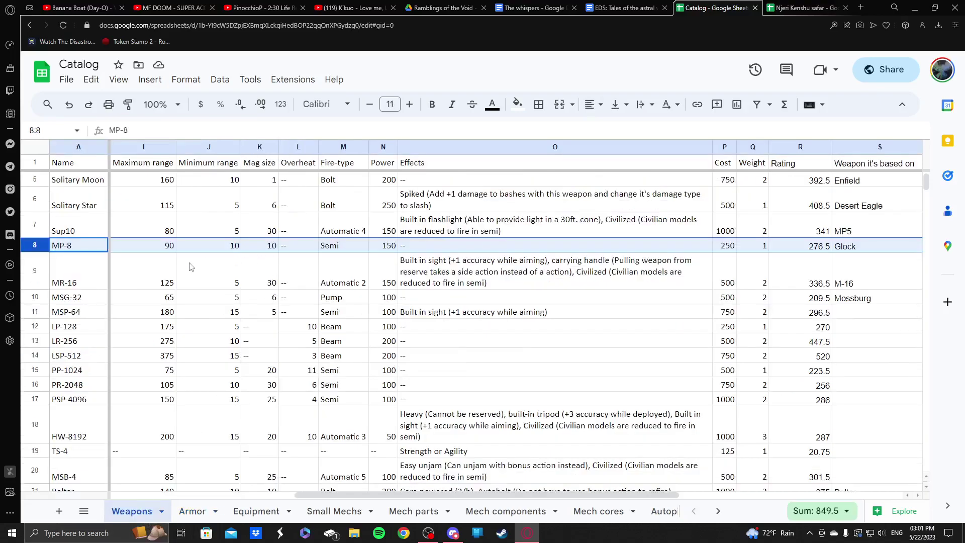
left_click_drag(443, 496, 259, 499)
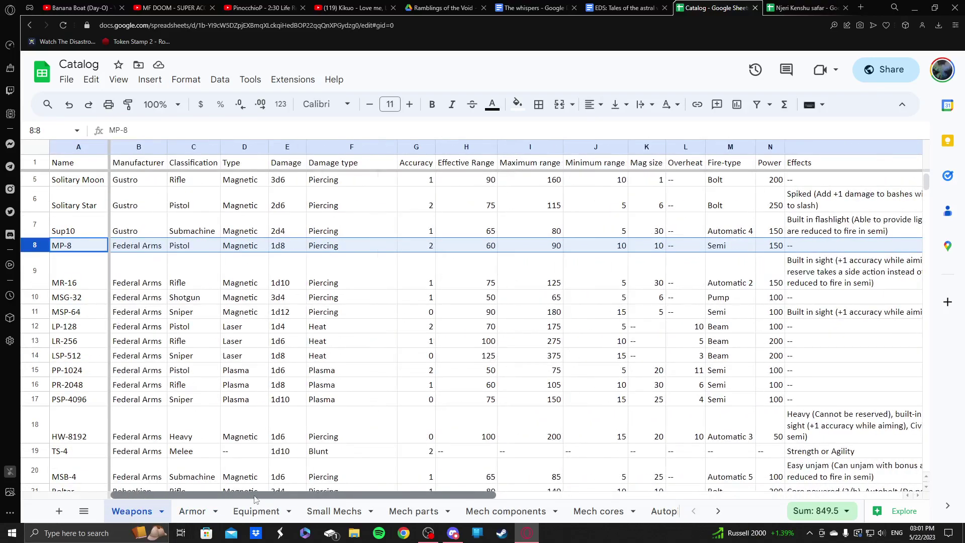
key("ctrl+Tab")
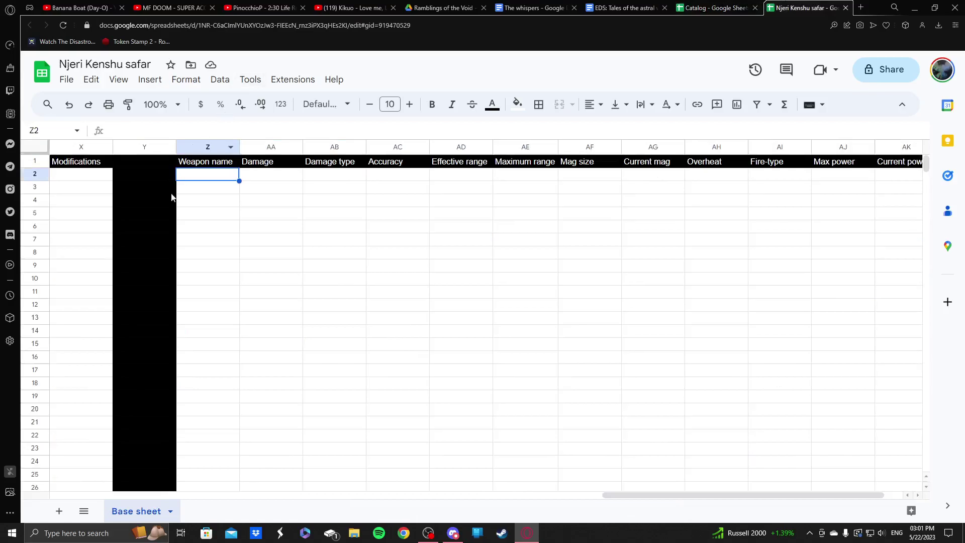
type("MP-8")
key("Return")
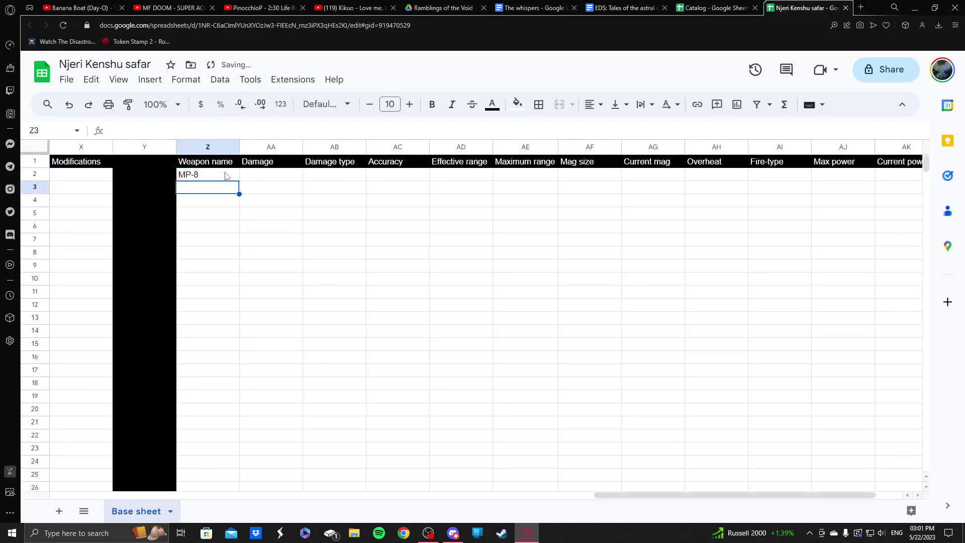
- Look up the MP-8's damage in the Catalog and enter 1d8 in the weapon table's Damage column
left_click(294, 179)
key("ctrl+shift+Tab")
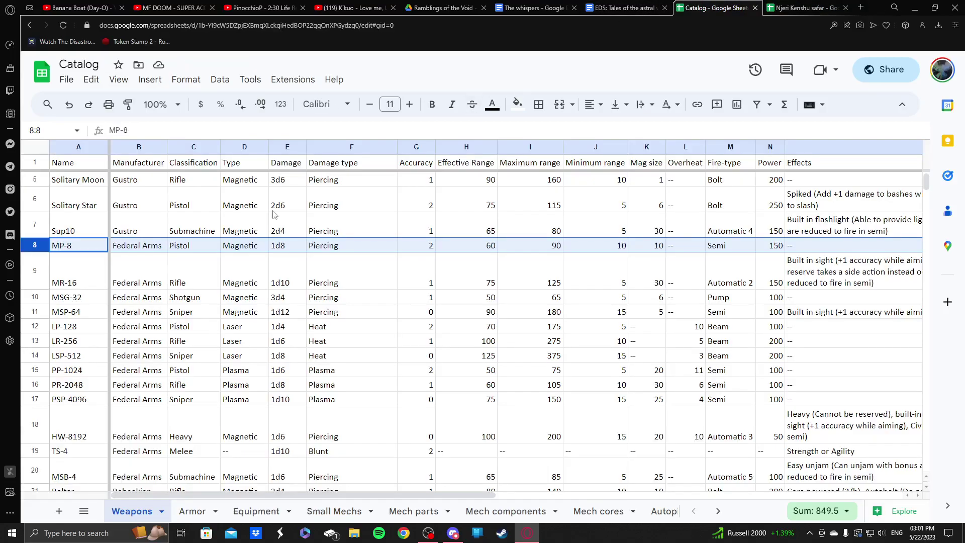
left_click(282, 247)
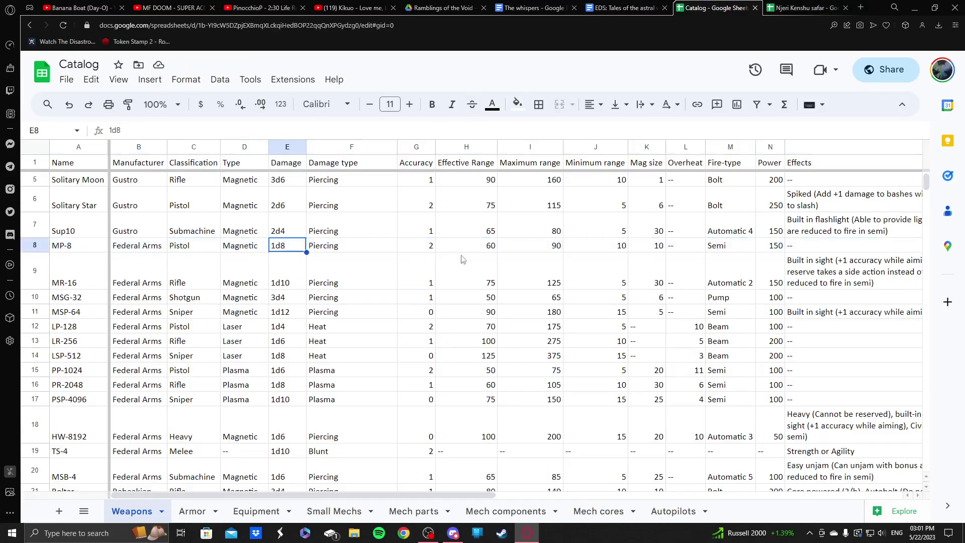
key("ctrl+Tab")
type("1d")
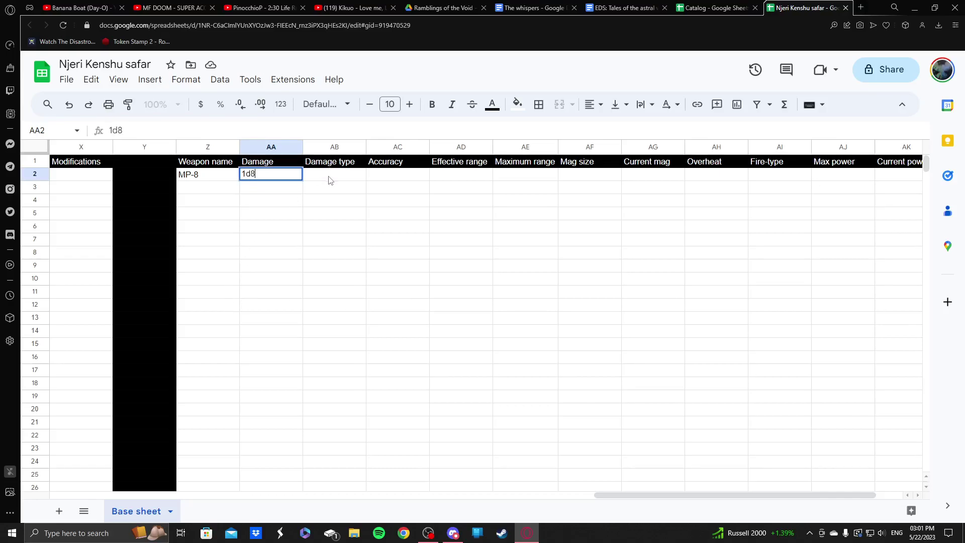
left_click(331, 180)
type("Magn")
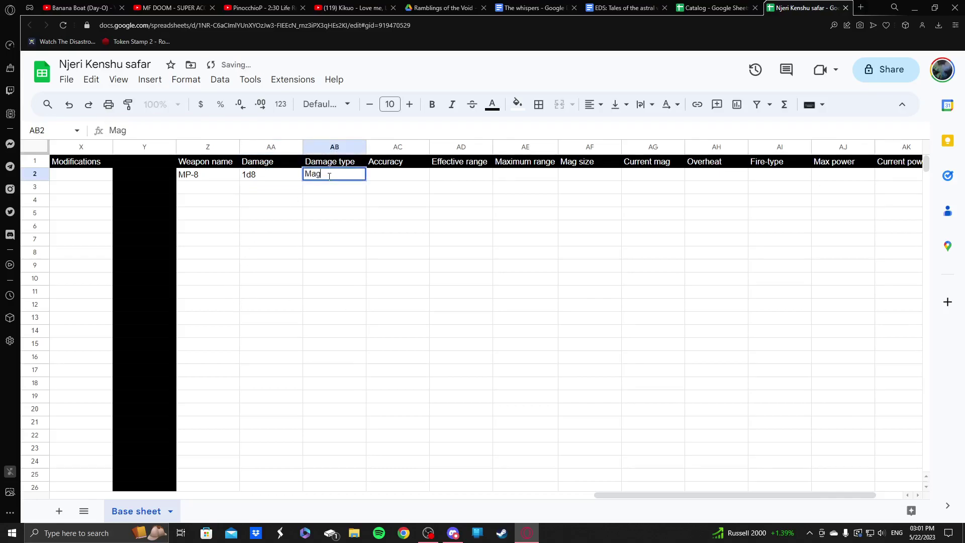
key("BackSpace")
key("BackSpace")
key("BackSpace")
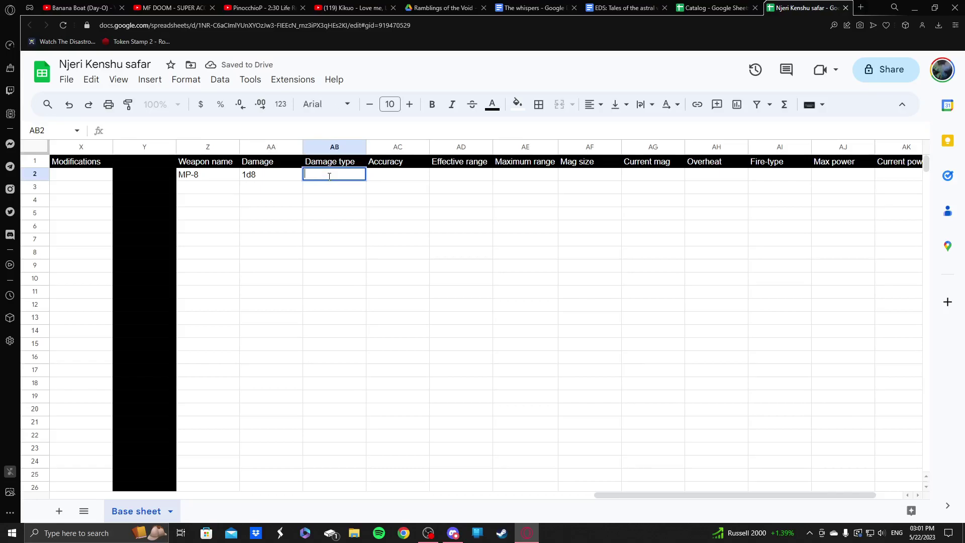
- Check the MP-8's damage type in the Catalog, enter Piercing as its Damage type, and select its Accuracy cell
left_click(704, 7)
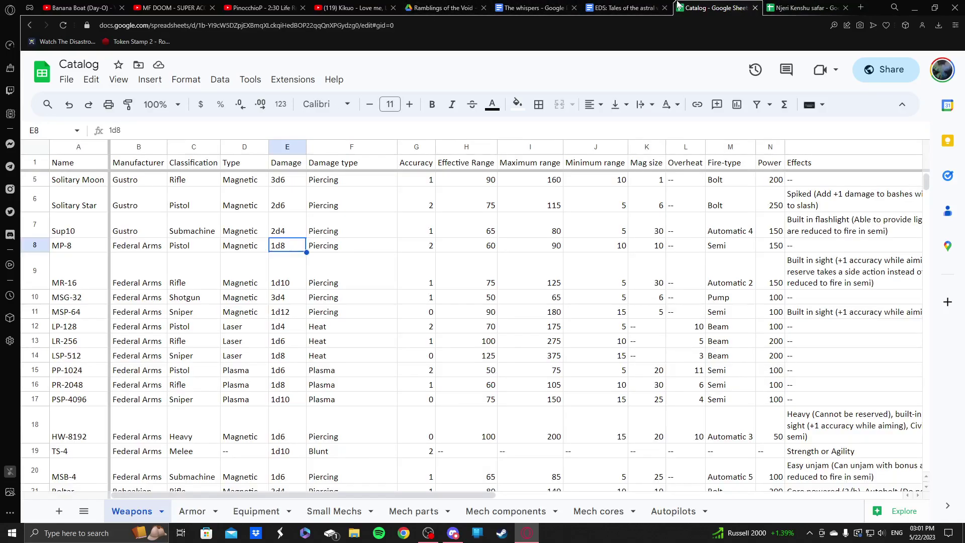
left_click(784, 8)
type("P")
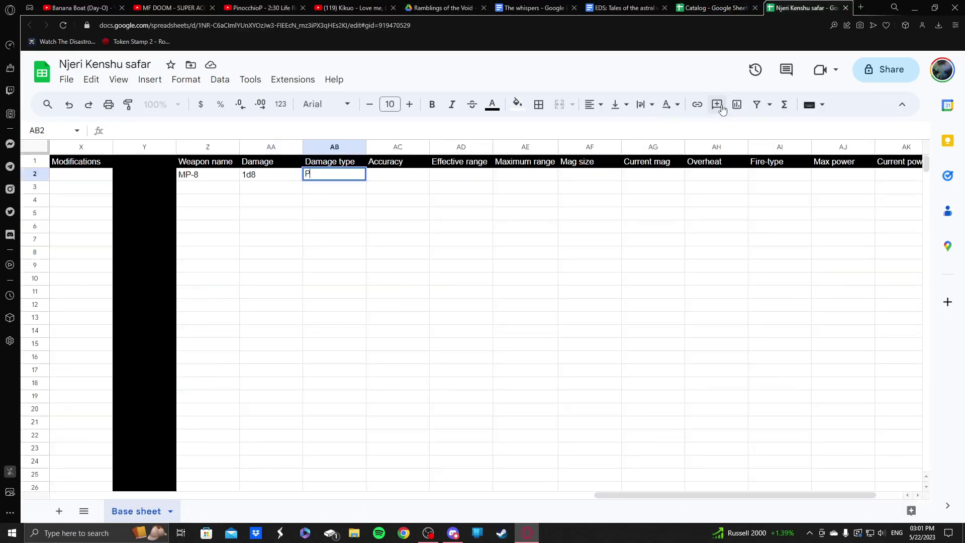
type("iercing")
key("Return")
key("Up")
key("Right")
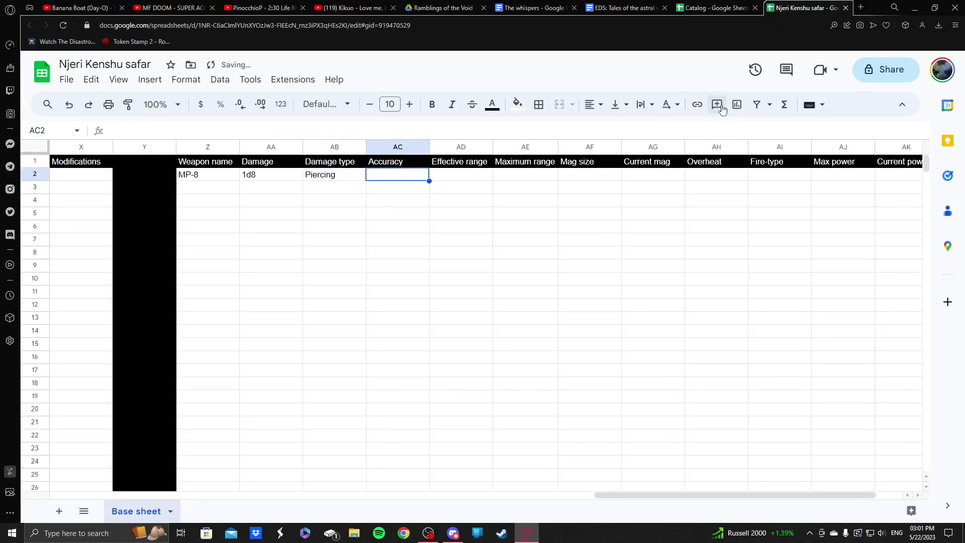
- Look up the MP-8's accuracy in the Catalog's Weapons sheet and enter 2 as its Accuracy on the character sheet
left_click(710, 5)
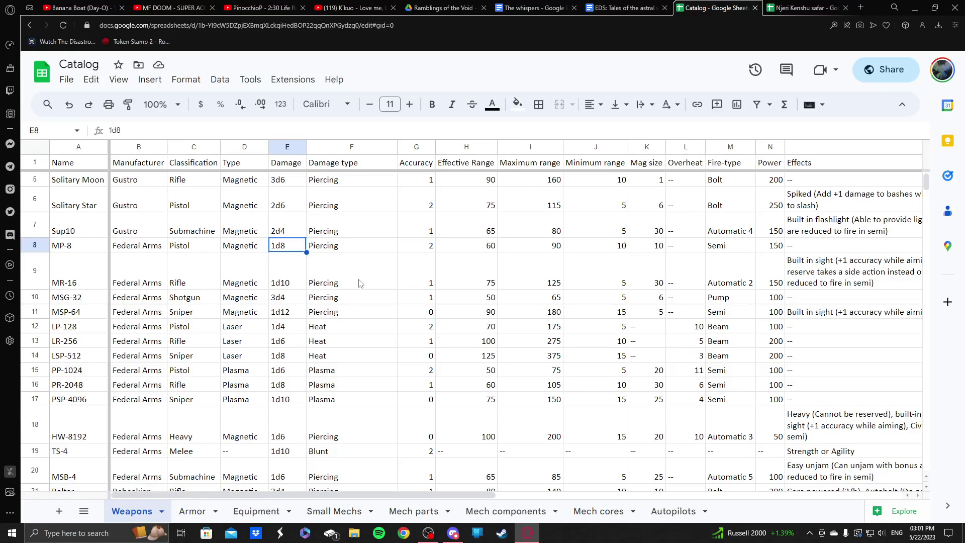
left_click(421, 245)
left_click(804, 8)
type("2")
key("Return")
- Check the MP-8's effective range in the Catalog and enter 60 as its Effective range on the character sheet
left_click(714, 7)
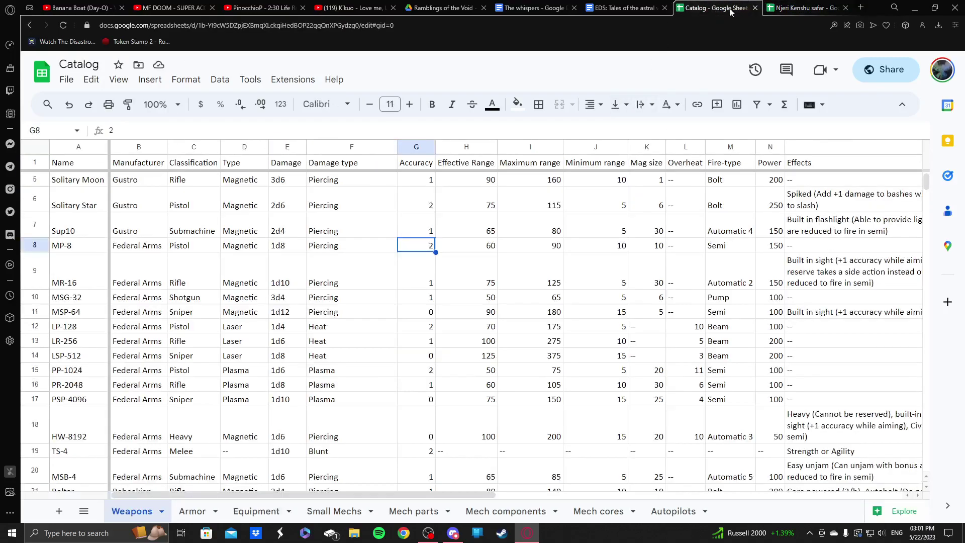
left_click(492, 246)
left_click(804, 8)
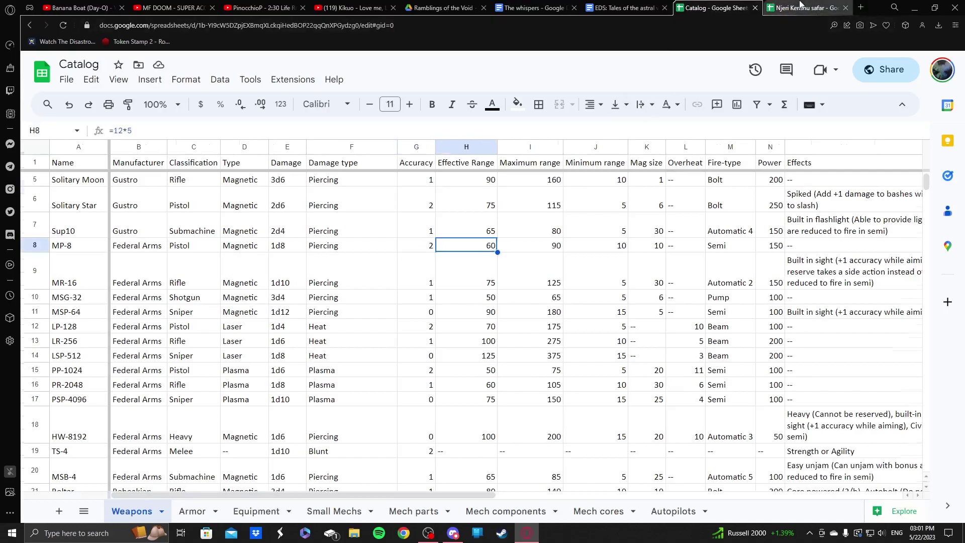
left_click(485, 173)
type("60")
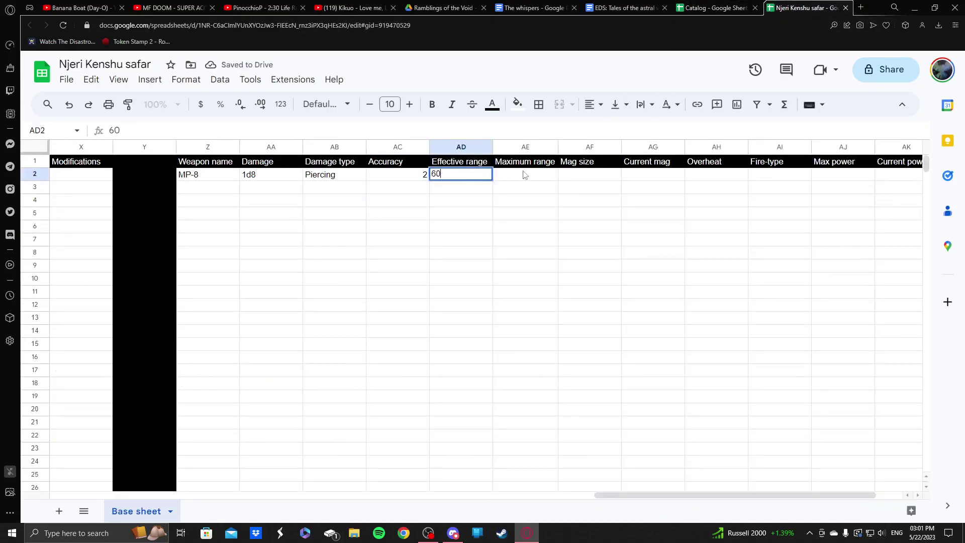
left_click(524, 175)
- Check the MP-8's maximum range in the Catalog and enter 90 as its Maximum range on the character sheet
left_click(714, 8)
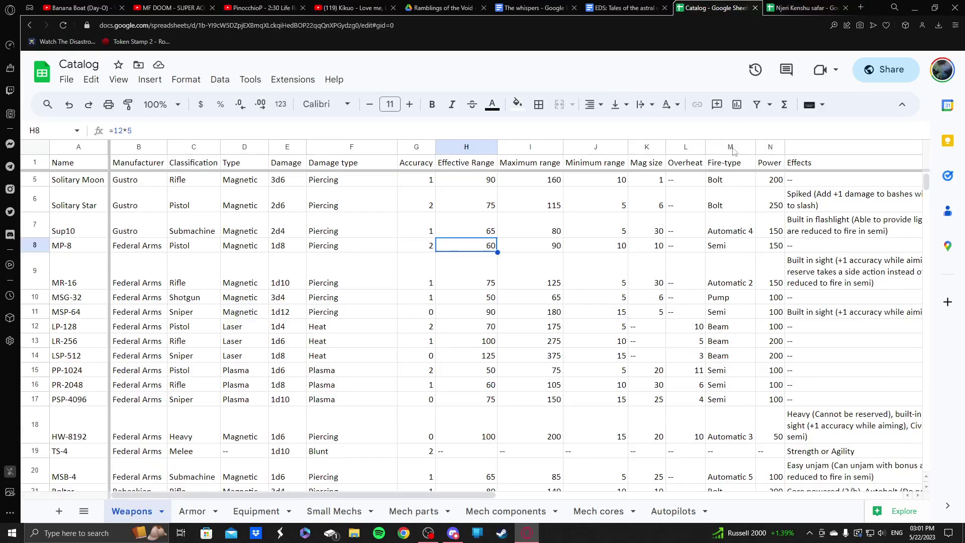
left_click(545, 246)
left_click(804, 8)
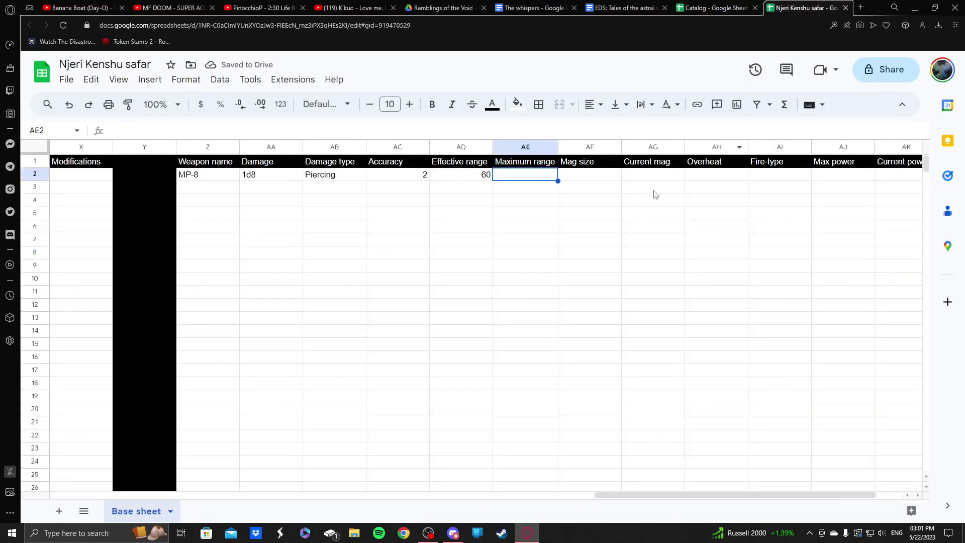
type("90")
key("Tab")
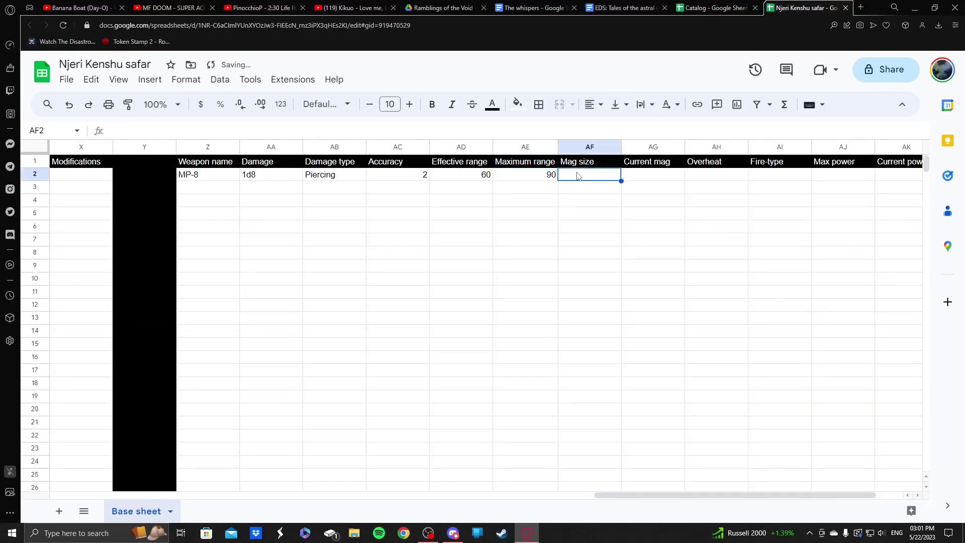
- Compare the remaining weapon columns with the Catalog, and enter 10 as the MP-8's Mag size on the character sheet
left_click(726, 6)
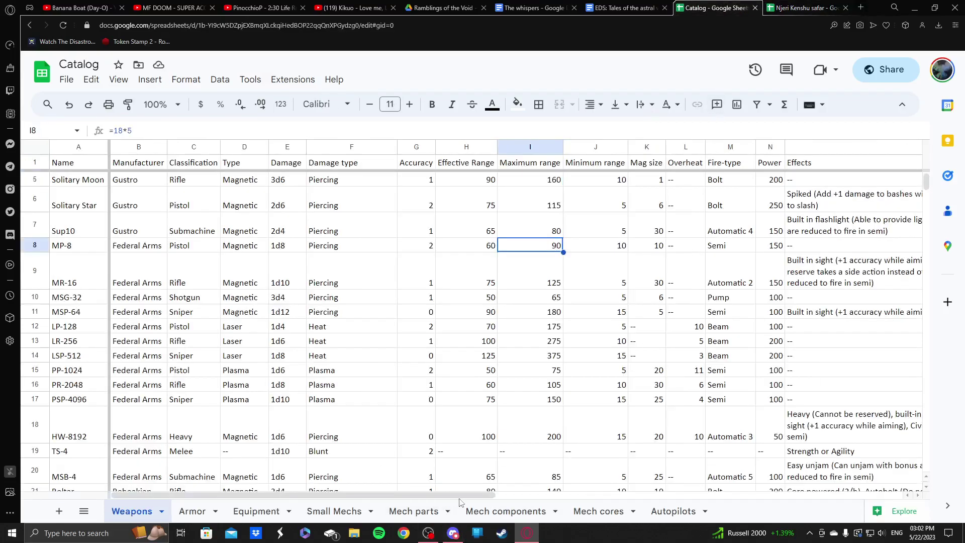
left_click_drag(465, 501, 547, 501)
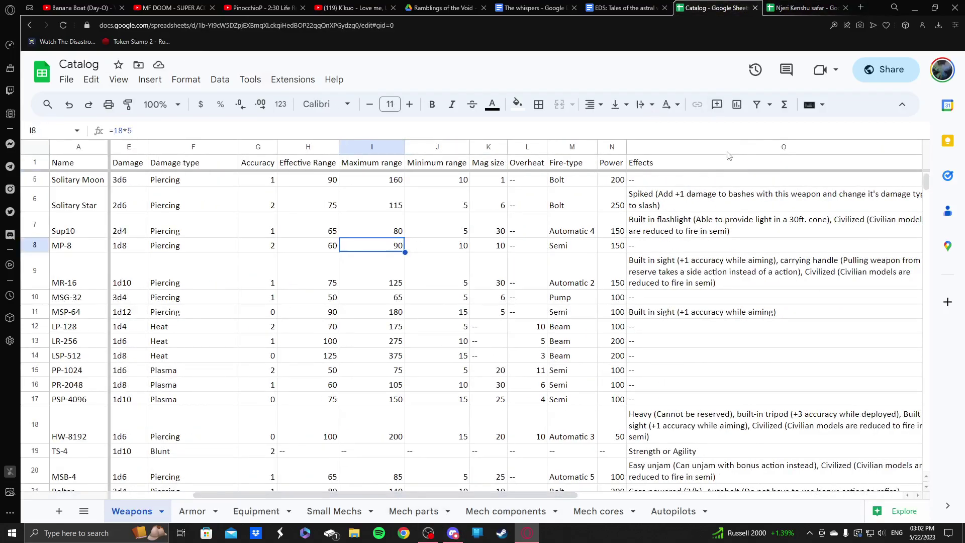
left_click(814, 6)
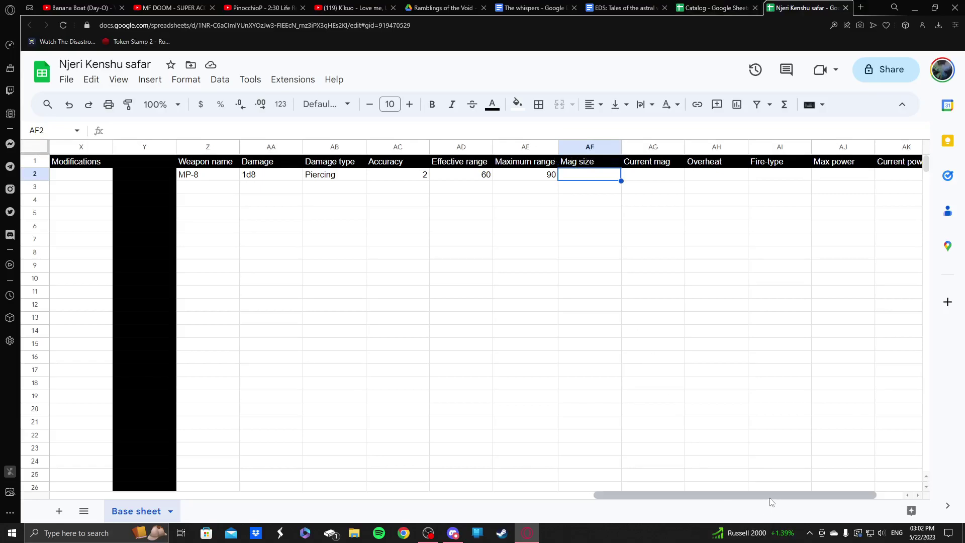
scroll(773, 502, "right", 2)
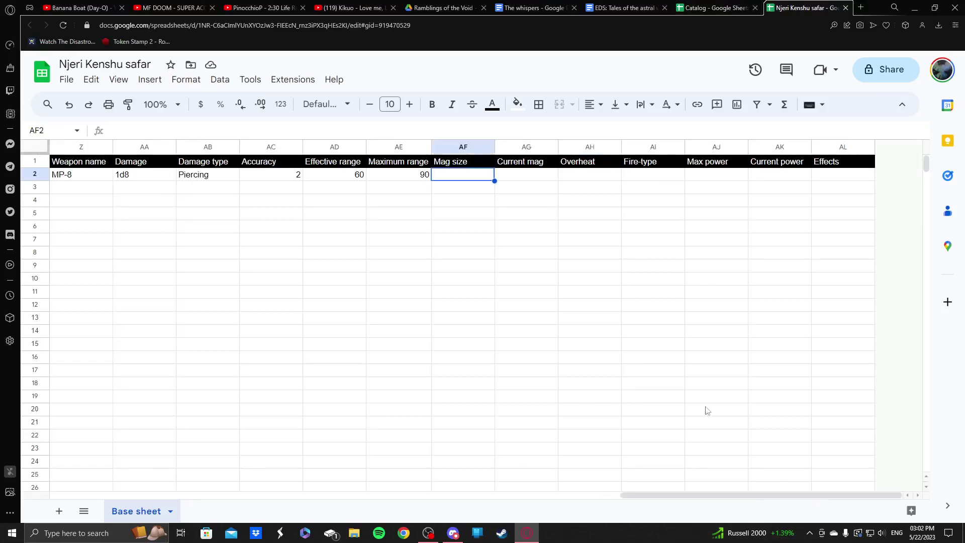
left_click(734, 6)
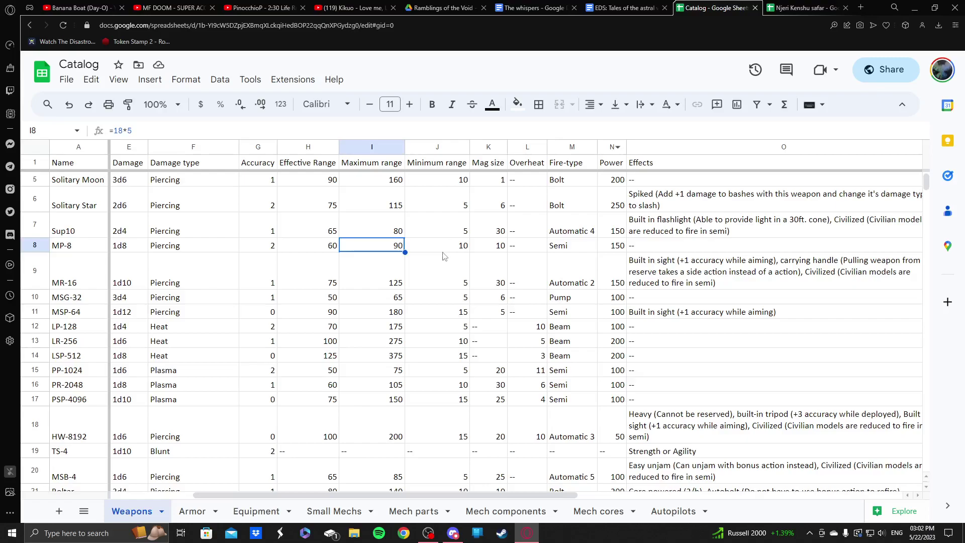
left_click(489, 254)
left_click(497, 242)
left_click(830, 4)
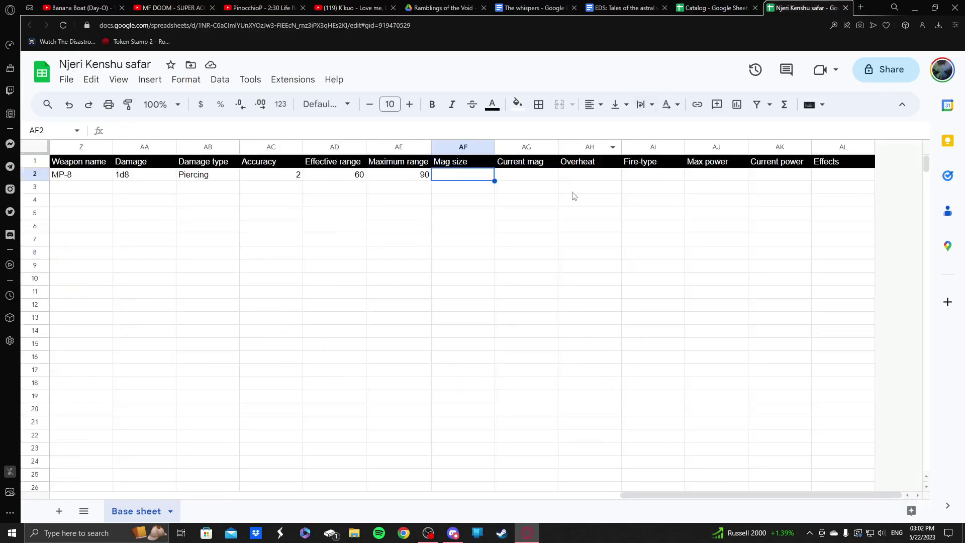
type("10")
key("Return")
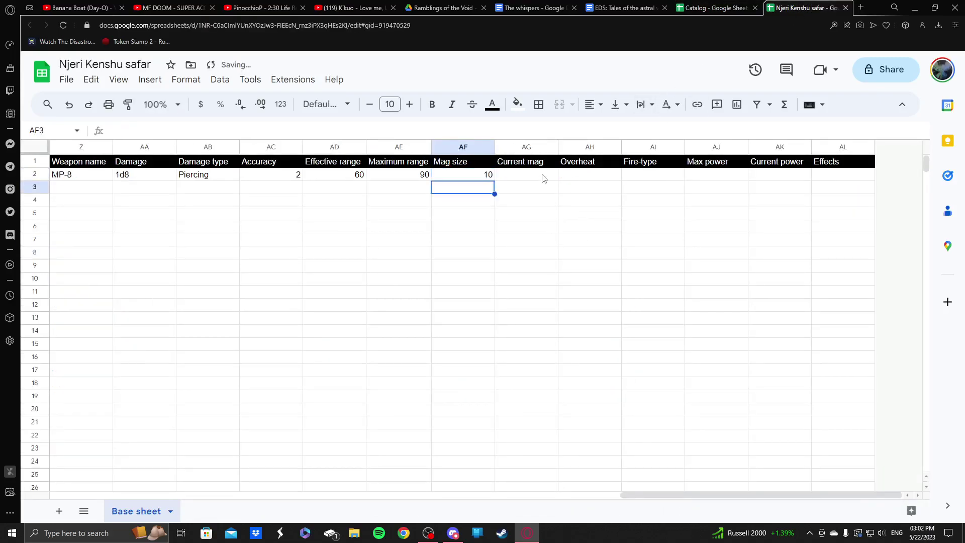
- Enter 10 as the MP-8's Current mag
left_click(542, 178)
type("10")
key("Return")
- Check the MP-8's overheat in the Catalog and enter -- in its Overheat cell on the character sheet
left_click(582, 180)
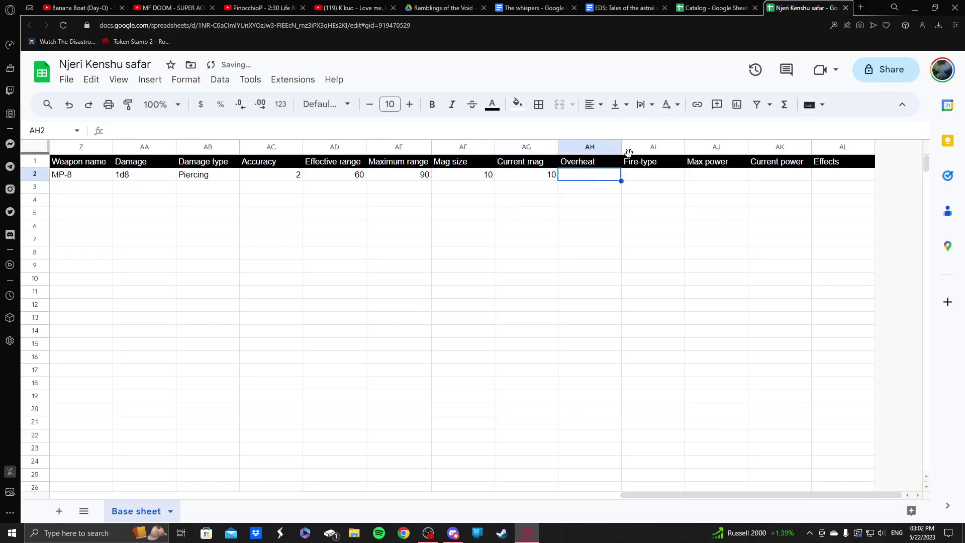
left_click(695, 6)
left_click(805, 7)
type("--")
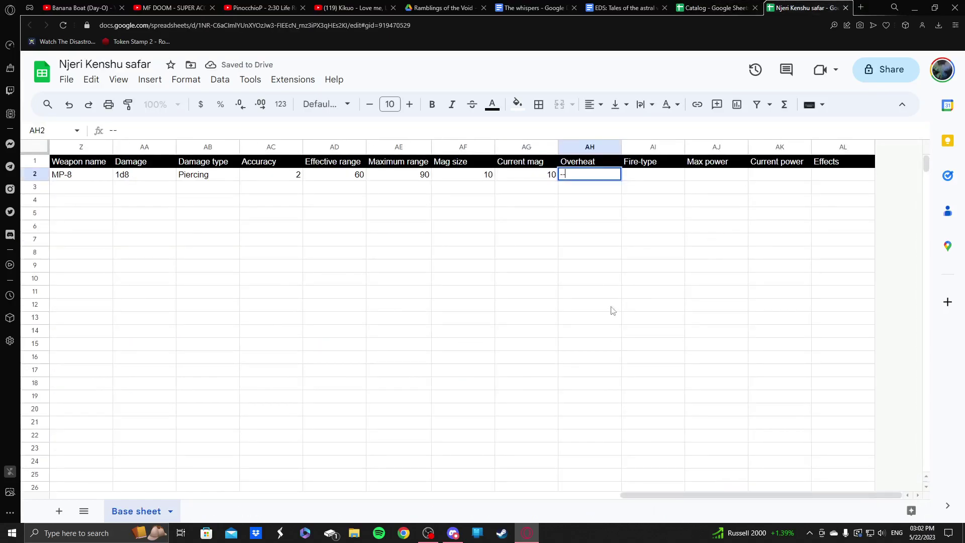
left_click(666, 177)
- Look up the MP-8's fire type in the Catalog and enter Semi as its Fire-type
left_click(712, 6)
left_click(814, 6)
type("Semi")
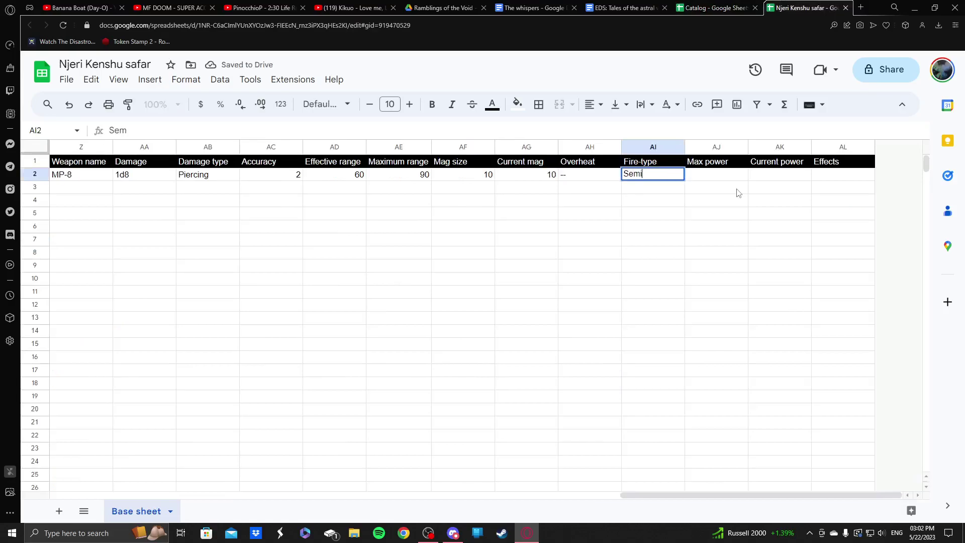
key("Return")
- Look up the MP-8's power in the Catalog and enter 150 as its Max power on the character sheet
left_click(735, 177)
left_click(707, 6)
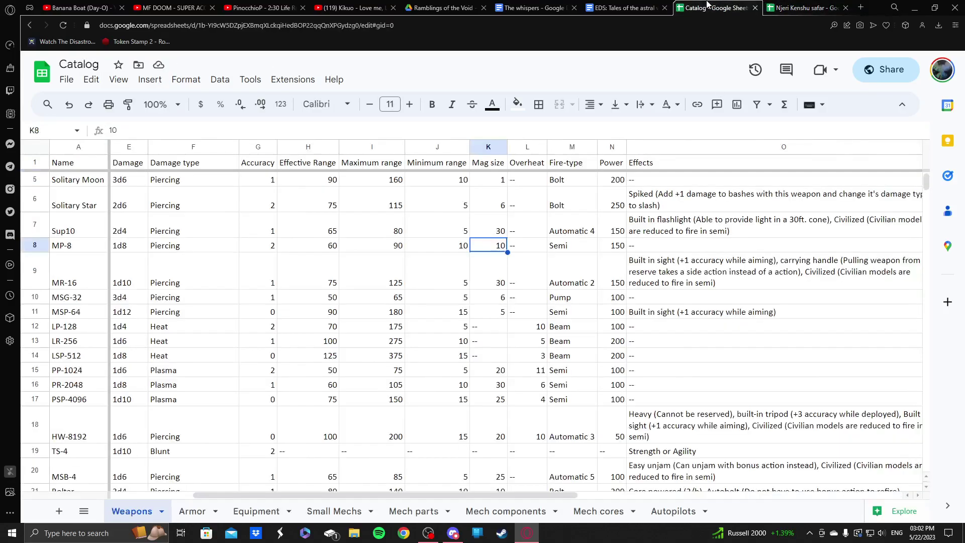
left_click(583, 249)
left_click(620, 248)
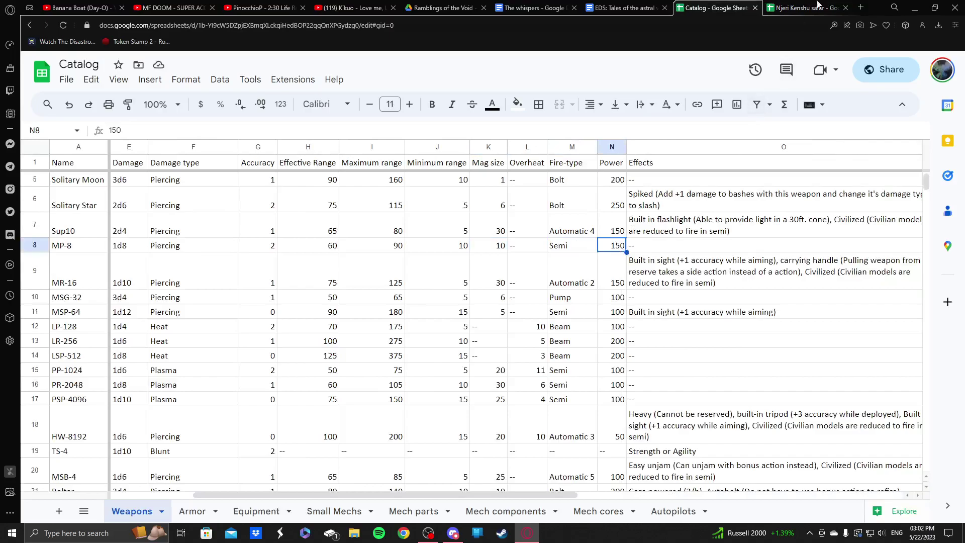
left_click(806, 8)
type("150")
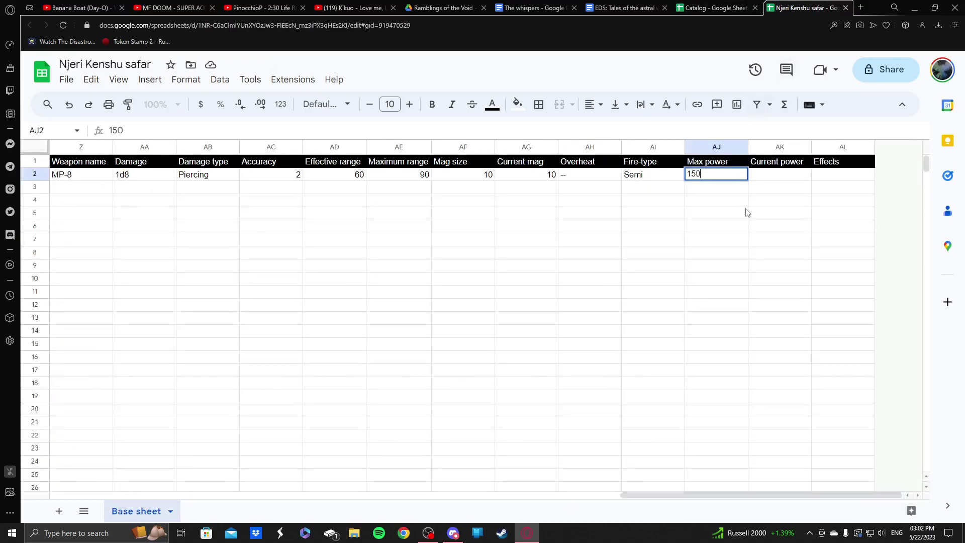
- Enter 150 as the MP-8's Current power
left_click(775, 179)
type("1")
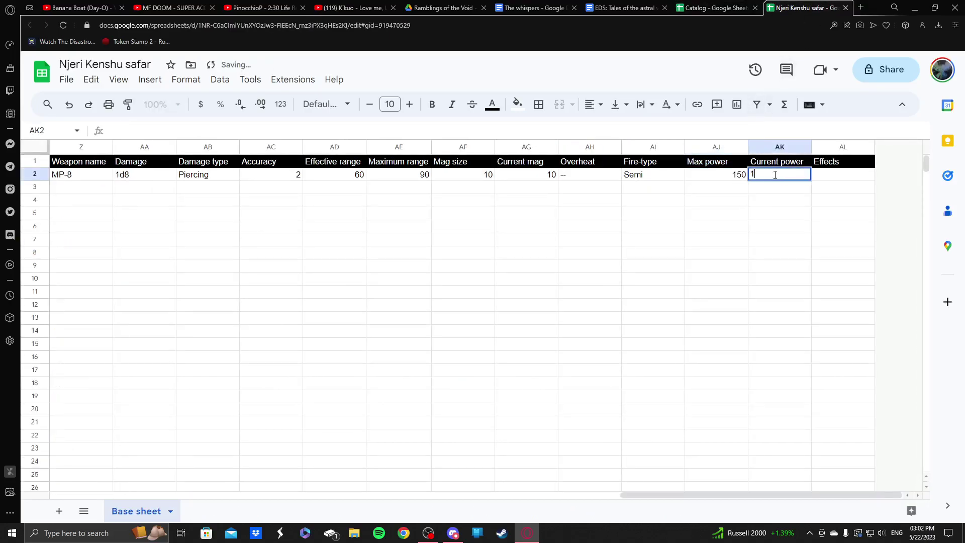
type("50")
- Enter -- as the MP-8's Effects on the character sheet and check it against the MP-8's row in the Catalog
left_click(835, 177)
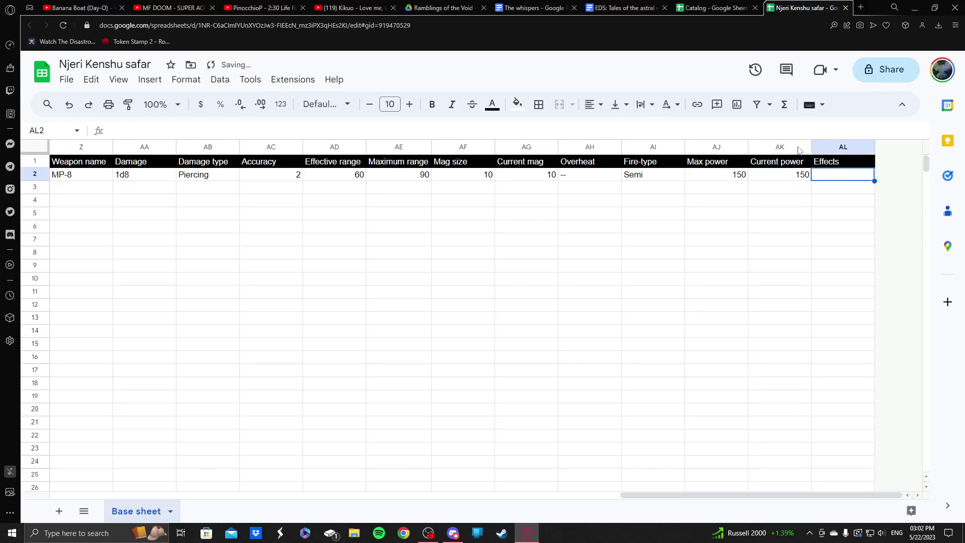
left_click(714, 8)
left_click(678, 237)
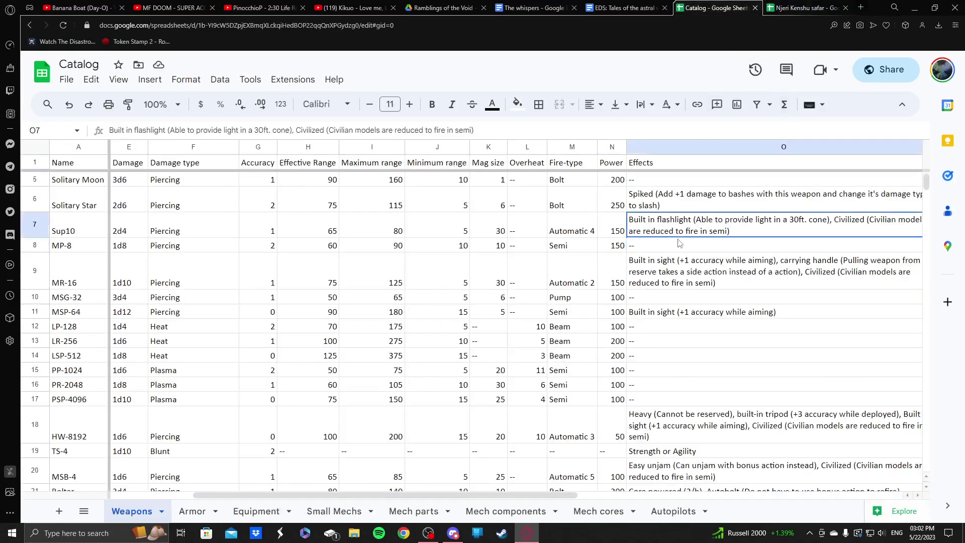
left_click(784, 8)
type("--")
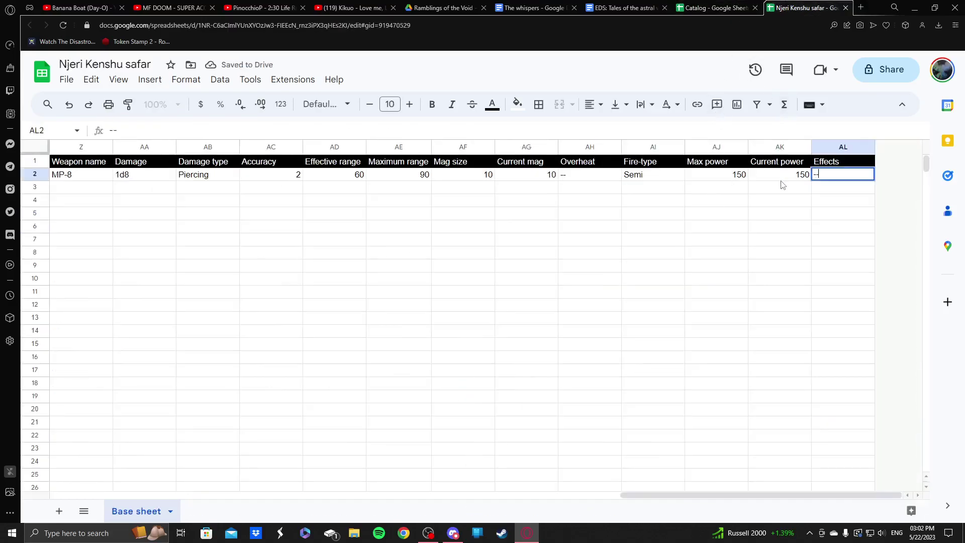
left_click(714, 8)
left_click(656, 247)
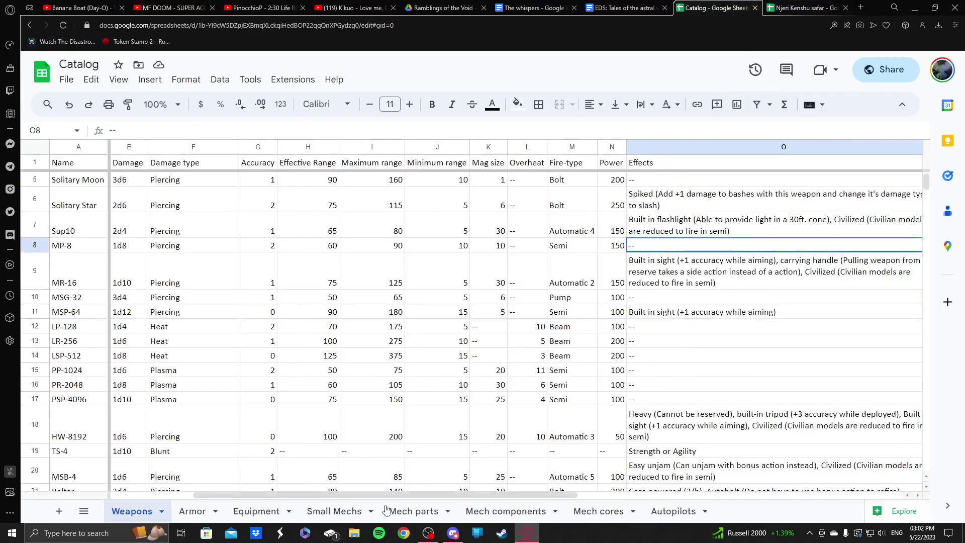
left_click_drag(381, 496, 297, 495)
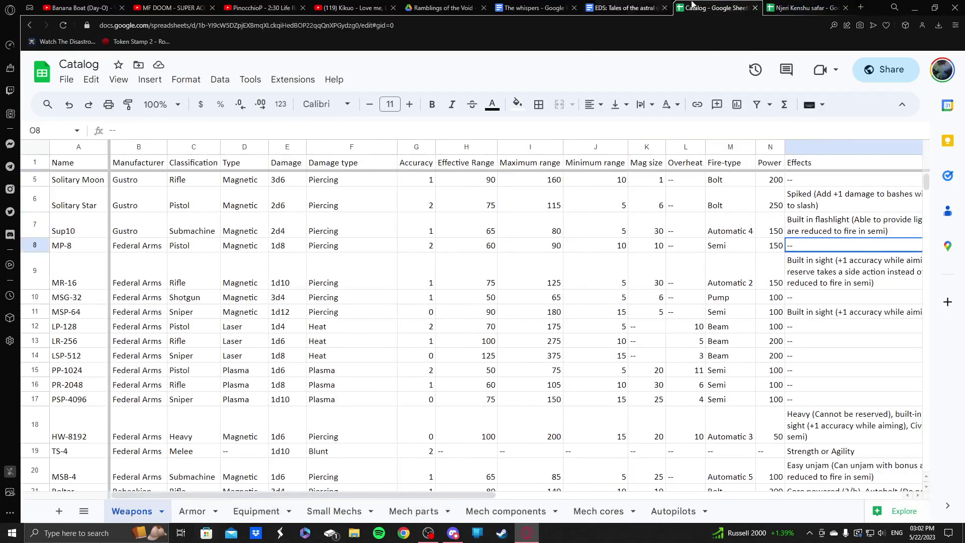
- Enter Head and Torso as the first two entries in the character sheet's Limbs column
left_click(825, 8)
left_click_drag(674, 496, 493, 483)
left_click(578, 452)
left_click(267, 178)
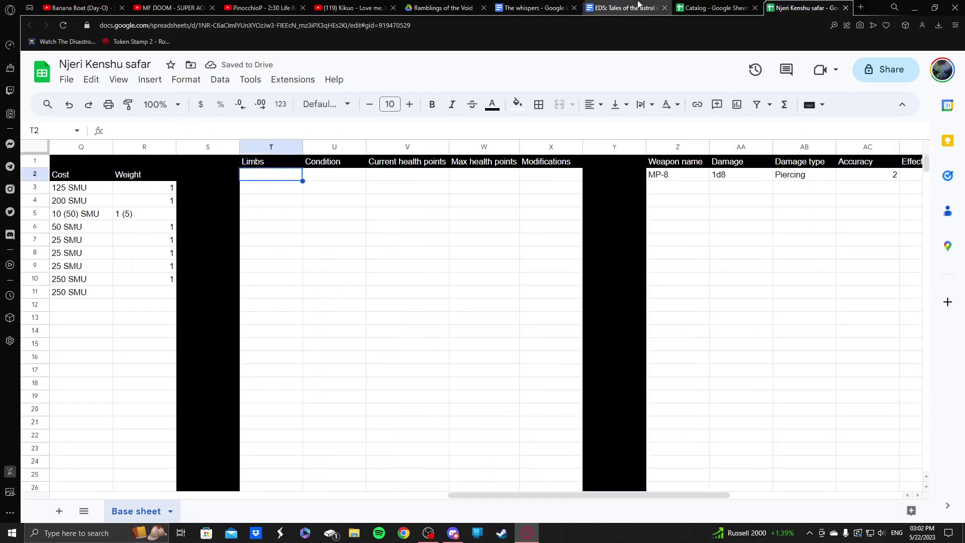
left_click(728, 6)
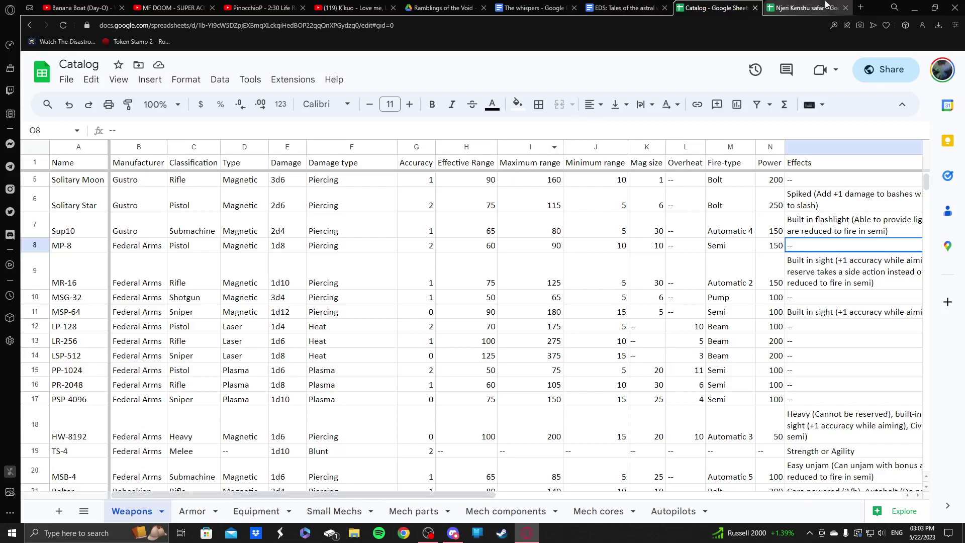
left_click(800, 9)
left_click(306, 126)
type("H")
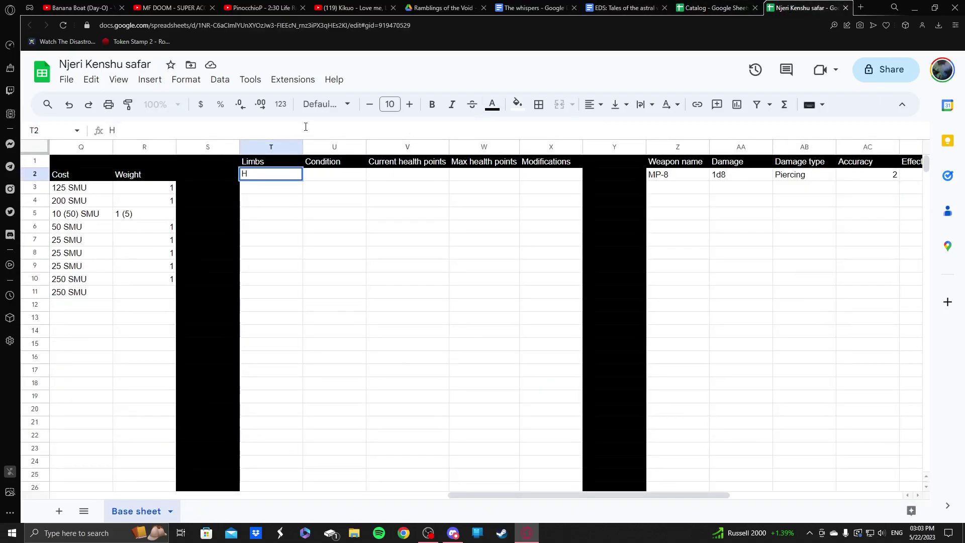
key("BackSpace")
type("Head")
key("Return")
type("Torso")
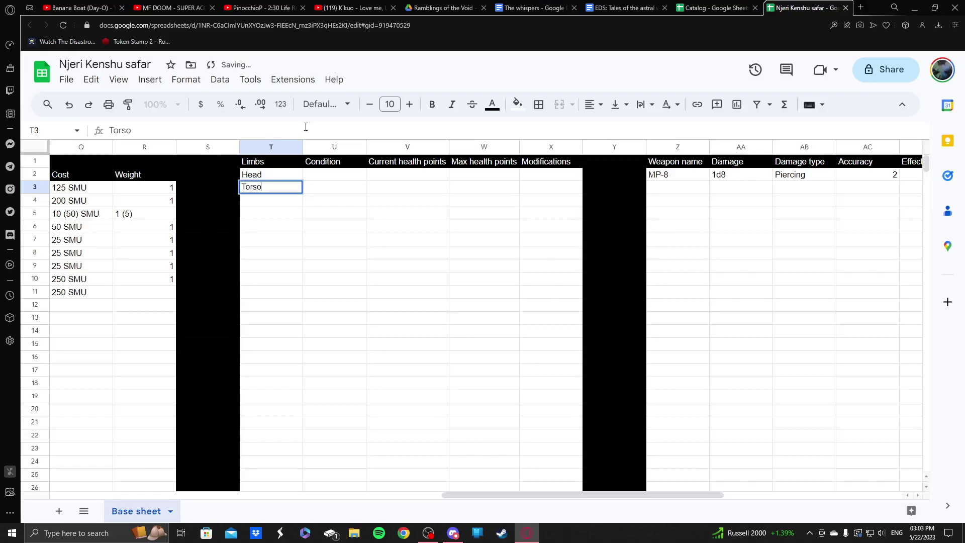
key("Return")
- Add Left arm and Right arm below Torso in the Limbs column
type("LEf")
key("BackSpace")
type("eft r")
type("rm")
key("BackSpace")
key("BackSpace")
key("BackSpace")
key("BackSpace")
type("arm")
key("Return")
type("Right arm")
key("Return")
- Add Left leg and Right leg below Right arm in the Limbs column
type("Lefgt")
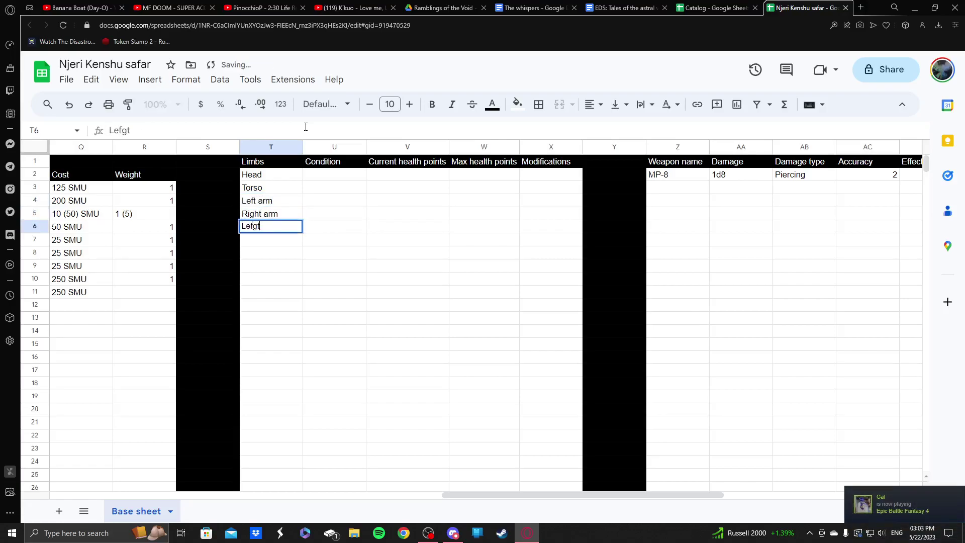
key("BackSpace")
key("BackSpace")
type("tle")
type("g")
type(" leg")
key("Return")
type("Right leg")
key("Return")
- Enter -- as the Condition of the Head
key("Up")
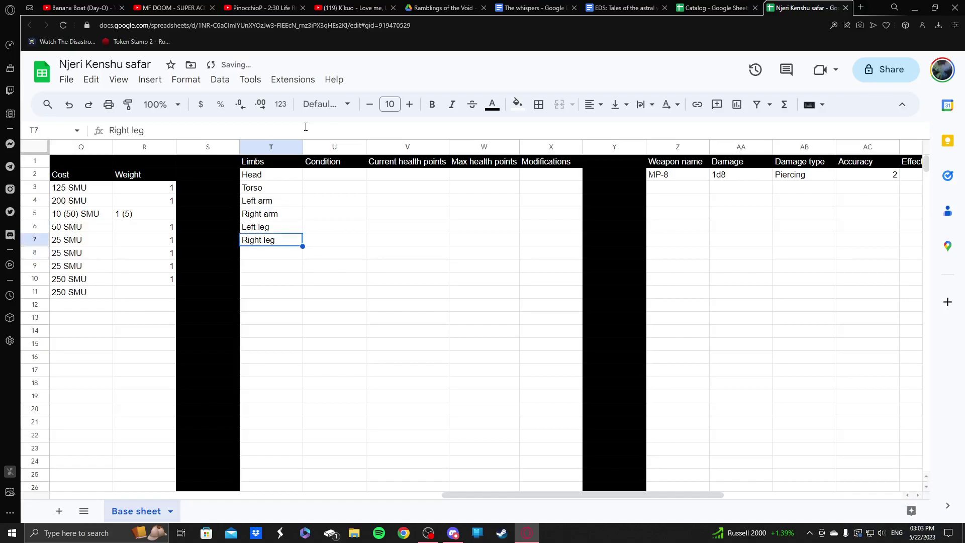
key("Right")
key("Up")
key("Up")
key("Up")
key("Up")
key("Up")
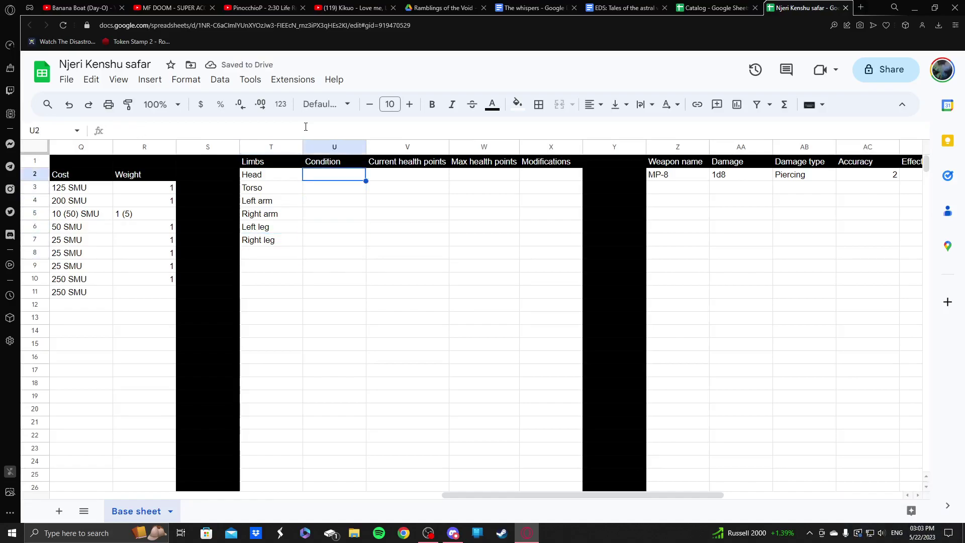
key("Return")
type("-")
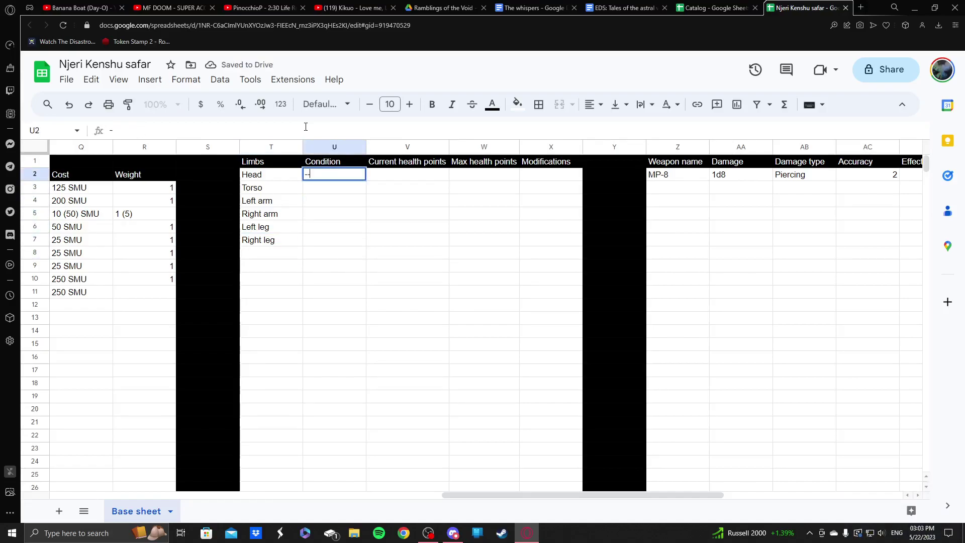
type("-")
key("Return")
- Fill in Condition with --- for Torso, -- for Left arm, and - for Right arm, Left leg and Right leg
key("Return")
type("---")
key("Return")
key("Return")
type("--")
key("Return")
type("-")
key("Return")
type("-")
key("Return")
type("-")
key("Return")
key("Up")
key("Right")
key("Up")
key("Up")
key("Up")
key("Up")
key("Up")
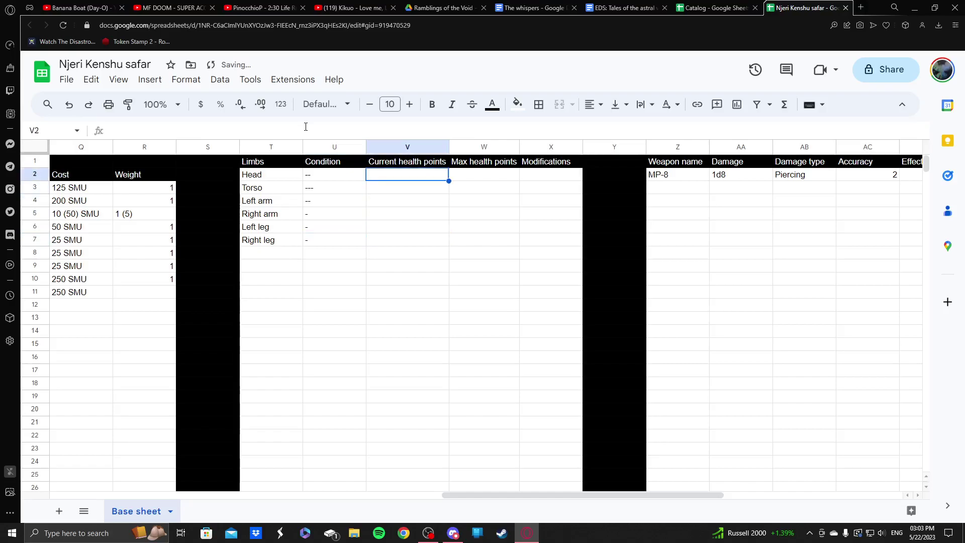
key("Right")
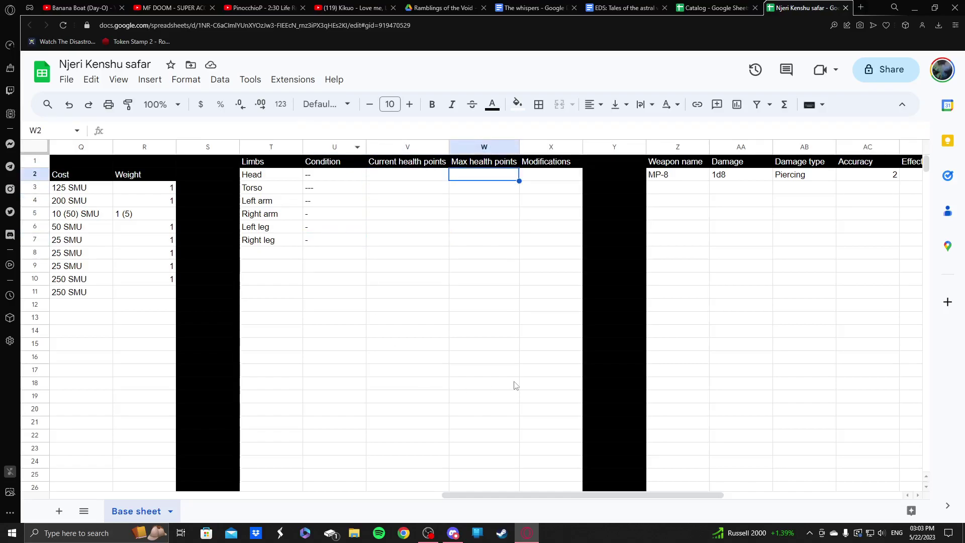
left_click_drag(588, 495, 270, 402)
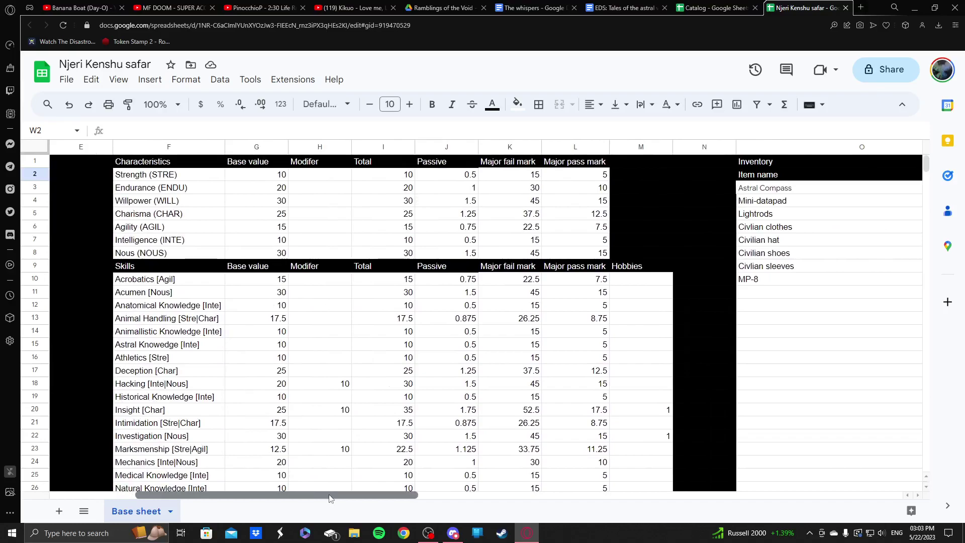
left_click_drag(330, 498, 337, 498)
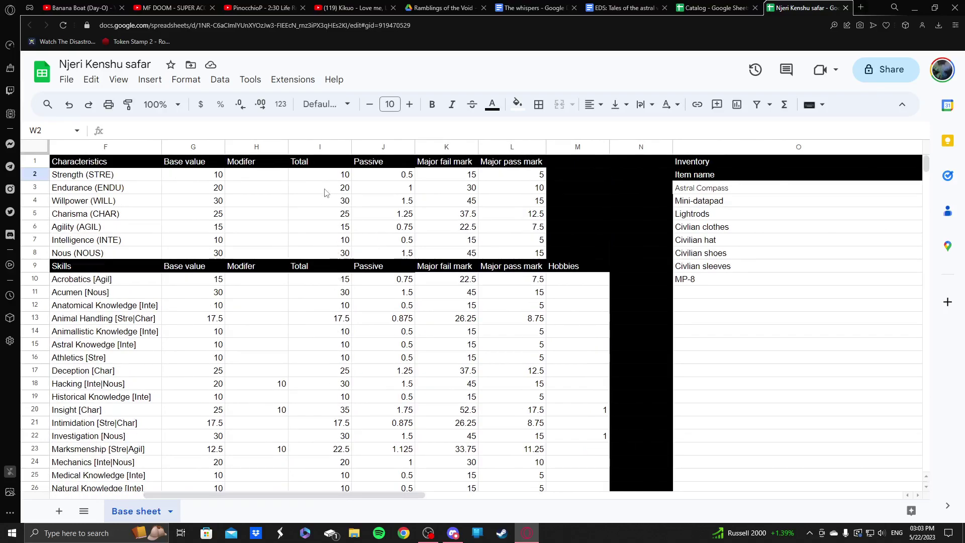
type("=")
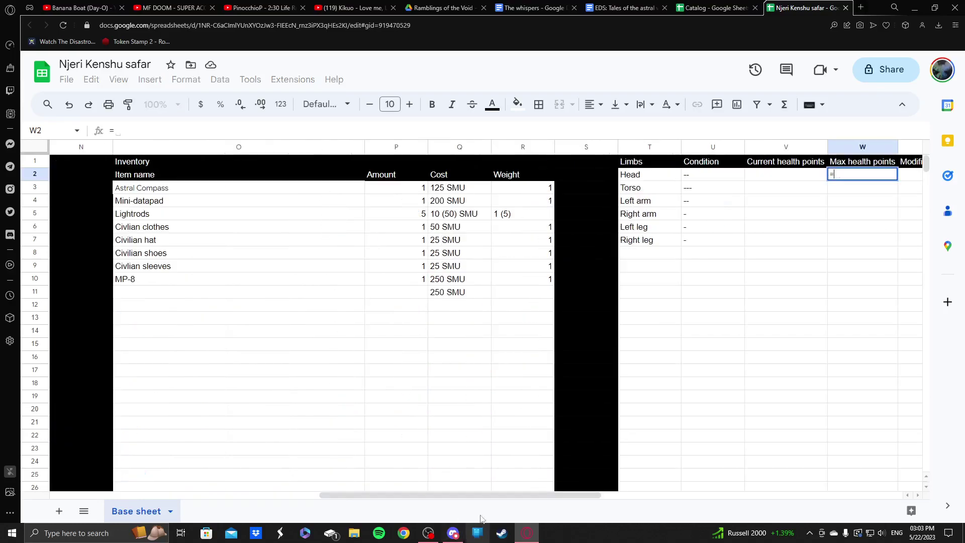
left_click_drag(479, 495, 375, 494)
key("Escape")
- Check the total Endurance value and enter 4 as the Head's Max health points
left_click(202, 188)
left_click(320, 188)
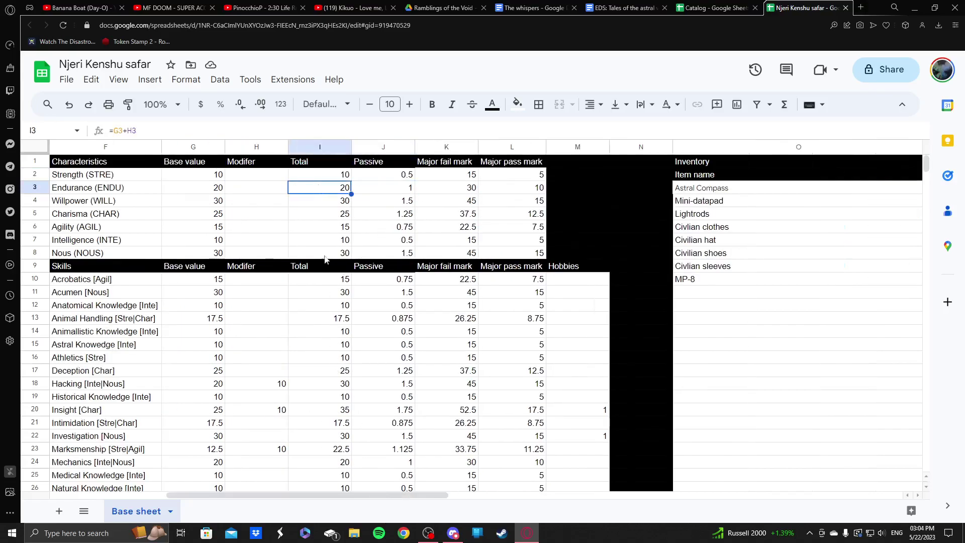
left_click_drag(400, 496, 598, 495)
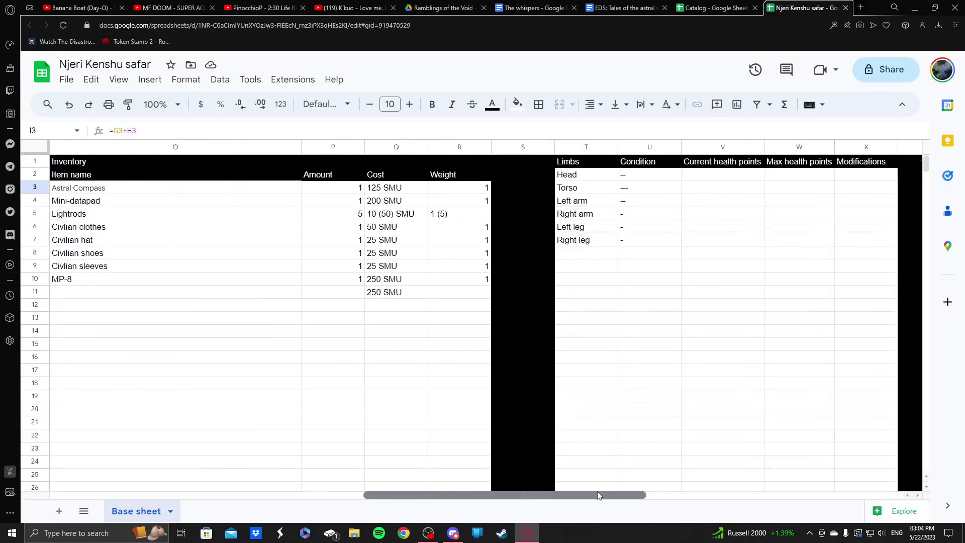
left_click(776, 177)
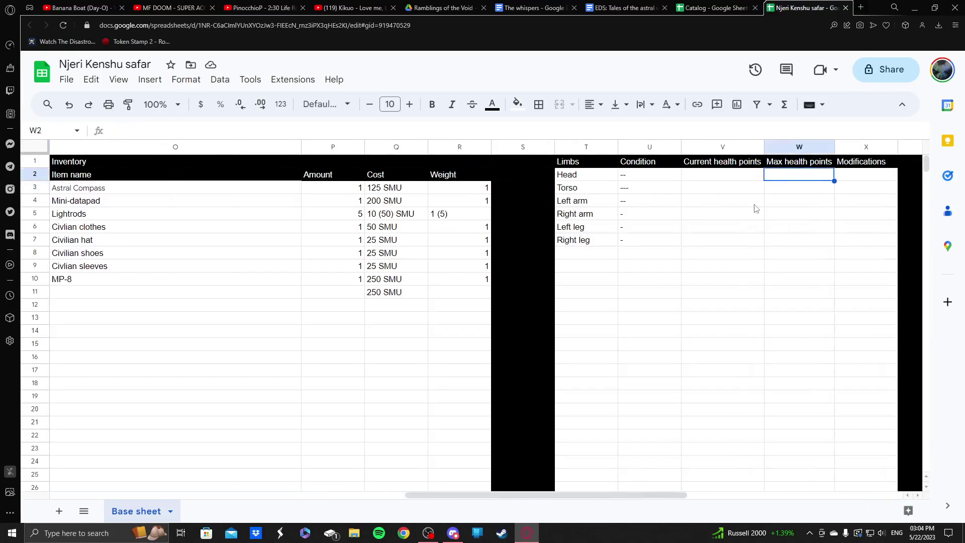
type("4")
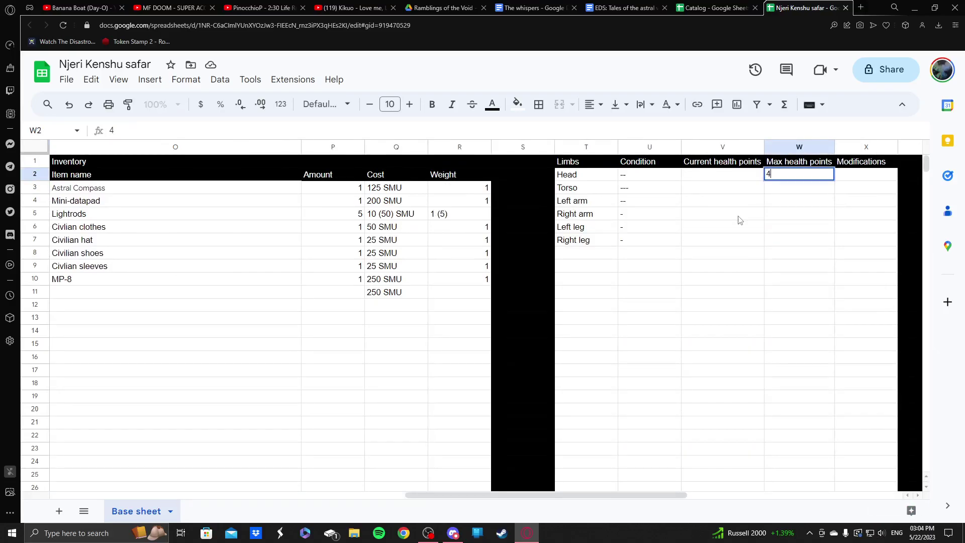
- Enter 4 as the Max health points of Left arm, Right arm, Left leg and Right leg
left_click(808, 201)
type("4")
key("Return")
type("4")
key("Return")
type("4")
key("Return")
type("4")
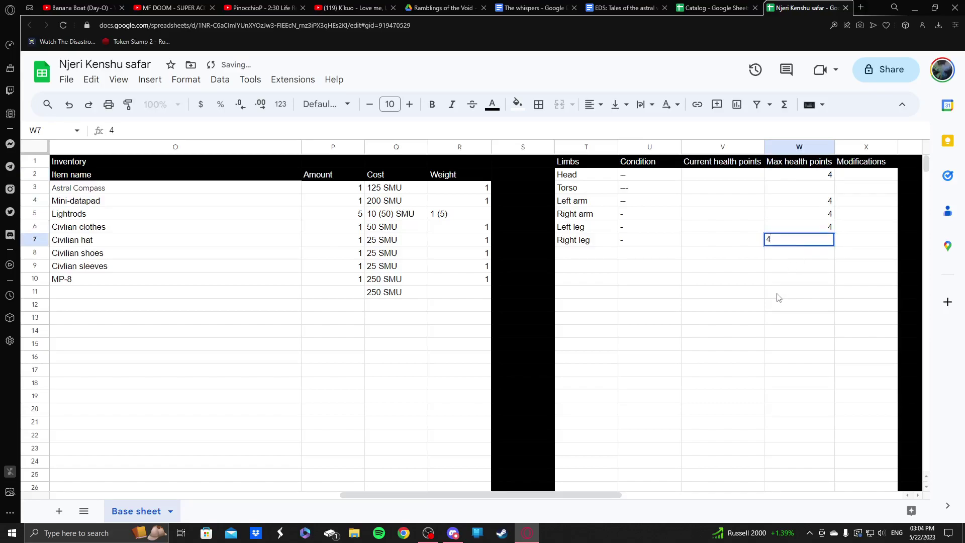
left_click(780, 296)
left_click(588, 487)
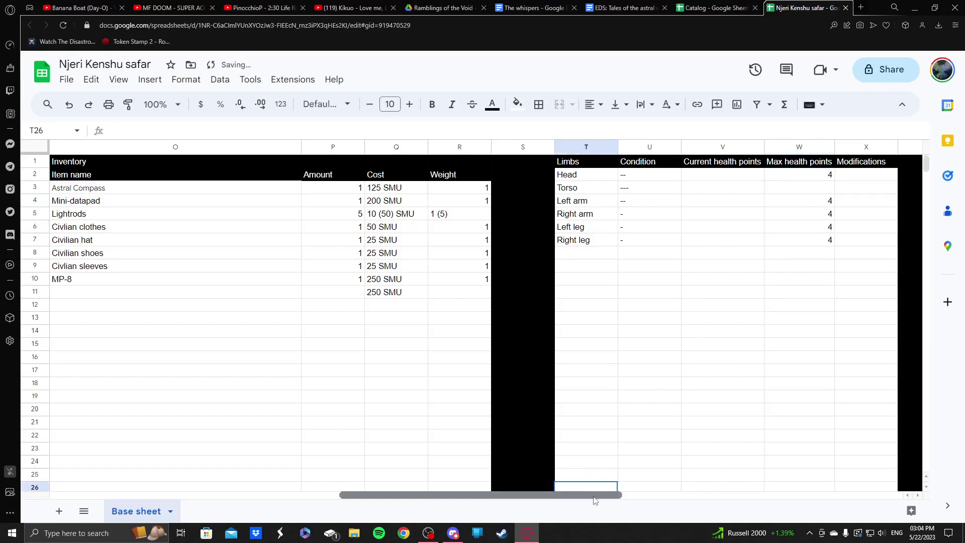
- Enter 8 as the Torso's Max health points
left_click(808, 193)
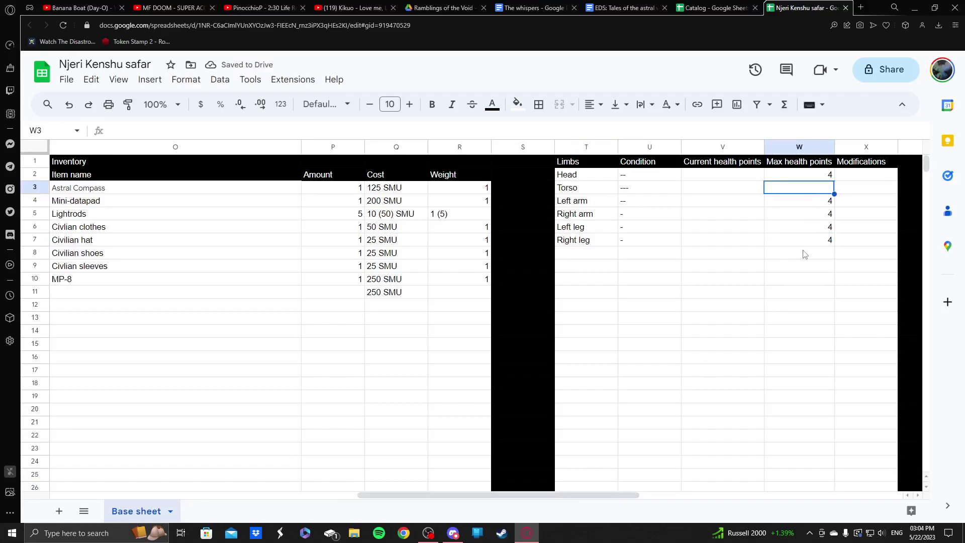
left_click(591, 193)
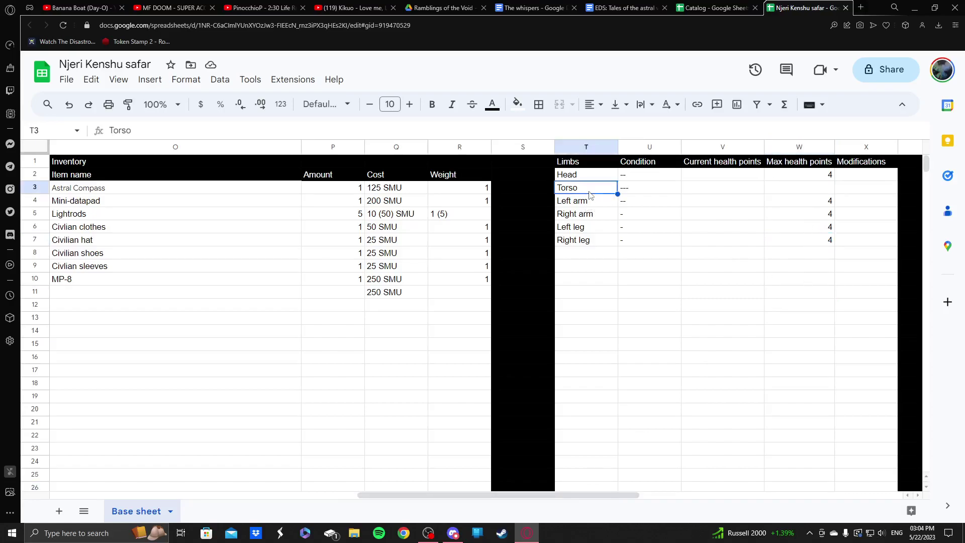
left_click(825, 192)
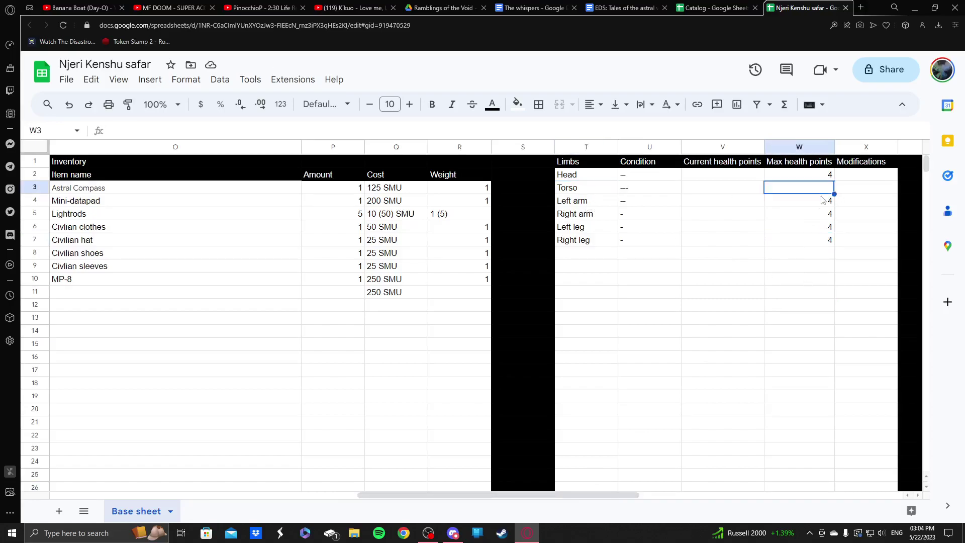
type("8")
left_click(799, 304)
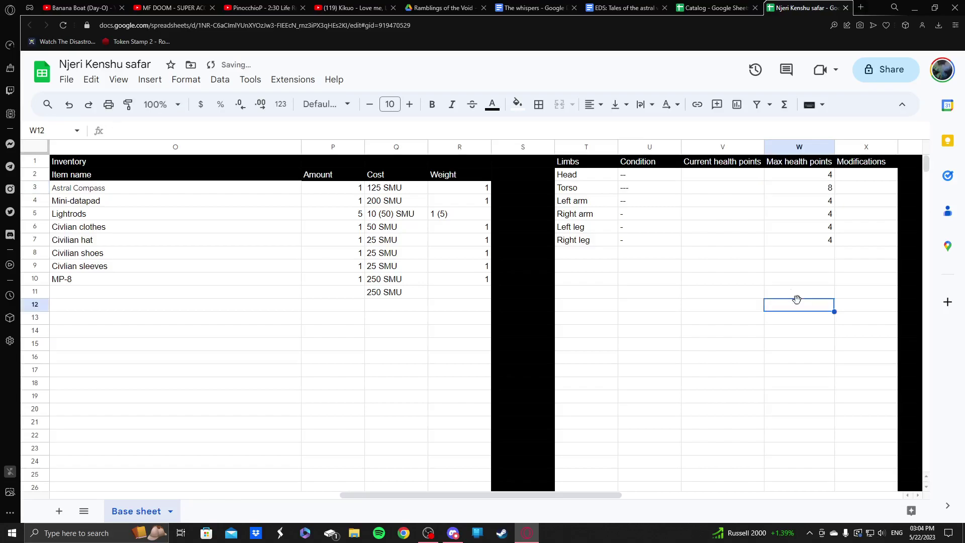
- Fill in Current health points with 4 for Head, 8 for Torso, and 4 for both arms and both legs
left_click(729, 176)
type("4")
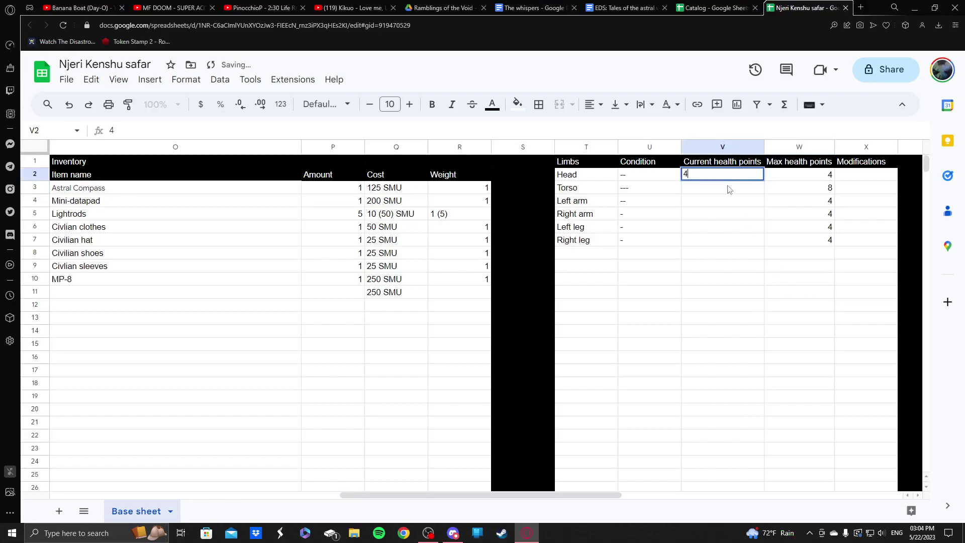
key("Return")
type("8")
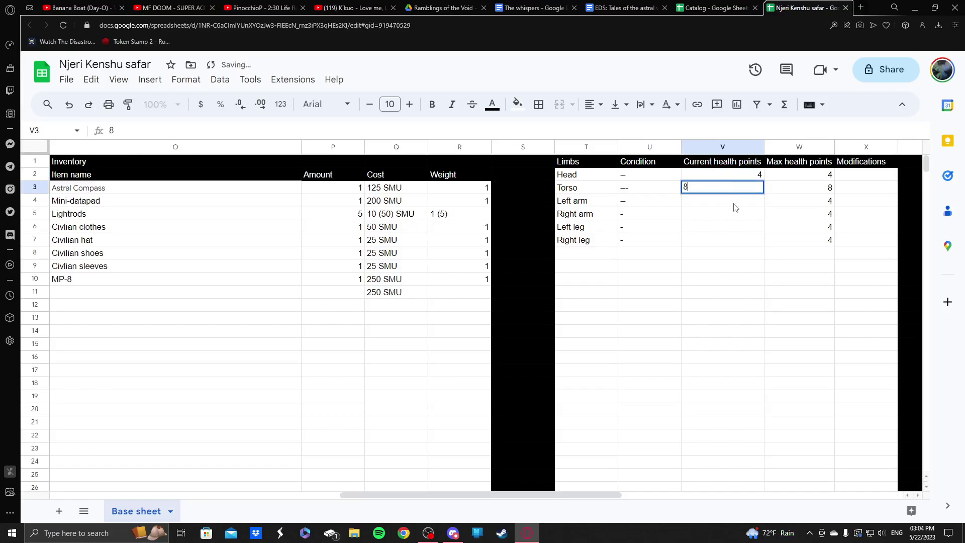
key("Return")
type("4")
key("Return")
type("4")
key("Return")
type("4 4")
key("Return")
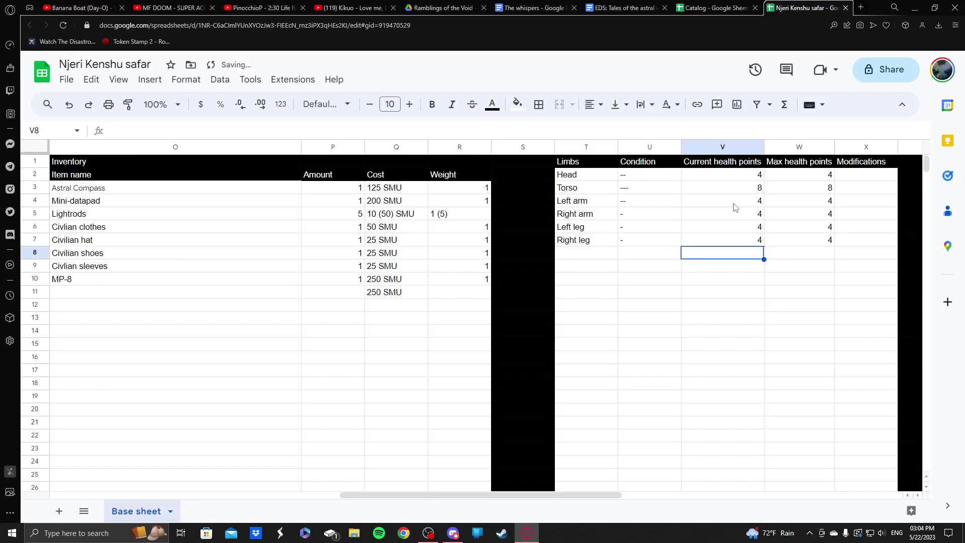
- Enter 60 as the Land movement value in the character's main stats
left_click_drag(614, 497, 316, 475)
scroll(398, 398, "down", 2)
scroll(398, 399, "down", 4)
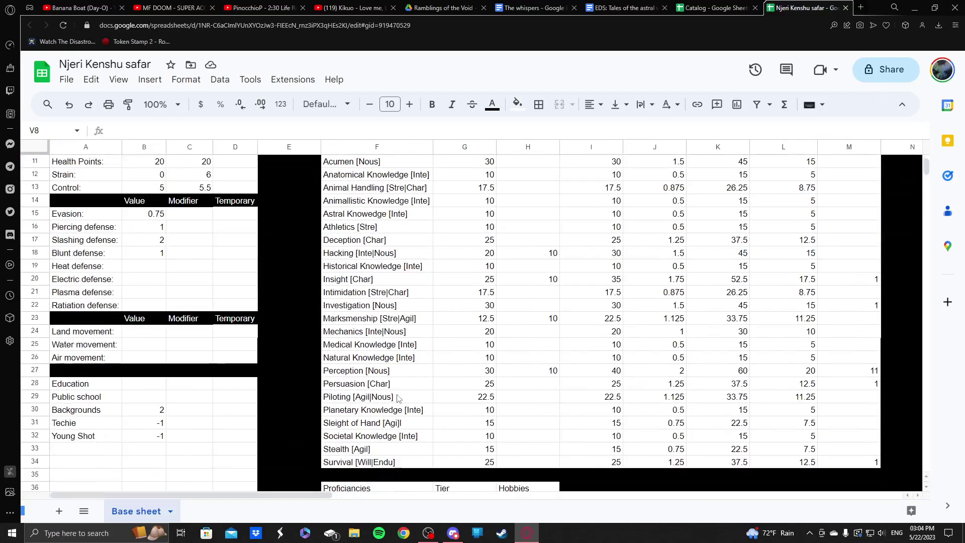
left_click(150, 202)
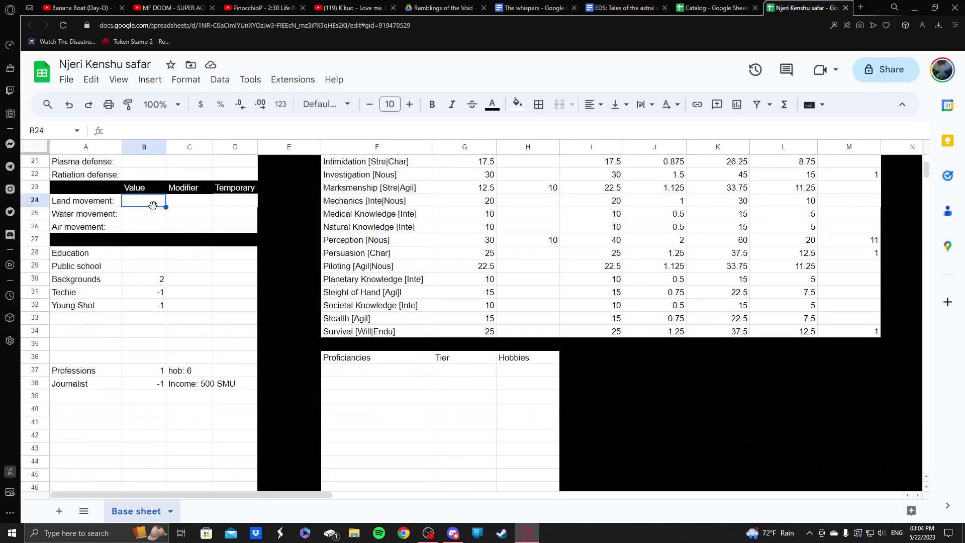
scroll(249, 347, "up", 2)
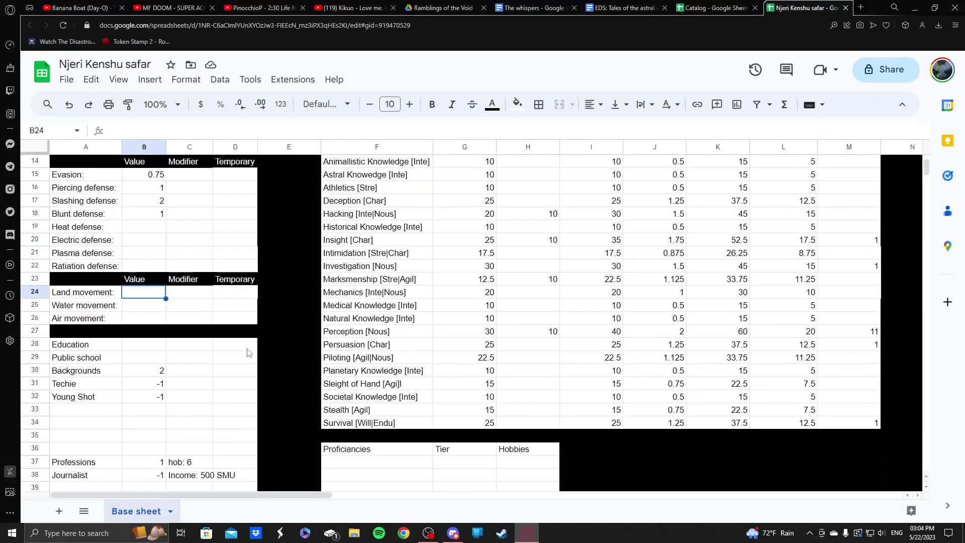
scroll(250, 353, "up", 1)
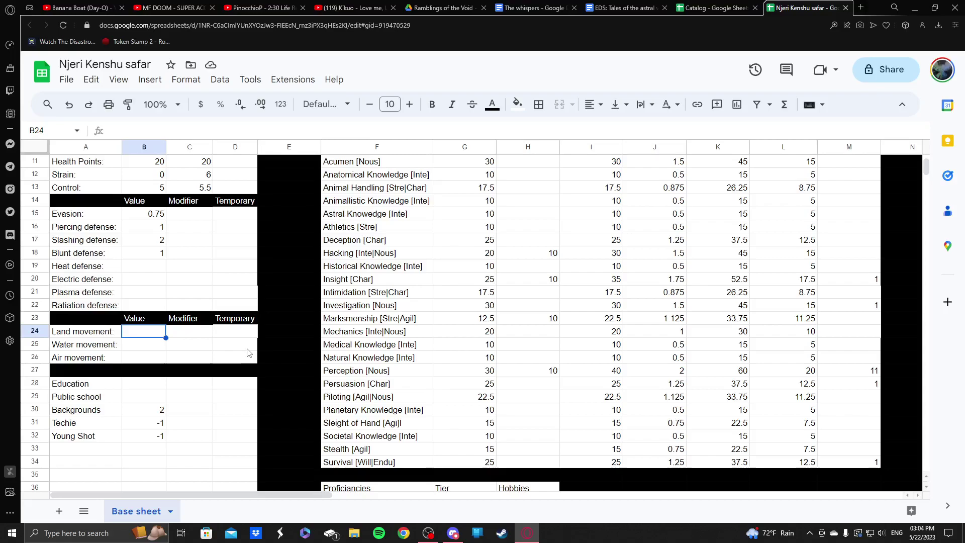
type("60")
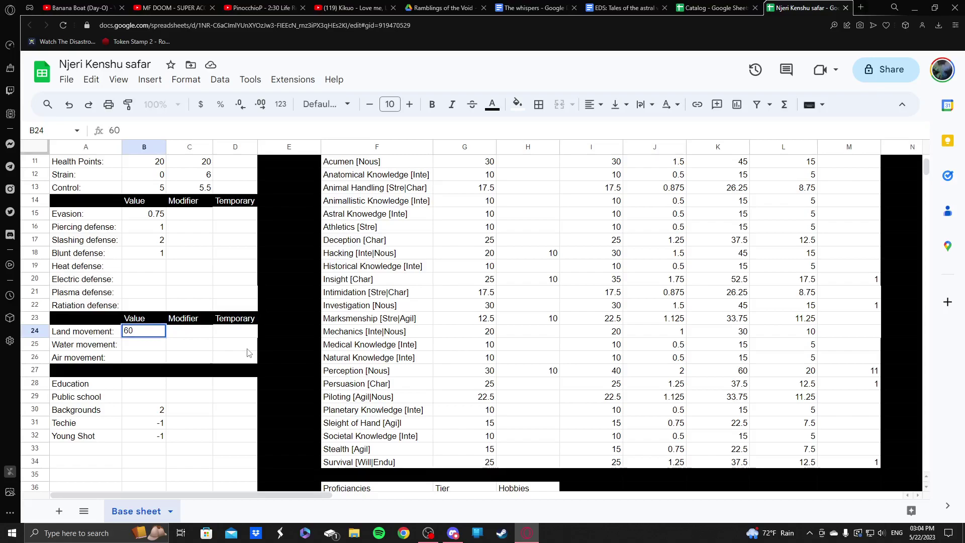
key("Return")
left_click(195, 334)
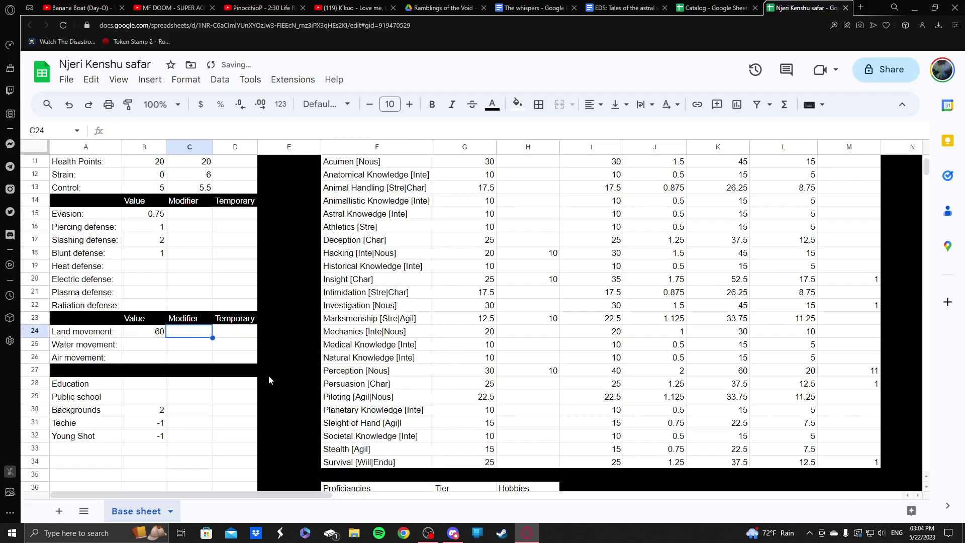
- Raise the character's Level to 2 in the main stats
scroll(268, 375, "up", 3)
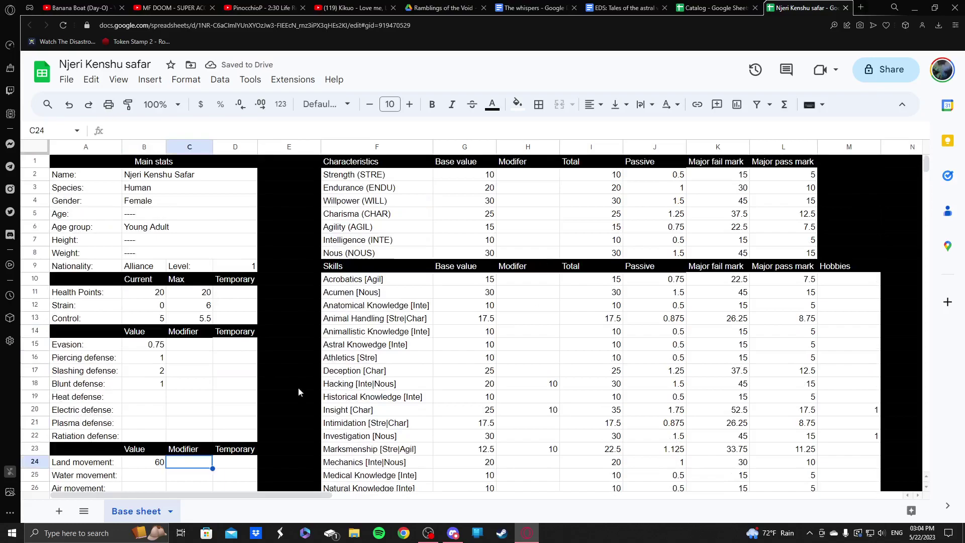
scroll(570, 386, "down", 5)
scroll(570, 386, "up", 5)
scroll(569, 386, "down", 5)
left_click_drag(334, 495, 261, 469)
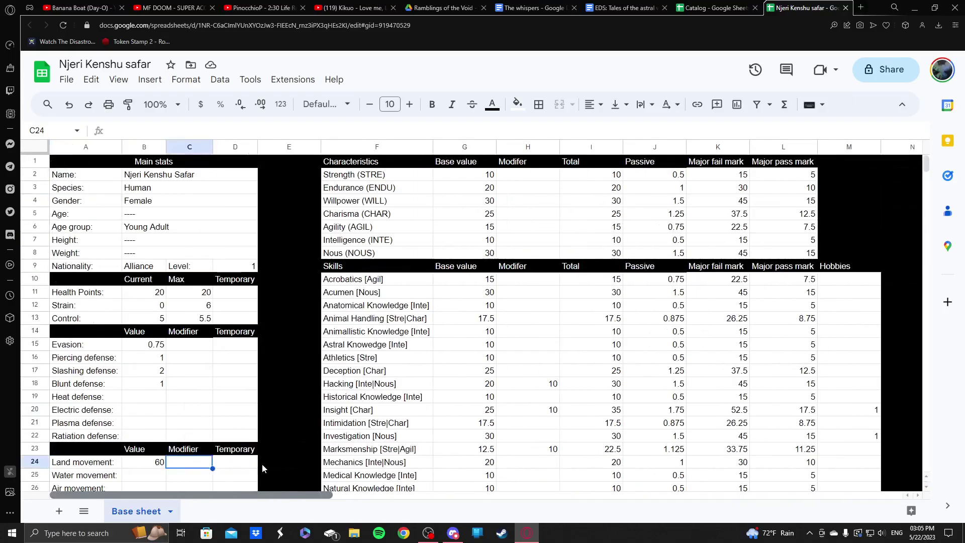
left_click(240, 267)
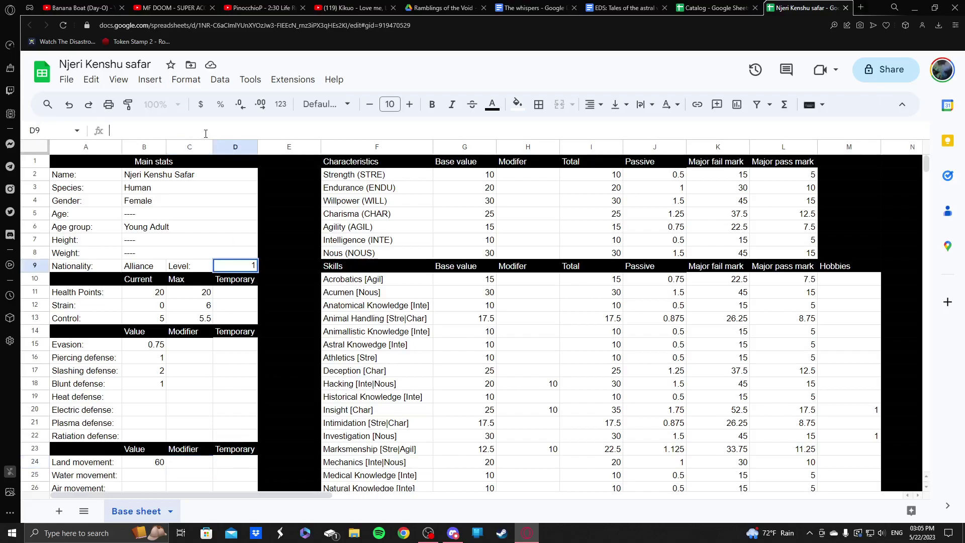
key("Return")
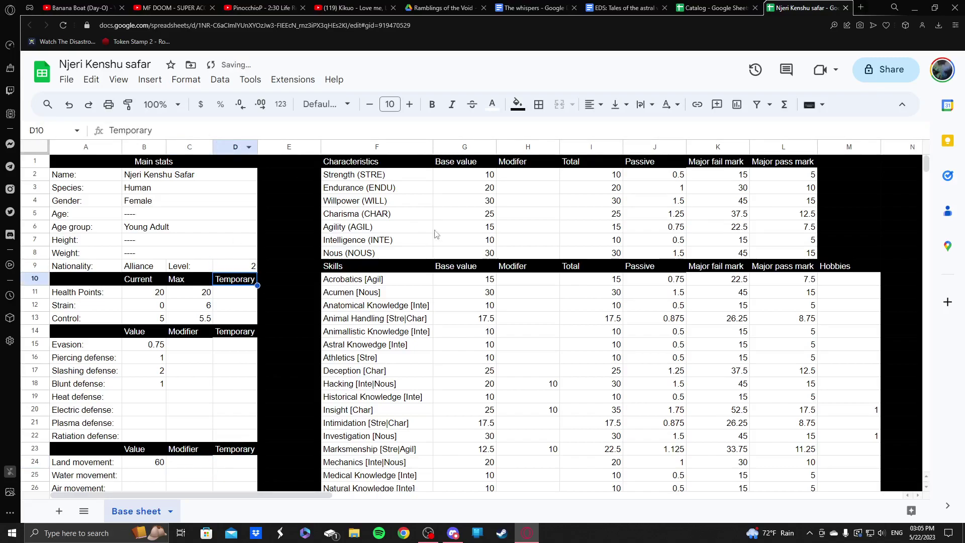
- Set the base value of Charisma (CHAR) to 30 in the Characteristics table
left_click(468, 182)
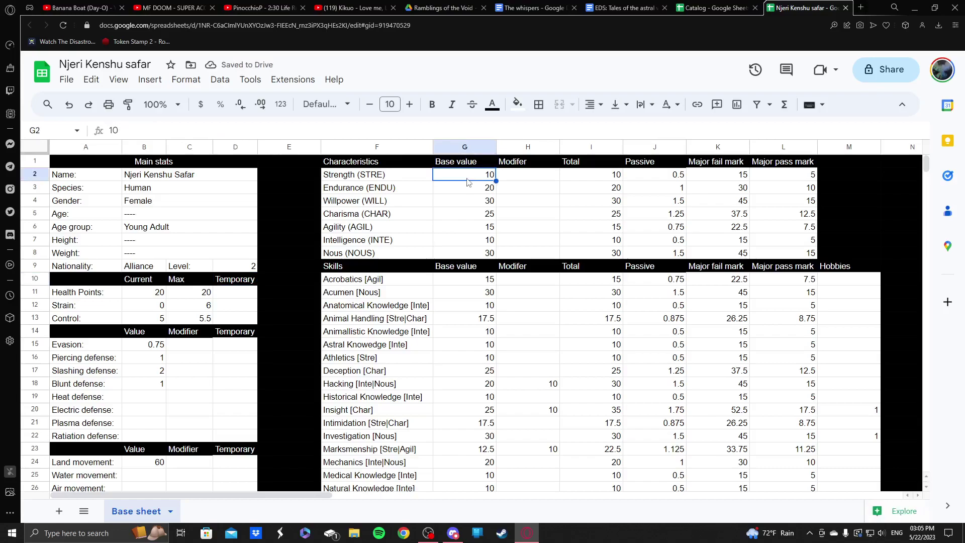
left_click(475, 229)
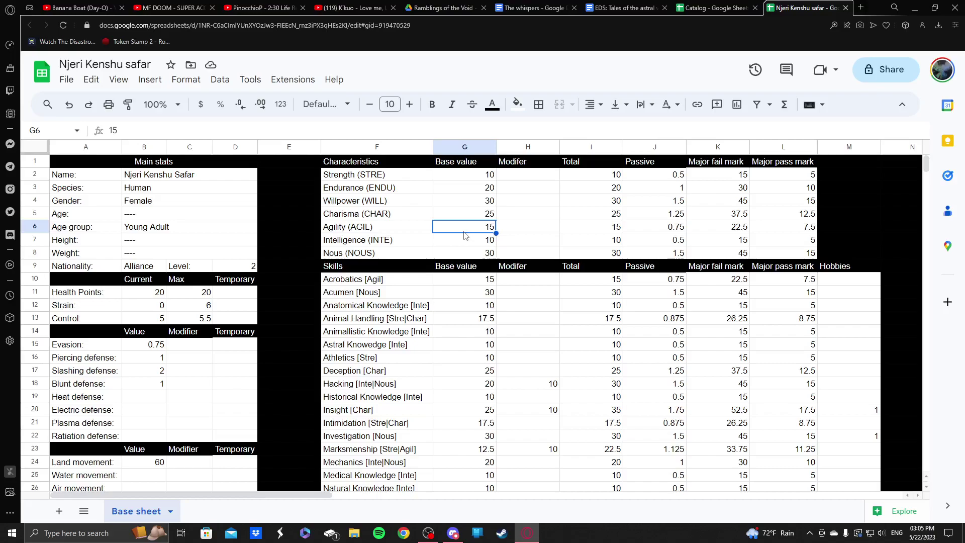
left_click(521, 234)
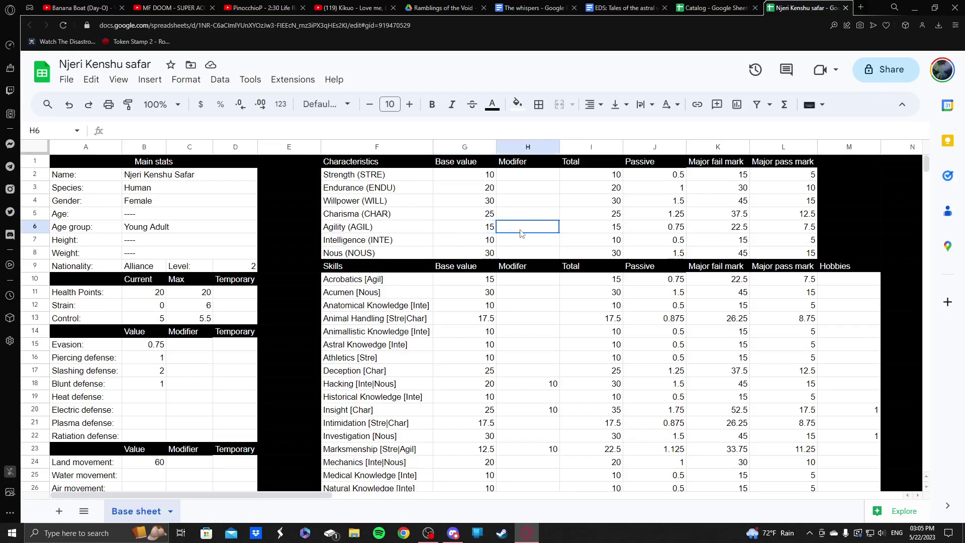
left_click(467, 229)
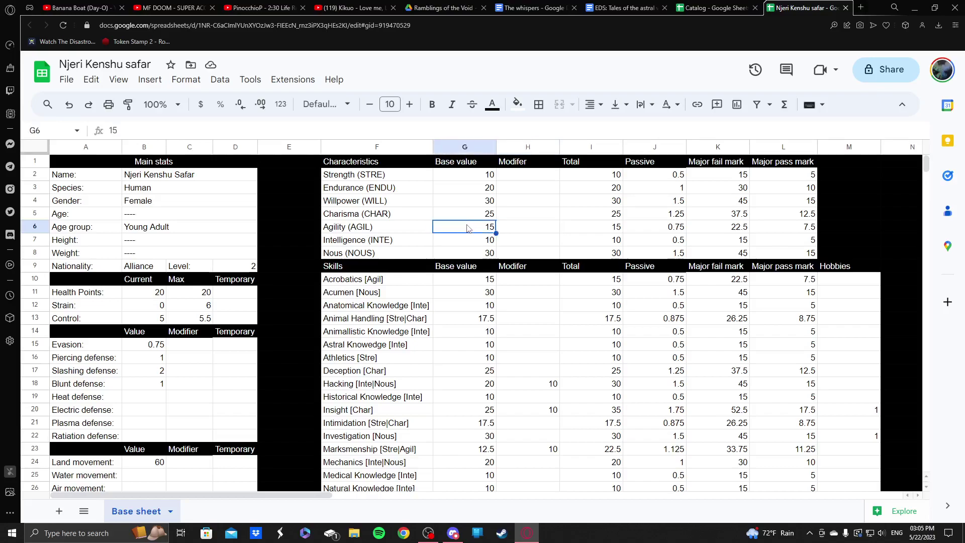
left_click(459, 201)
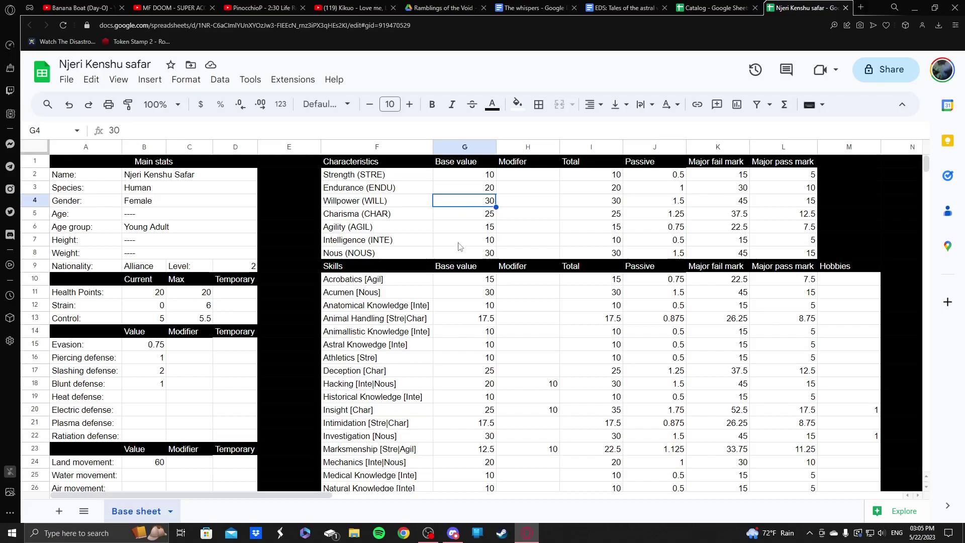
left_click(457, 219)
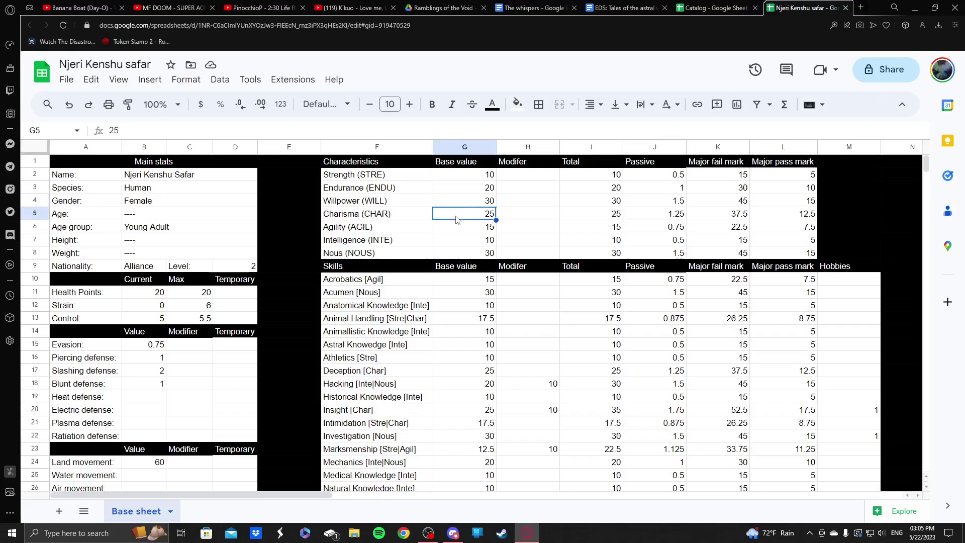
type("30")
key("Return")
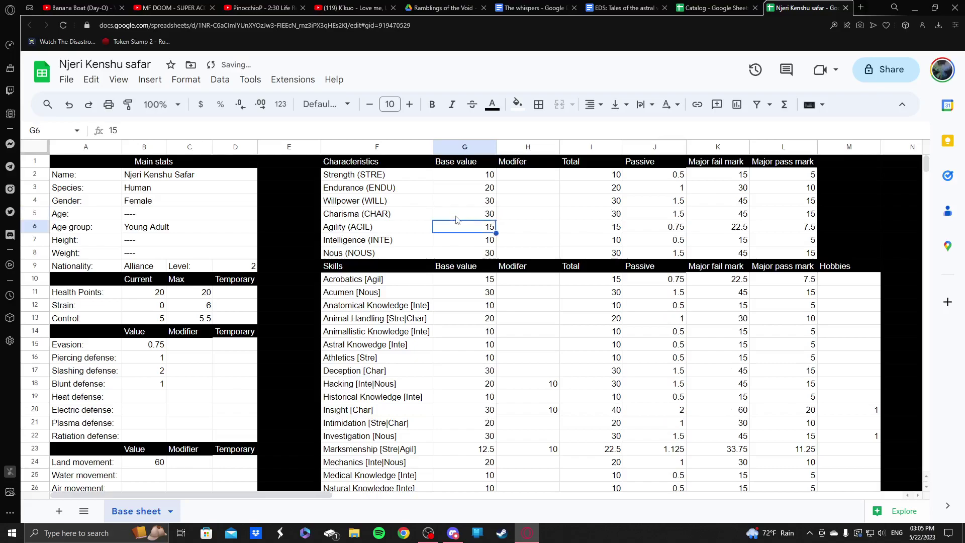
- Set the Insight [Char] skill's modifier to 11 in the Skills table
scroll(558, 253, "down", 1)
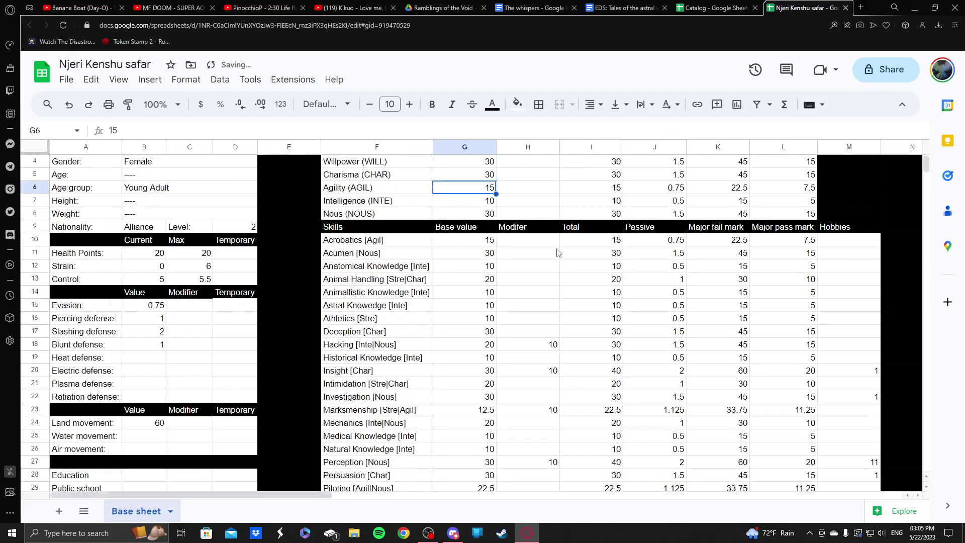
left_click(459, 280)
scroll(458, 281, "down", 5)
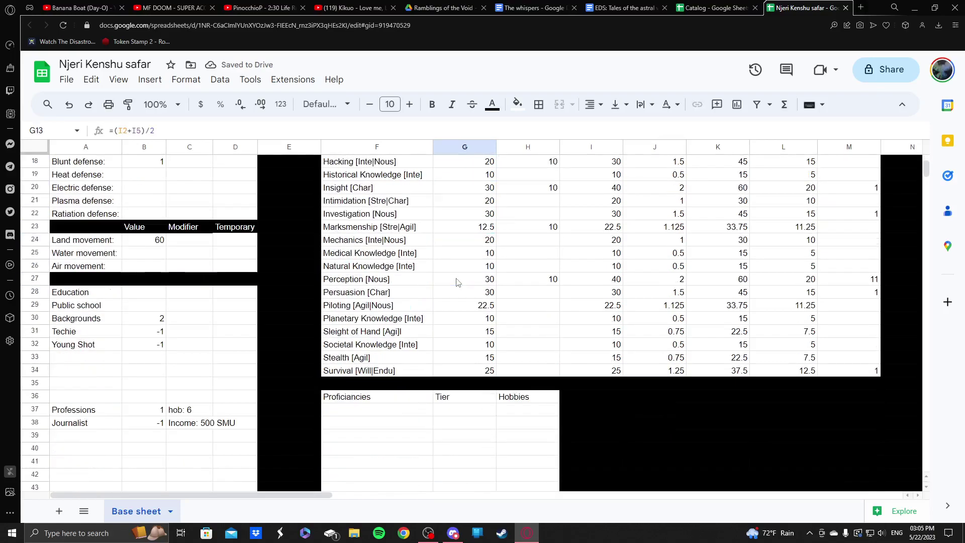
scroll(458, 282, "up", 1)
left_click(872, 230)
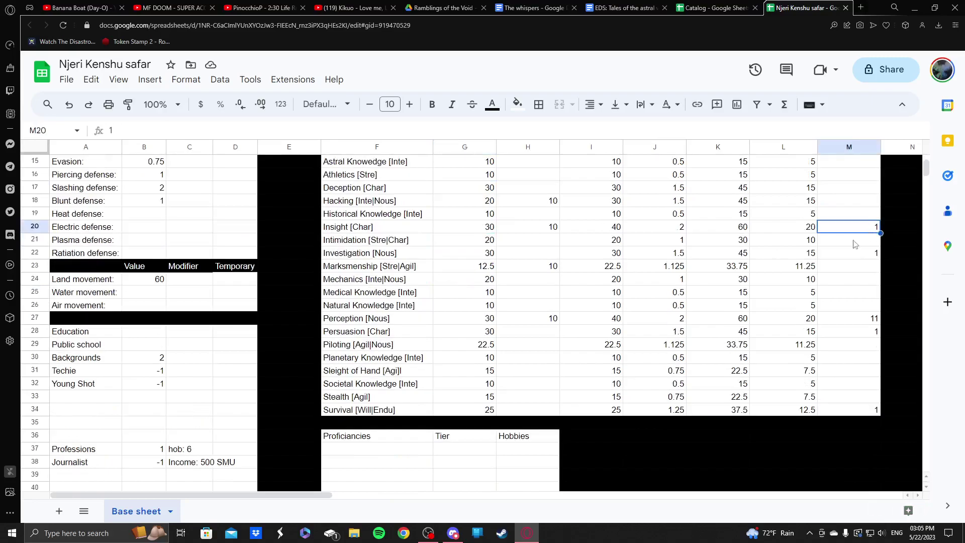
left_click(477, 230)
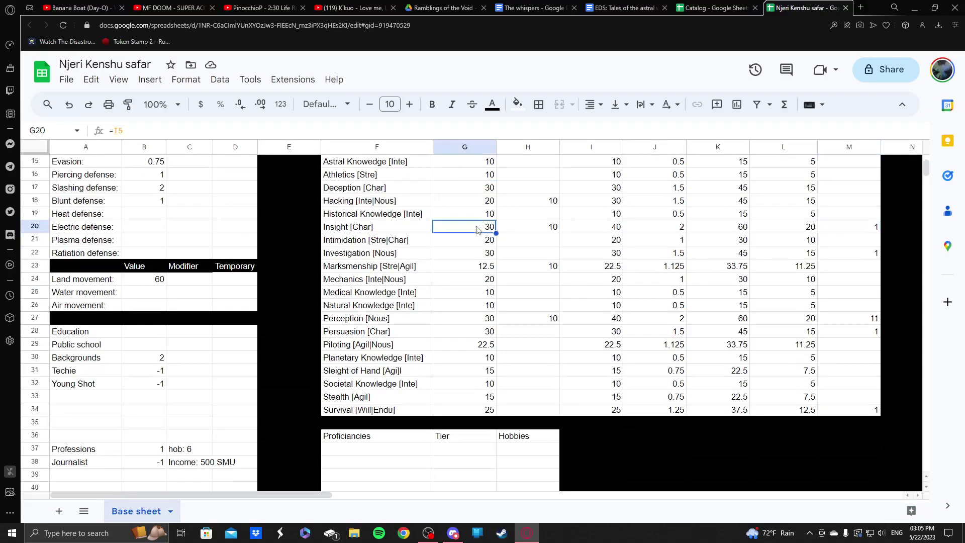
left_click(544, 232)
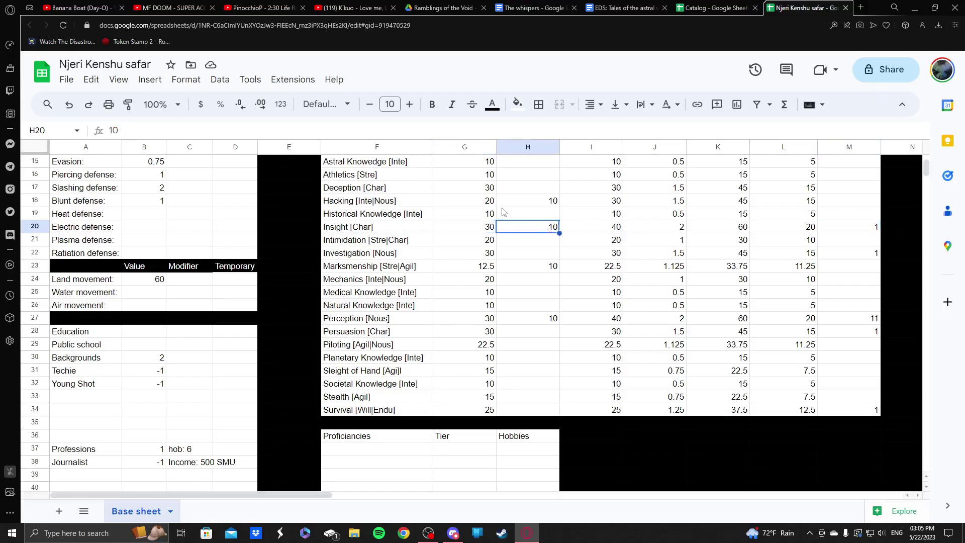
left_click(360, 132)
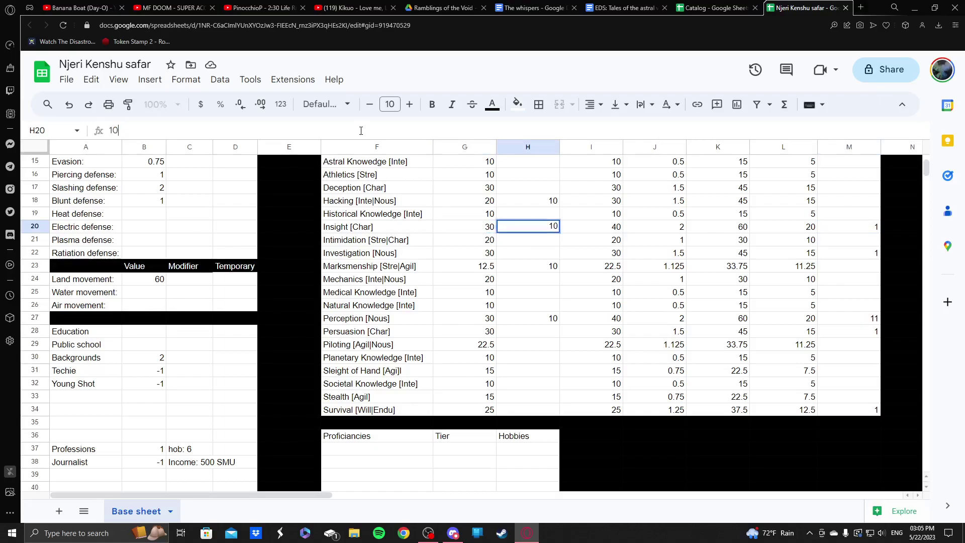
key("BackSpace")
key("Return")
- Enter a modifier of 1 for the Investigation [Nous] skill
key("Down")
key("Down")
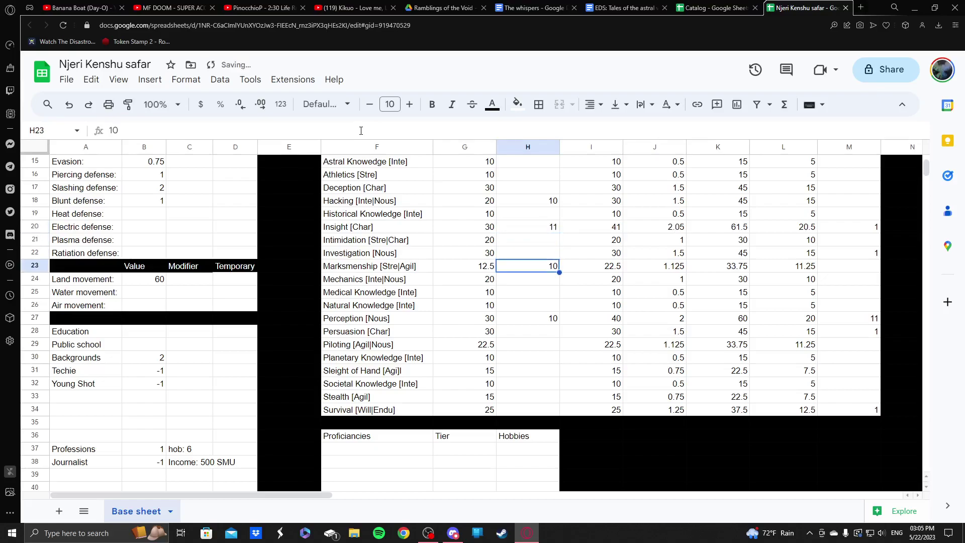
key("Up")
type("1")
key("Return")
key("Up")
- Set the Perception [Nous] modifier to 12 and enter a modifier of 1 for Persuasion [Char]
key("Down")
key("Down")
key("Down")
key("Down")
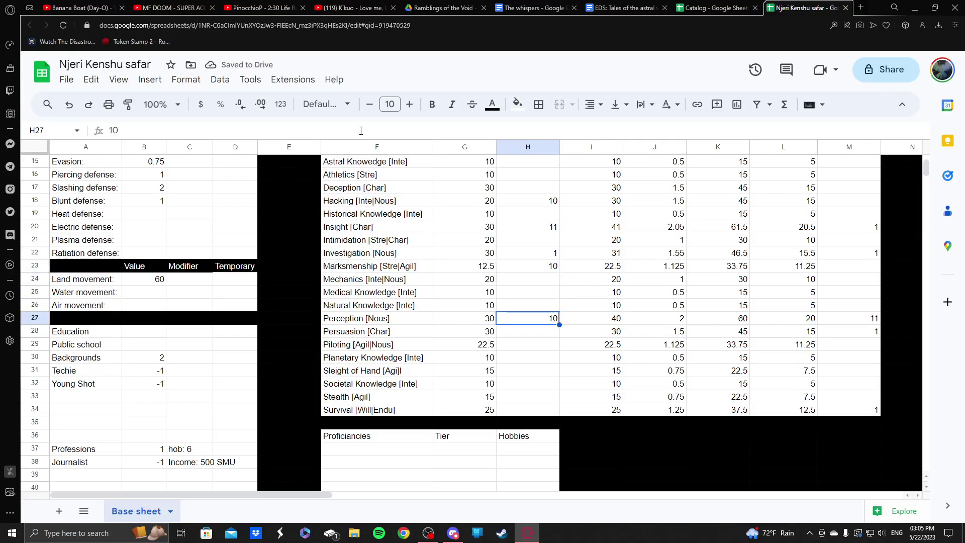
key("Delete")
type("2")
key("BackSpace")
type("12")
key("Return")
type("1")
key("Return")
- Enter a modifier of 1 for the Survival [Will|Endu] skill in the last row of the Skills table
key("Down")
key("Down")
key("Down")
key("Down")
key("Down")
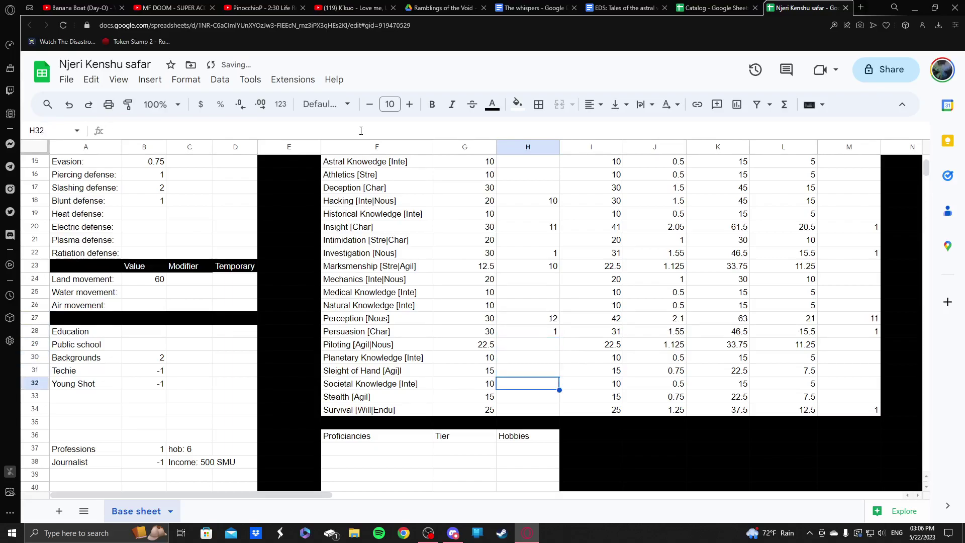
type("1")
key("Return")
key("Up")
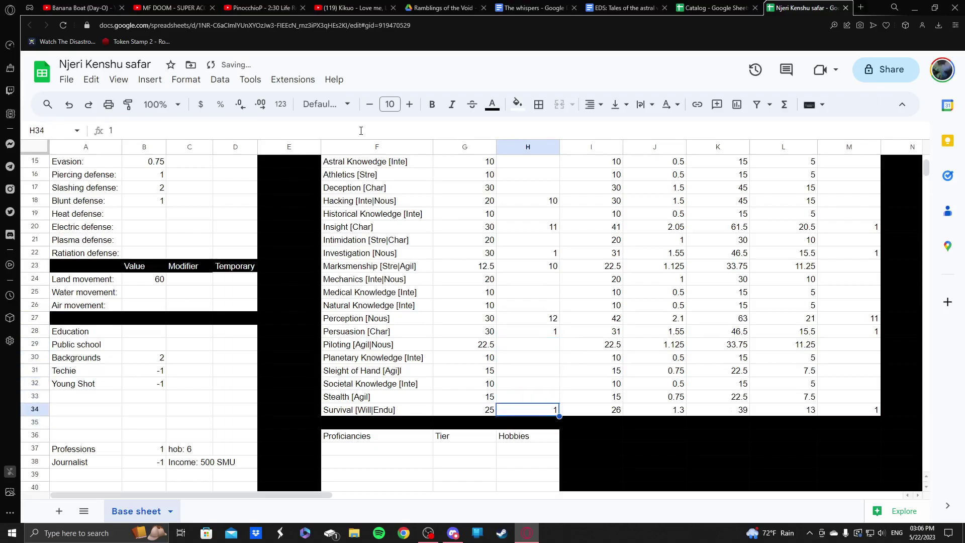
left_click(546, 455)
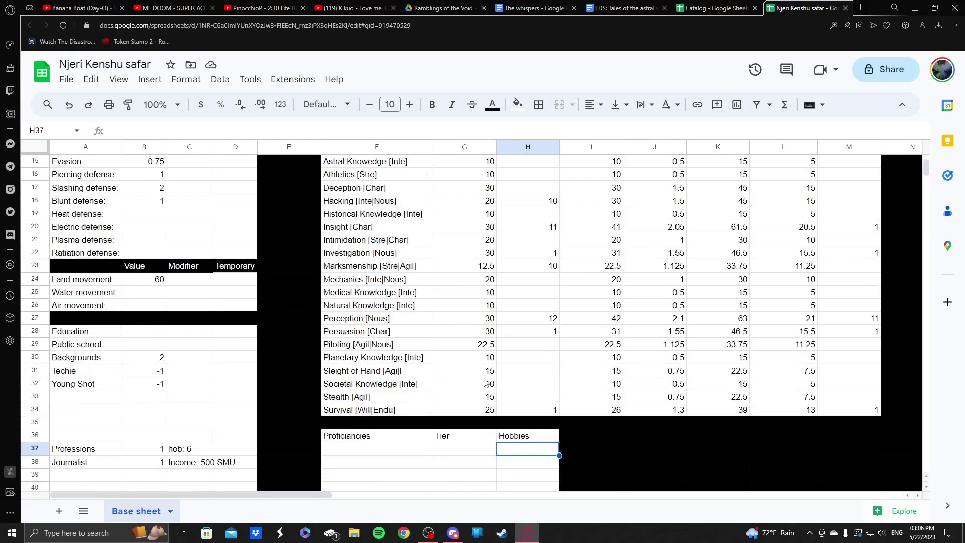
scroll(484, 382, "up", 5)
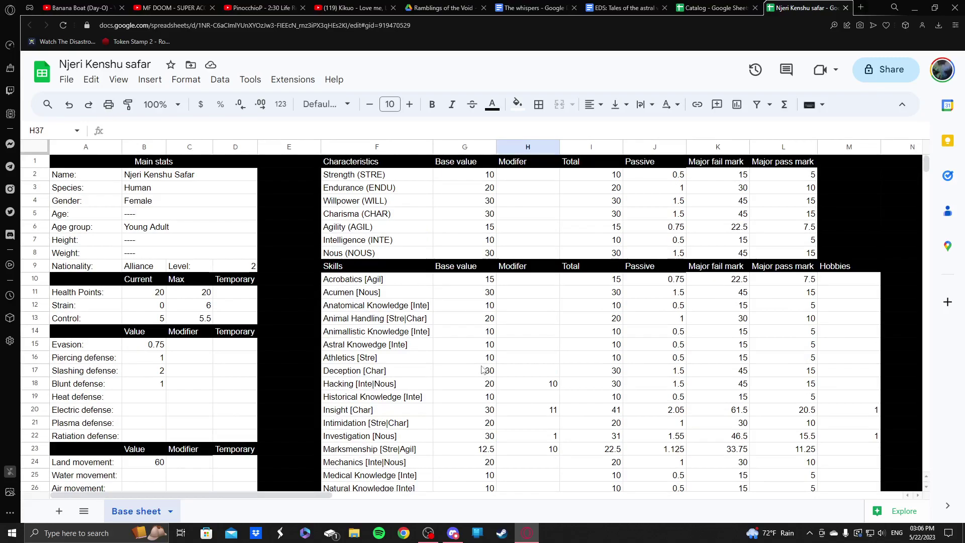
scroll(482, 371, "down", 1)
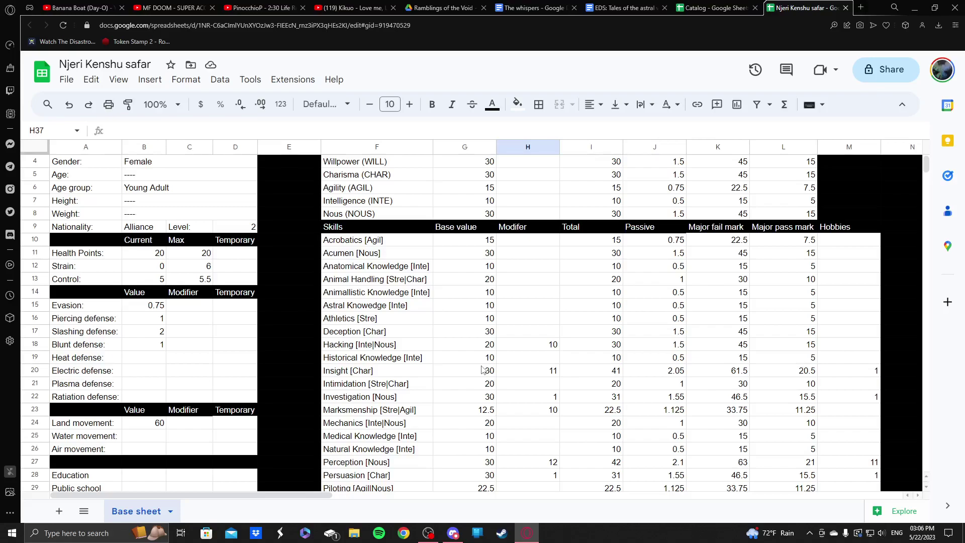
scroll(482, 370, "up", 1)
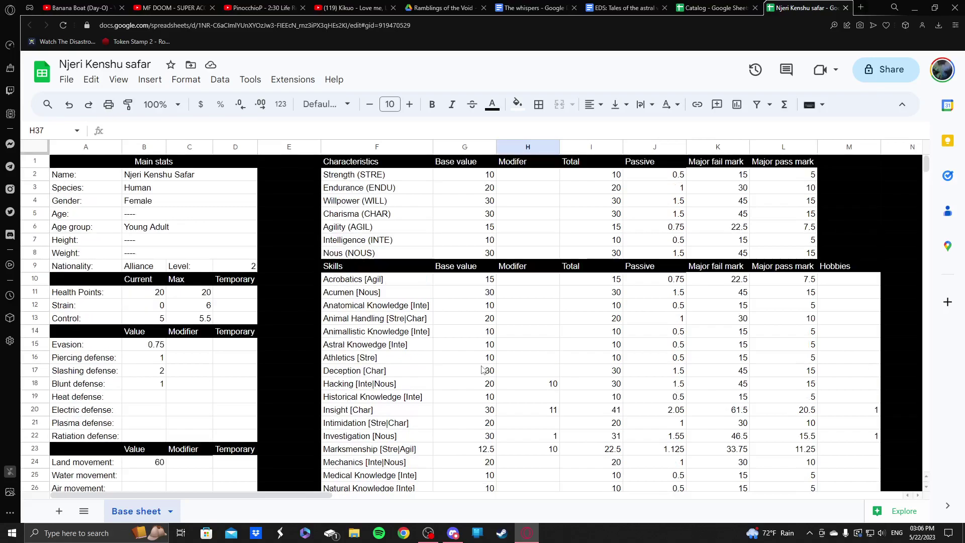